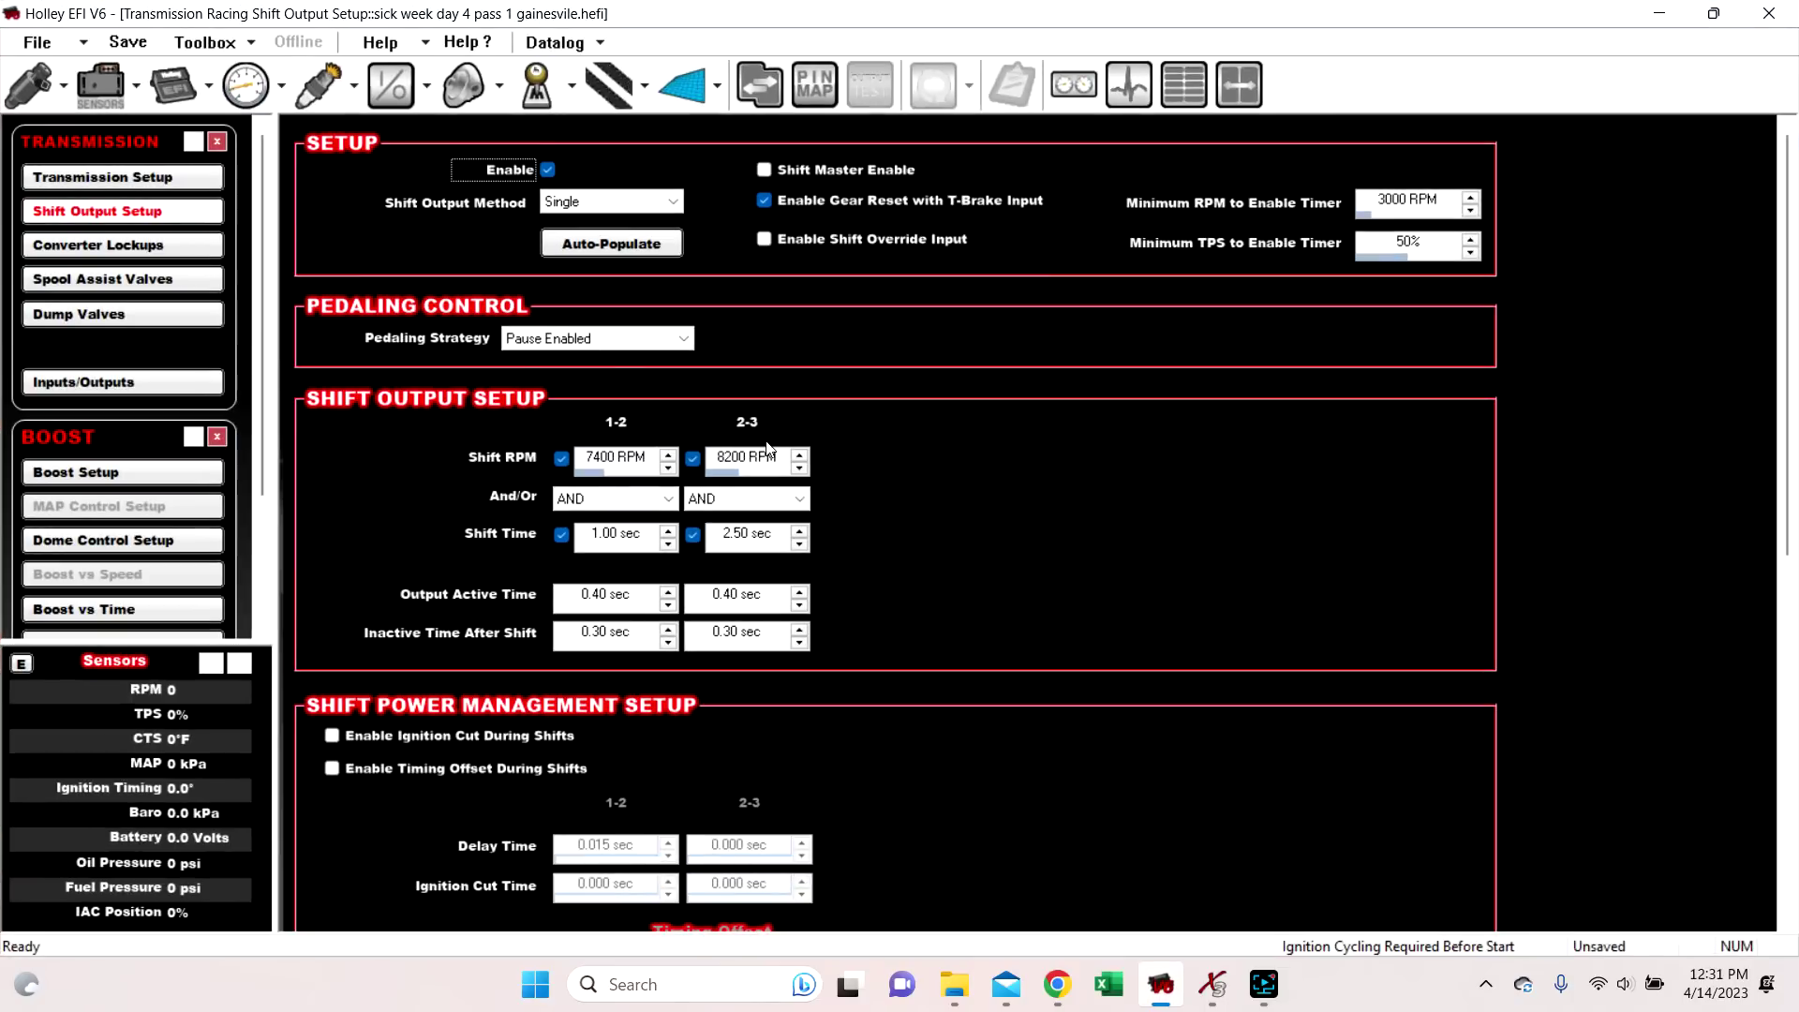
Check the engine parameters and examine the Target Air/Fuel Ratio table in both AFR and lambda units
{"action": "left_click", "coordinate": [182, 68]}
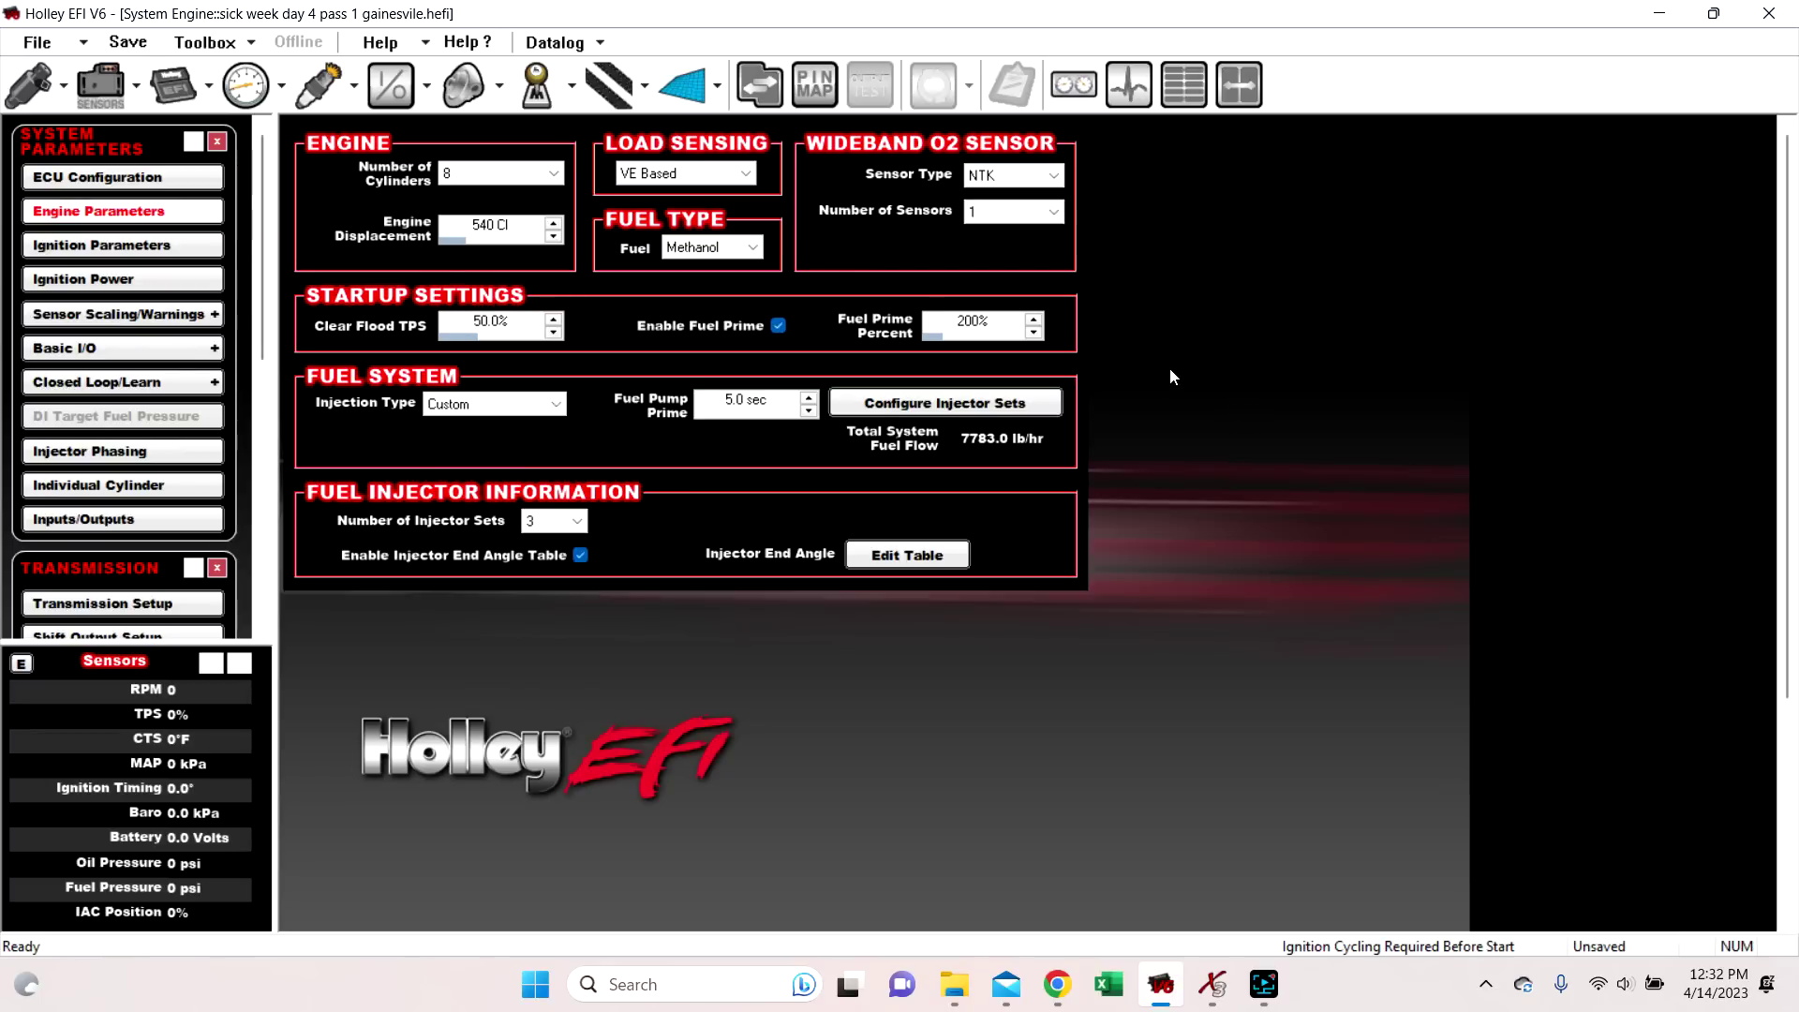
{"action": "left_click", "coordinate": [25, 91]}
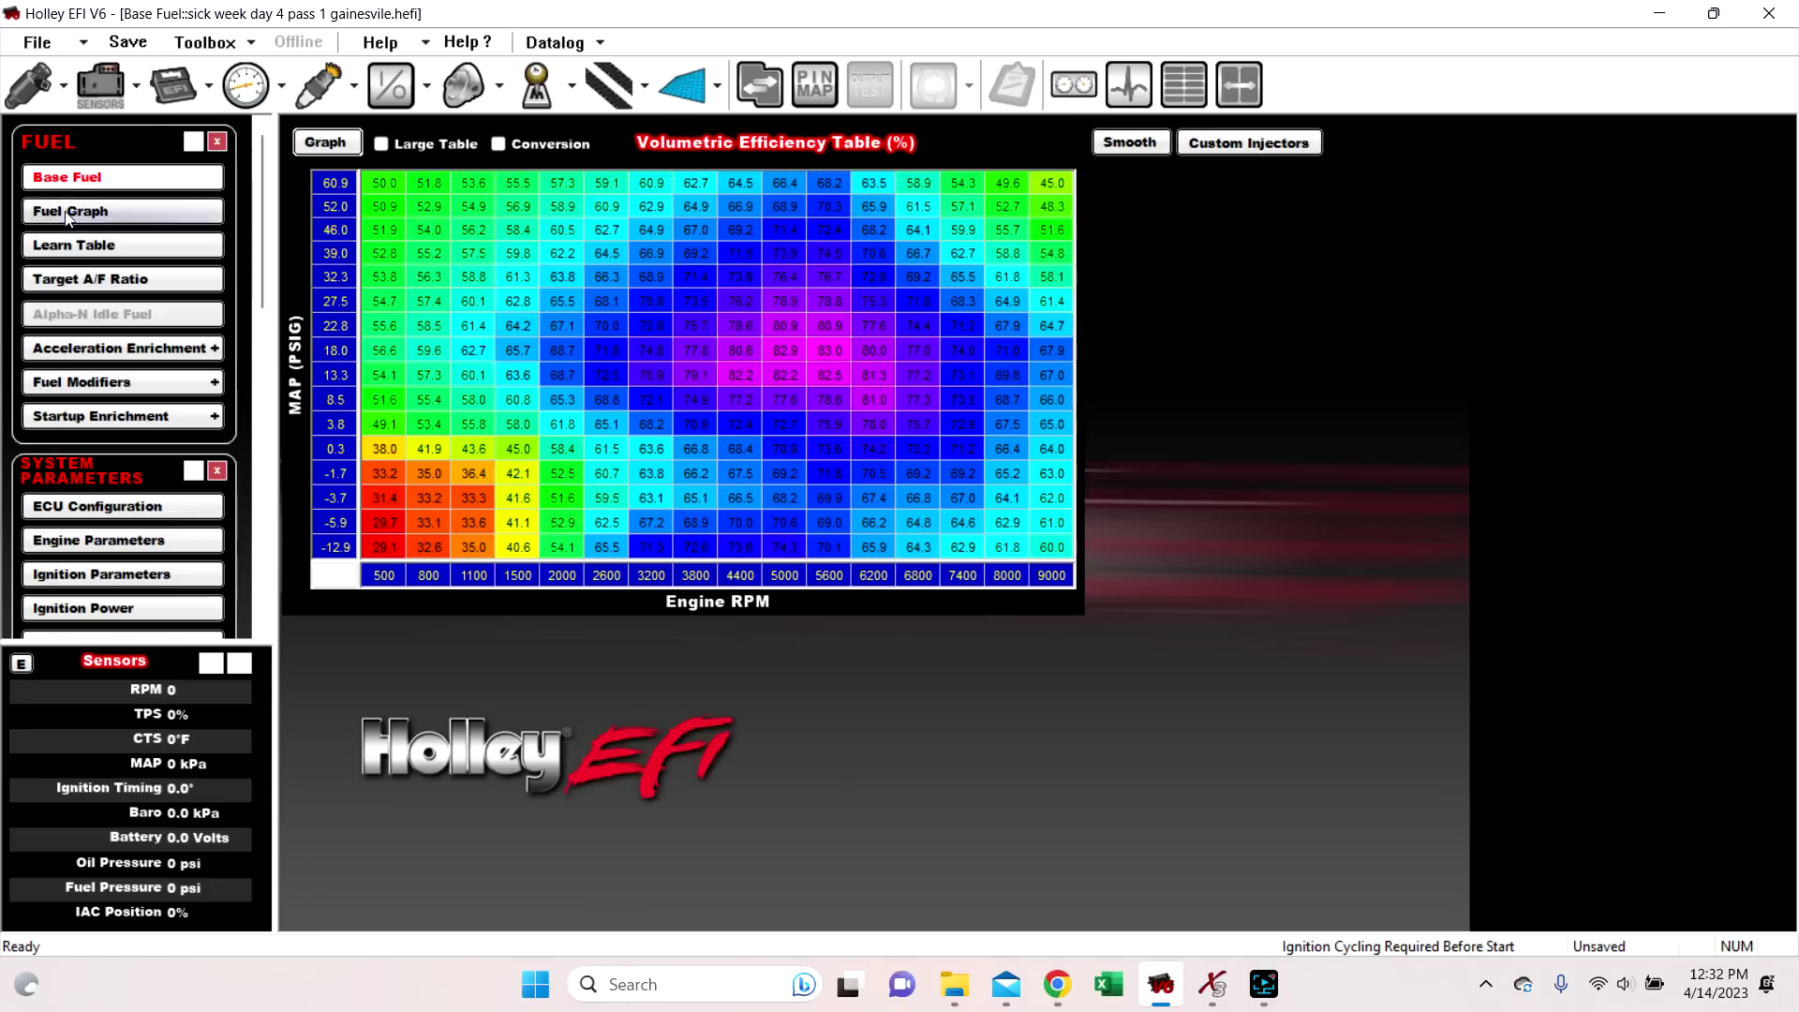
{"action": "left_click", "coordinate": [94, 283]}
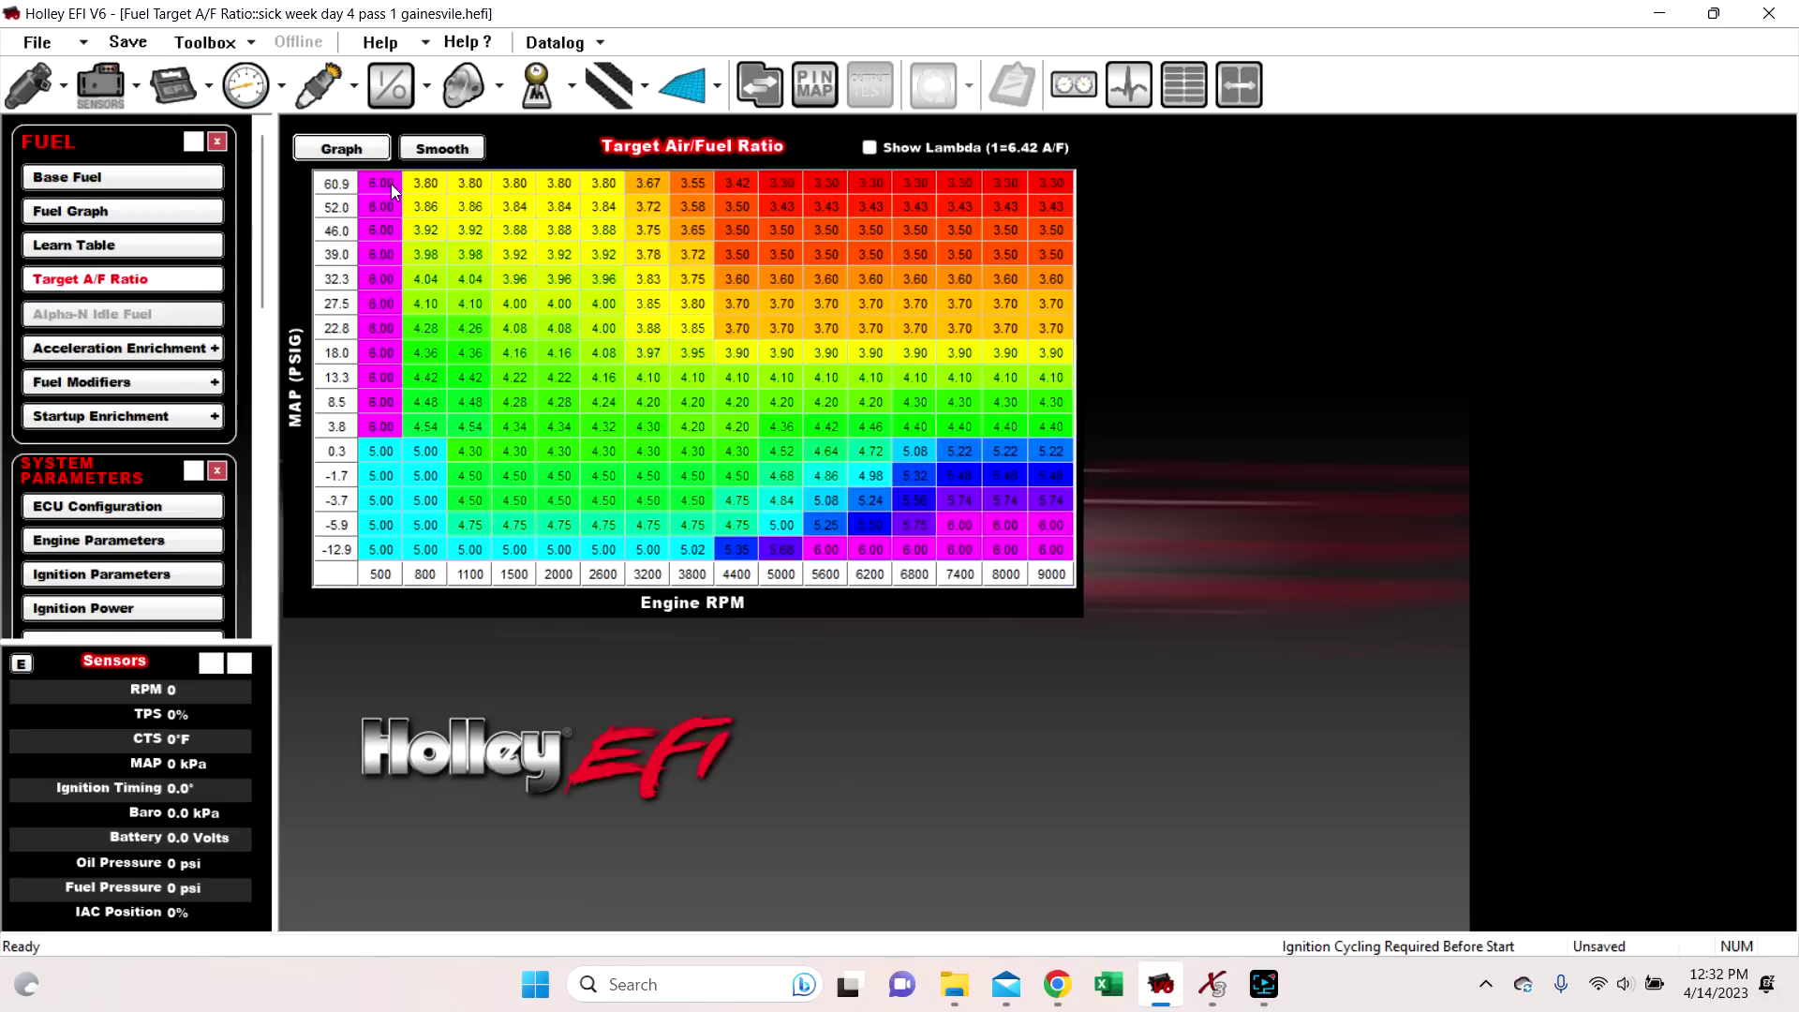
{"action": "left_click_drag", "start_coordinate": [391, 183], "coordinate": [1042, 520]}
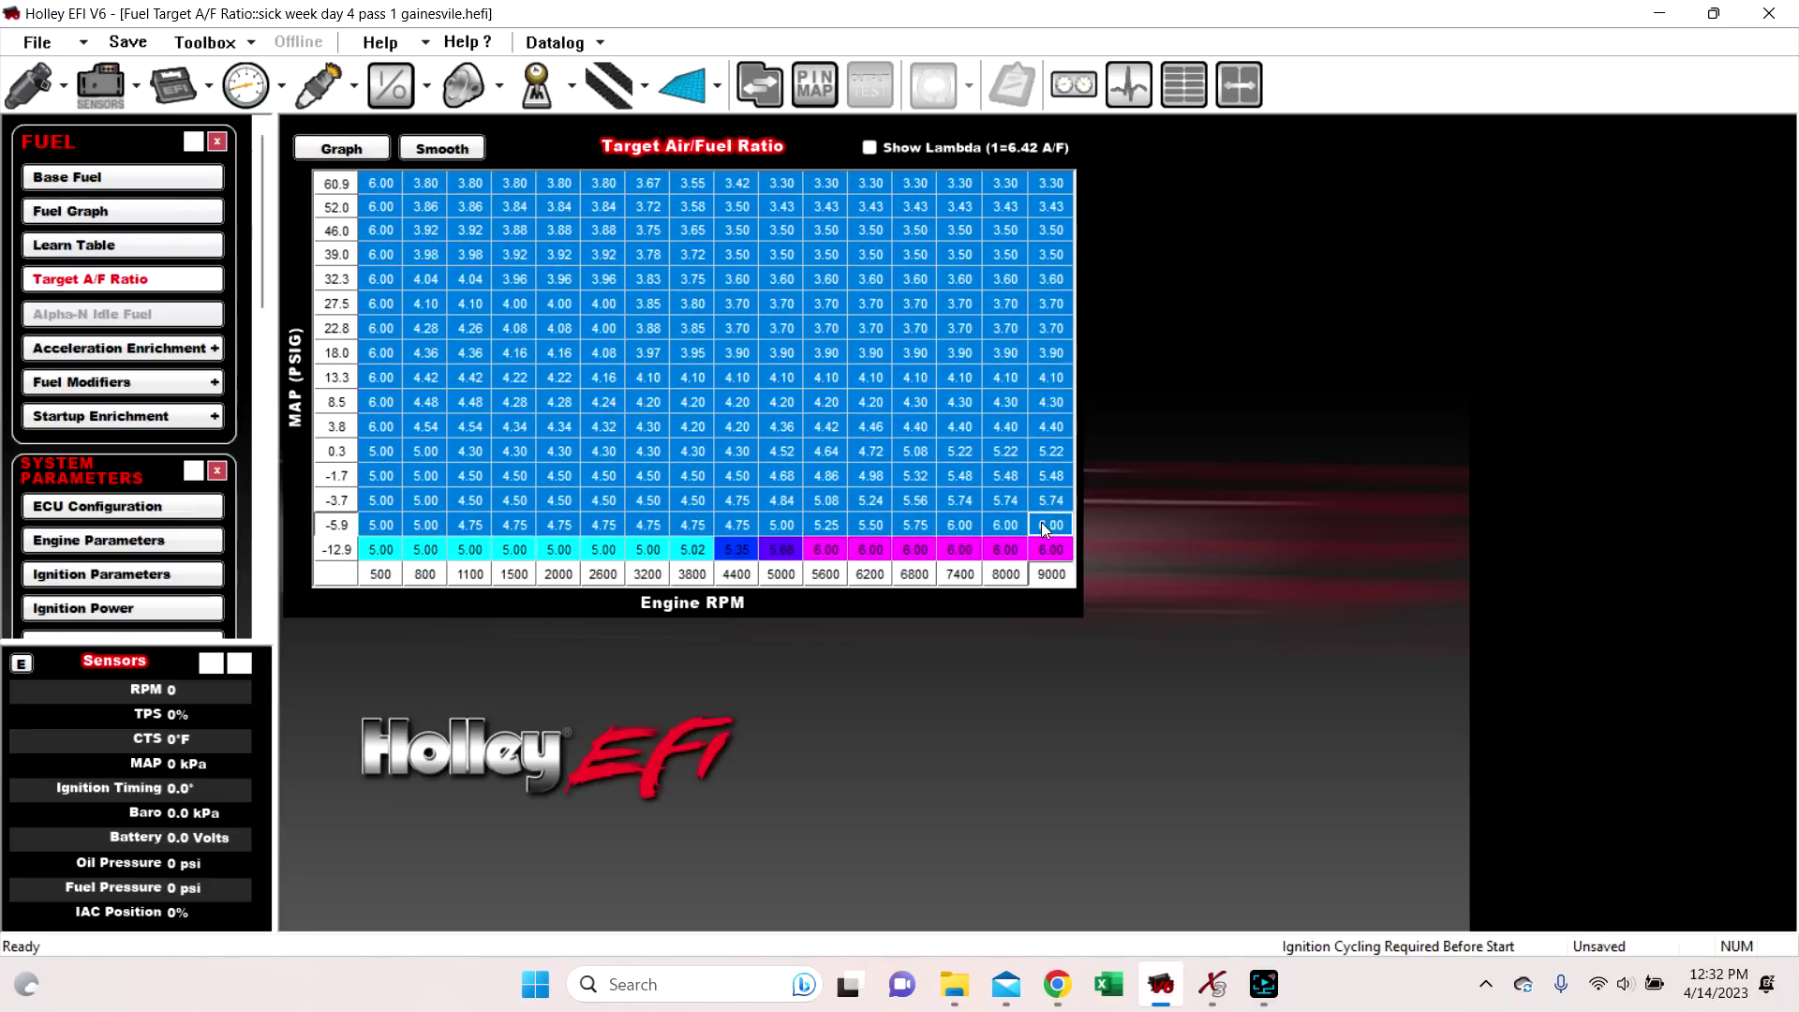
{"action": "left_click", "coordinate": [959, 352]}
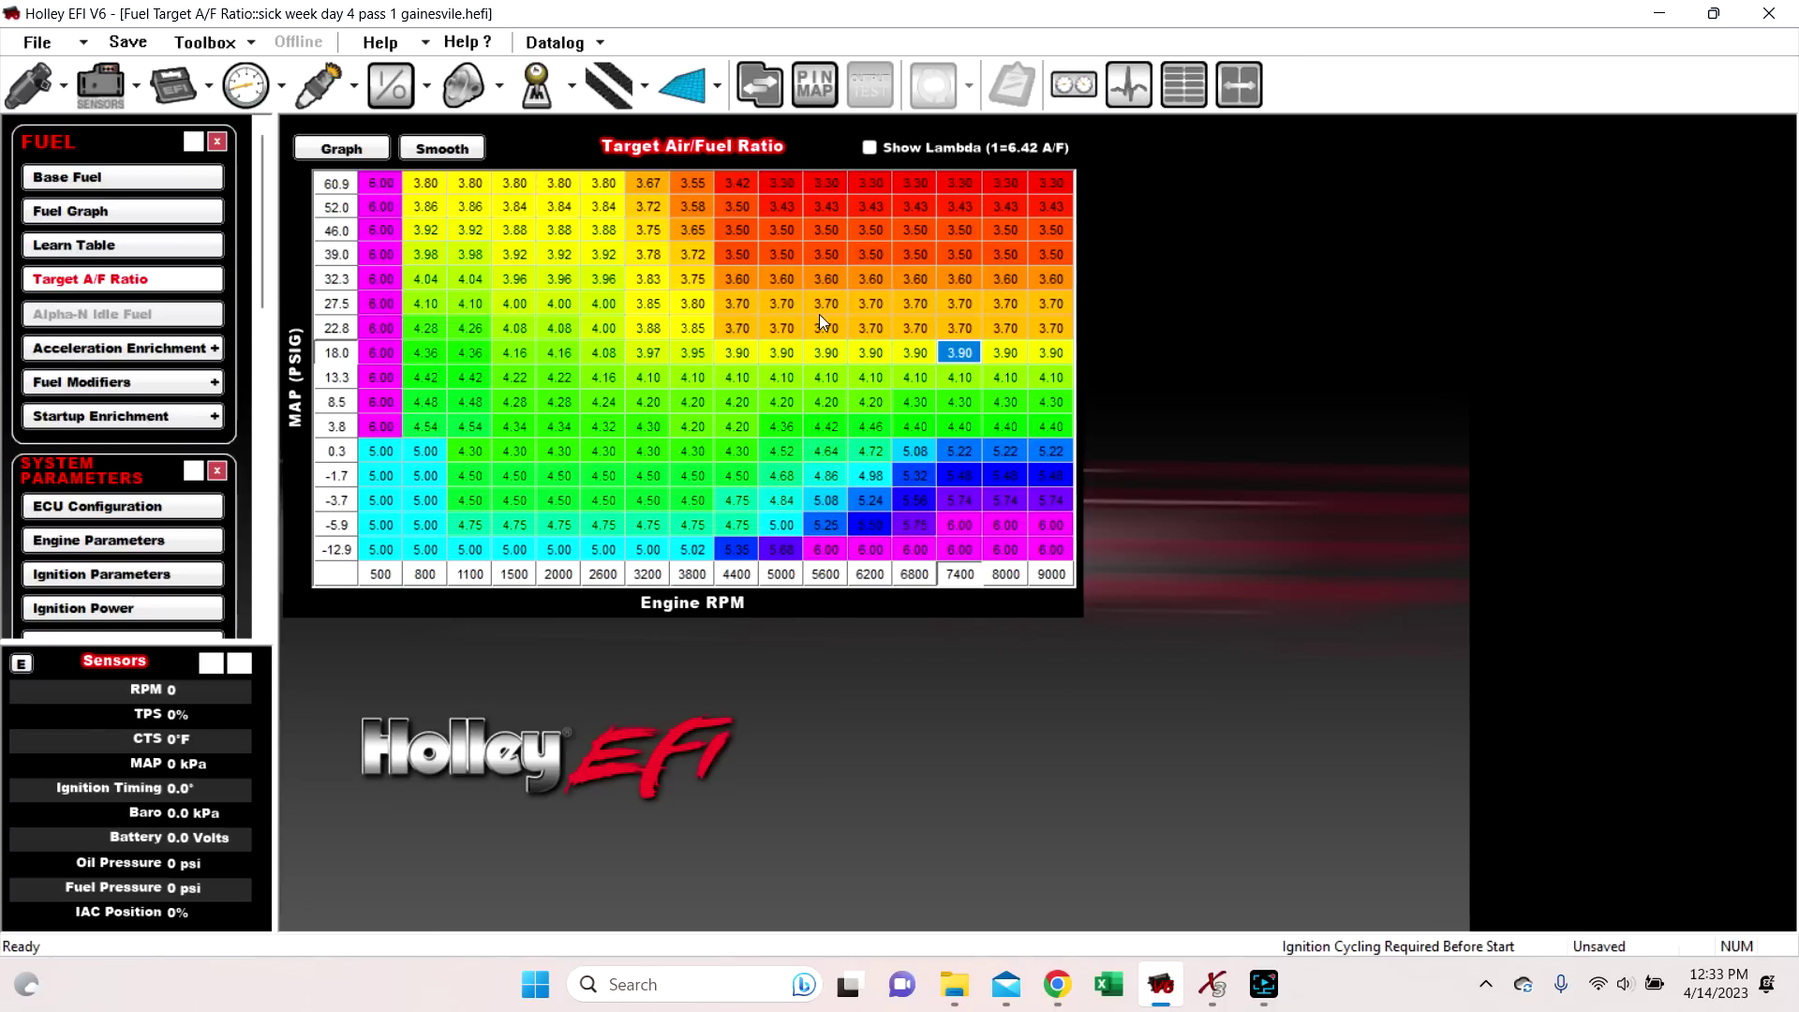
{"action": "left_click", "coordinate": [868, 150]}
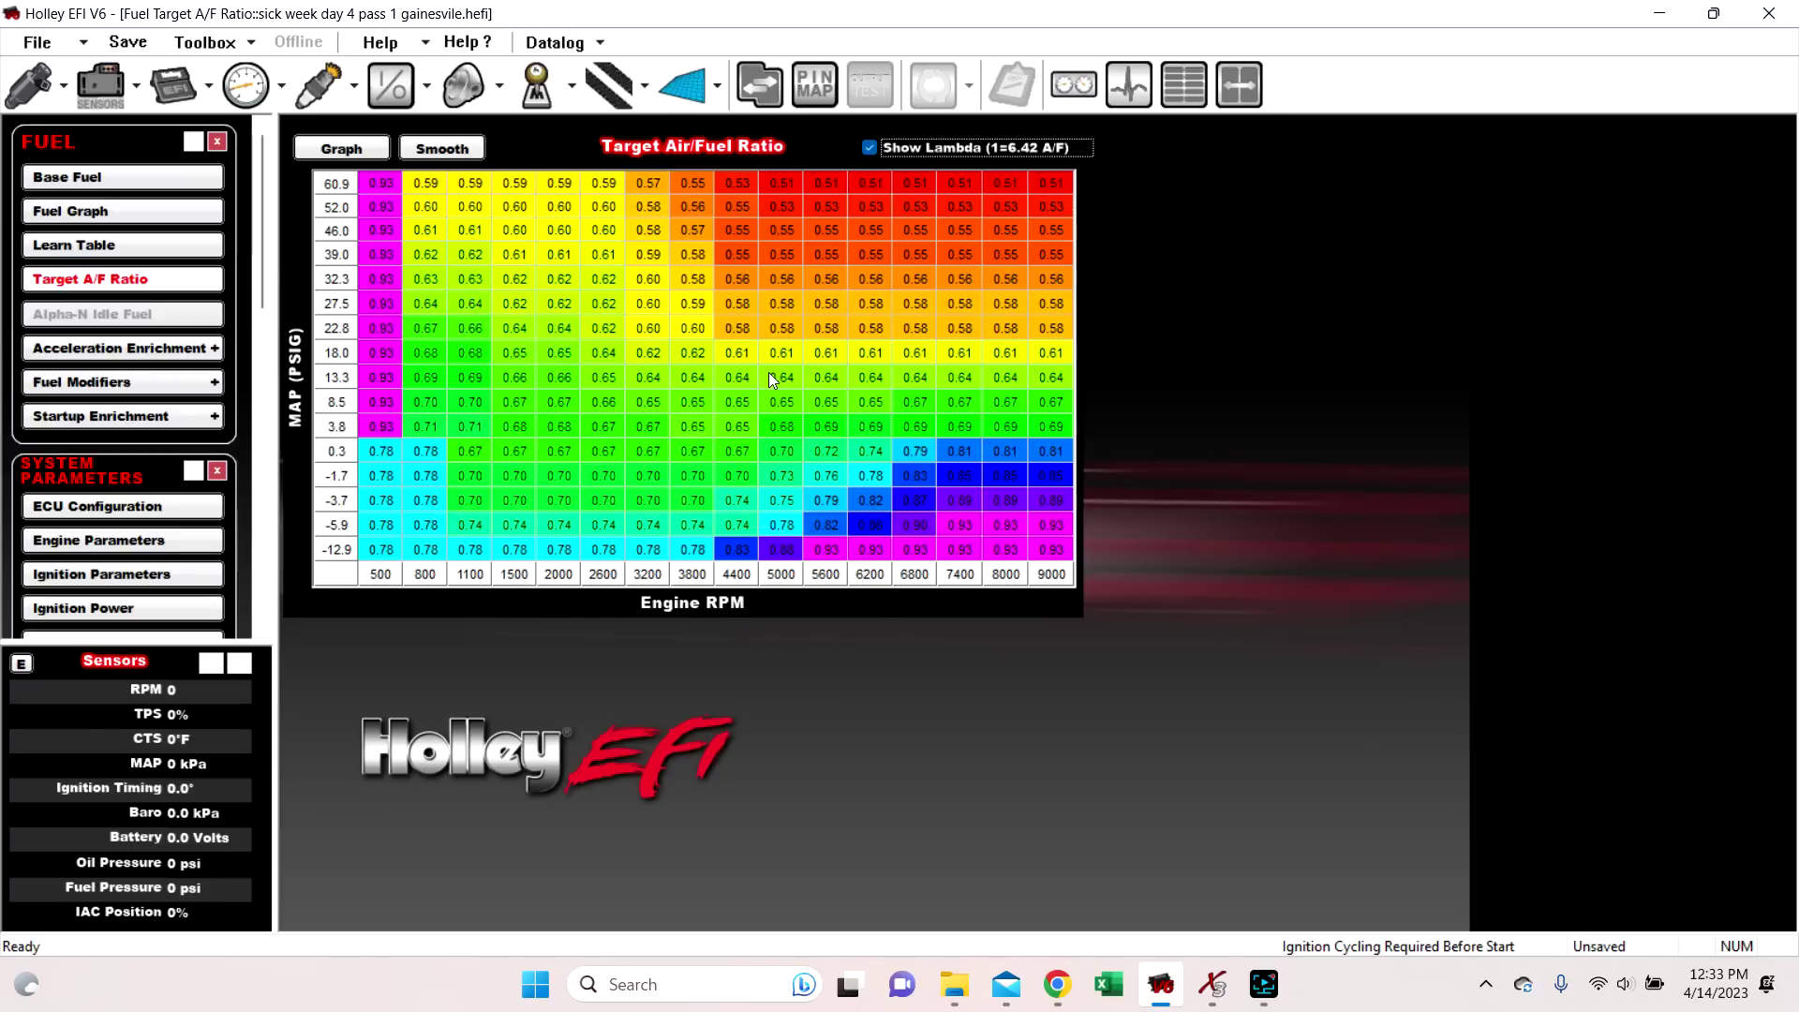
{"action": "left_click", "coordinate": [868, 148]}
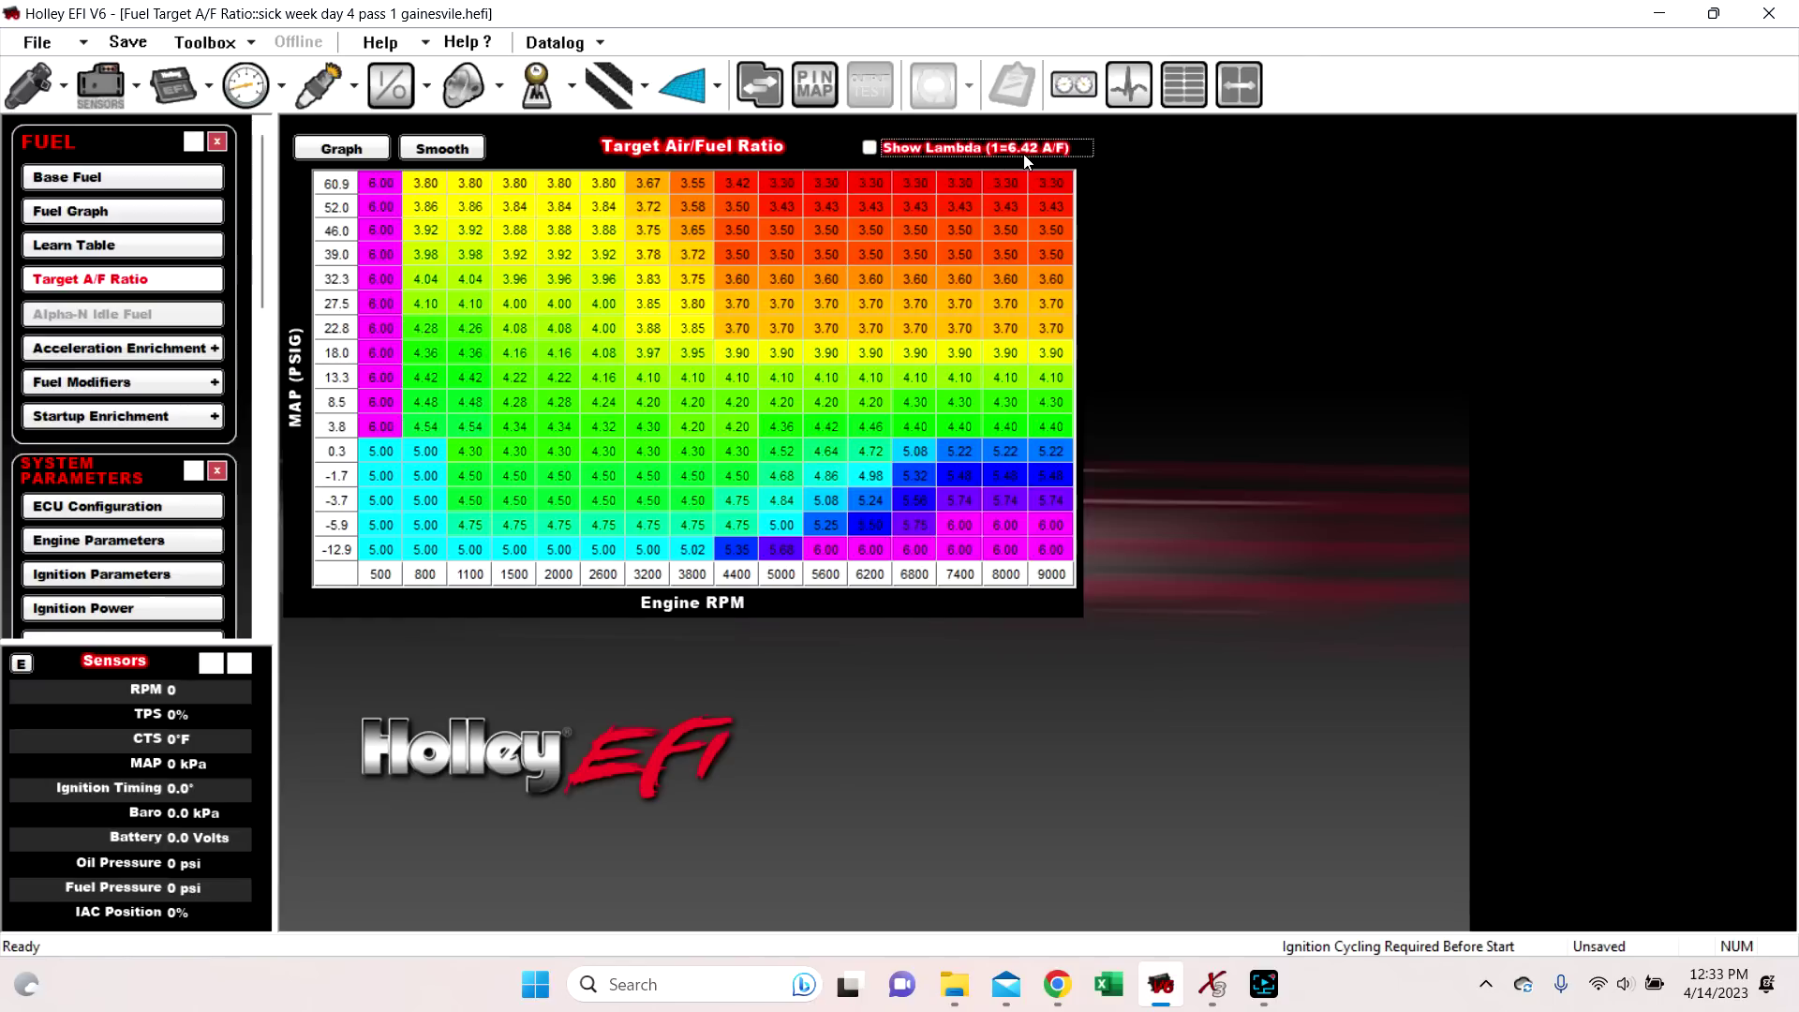
Change the engine's fuel type to Gasoline and convert the target air/fuel ratios to the new fuel
{"action": "left_click", "coordinate": [165, 87]}
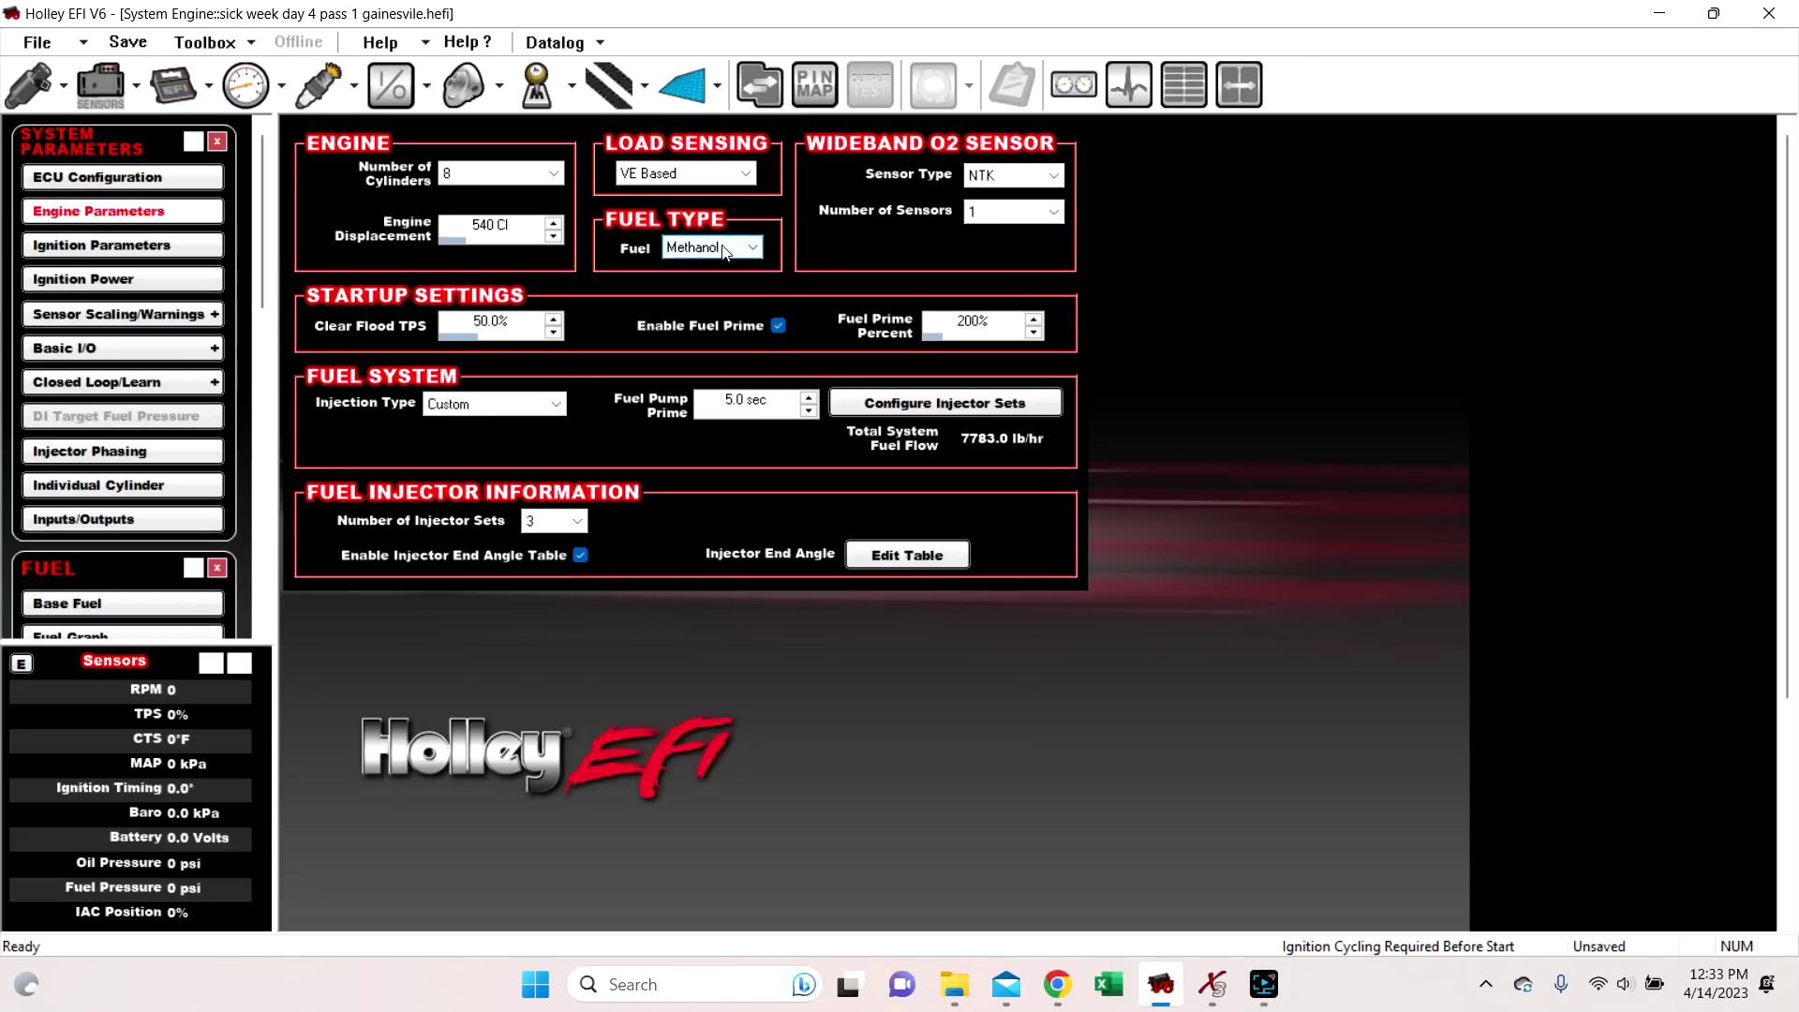
{"action": "left_click", "coordinate": [724, 248]}
{"action": "left_click", "coordinate": [701, 273]}
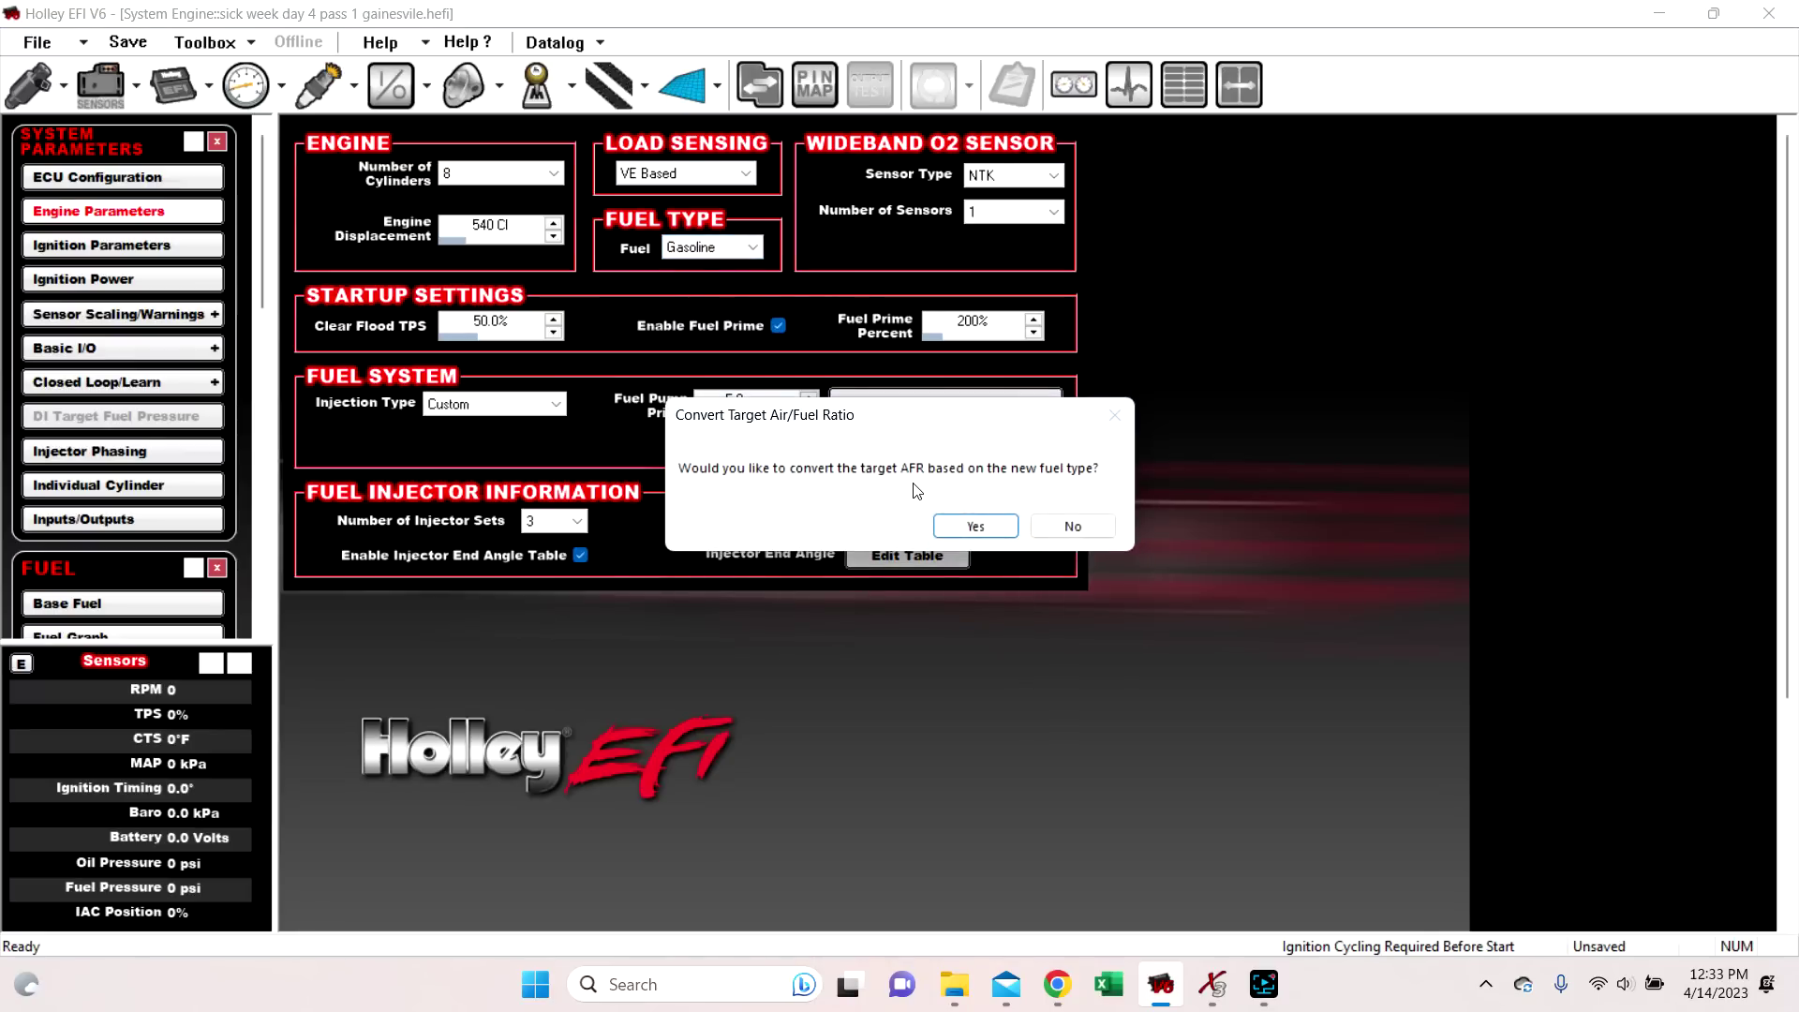
{"action": "left_click", "coordinate": [976, 526]}
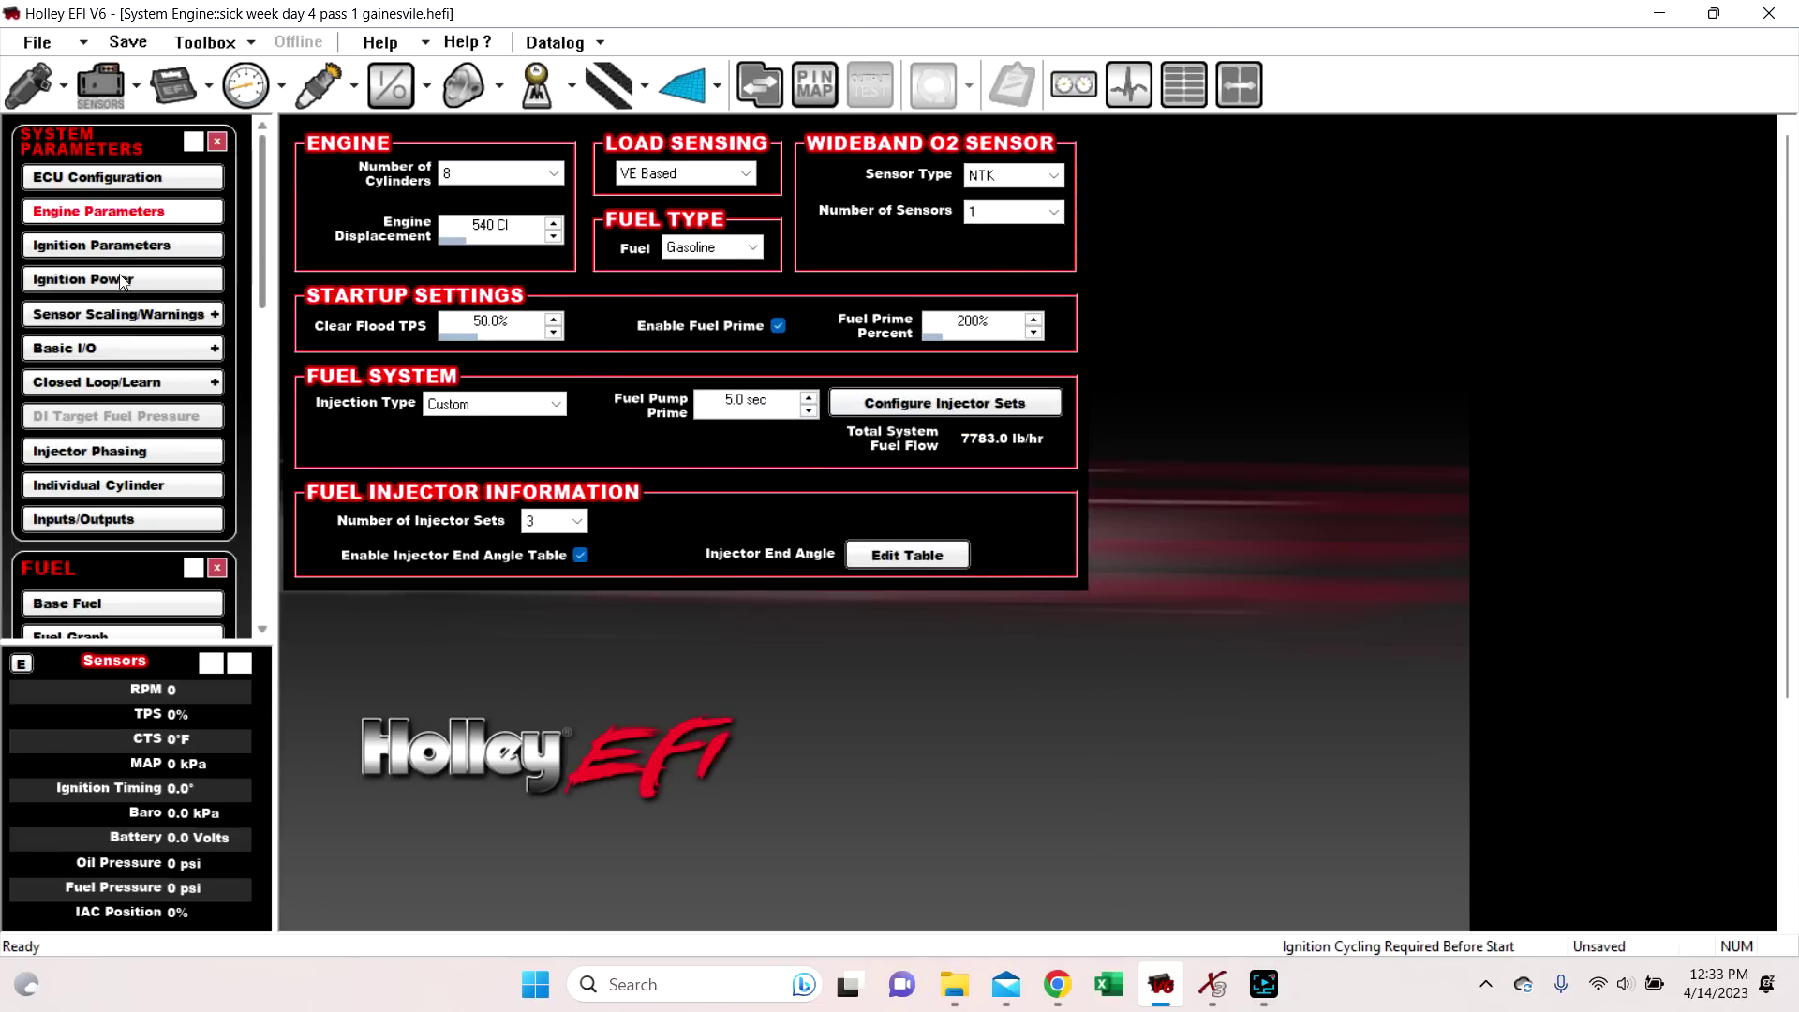
Examine the gasoline-converted Target Air/Fuel Ratio table, showing it briefly in lambda before returning to AFR
{"action": "left_click", "coordinate": [33, 88]}
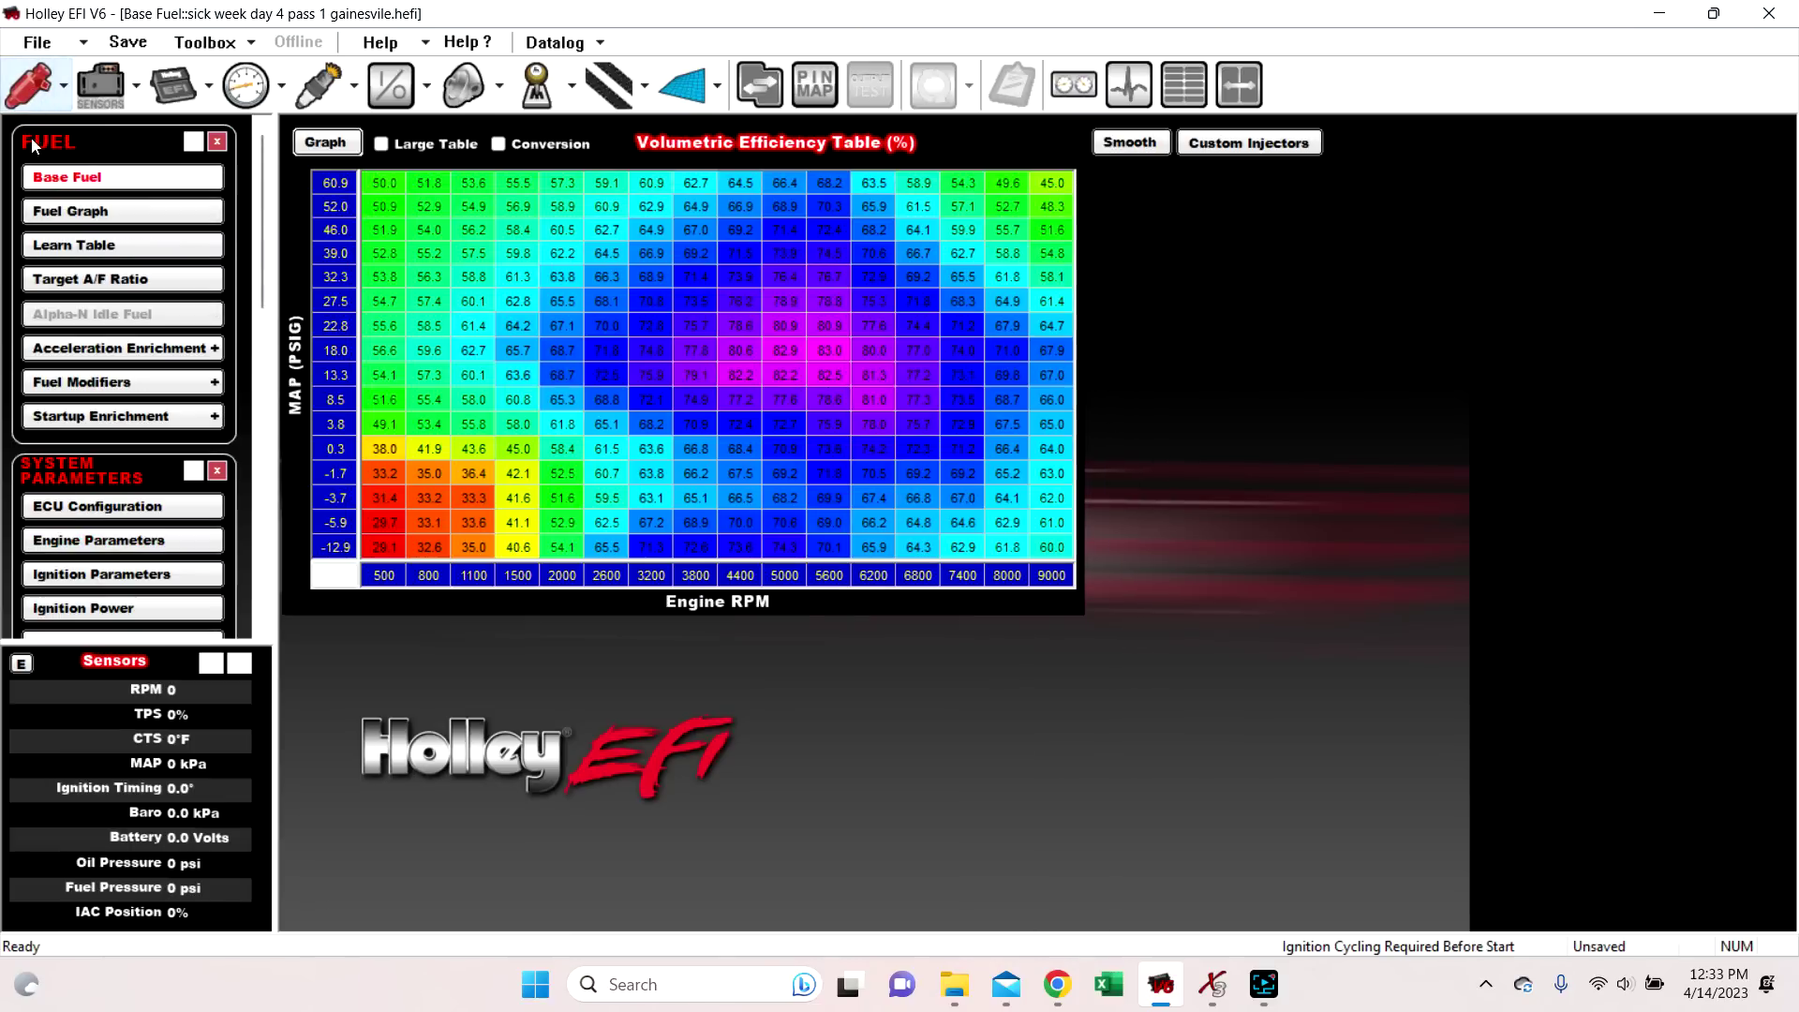
{"action": "left_click", "coordinate": [96, 280]}
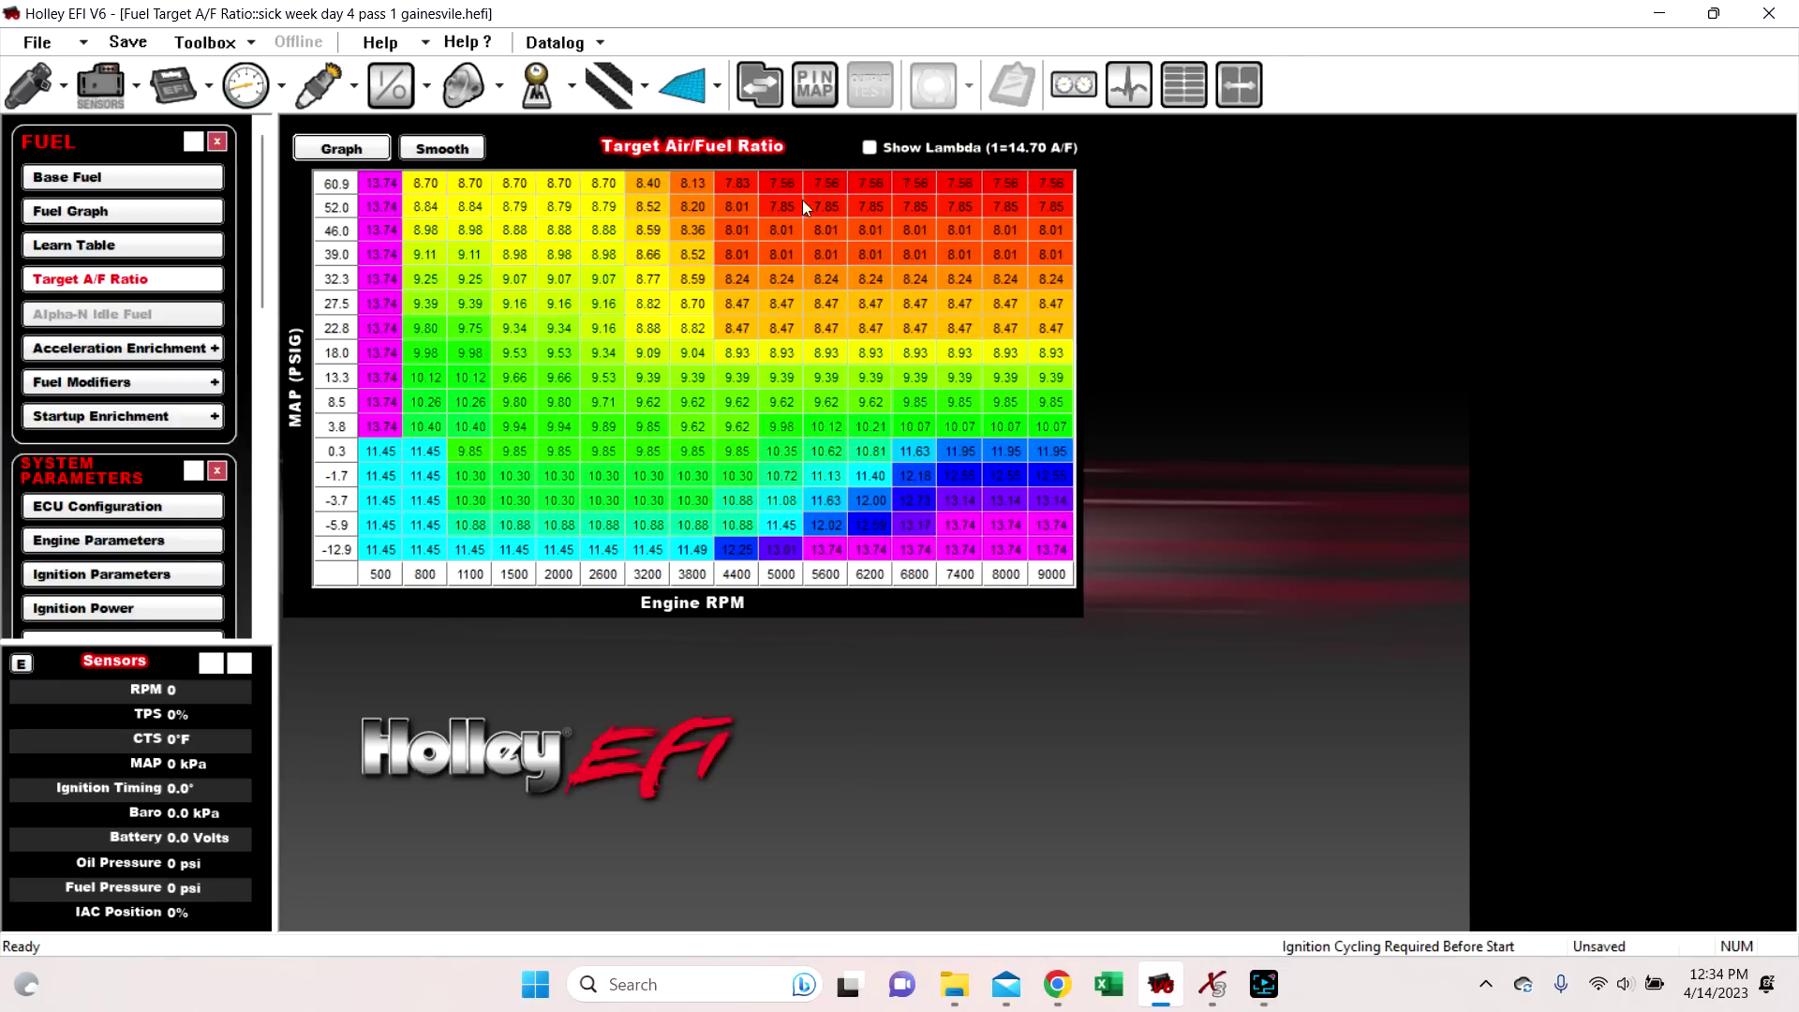
{"action": "left_click", "coordinate": [884, 149]}
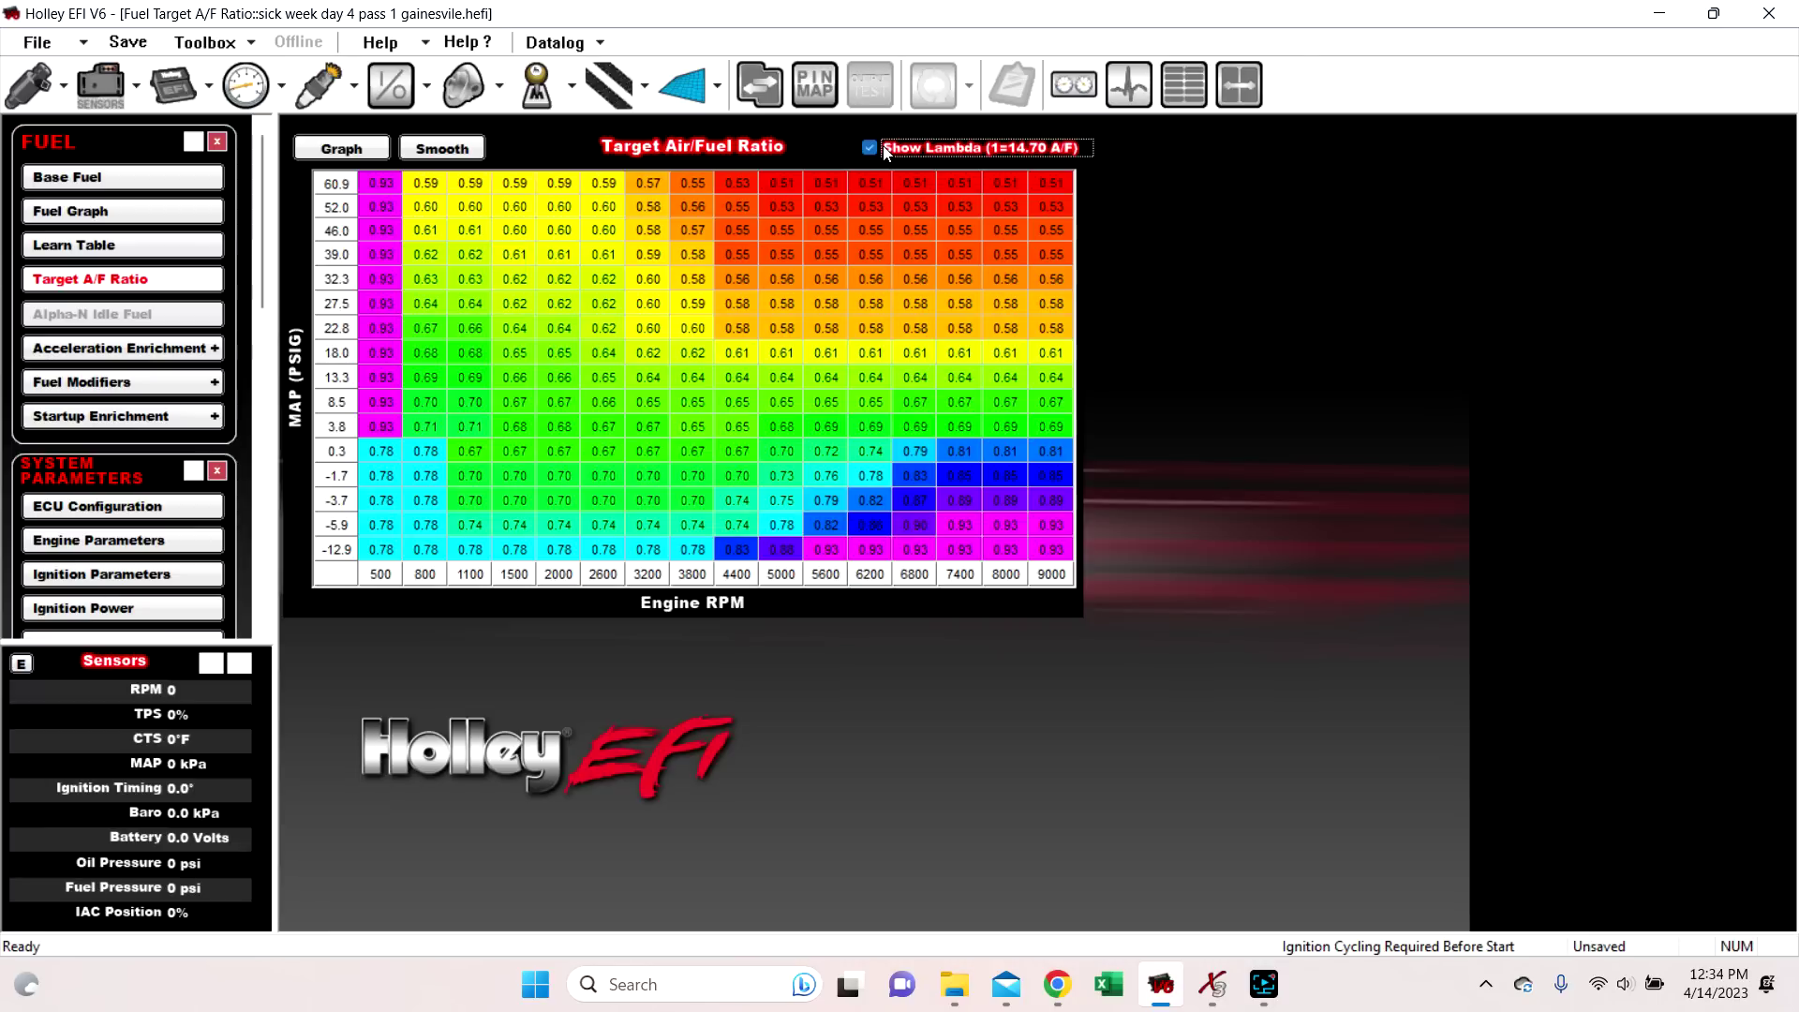
{"action": "left_click", "coordinate": [884, 150]}
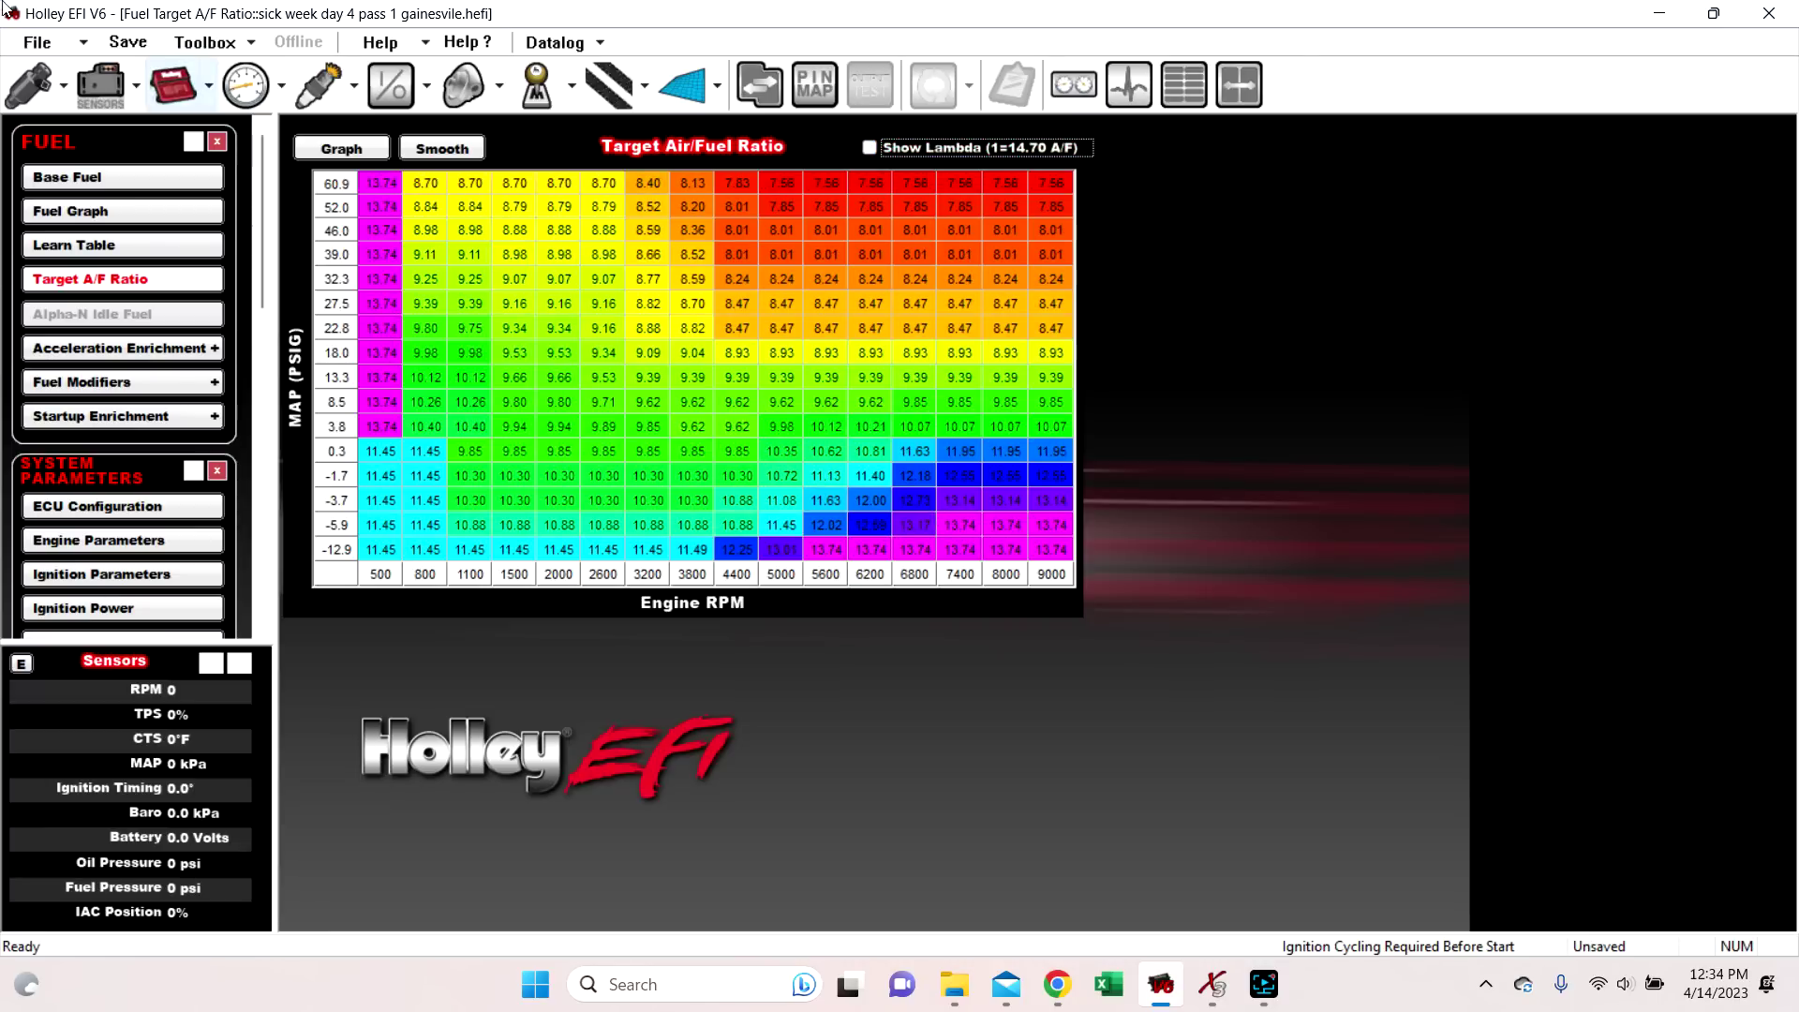
Change the engine's fuel type to E85 and convert the target air/fuel ratios to the new fuel
{"action": "left_click", "coordinate": [246, 84]}
{"action": "left_click", "coordinate": [749, 247]}
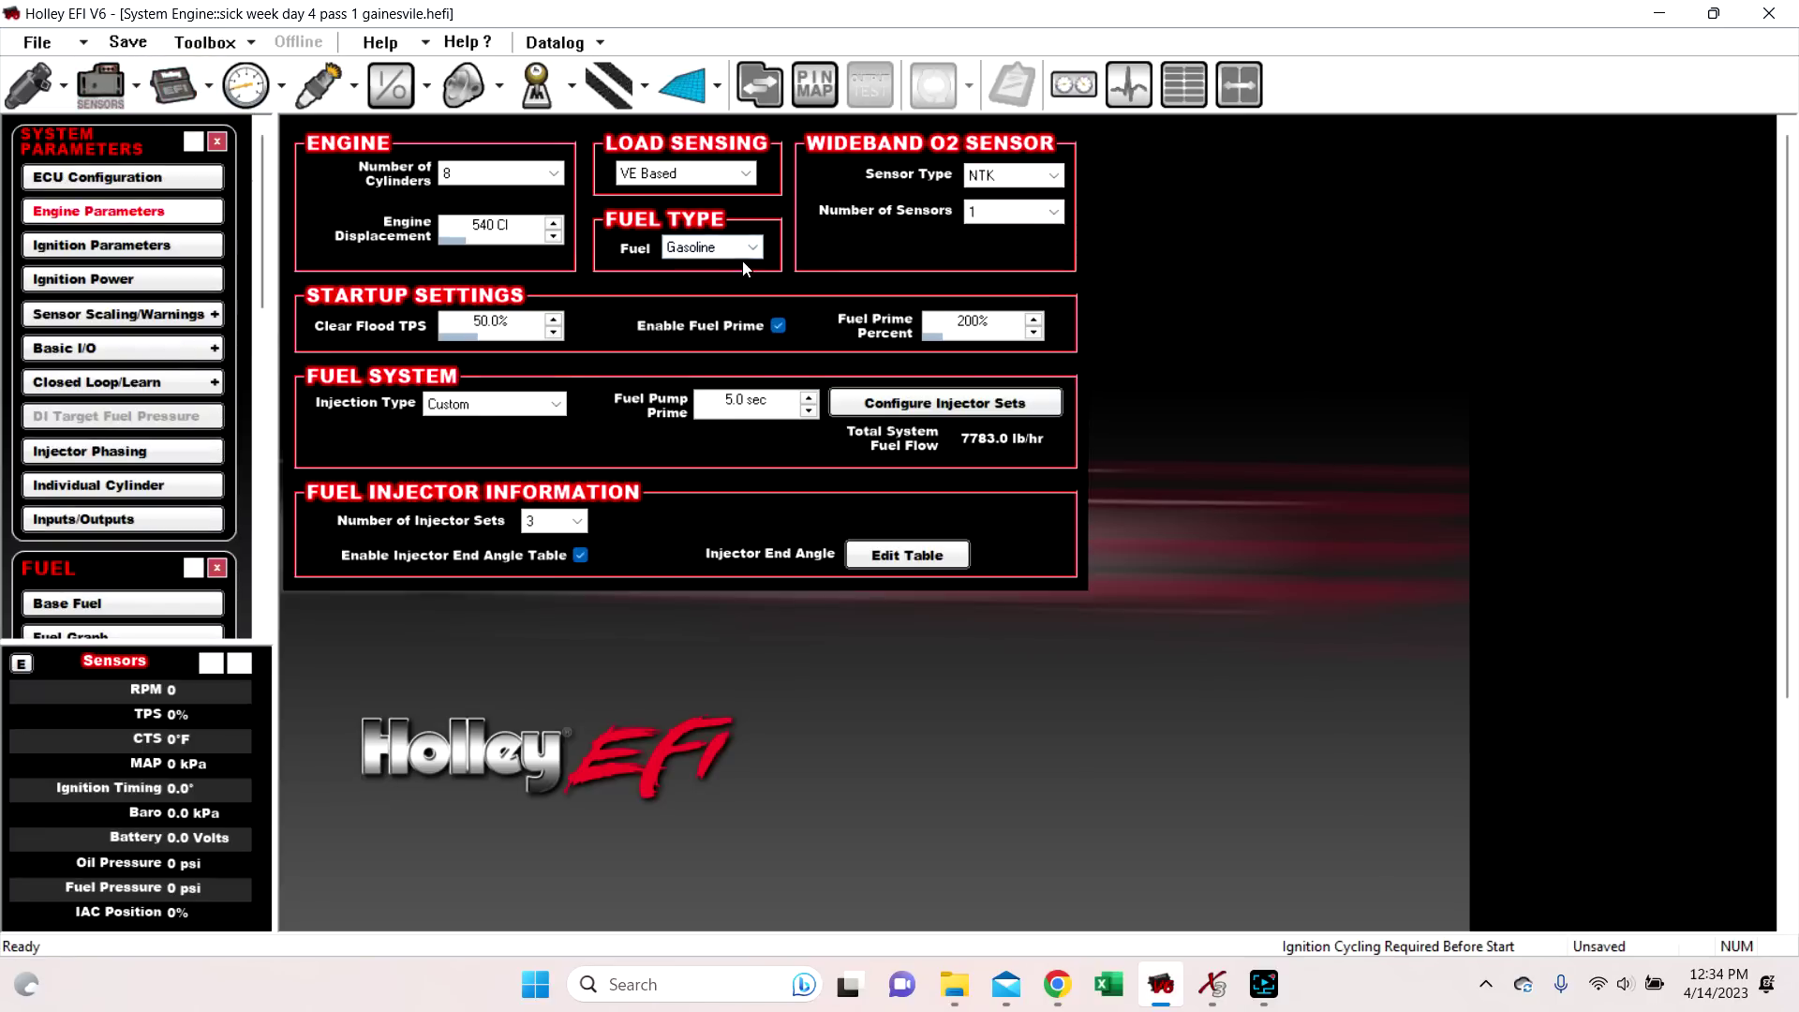
{"action": "left_click", "coordinate": [712, 278]}
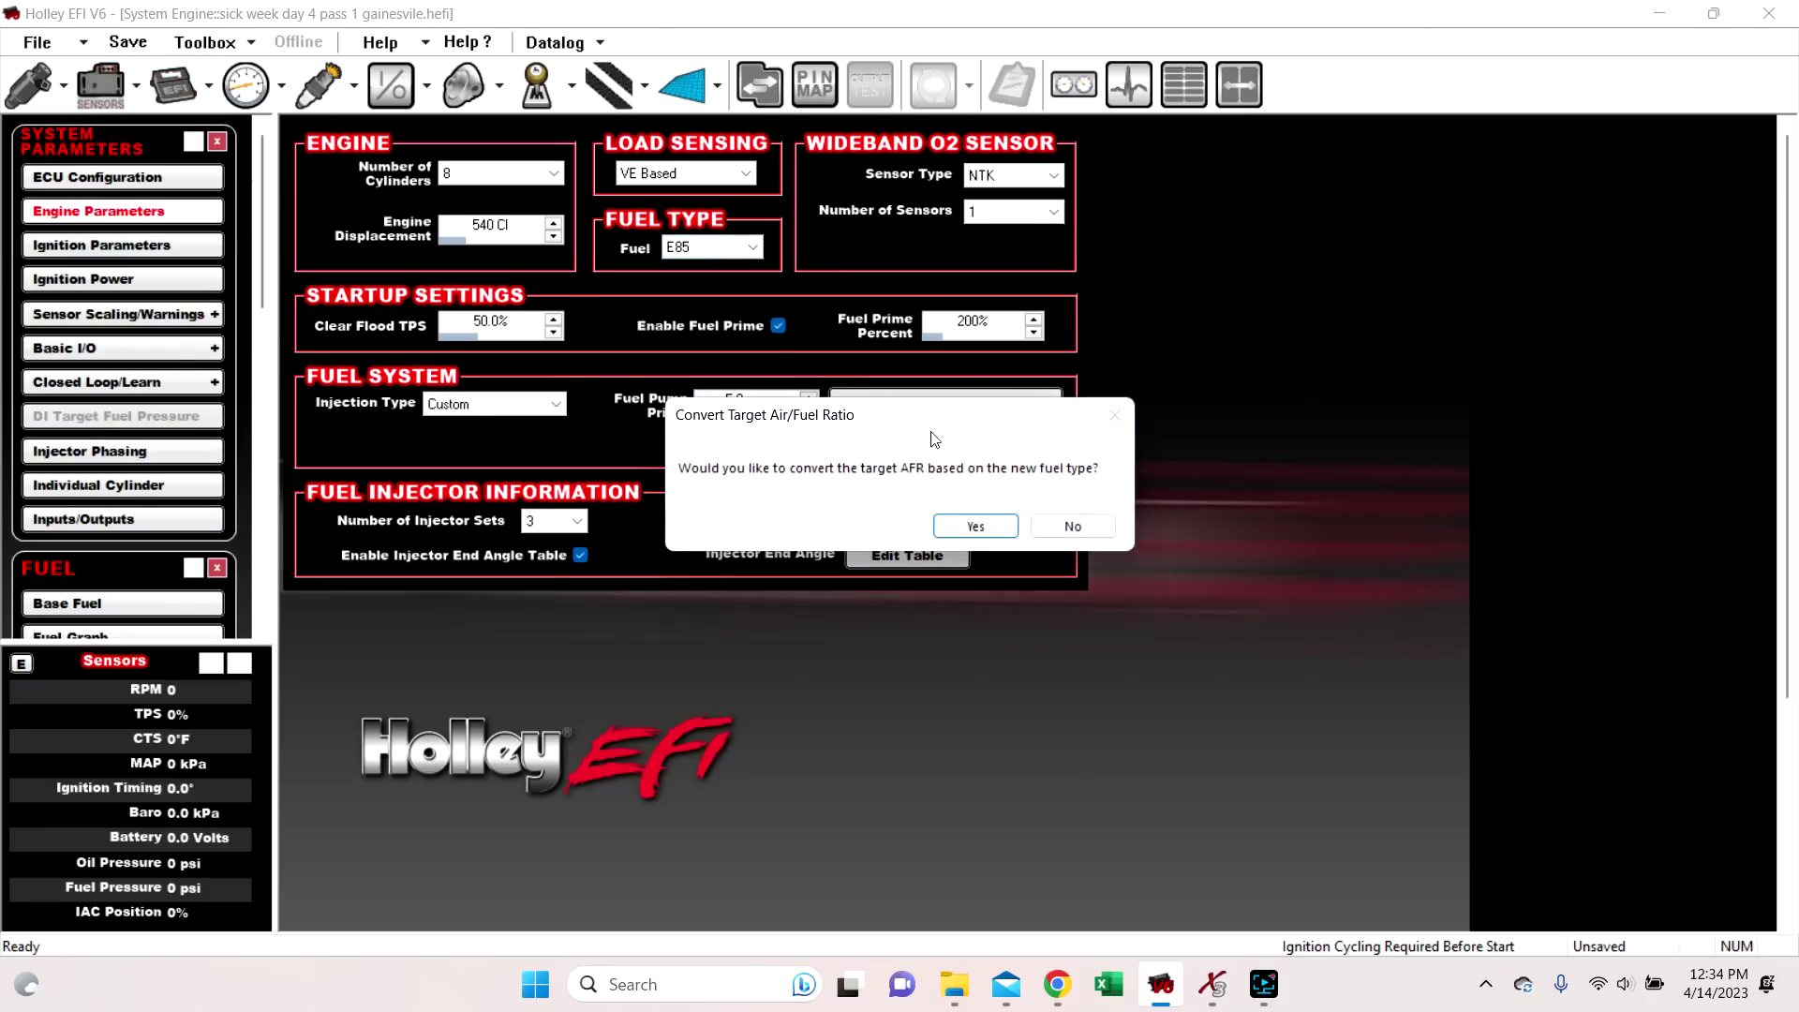
{"action": "left_click", "coordinate": [975, 525]}
Examine the Target Air/Fuel Ratio table for E85, toggling the lambda display on and back off
{"action": "left_click", "coordinate": [28, 82]}
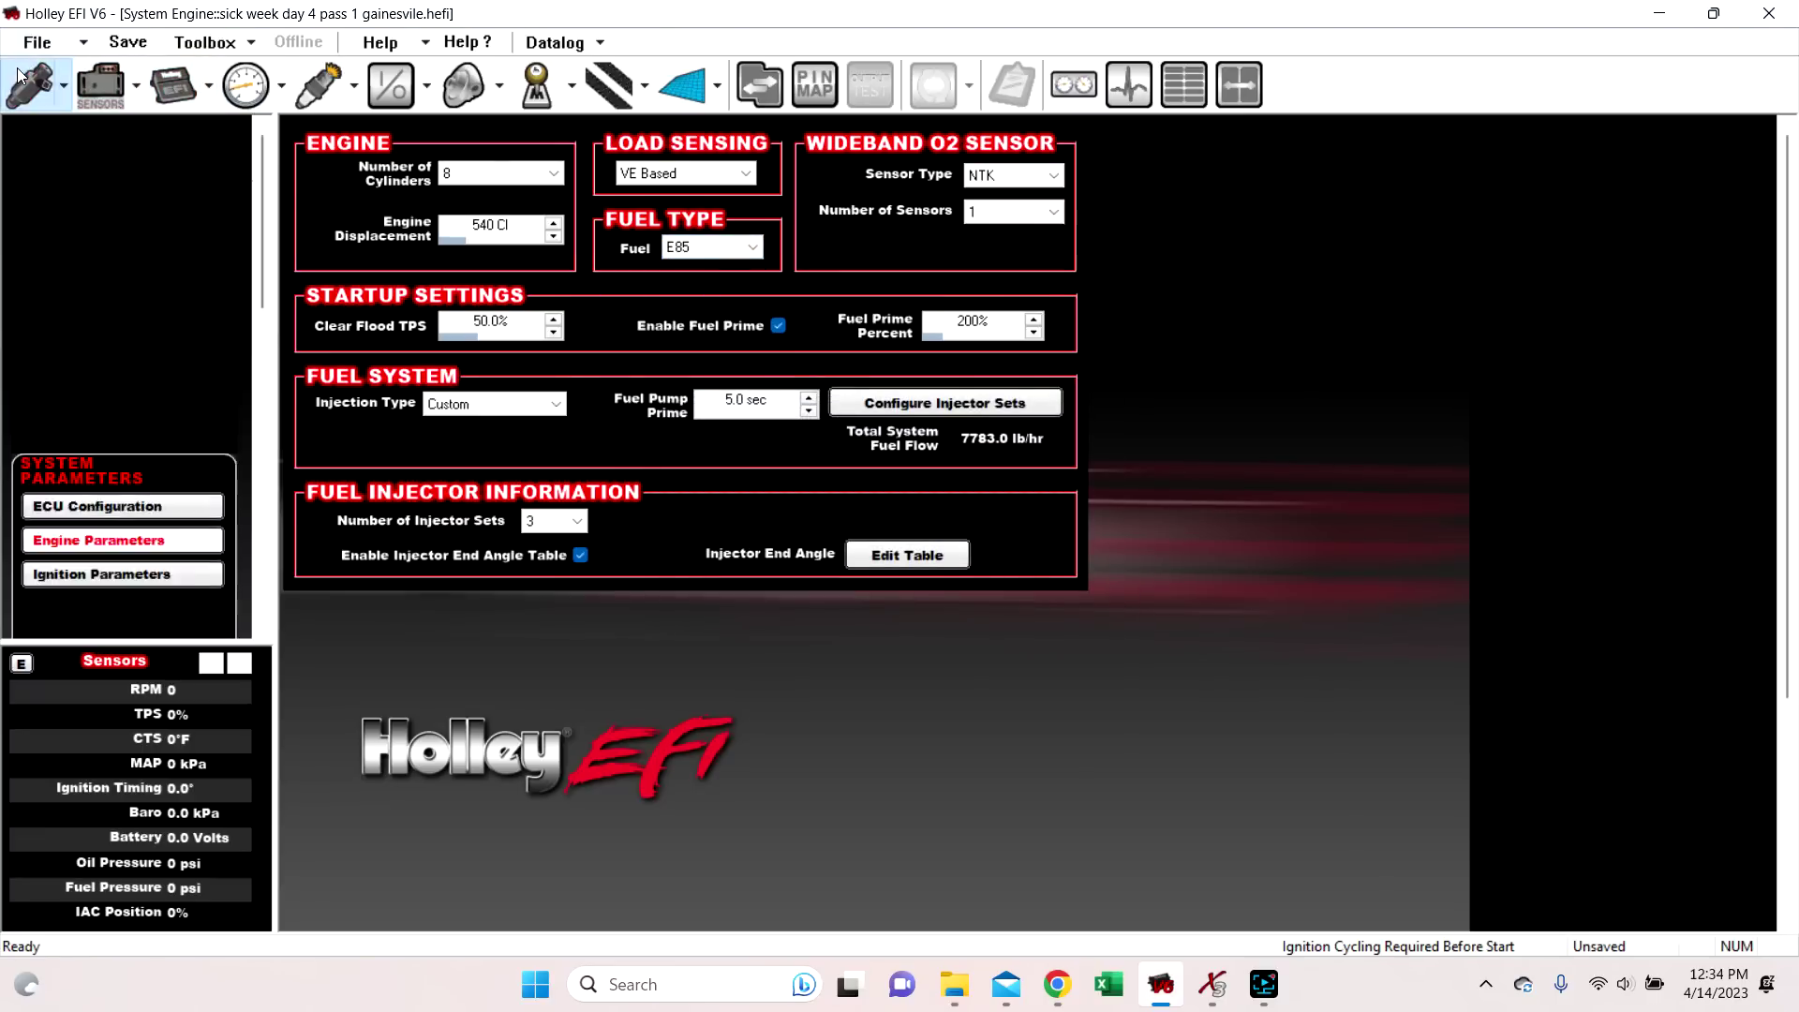
{"action": "left_click", "coordinate": [93, 278]}
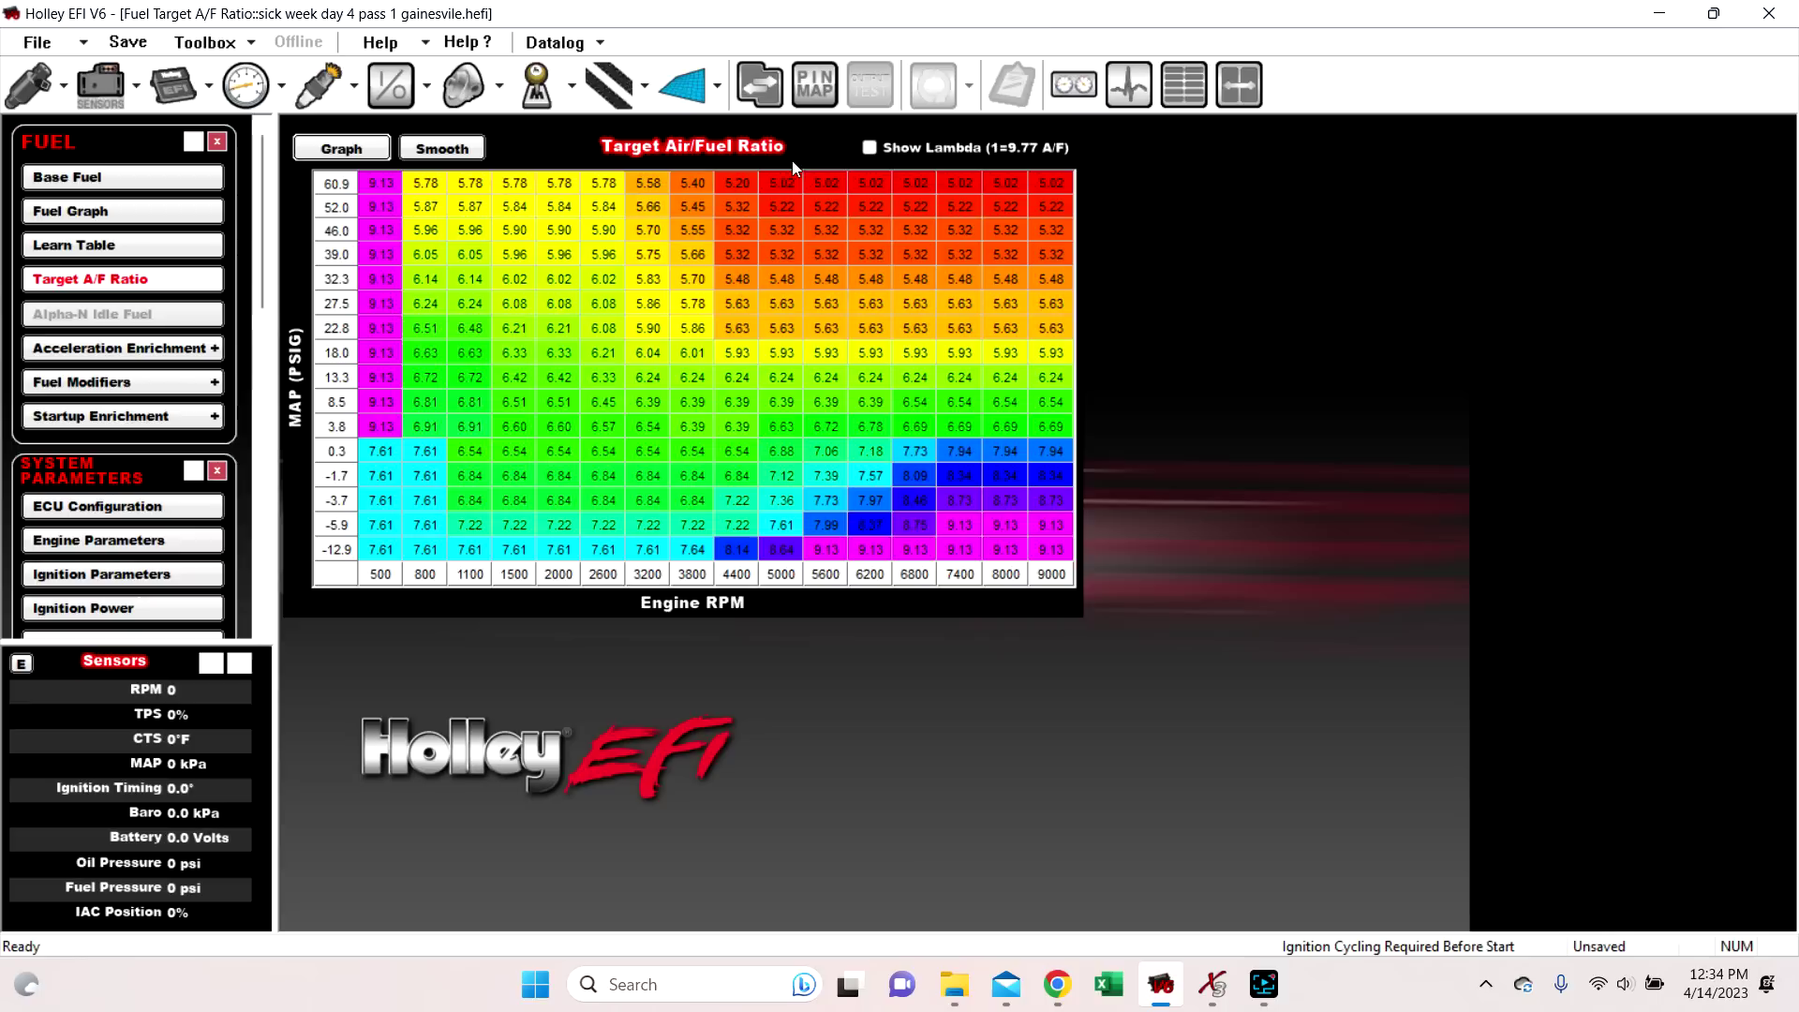
{"action": "left_click", "coordinate": [890, 148]}
{"action": "key", "text": "space"}
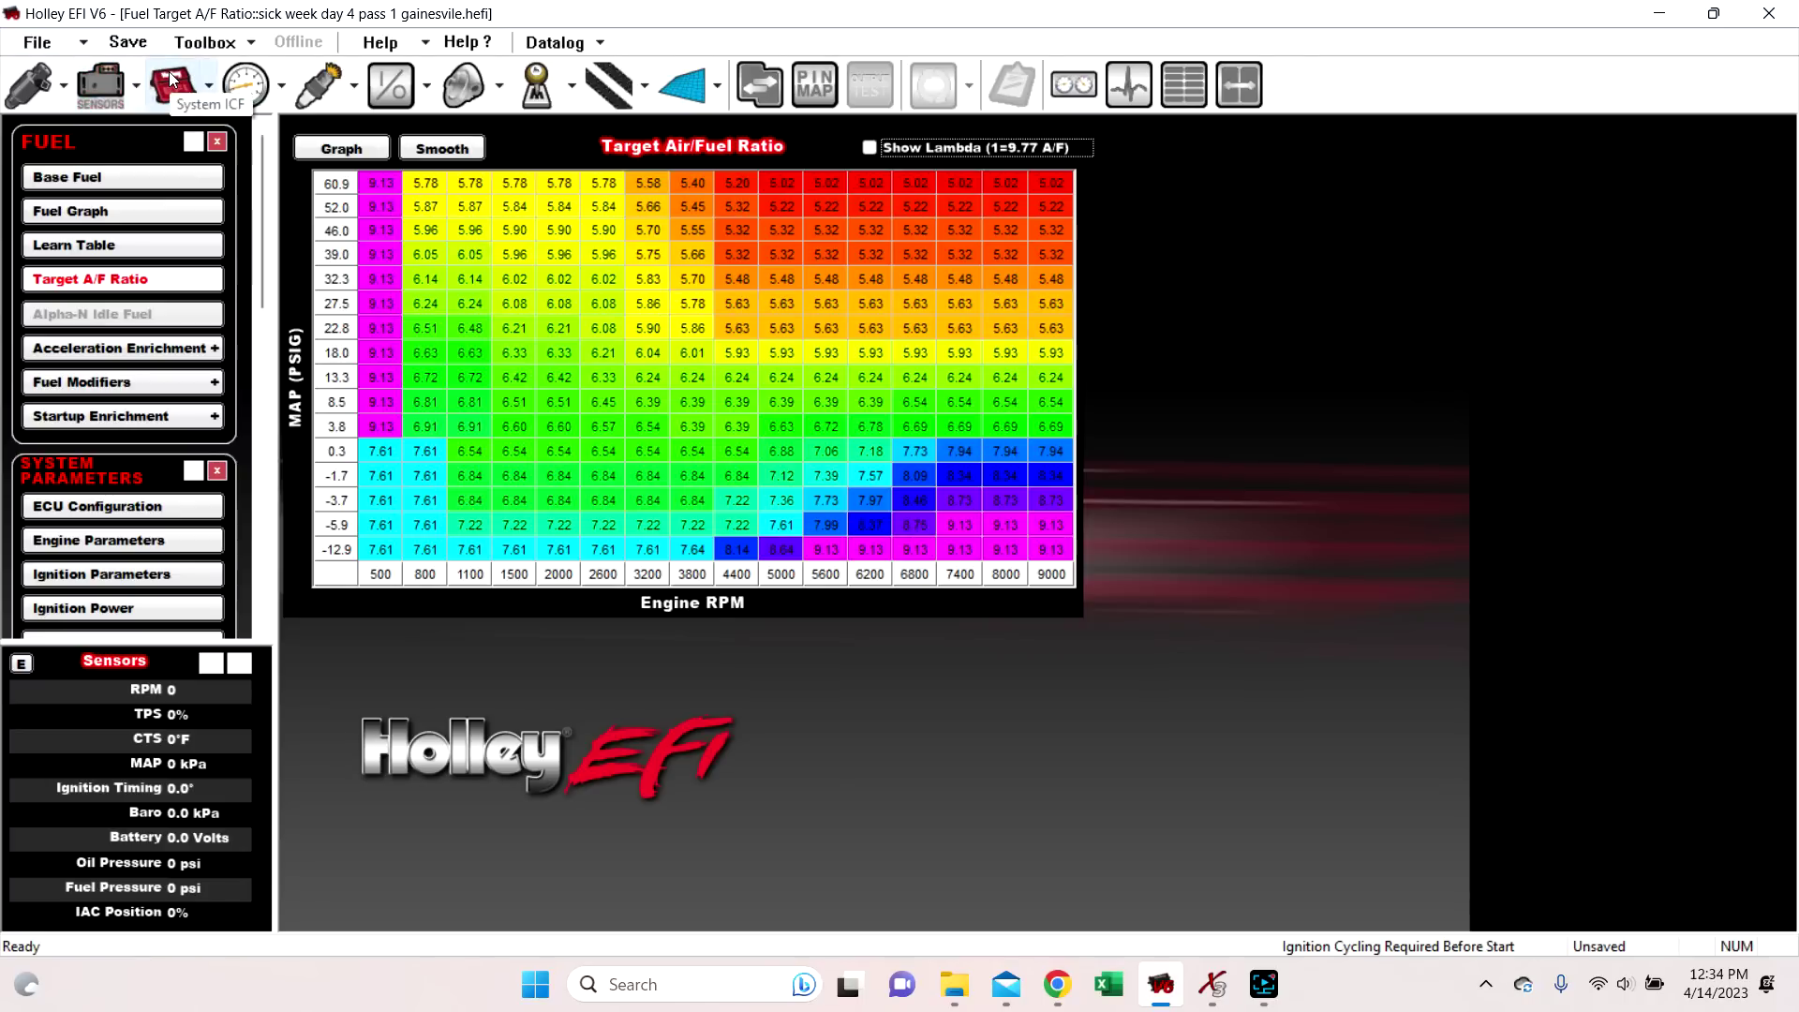
Set the engine's fuel type back to Methanol and convert the target air/fuel ratios accordingly
{"action": "left_click", "coordinate": [171, 80]}
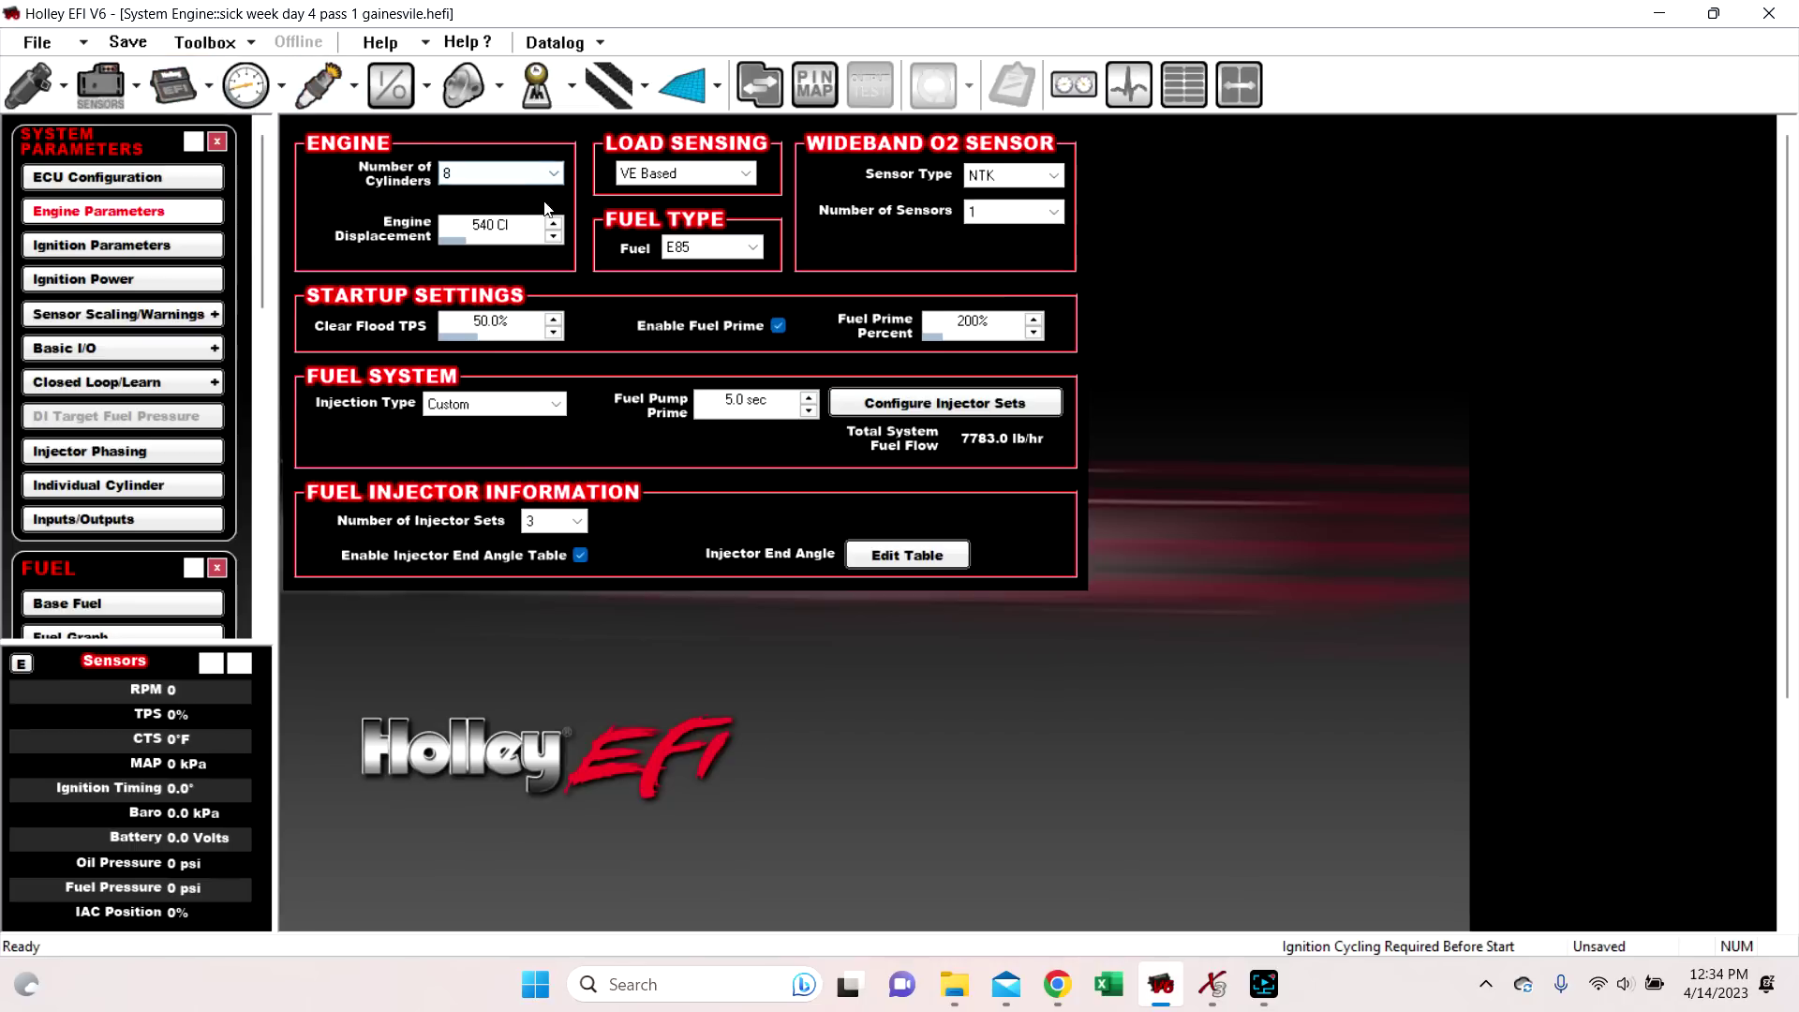
{"action": "left_click", "coordinate": [663, 251]}
{"action": "left_click", "coordinate": [690, 294]}
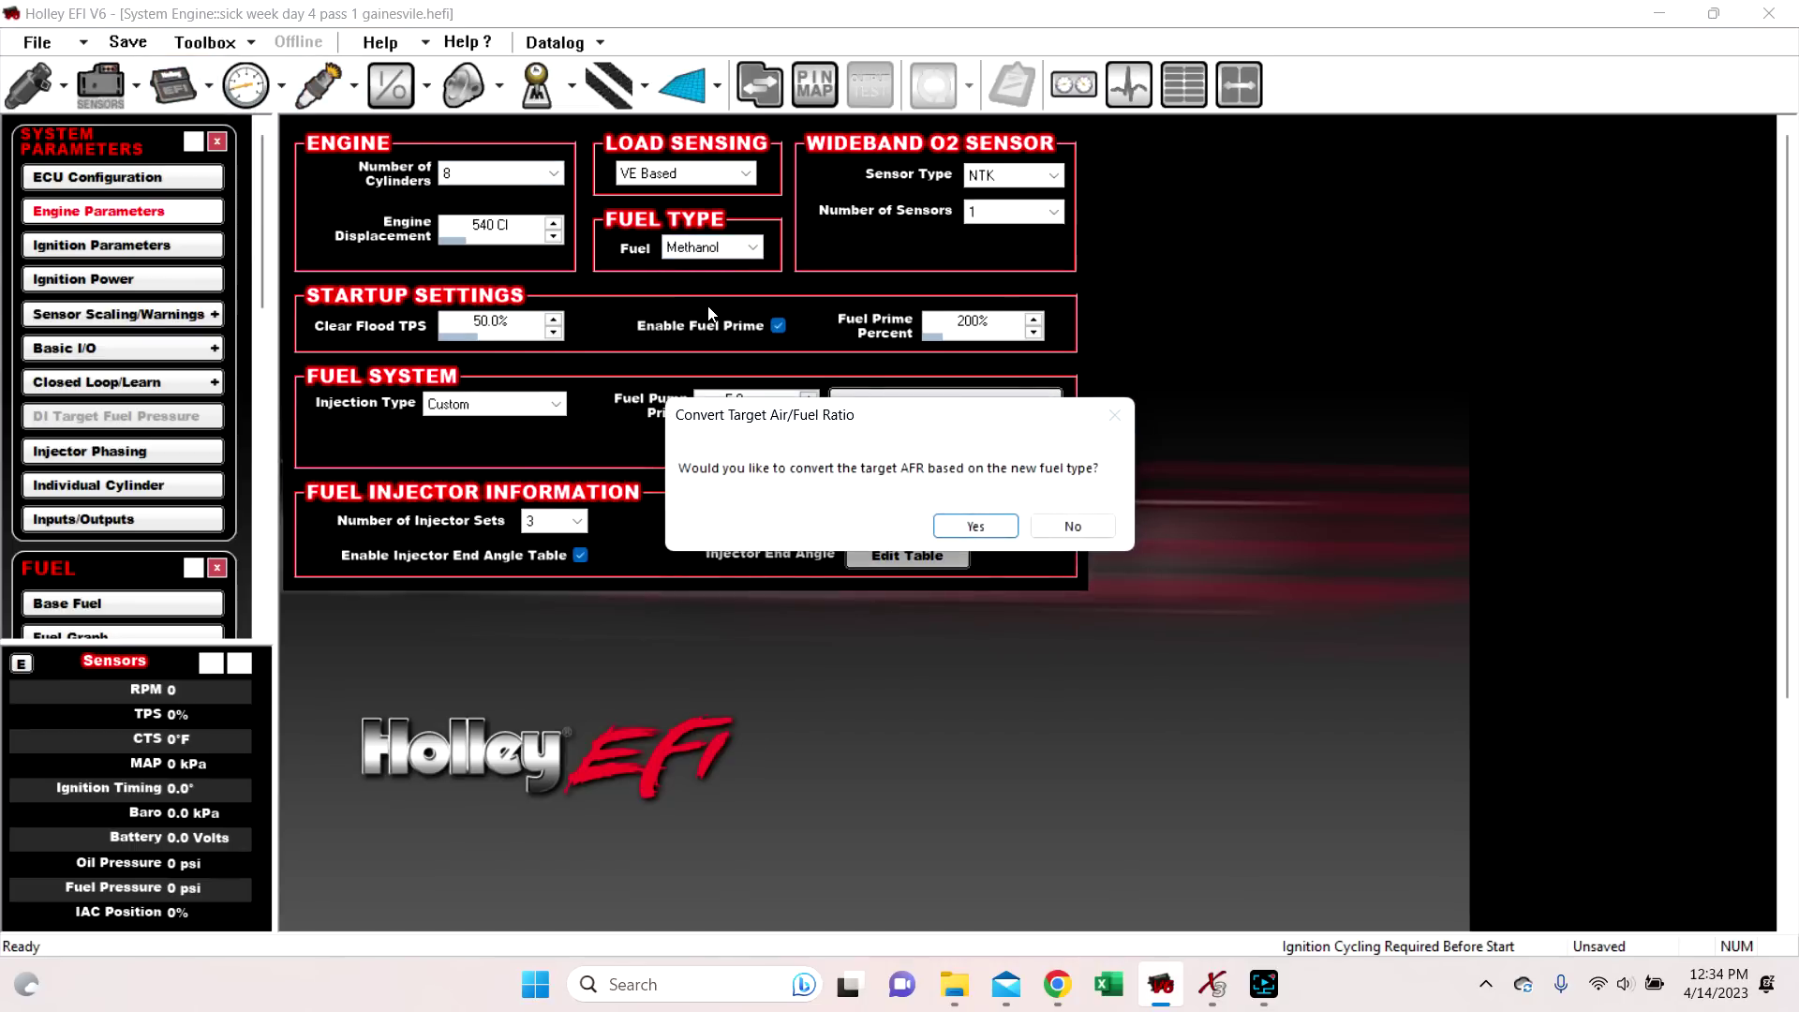
Compare the methanol Target Air/Fuel Ratio table in lambda and AFR, and inspect the 27.5 psig row from 5000 to 9000 RPM
{"action": "left_click", "coordinate": [26, 86]}
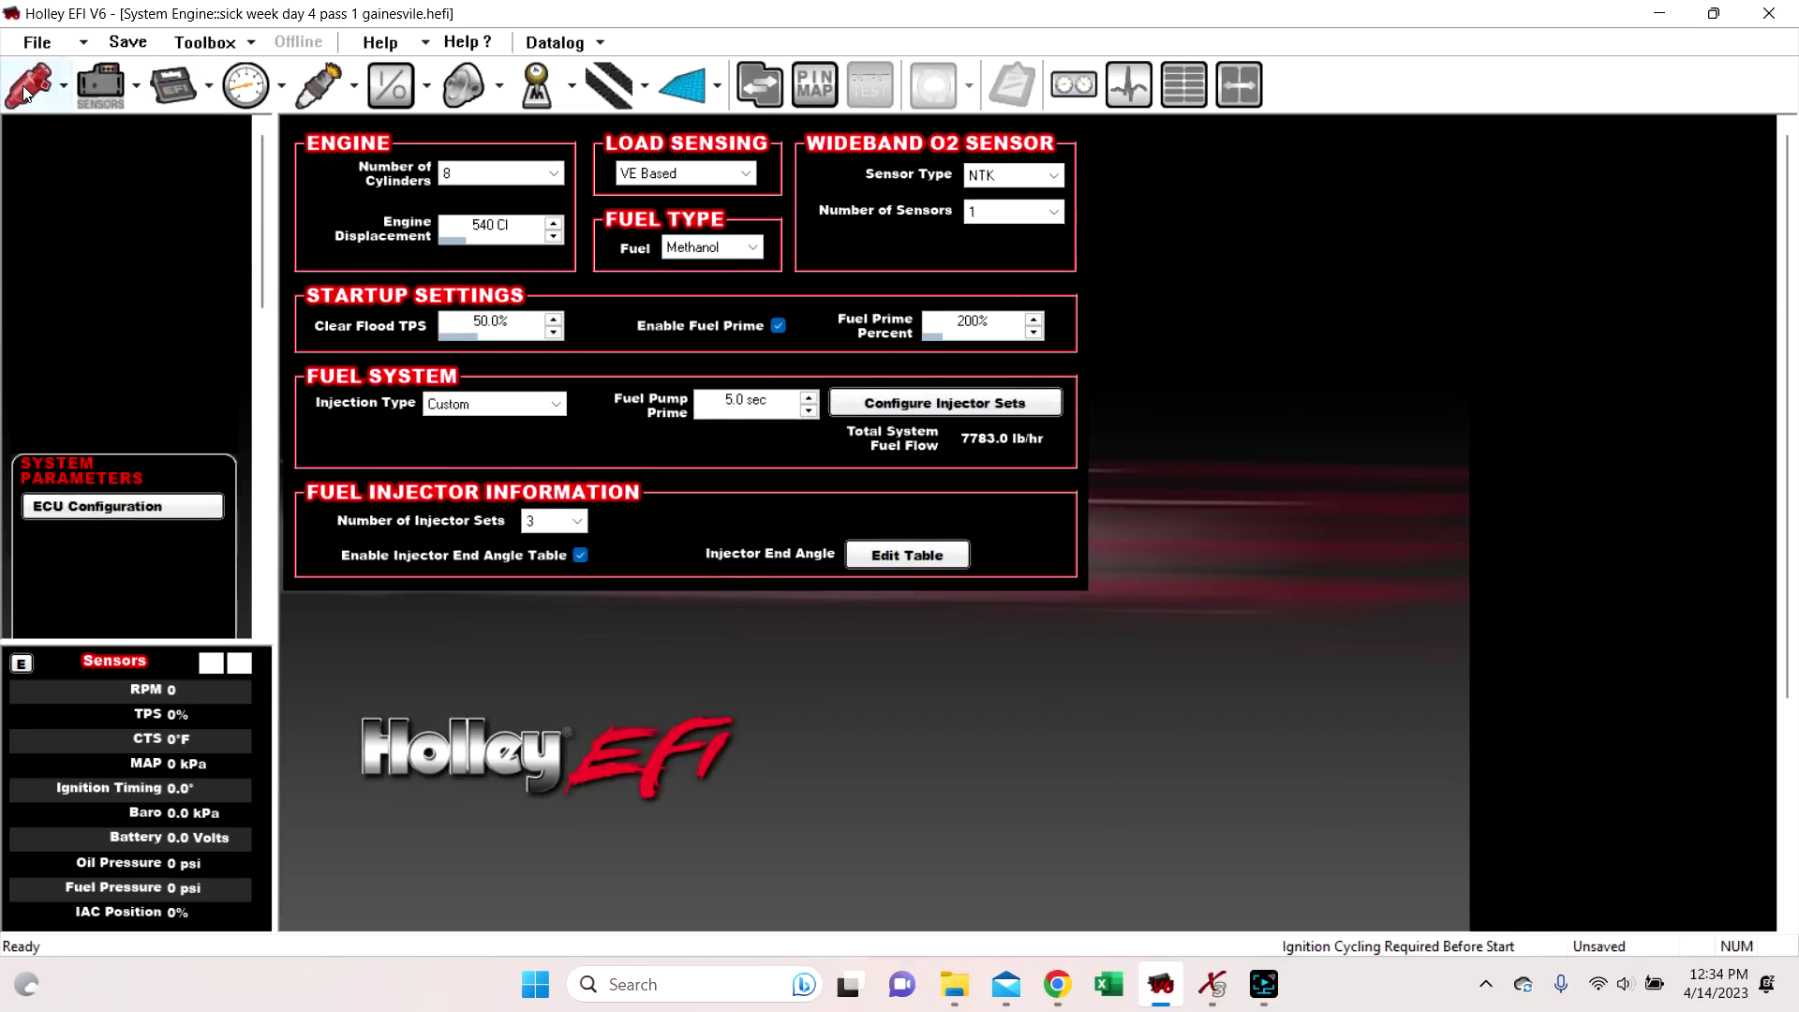
{"action": "left_click", "coordinate": [132, 278]}
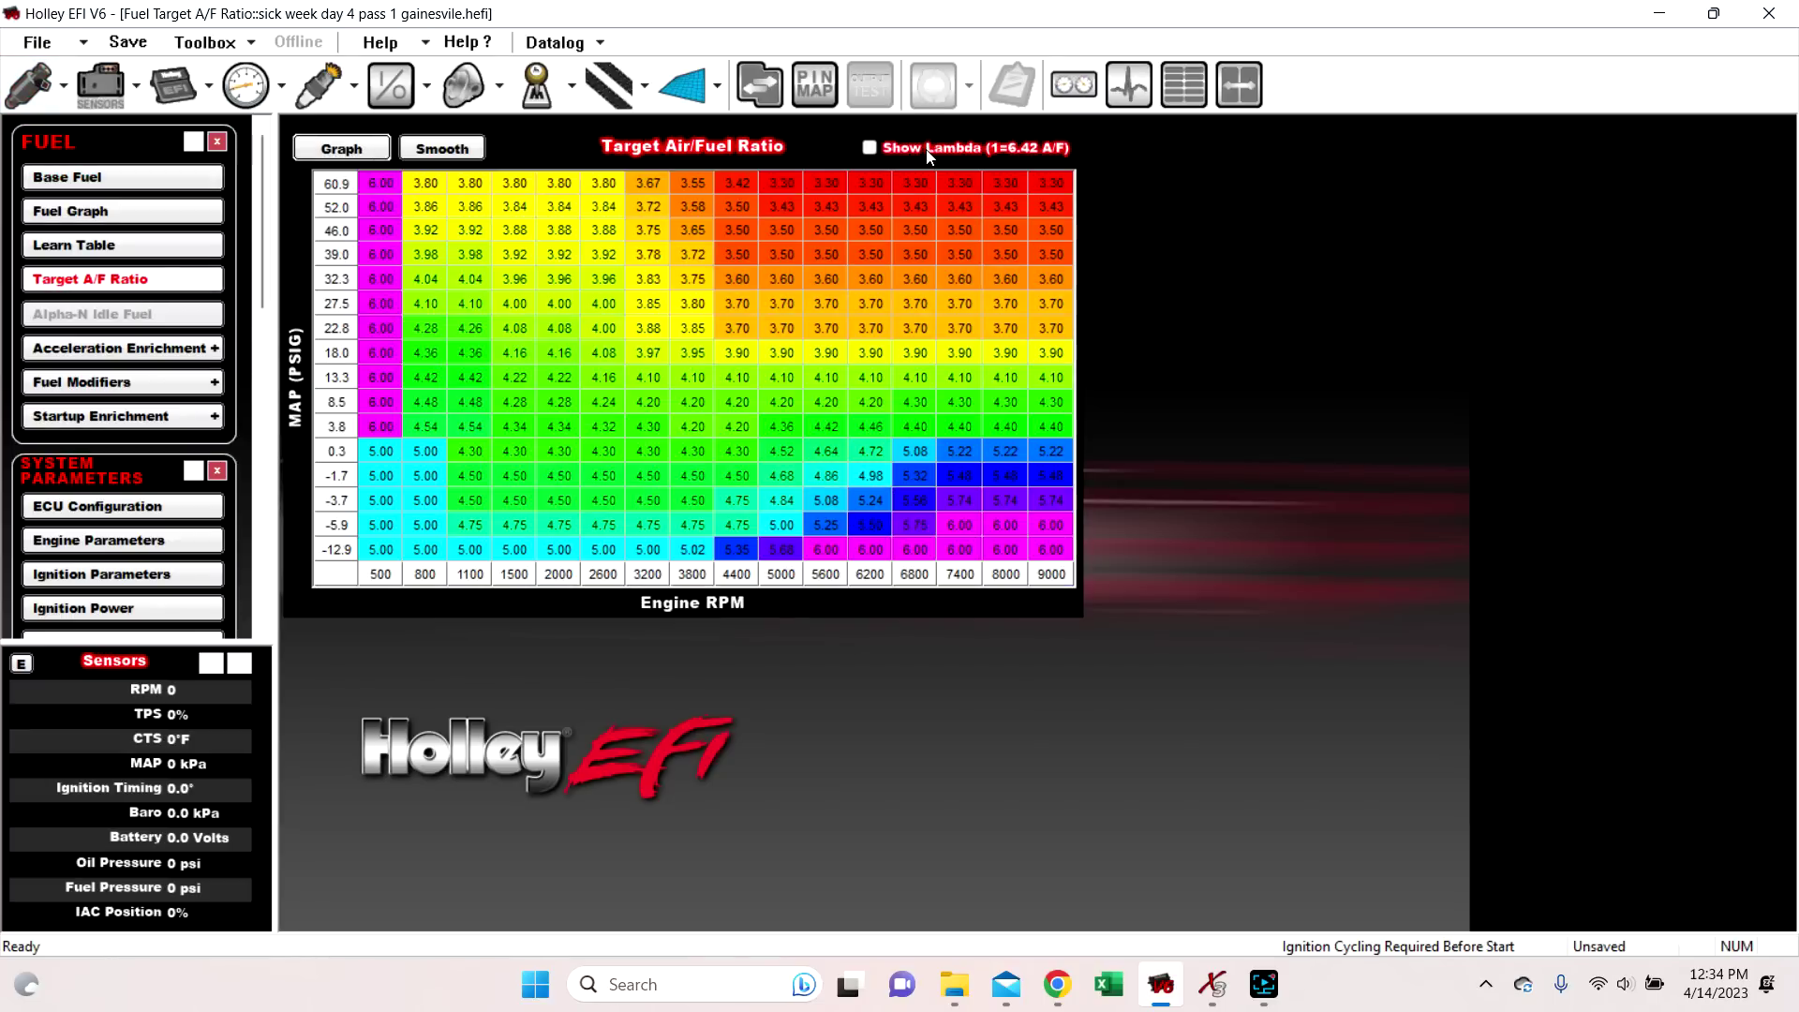
{"action": "left_click", "coordinate": [932, 148]}
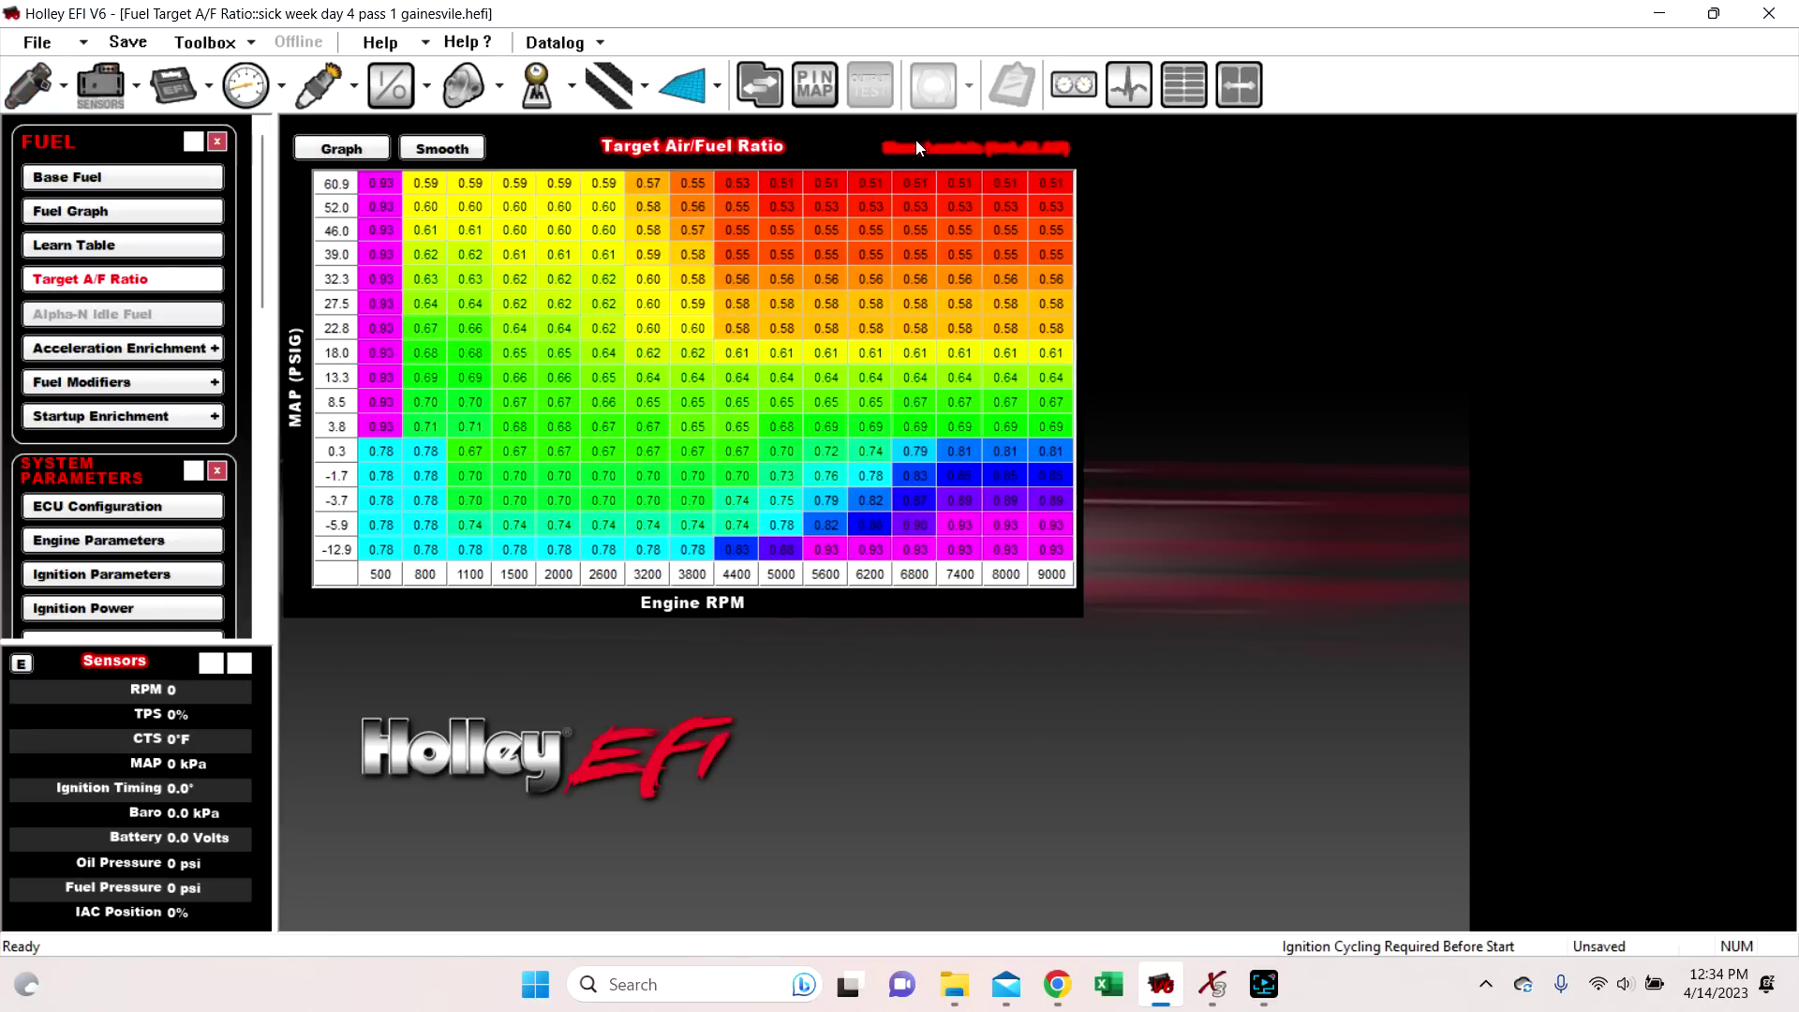
{"action": "left_click", "coordinate": [914, 142]}
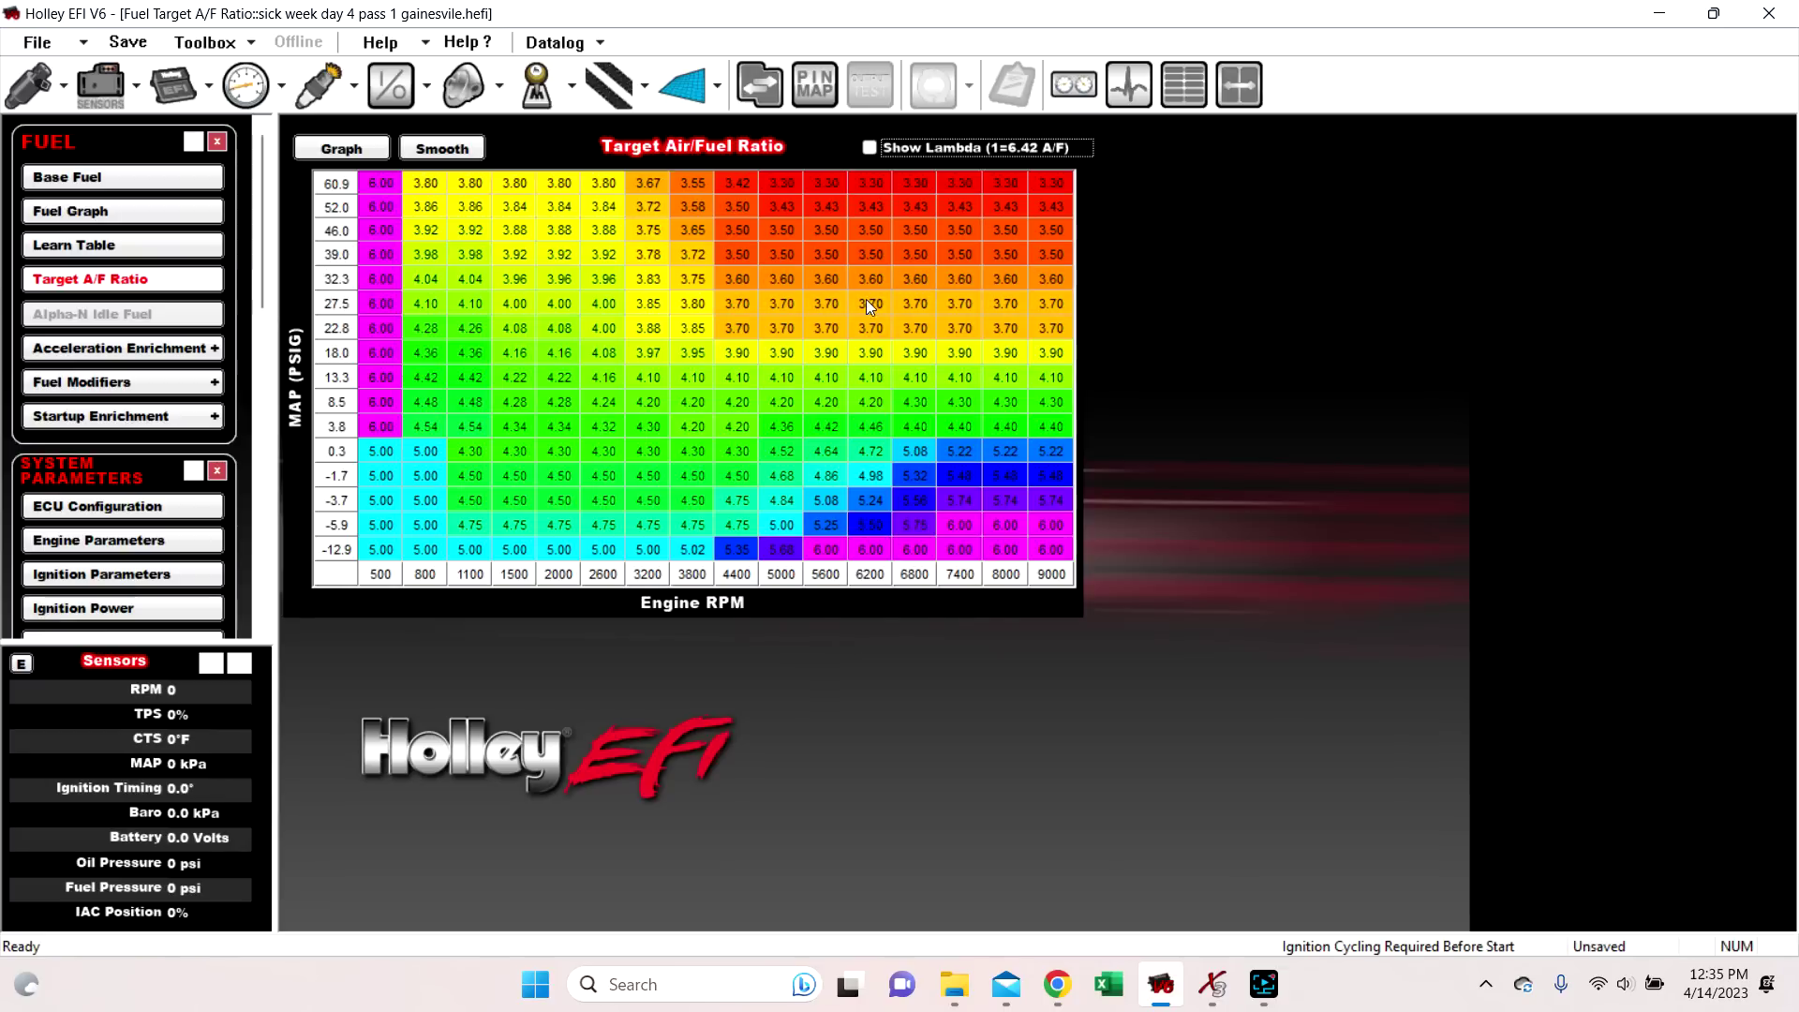
{"action": "left_click_drag", "start_coordinate": [770, 306], "coordinate": [1051, 306]}
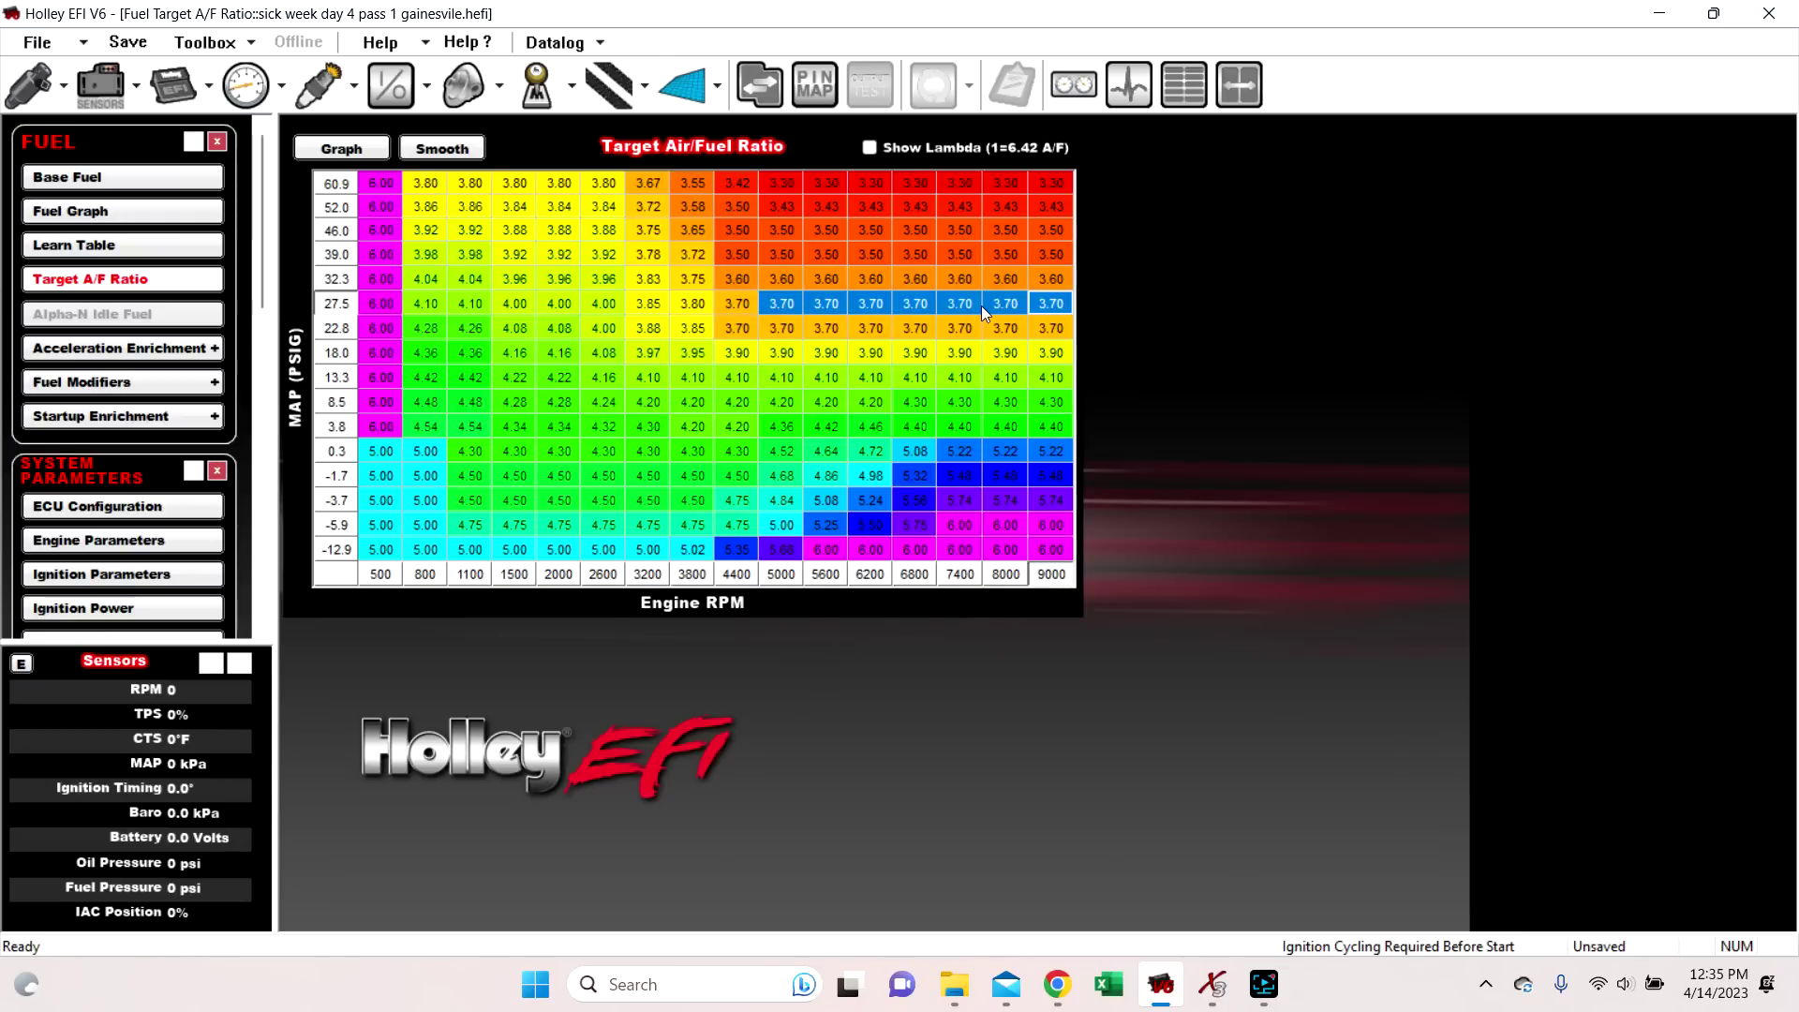
{"action": "left_click", "coordinate": [722, 245]}
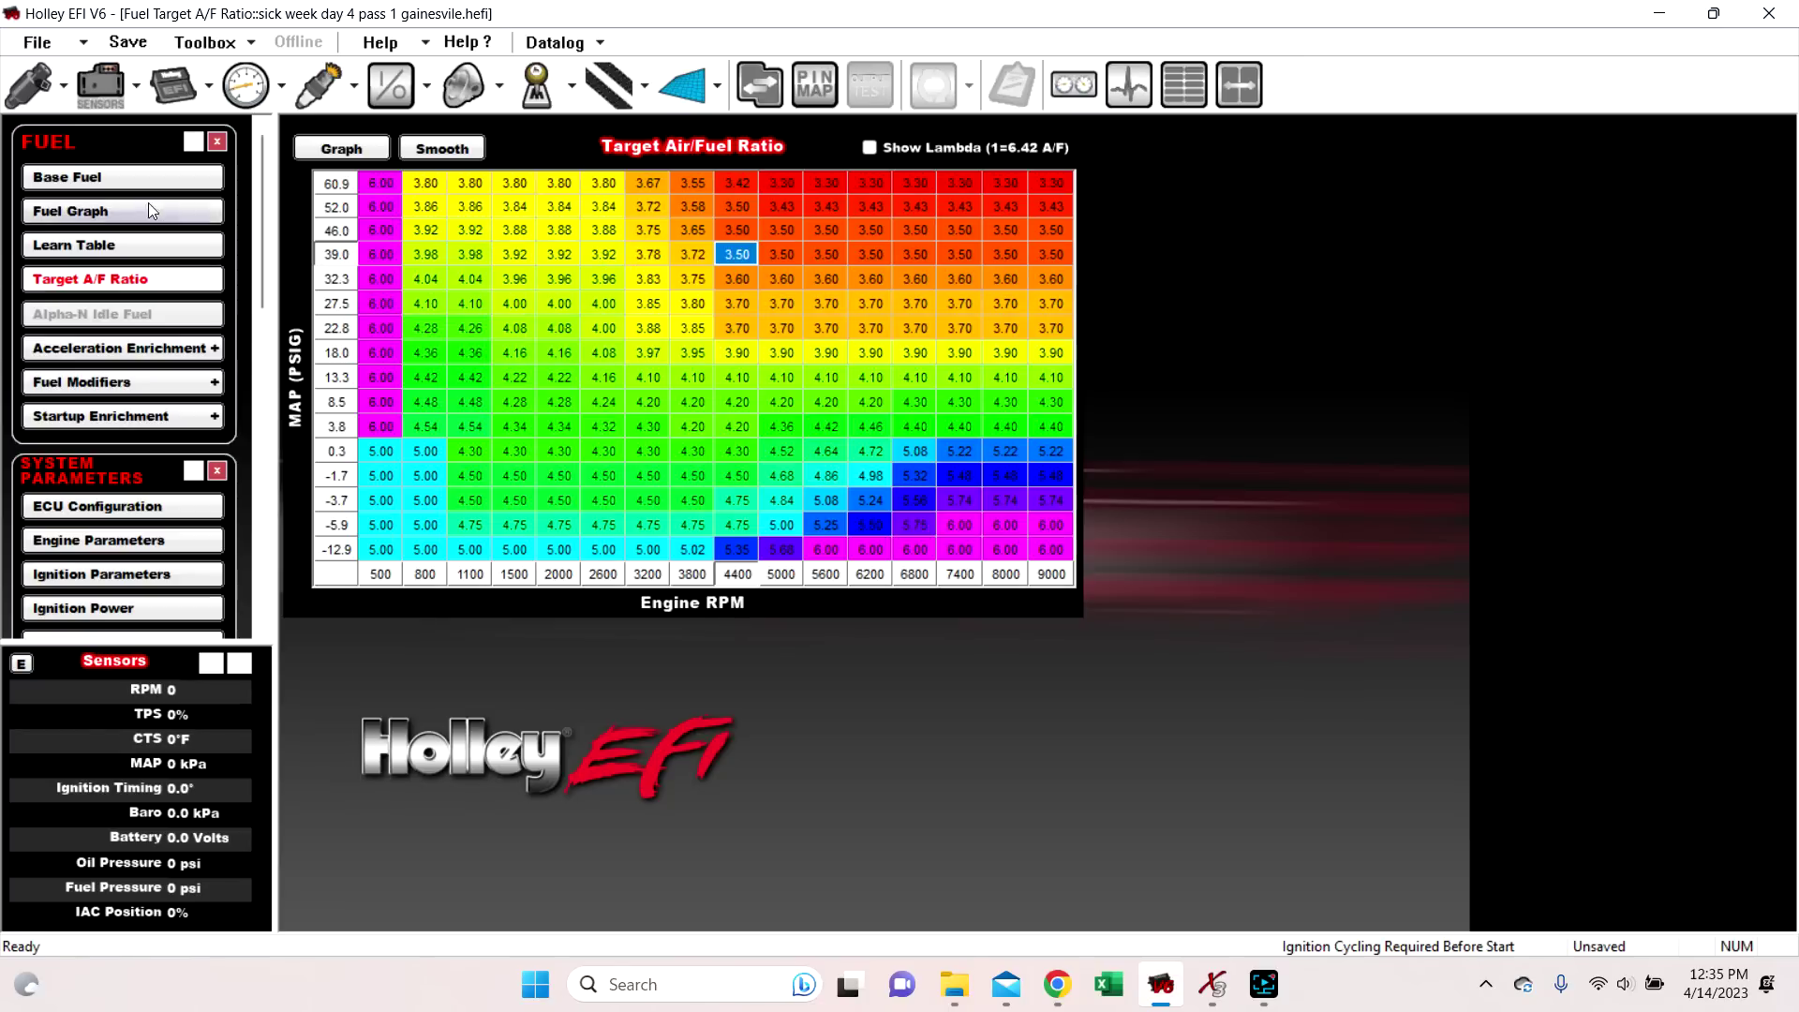
Open the base fuel Volumetric Efficiency table and inspect its MAP axis down to the 39.0 psig row
{"action": "left_click", "coordinate": [97, 180]}
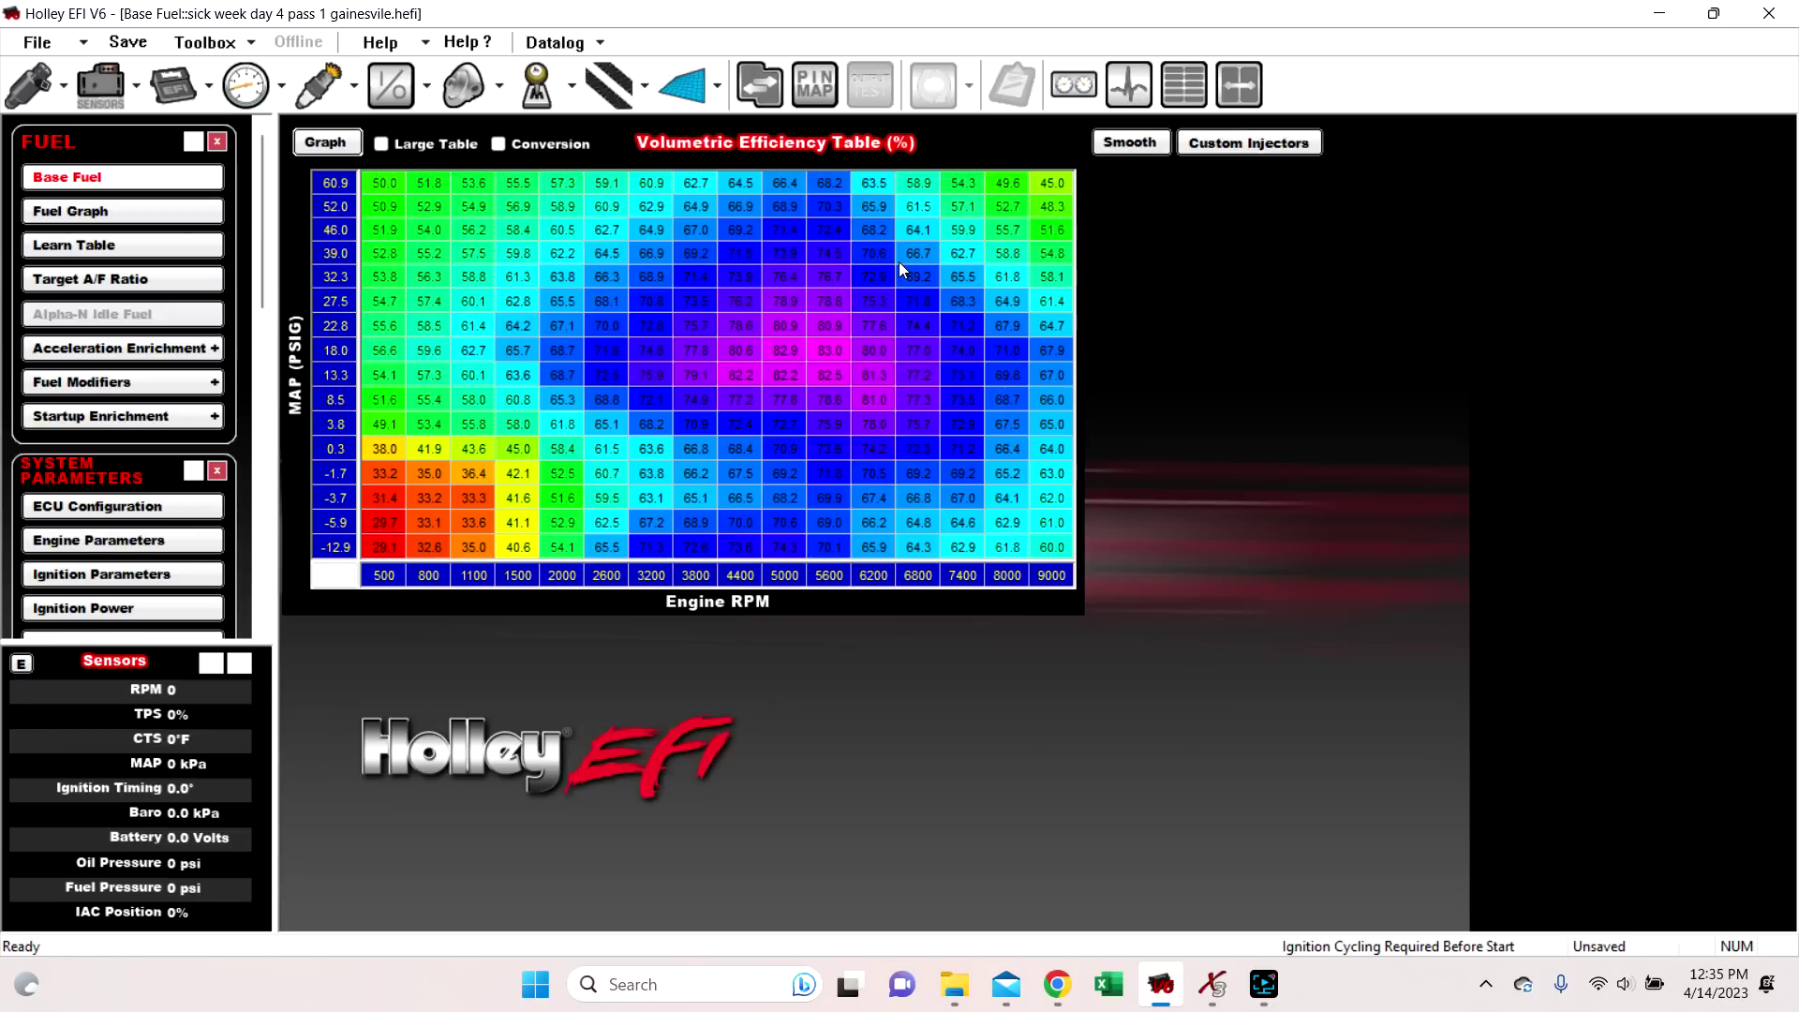
{"action": "left_click", "coordinate": [335, 194]}
{"action": "left_click", "coordinate": [317, 301]}
{"action": "left_click", "coordinate": [329, 261]}
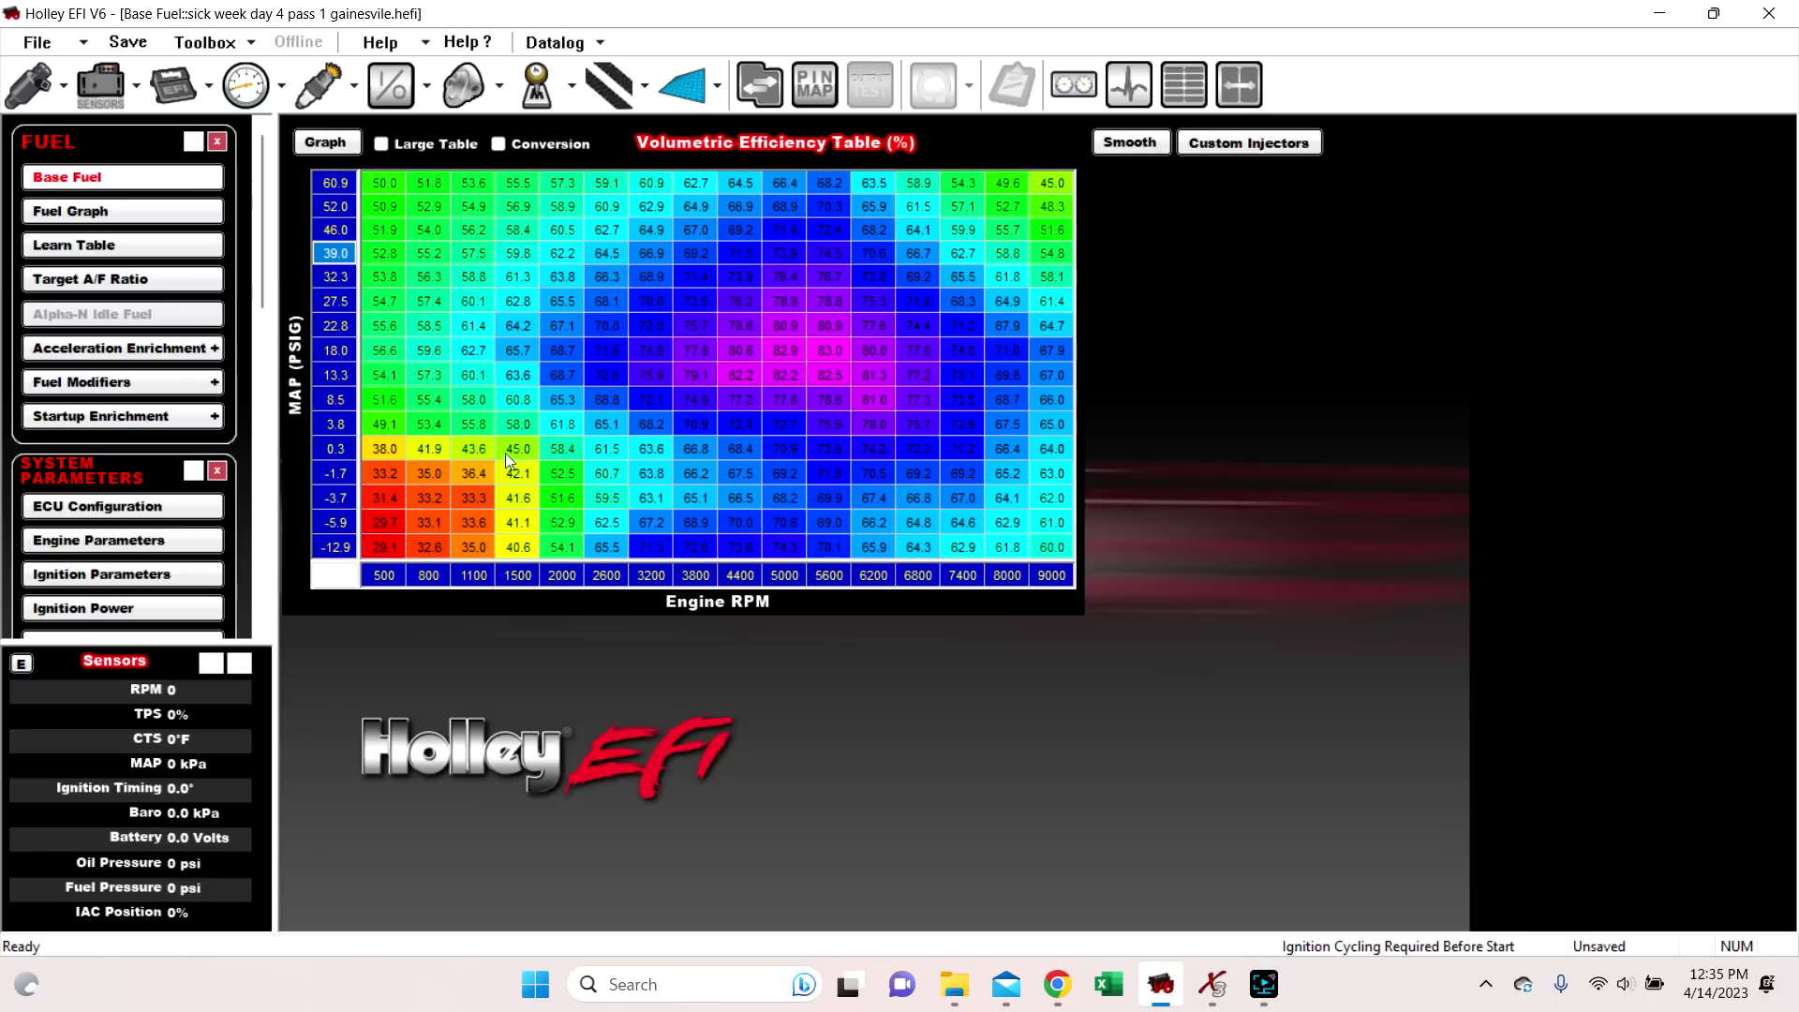
Highlight the entire Volumetric Efficiency table and inspect individual cells at 2000 and 3200 RPM
{"action": "left_click", "coordinate": [329, 589]}
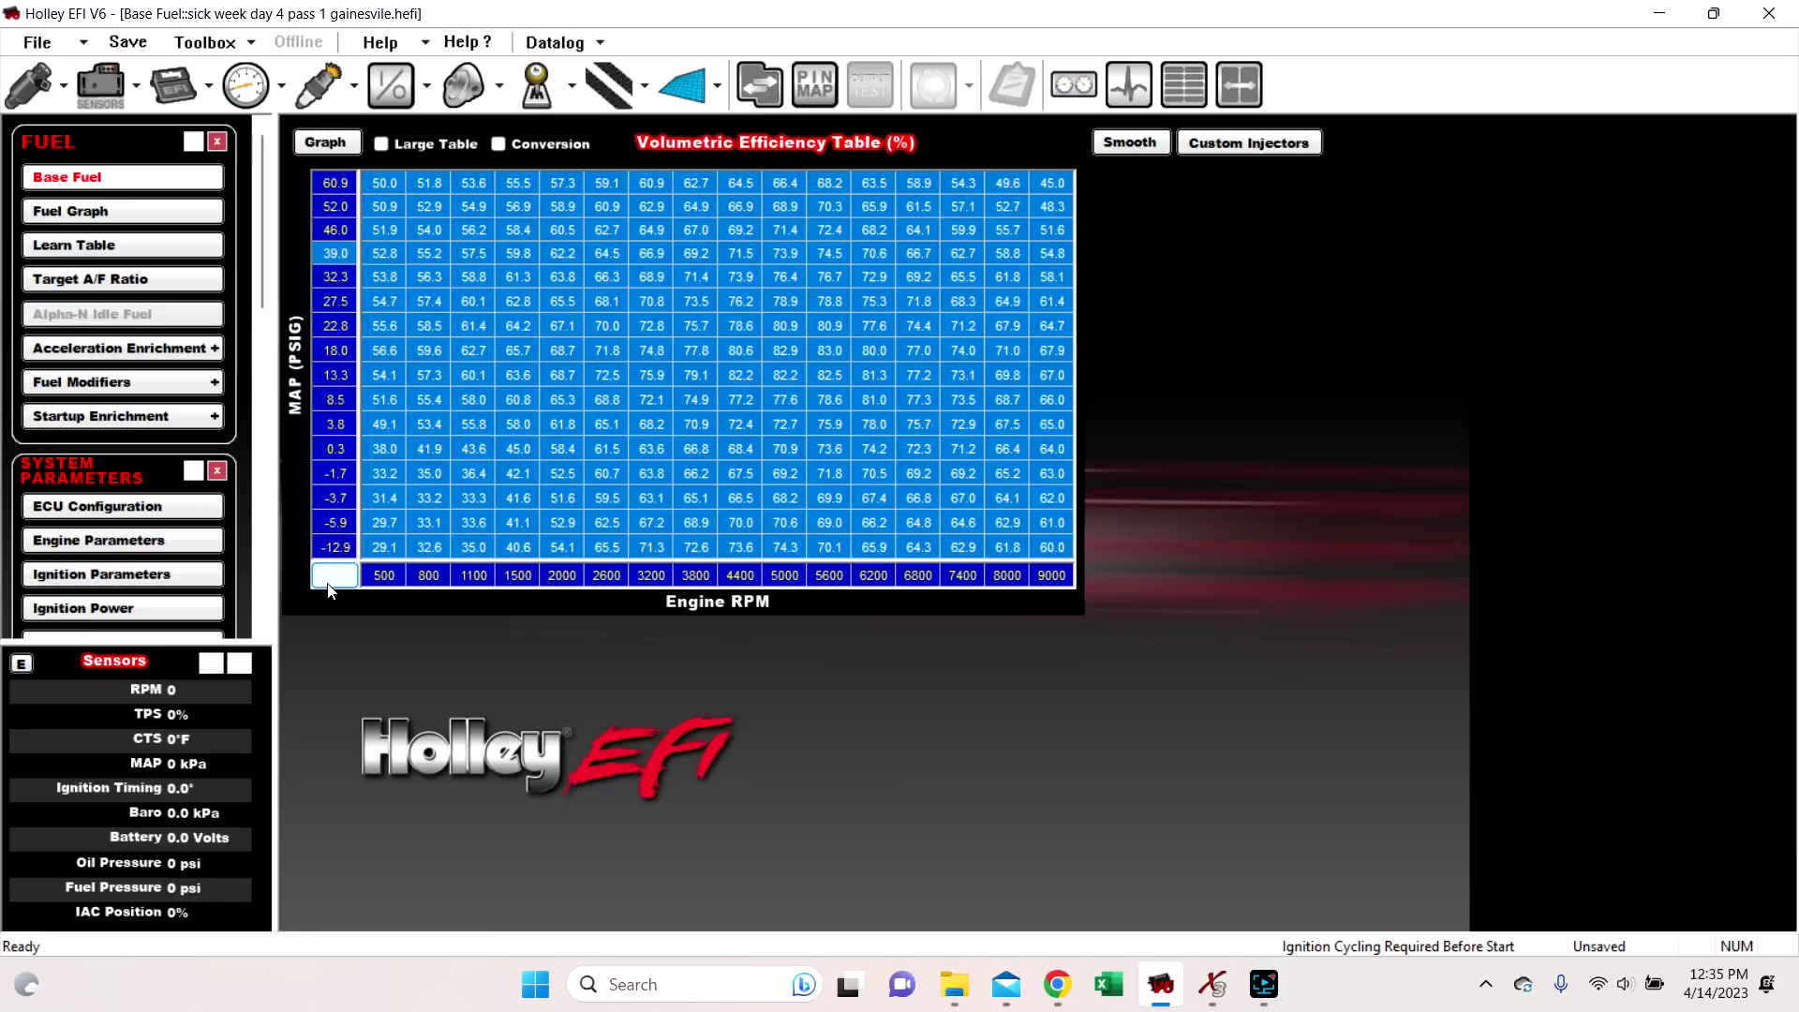
{"action": "left_click", "coordinate": [572, 401]}
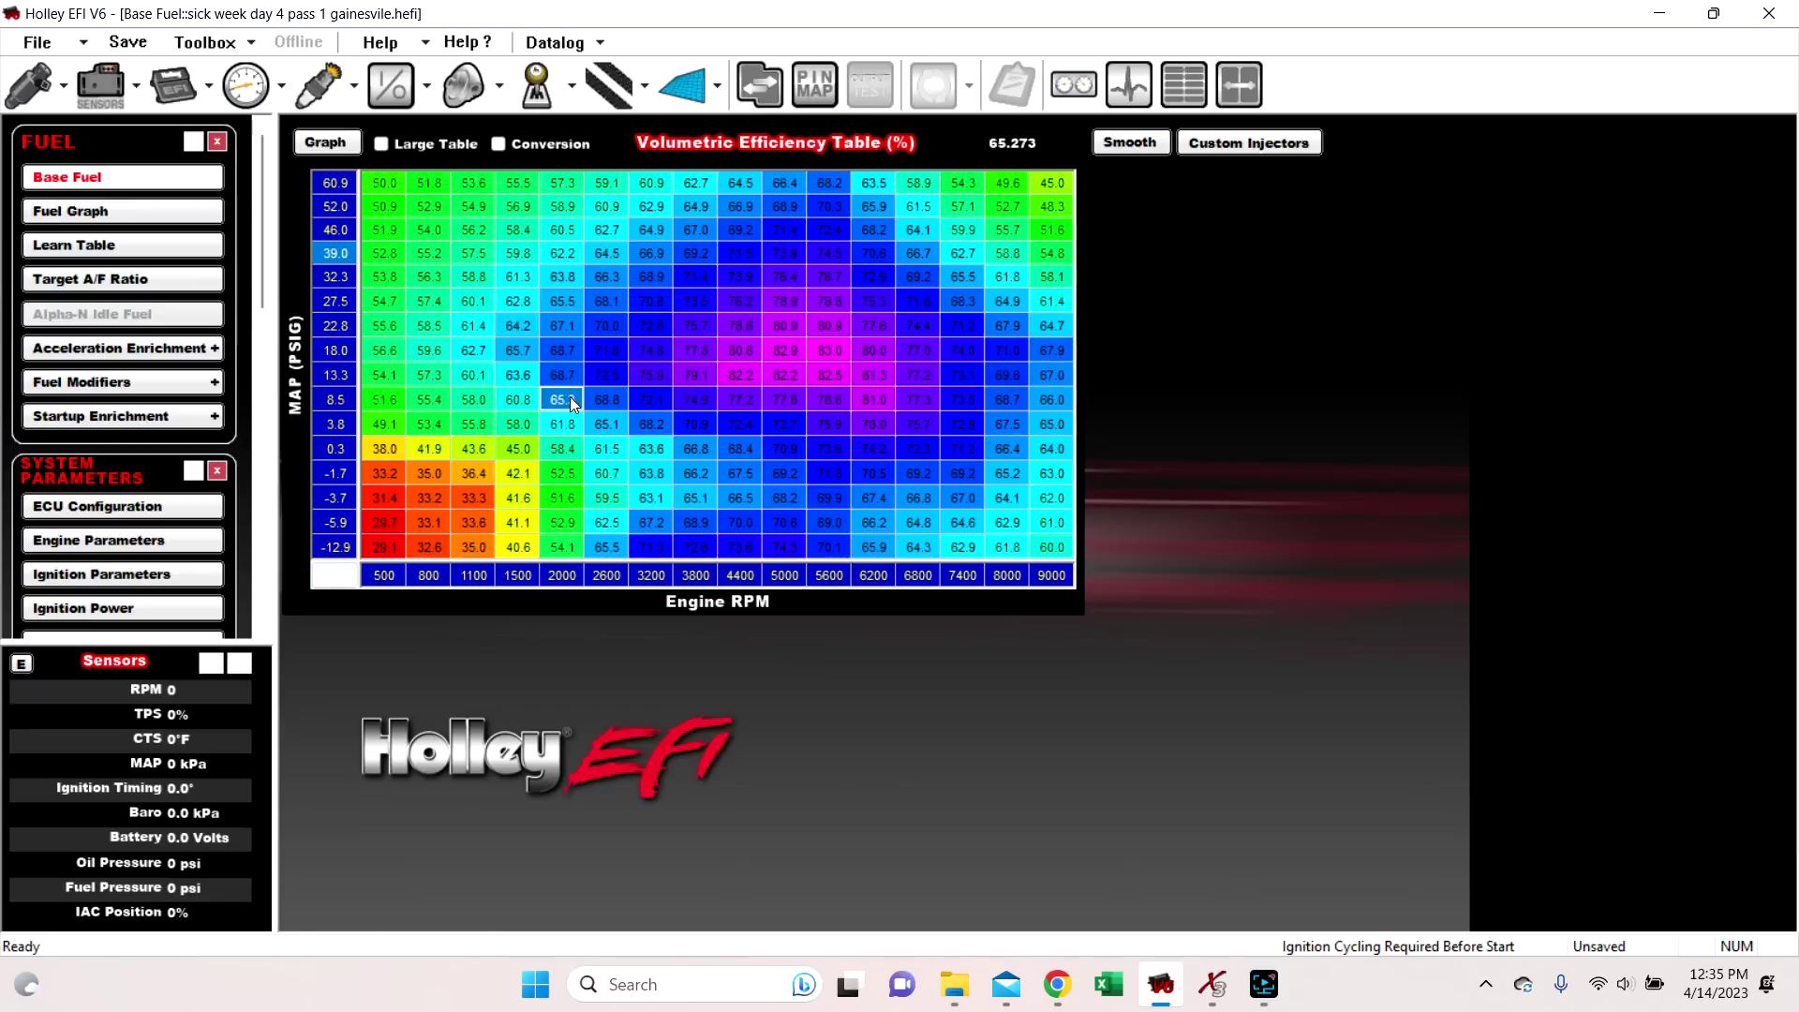
{"action": "left_click", "coordinate": [340, 578]}
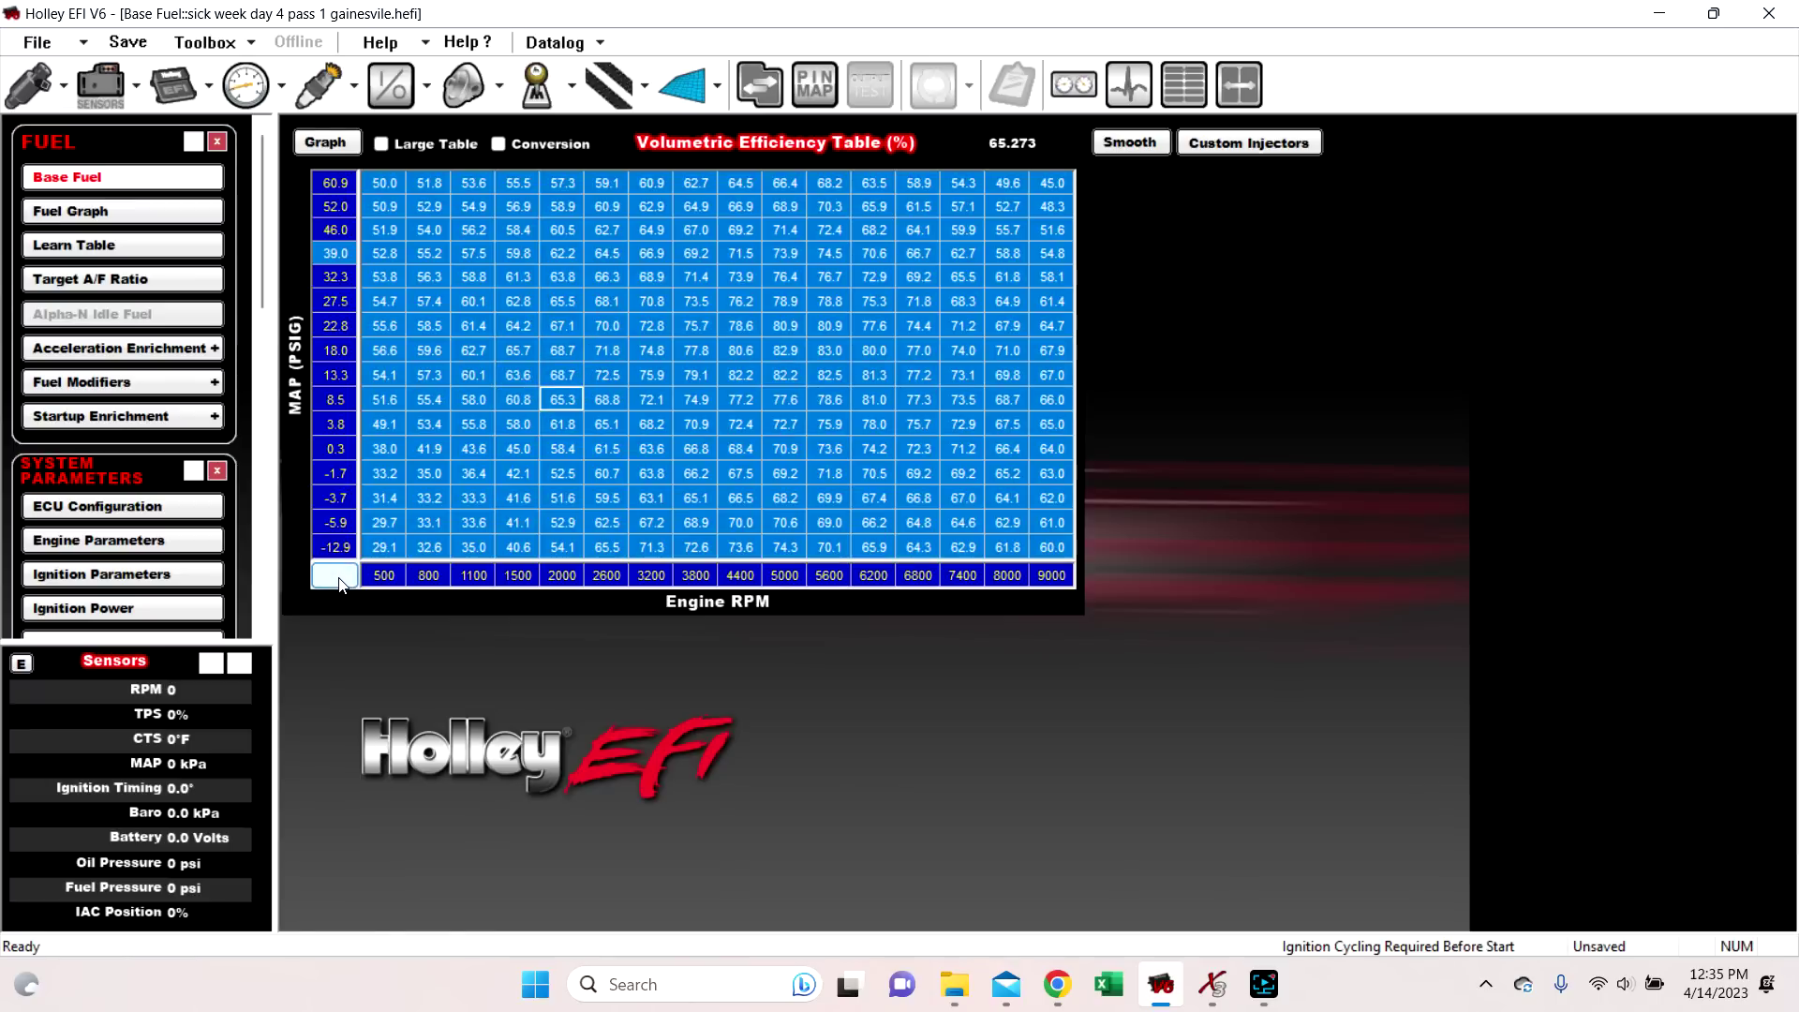
{"action": "left_click", "coordinate": [553, 425]}
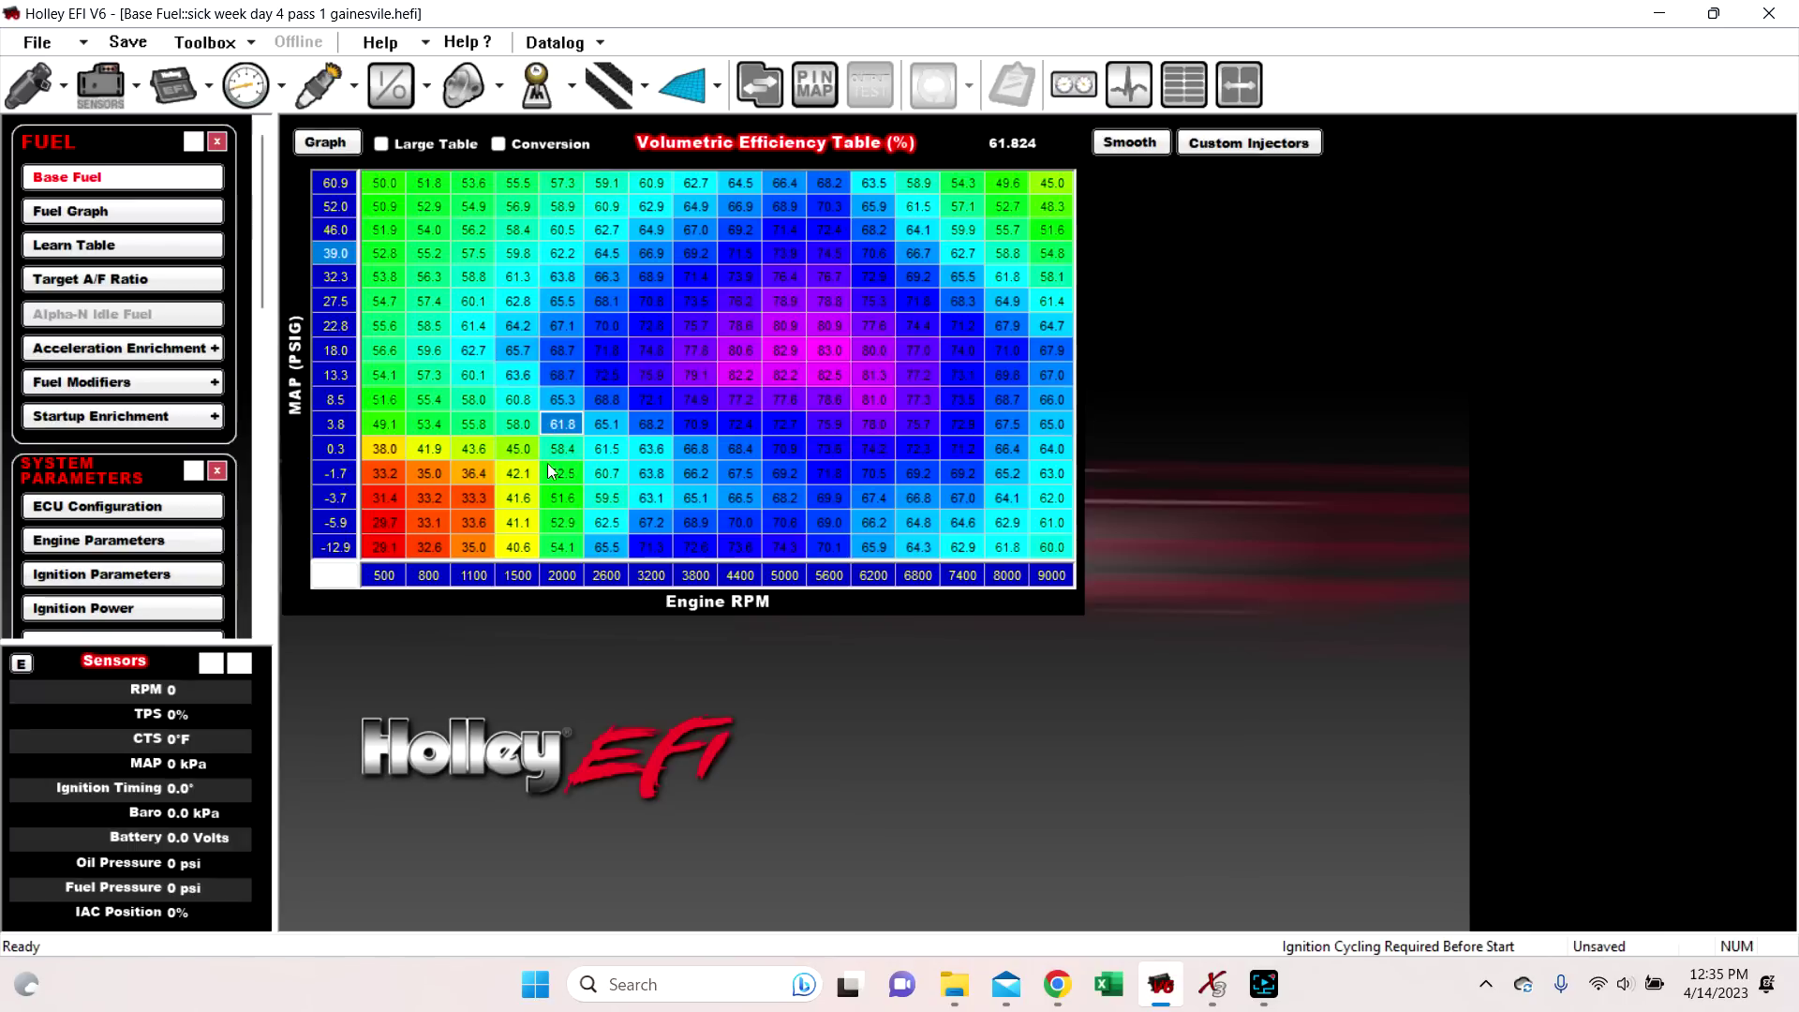
{"action": "left_click", "coordinate": [349, 573]}
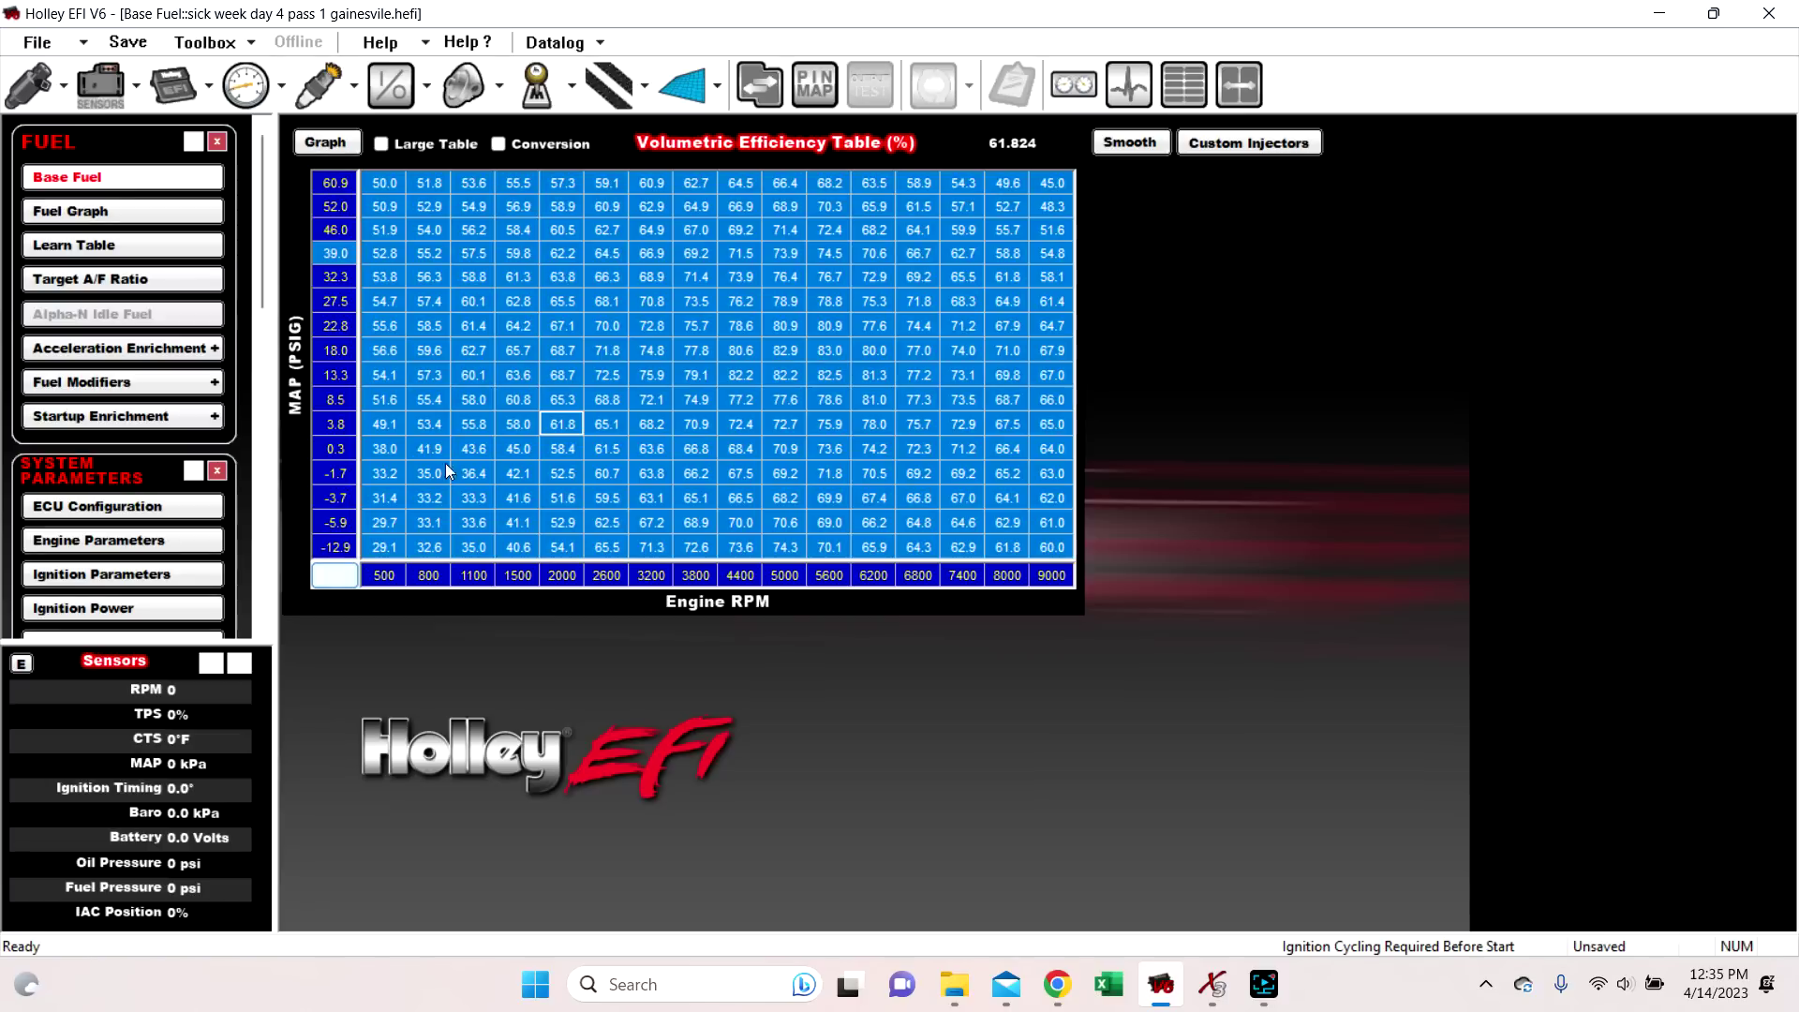
{"action": "left_click", "coordinate": [651, 374]}
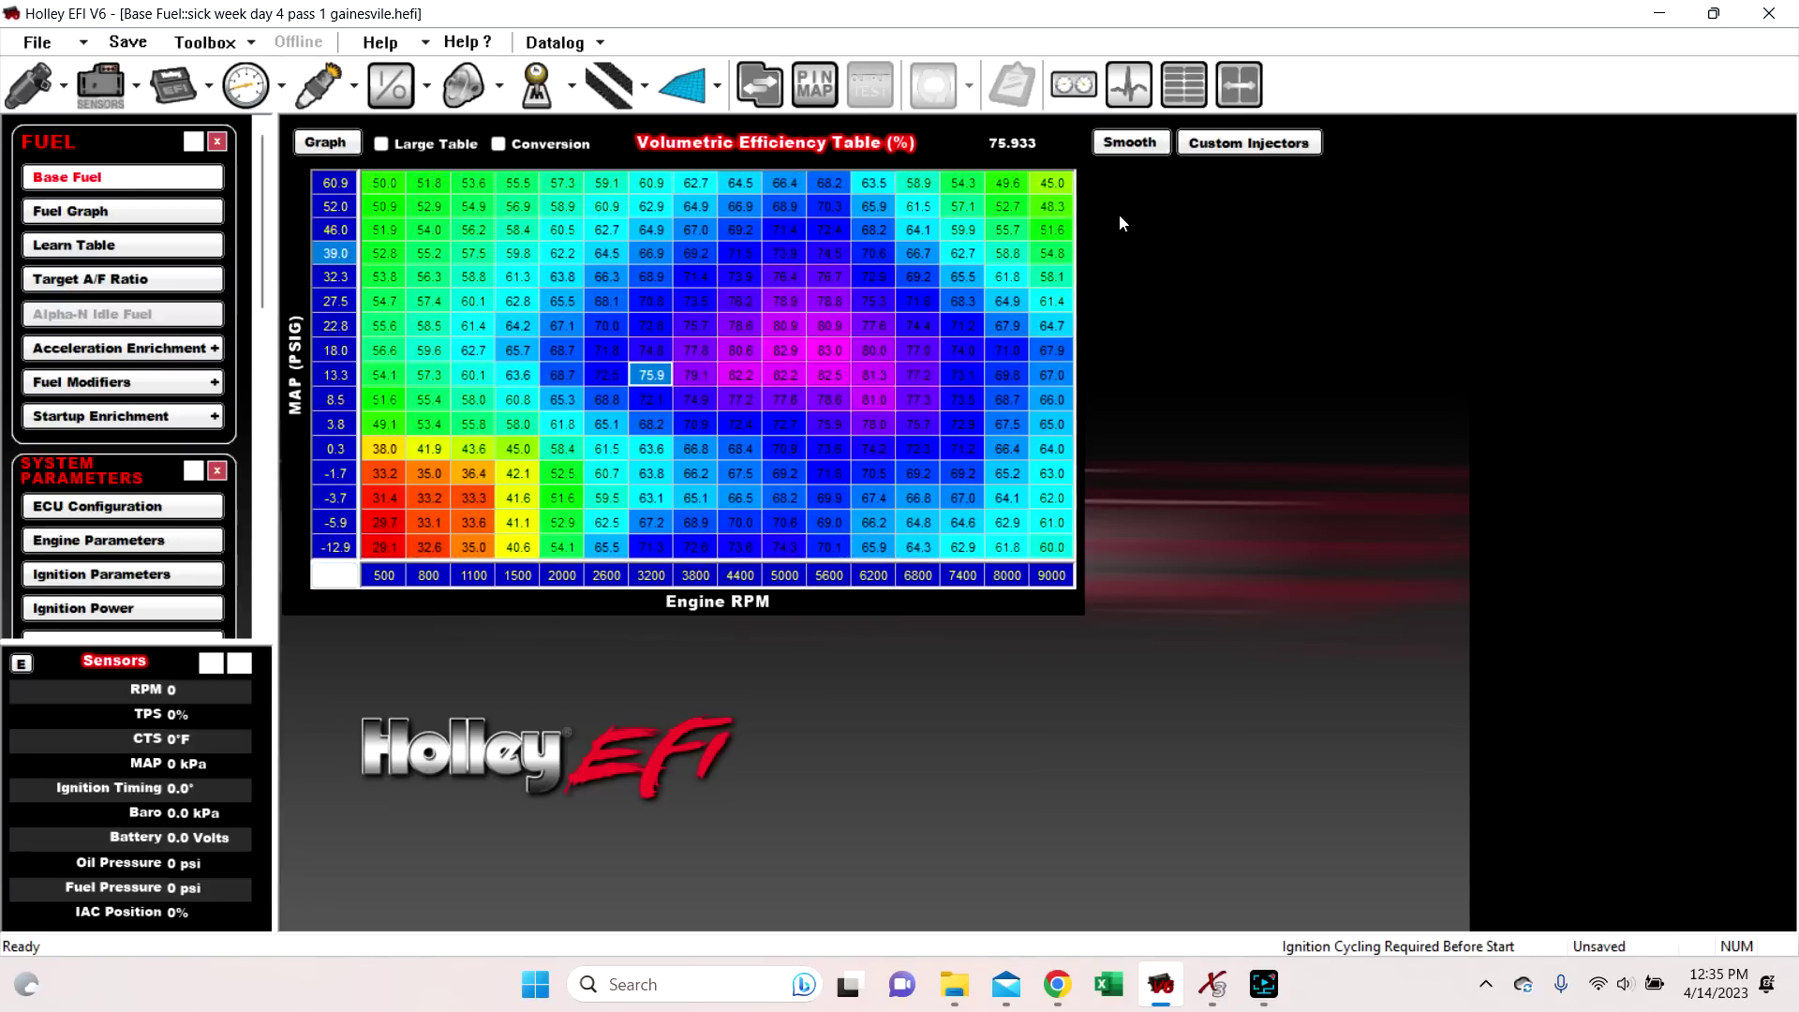
Open the Custom Injector Fuel Table and compare the base percent tables of injector Sets #1, #2 and #3
{"action": "left_click", "coordinate": [1253, 149]}
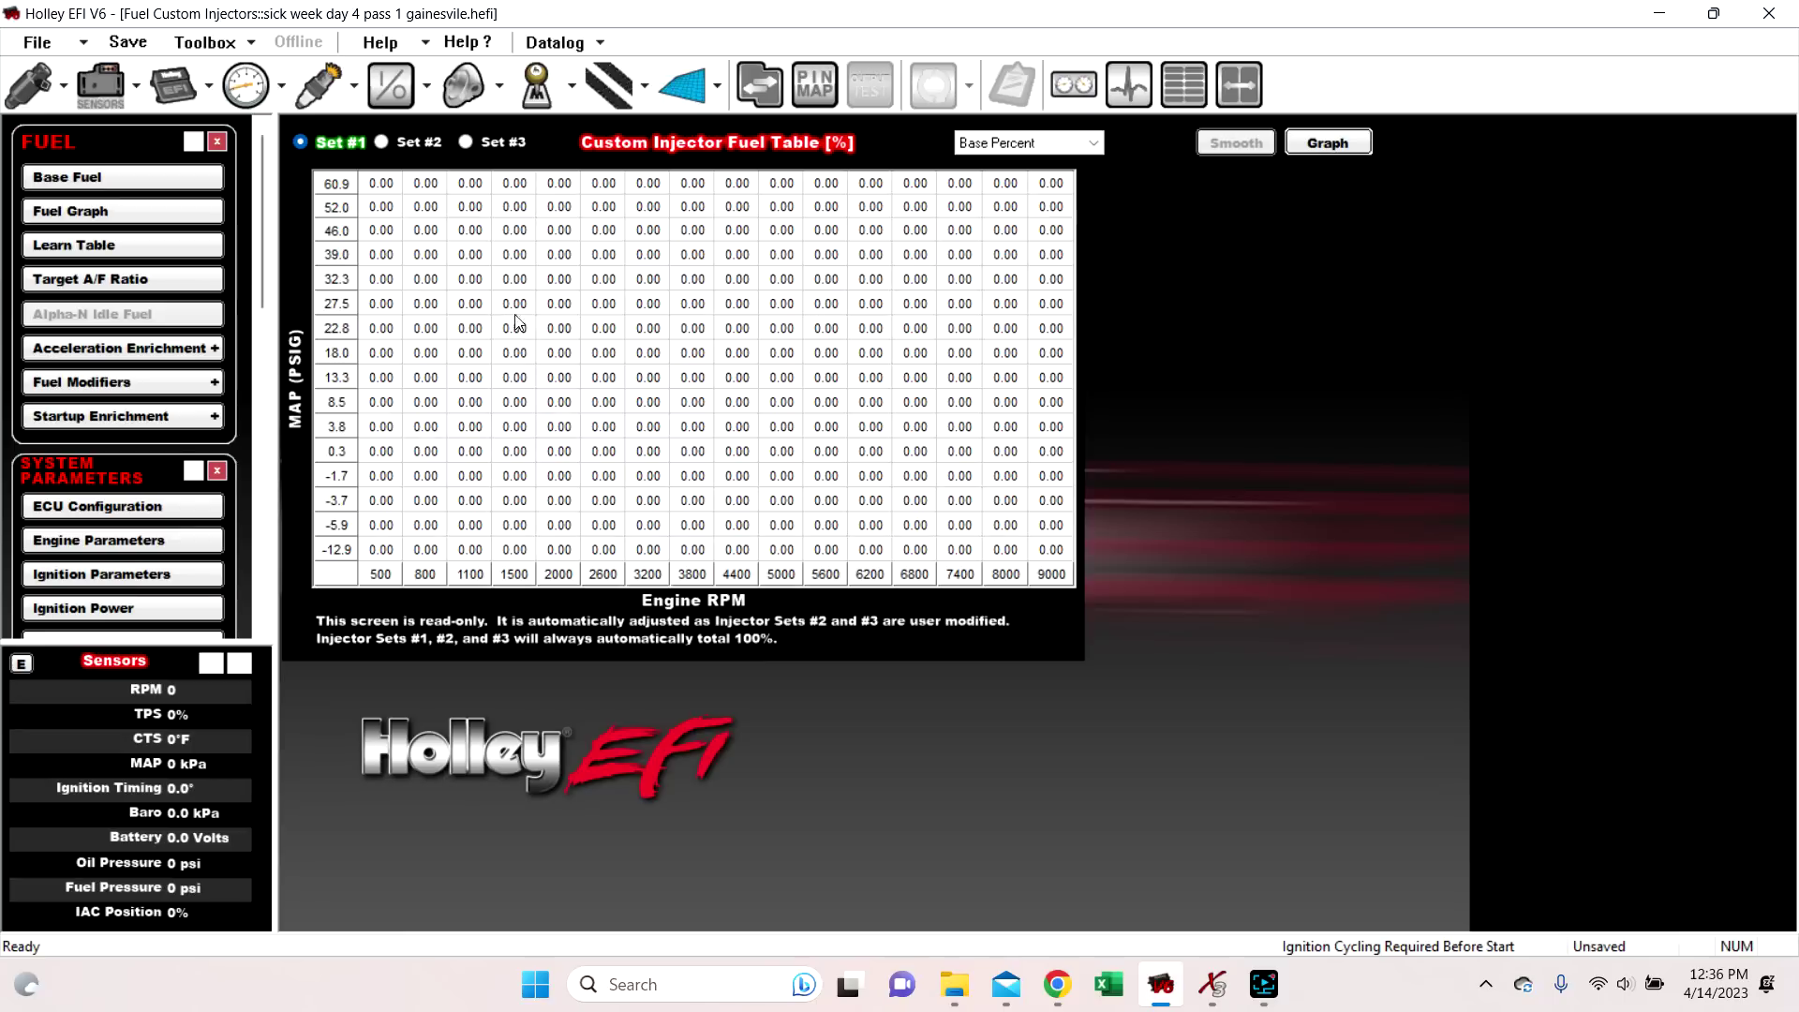
{"action": "left_click", "coordinate": [418, 143]}
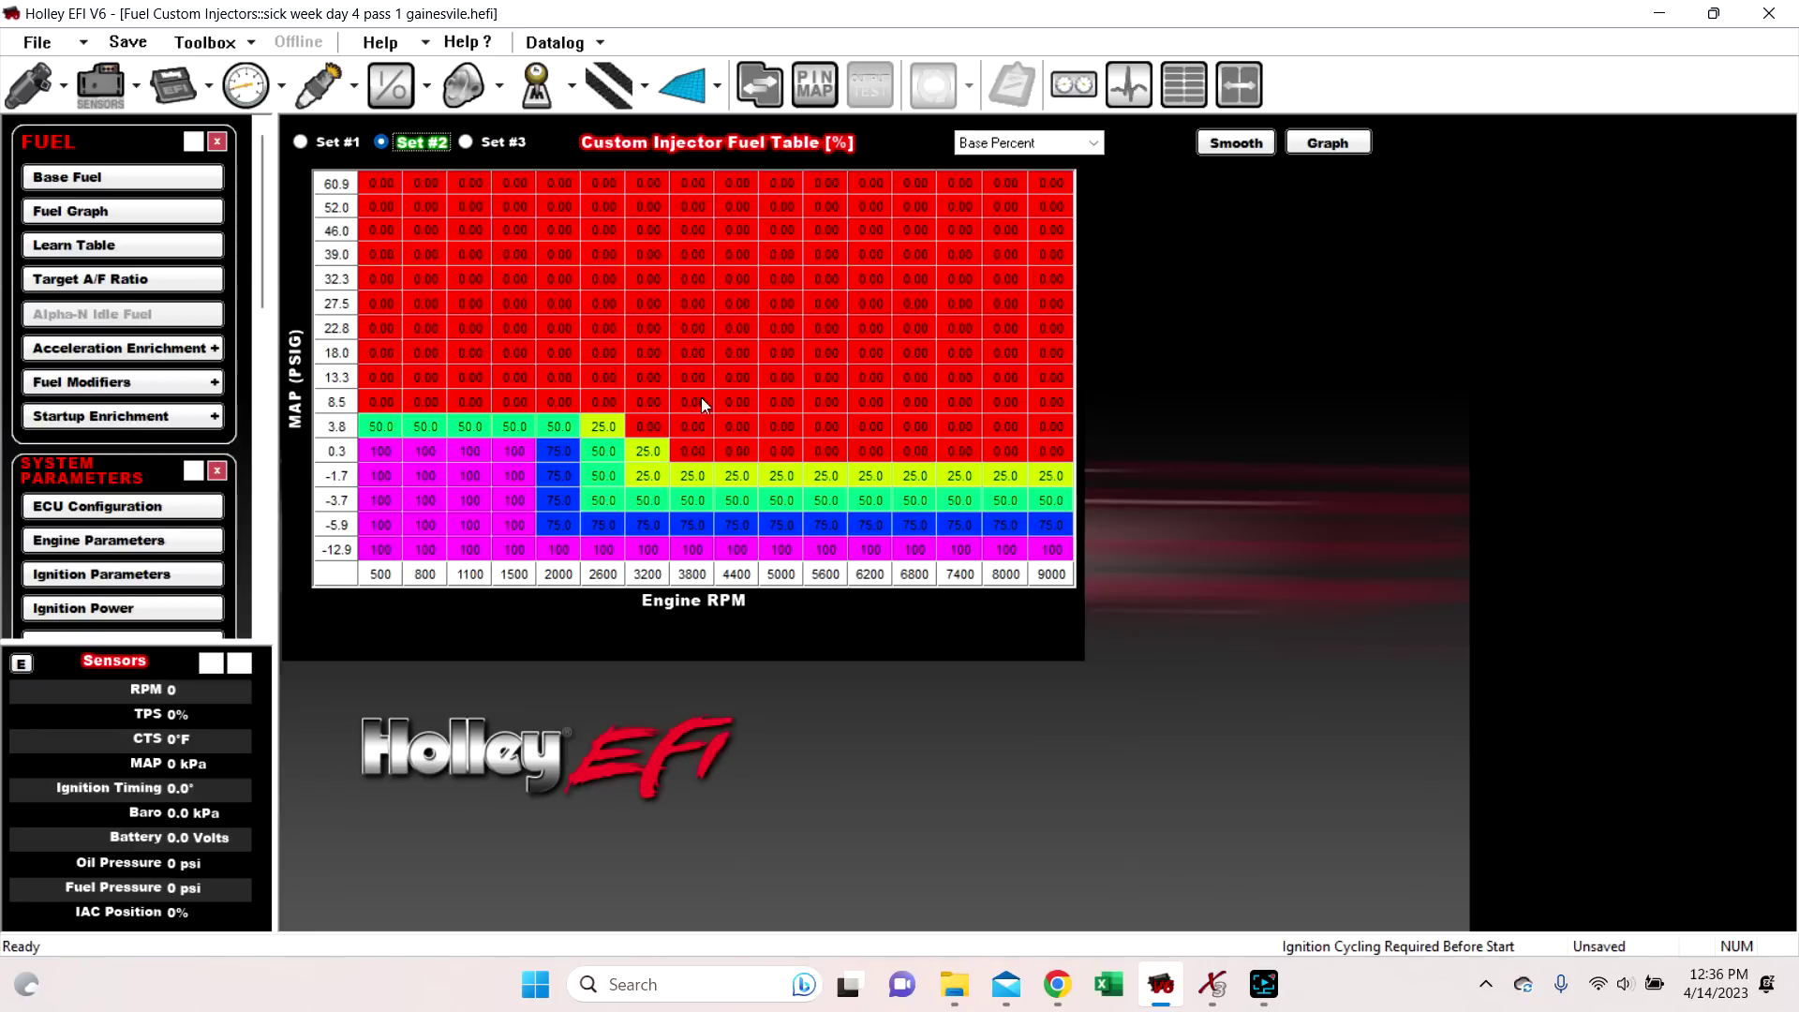
{"action": "left_click", "coordinate": [480, 150]}
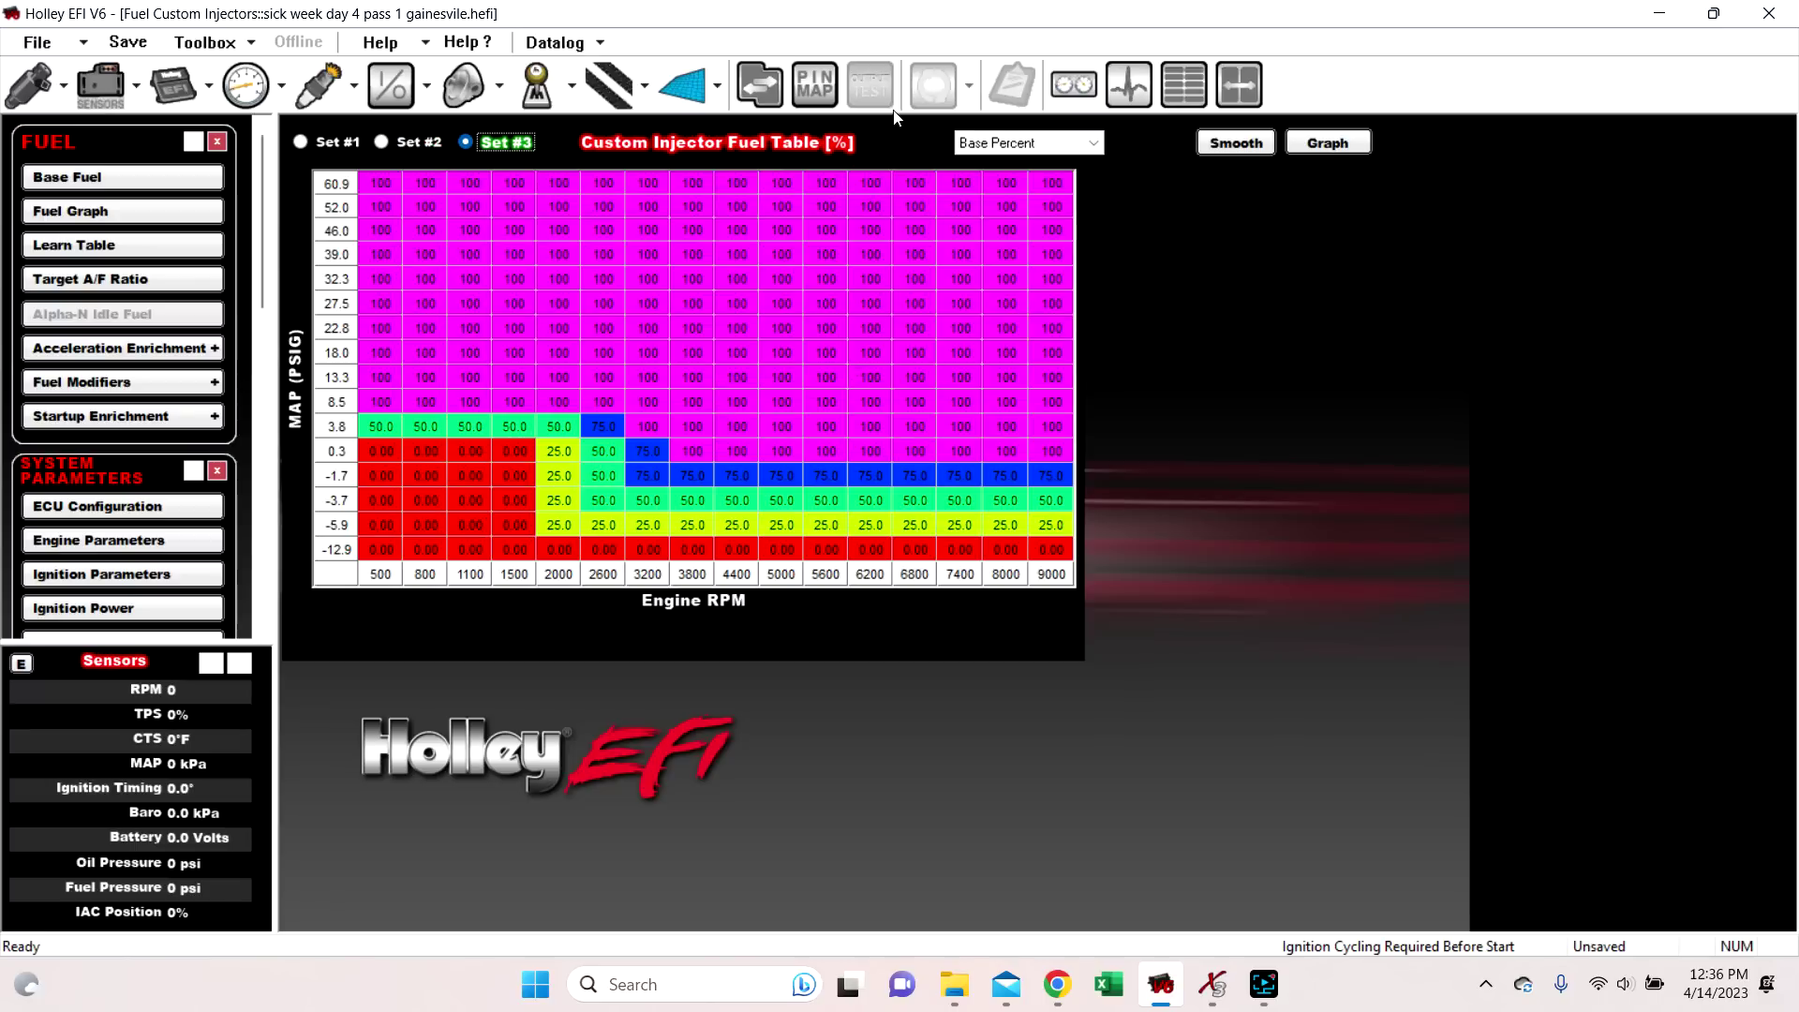
Display the custom injector fuel table as Injector Pulse Width and compare Sets #2 and #3
{"action": "left_click", "coordinate": [1060, 143]}
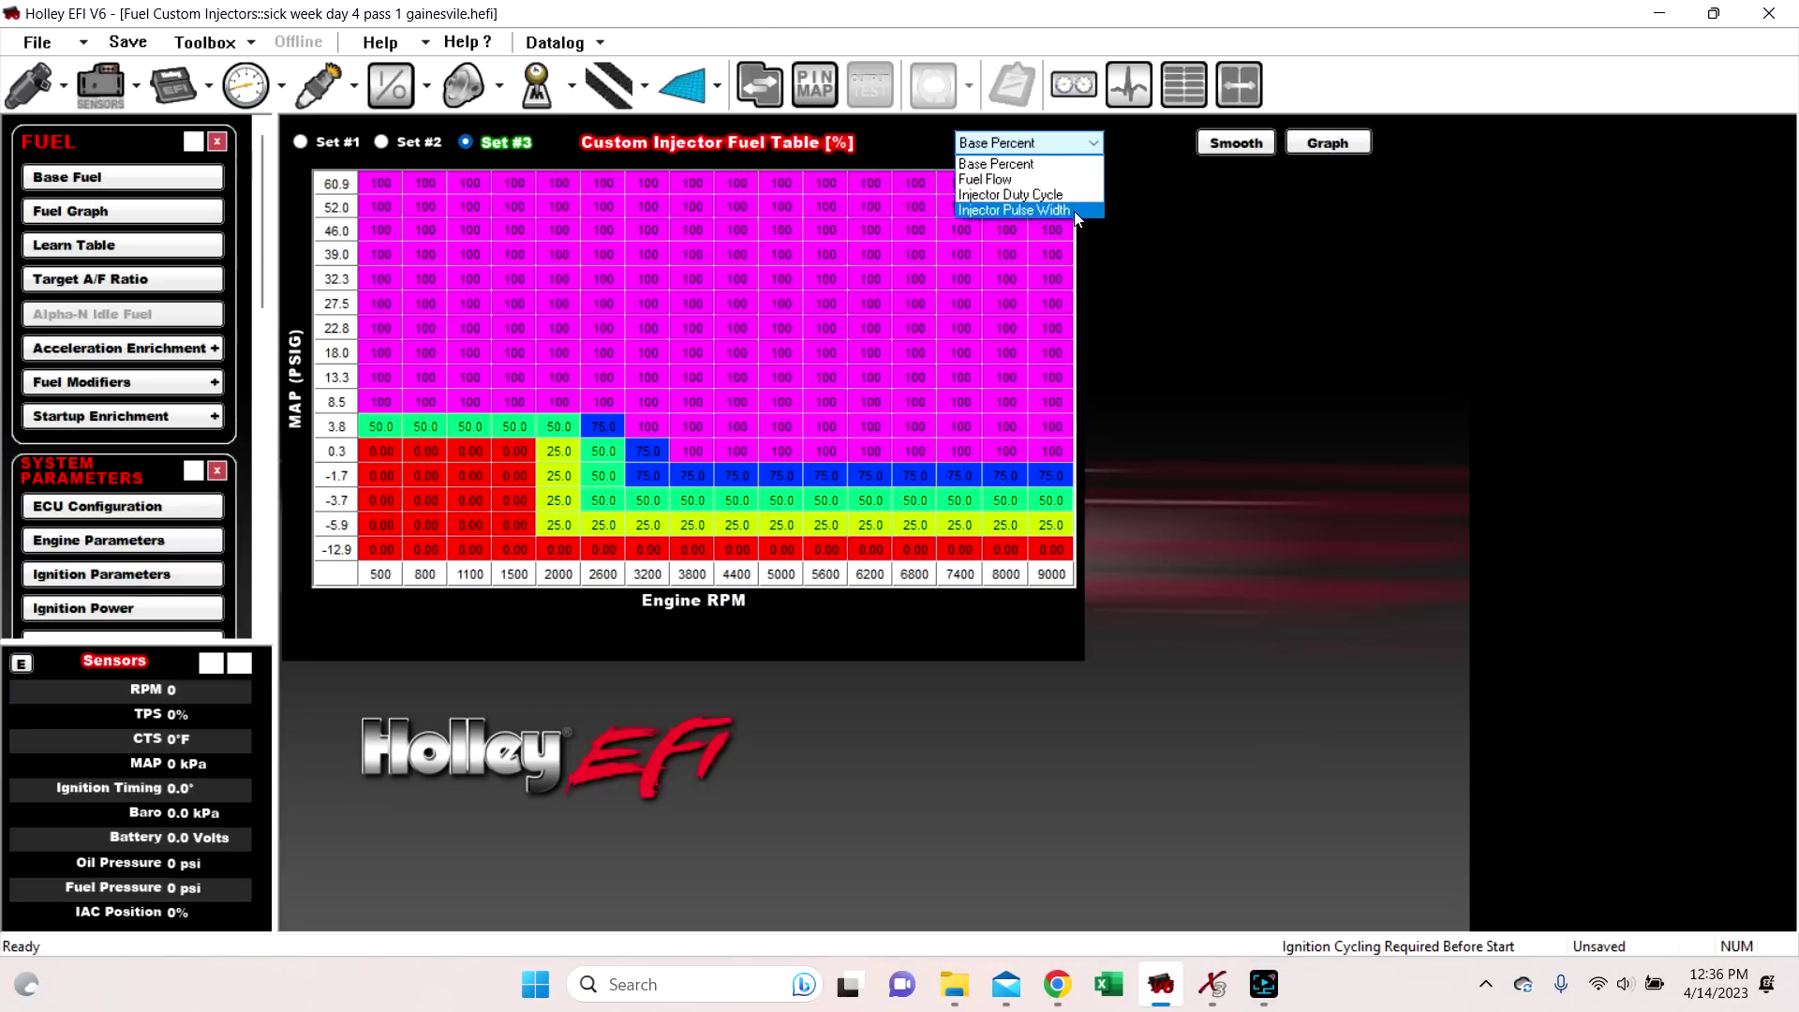
{"action": "left_click", "coordinate": [1031, 210]}
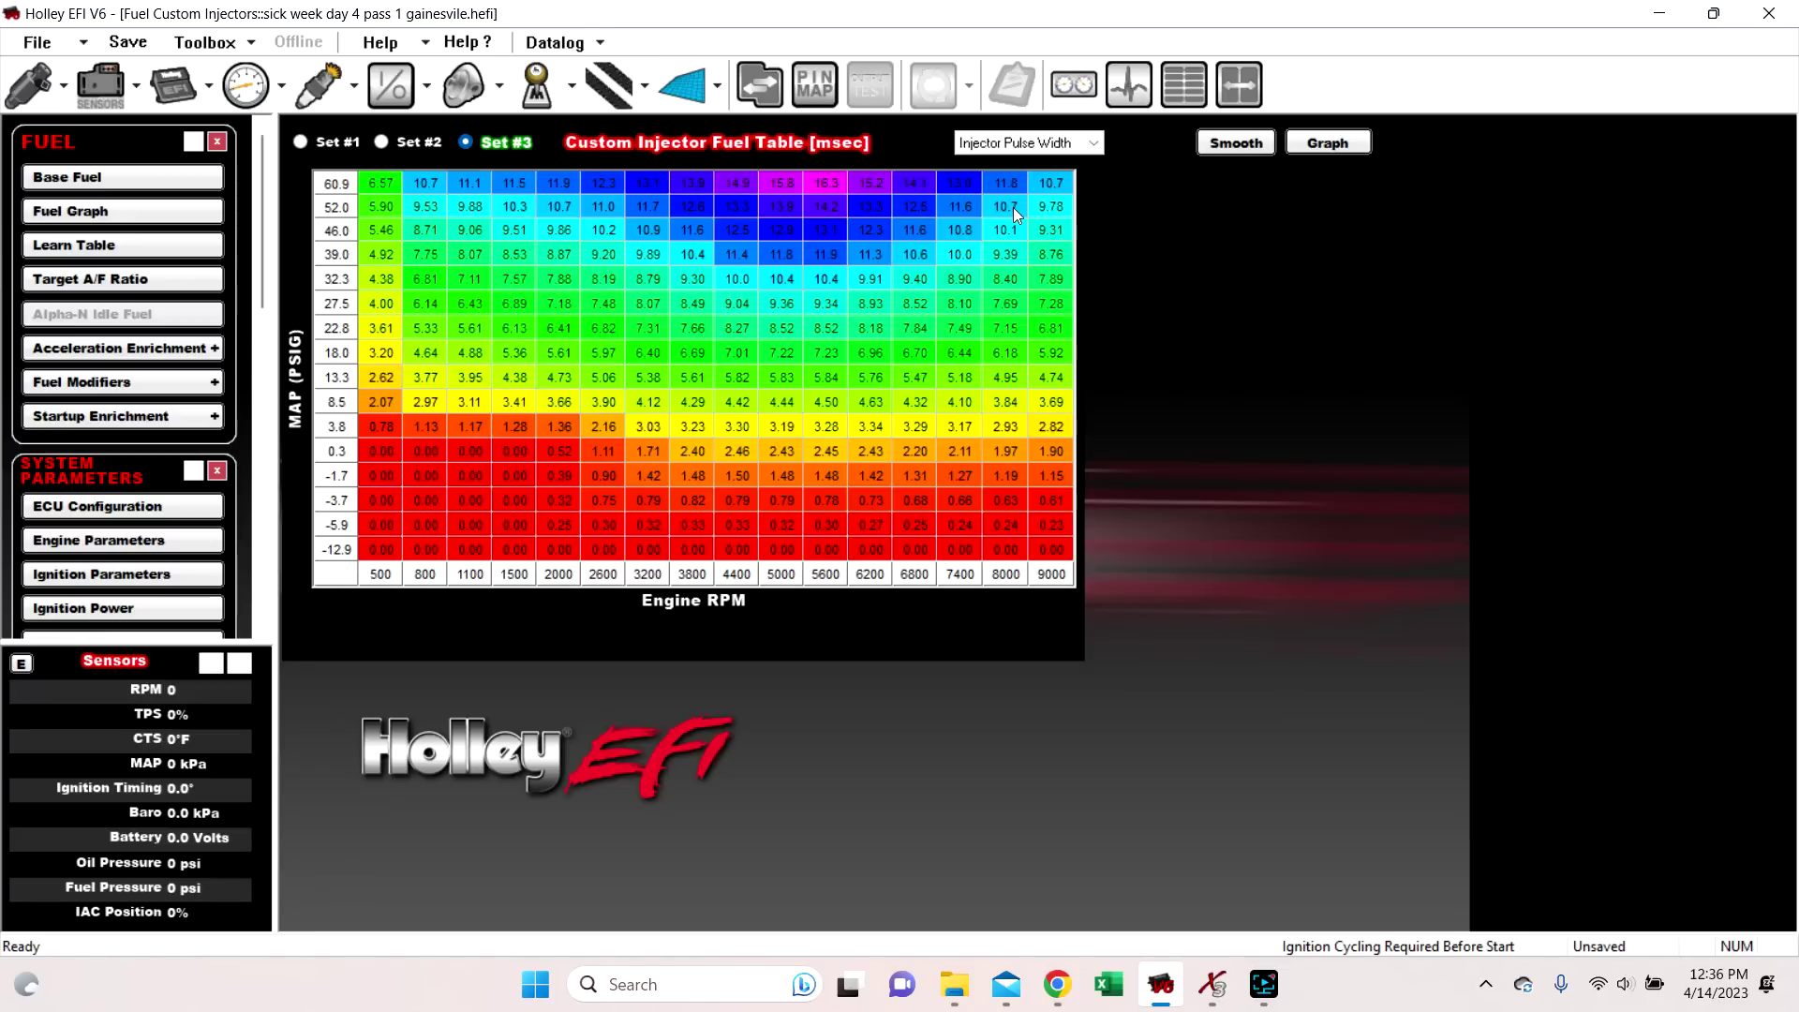
{"action": "left_click", "coordinate": [402, 143]}
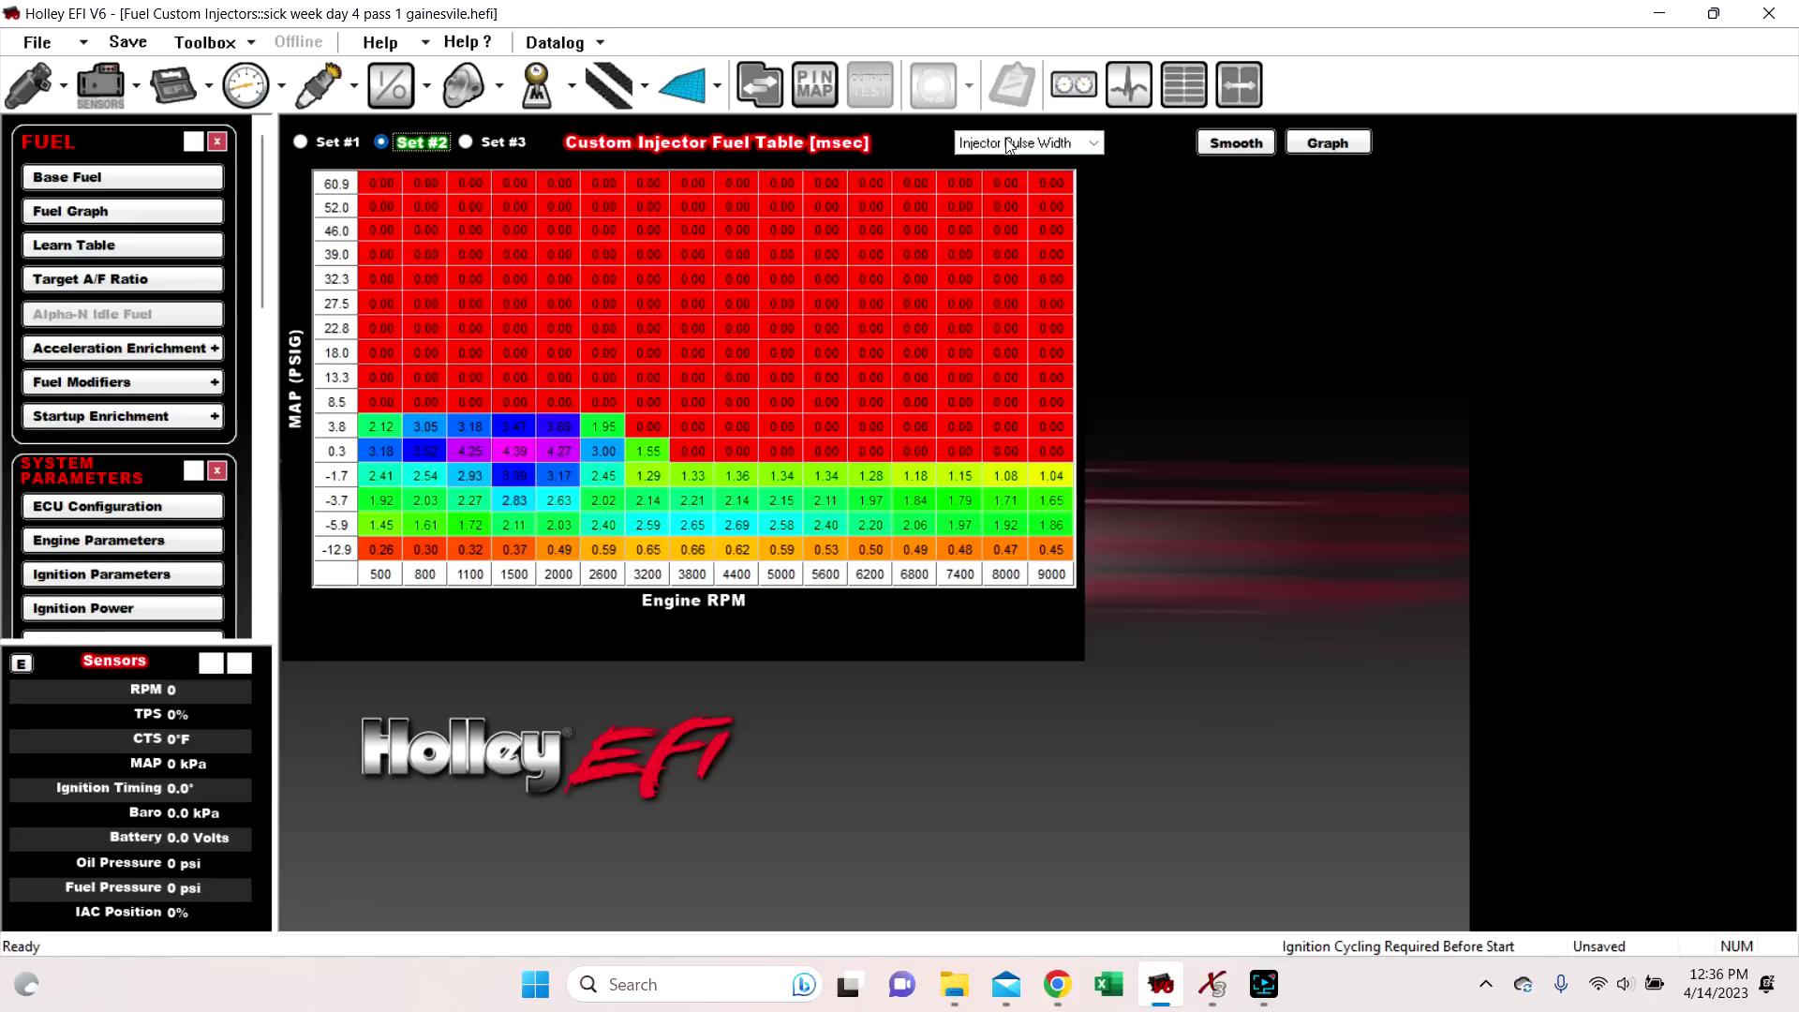
{"action": "left_click", "coordinate": [884, 277]}
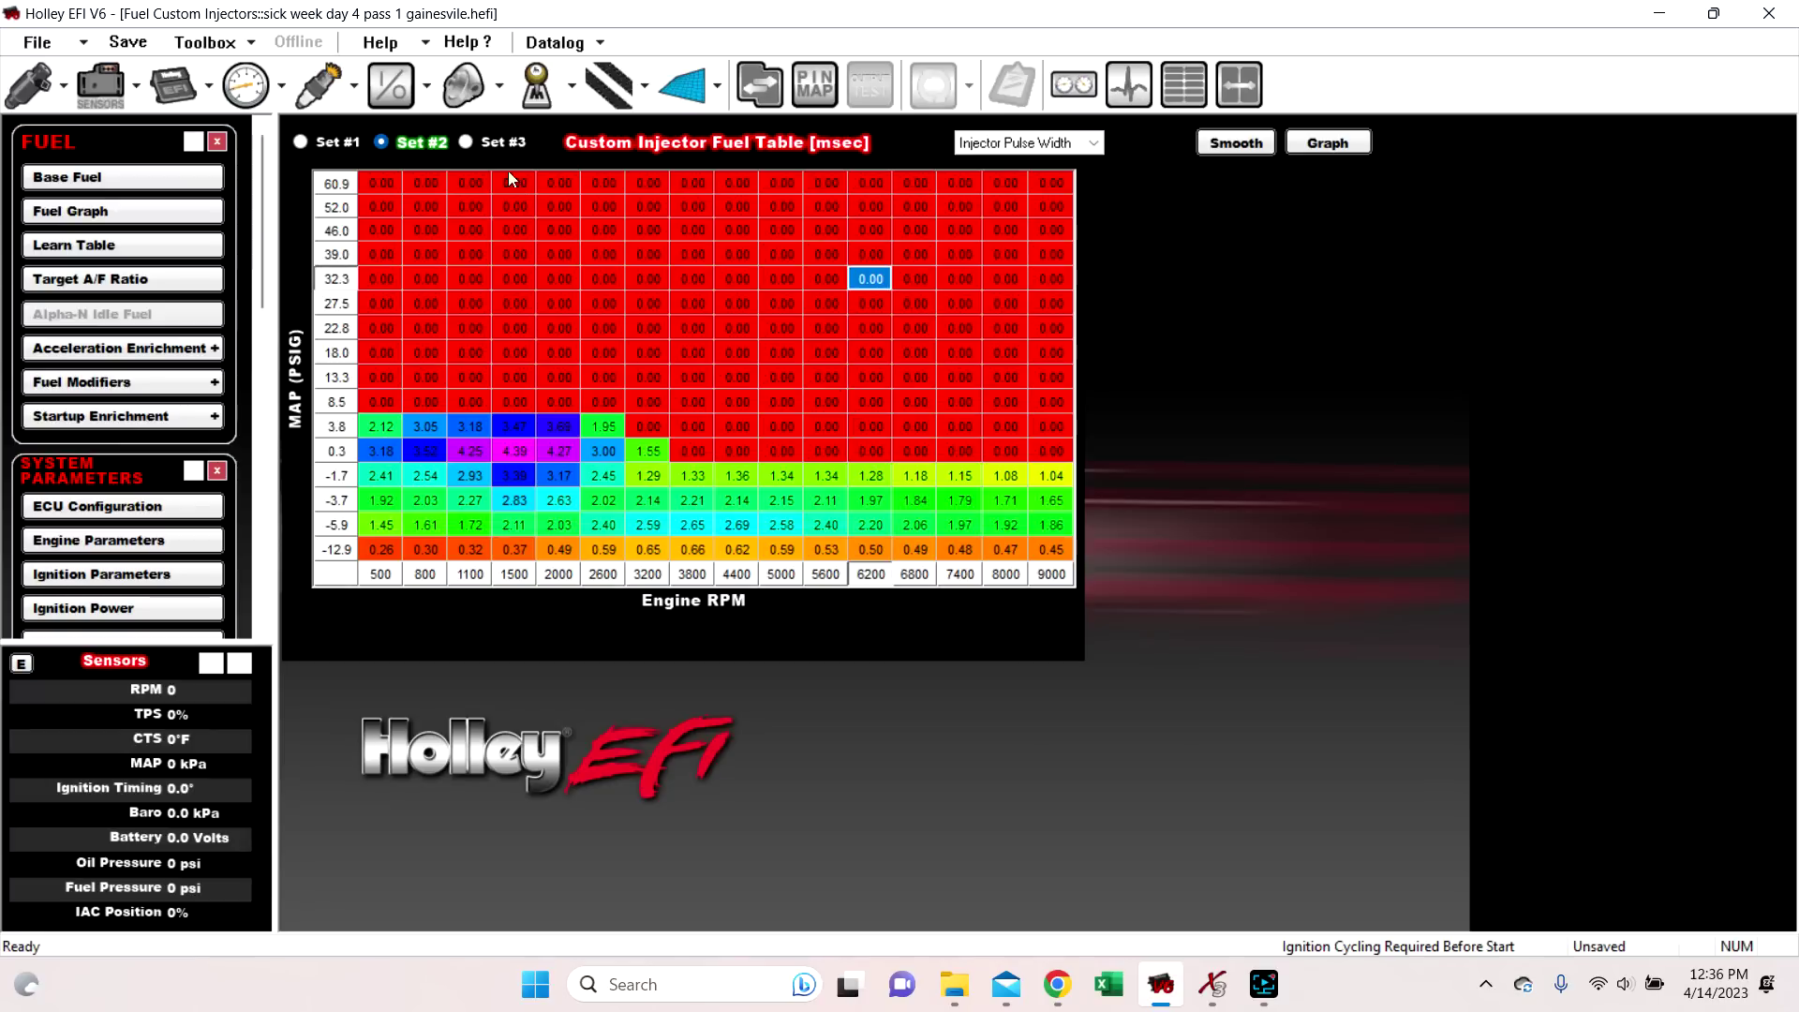
{"action": "left_click", "coordinate": [496, 141]}
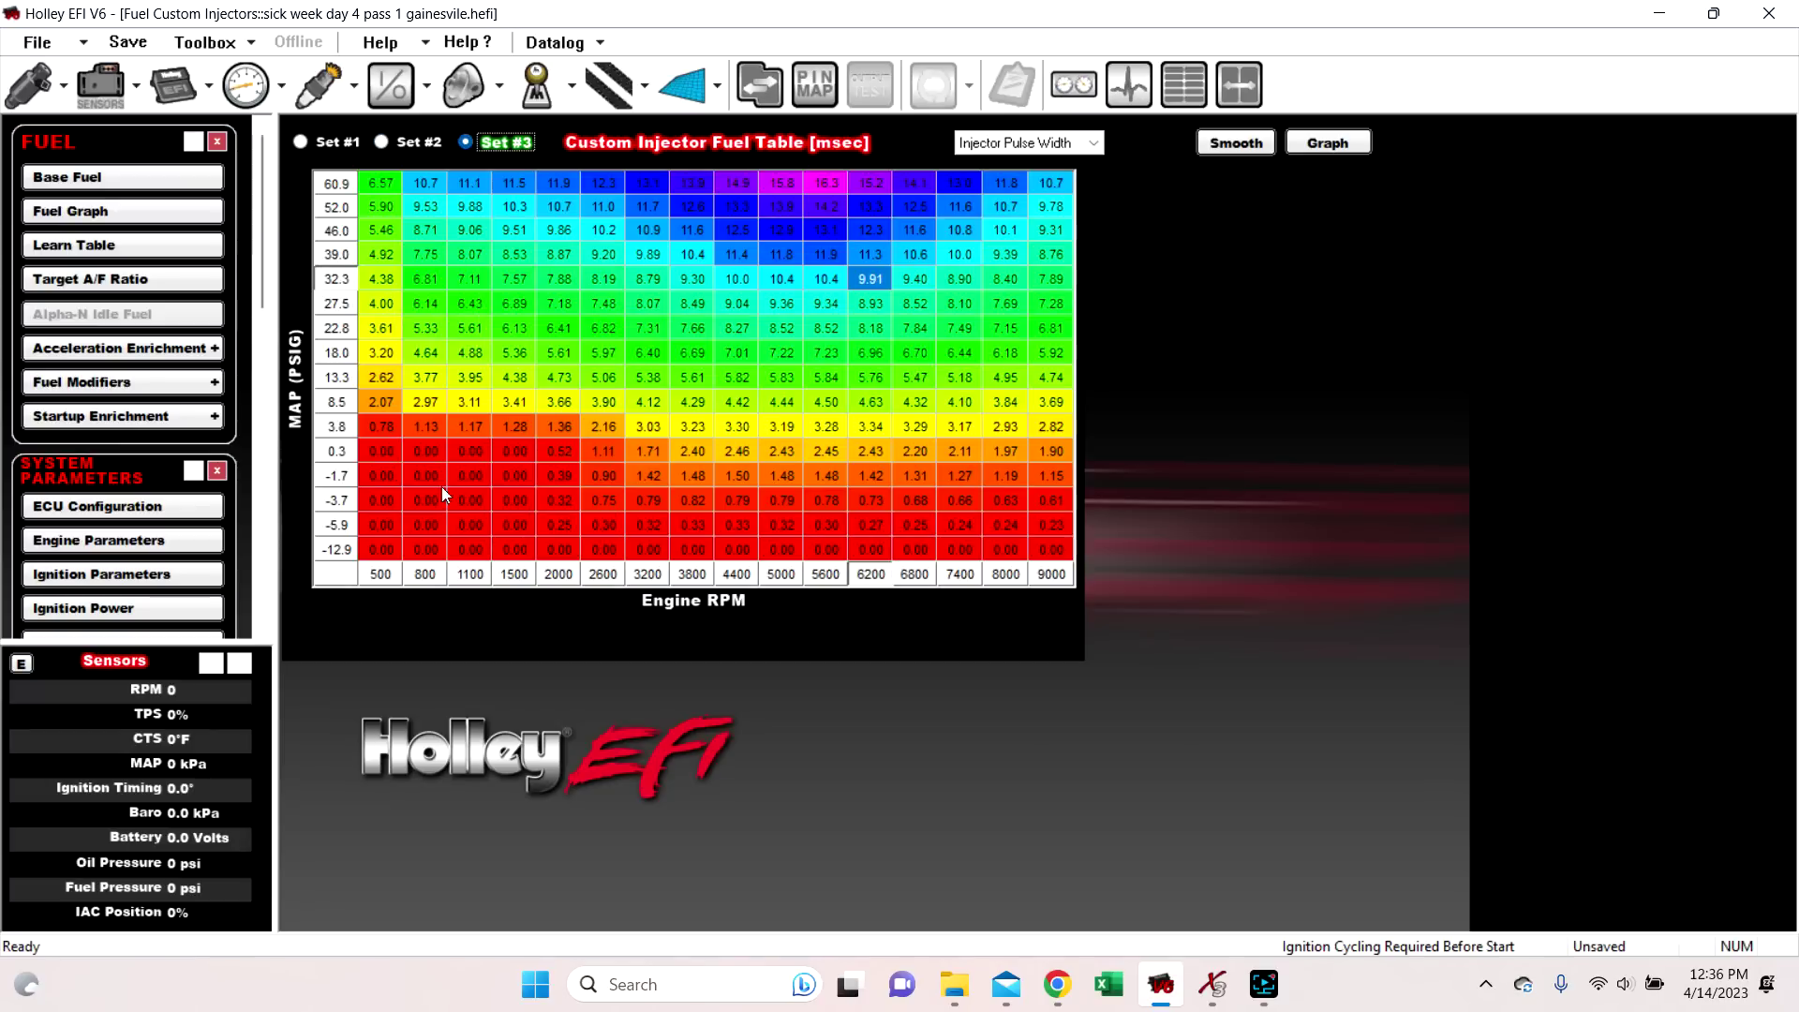
{"action": "key", "text": "Left"}
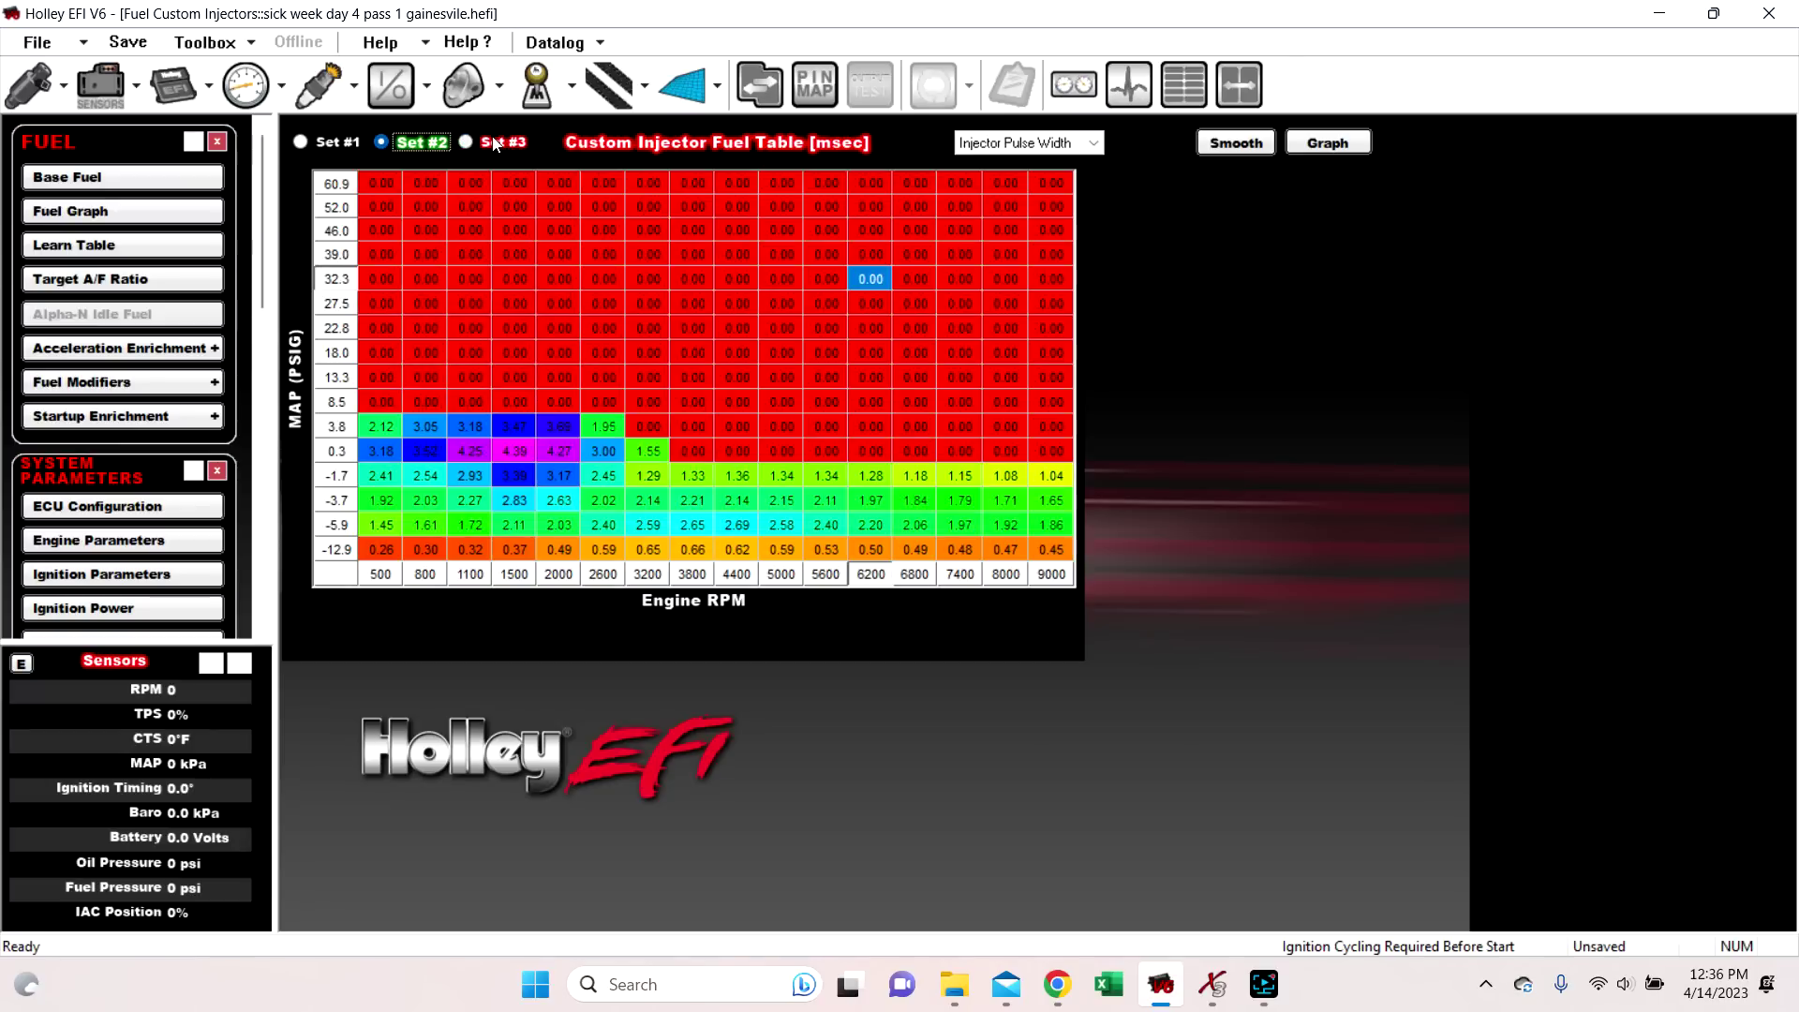
{"action": "left_click", "coordinate": [496, 142]}
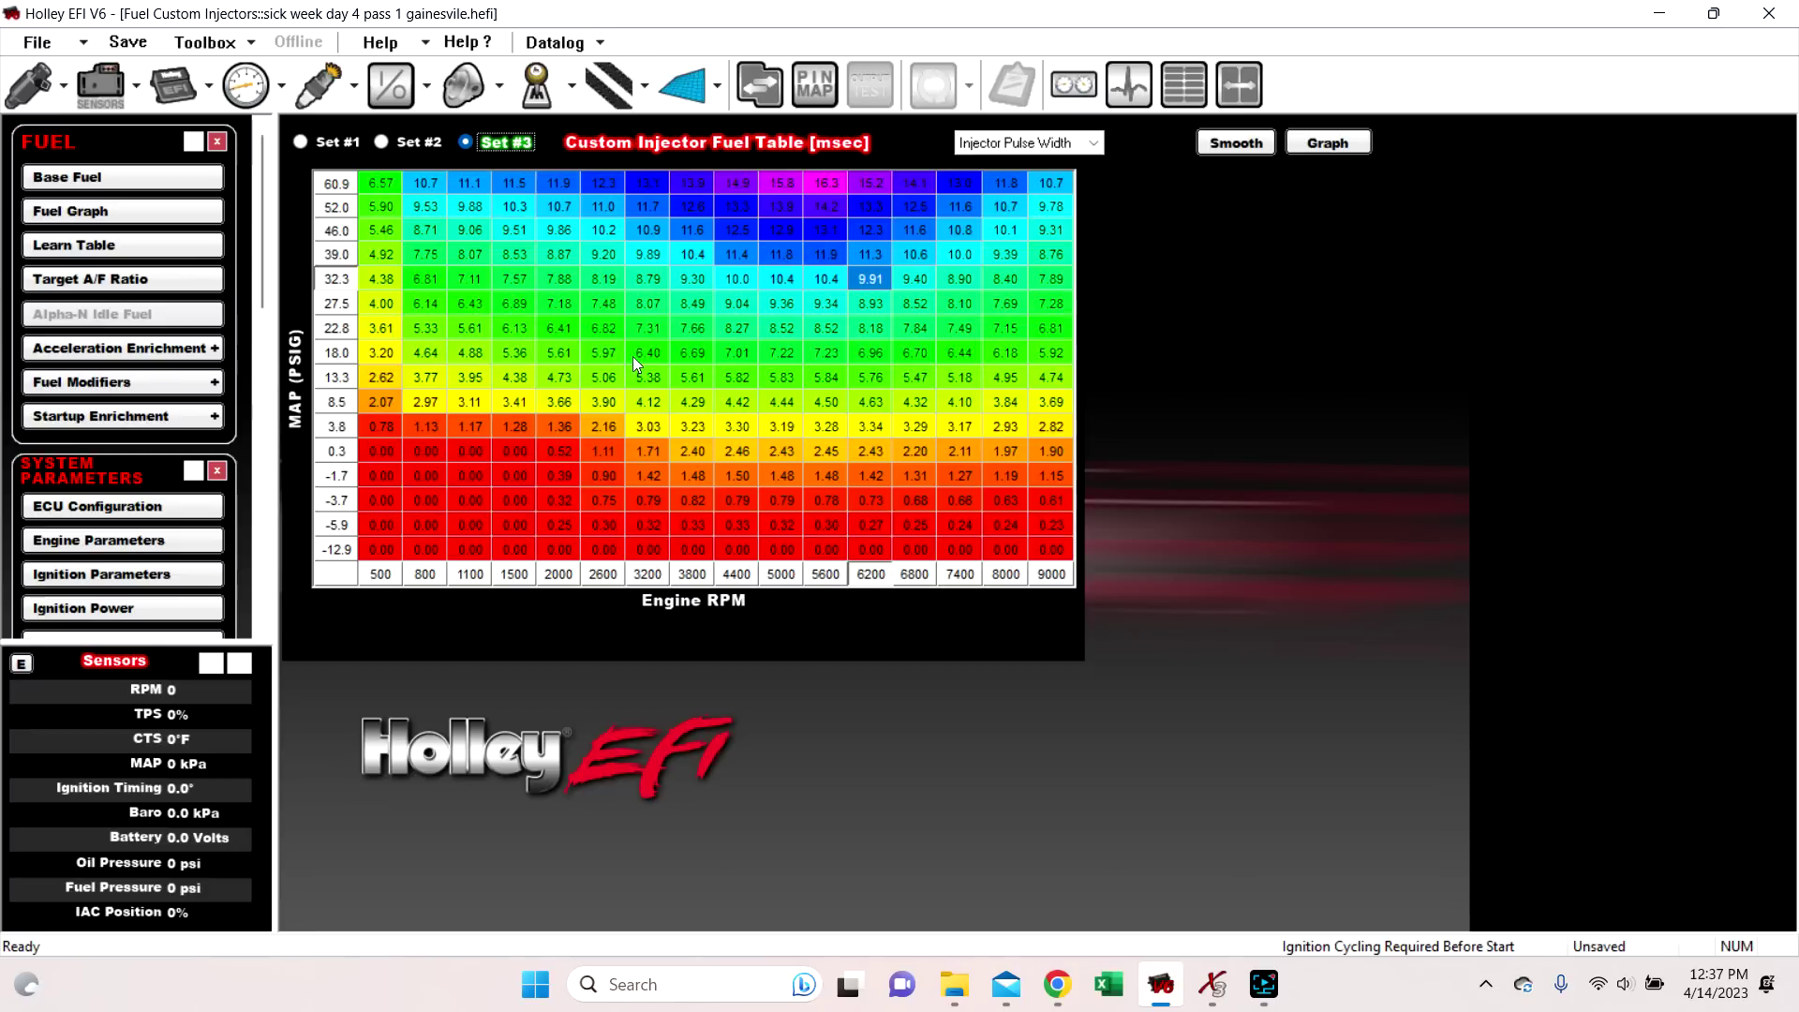
Highlight the whole Set #3 pulse width table, inspect the 1500 RPM cell at 3.8 psig, and return to the base fuel table
{"action": "left_click", "coordinate": [329, 578]}
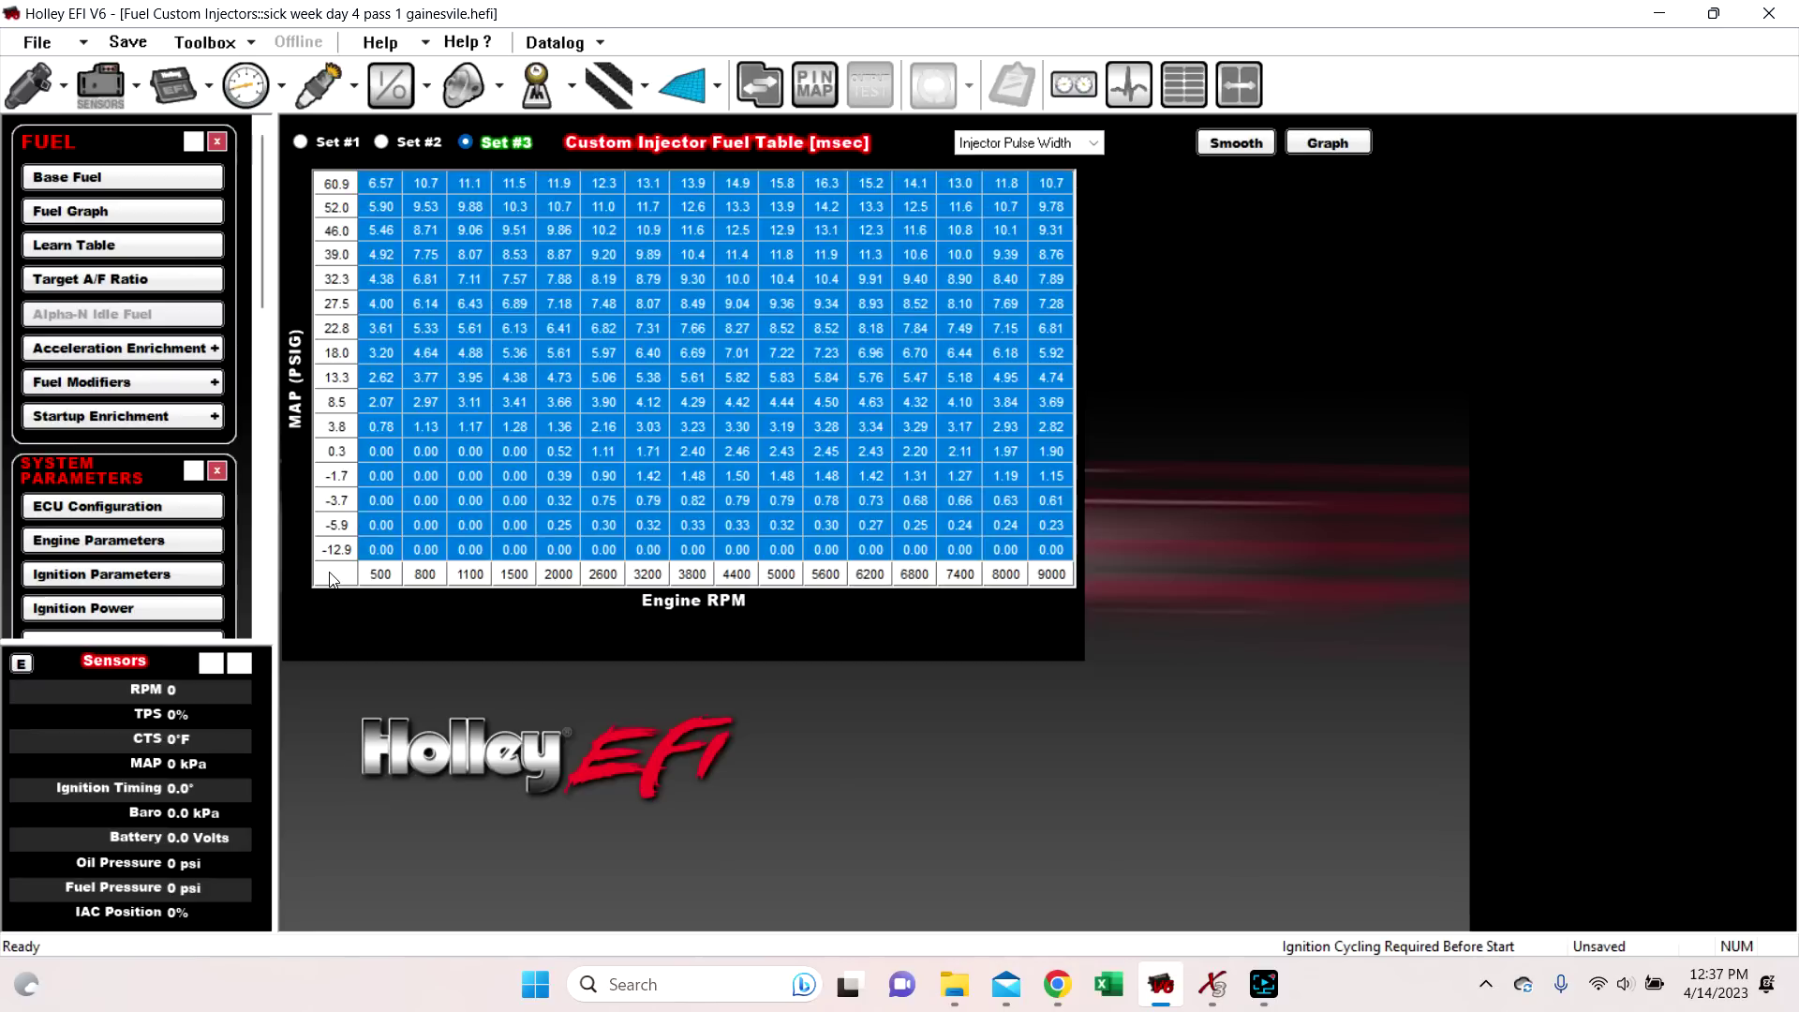
{"action": "left_click", "coordinate": [498, 433]}
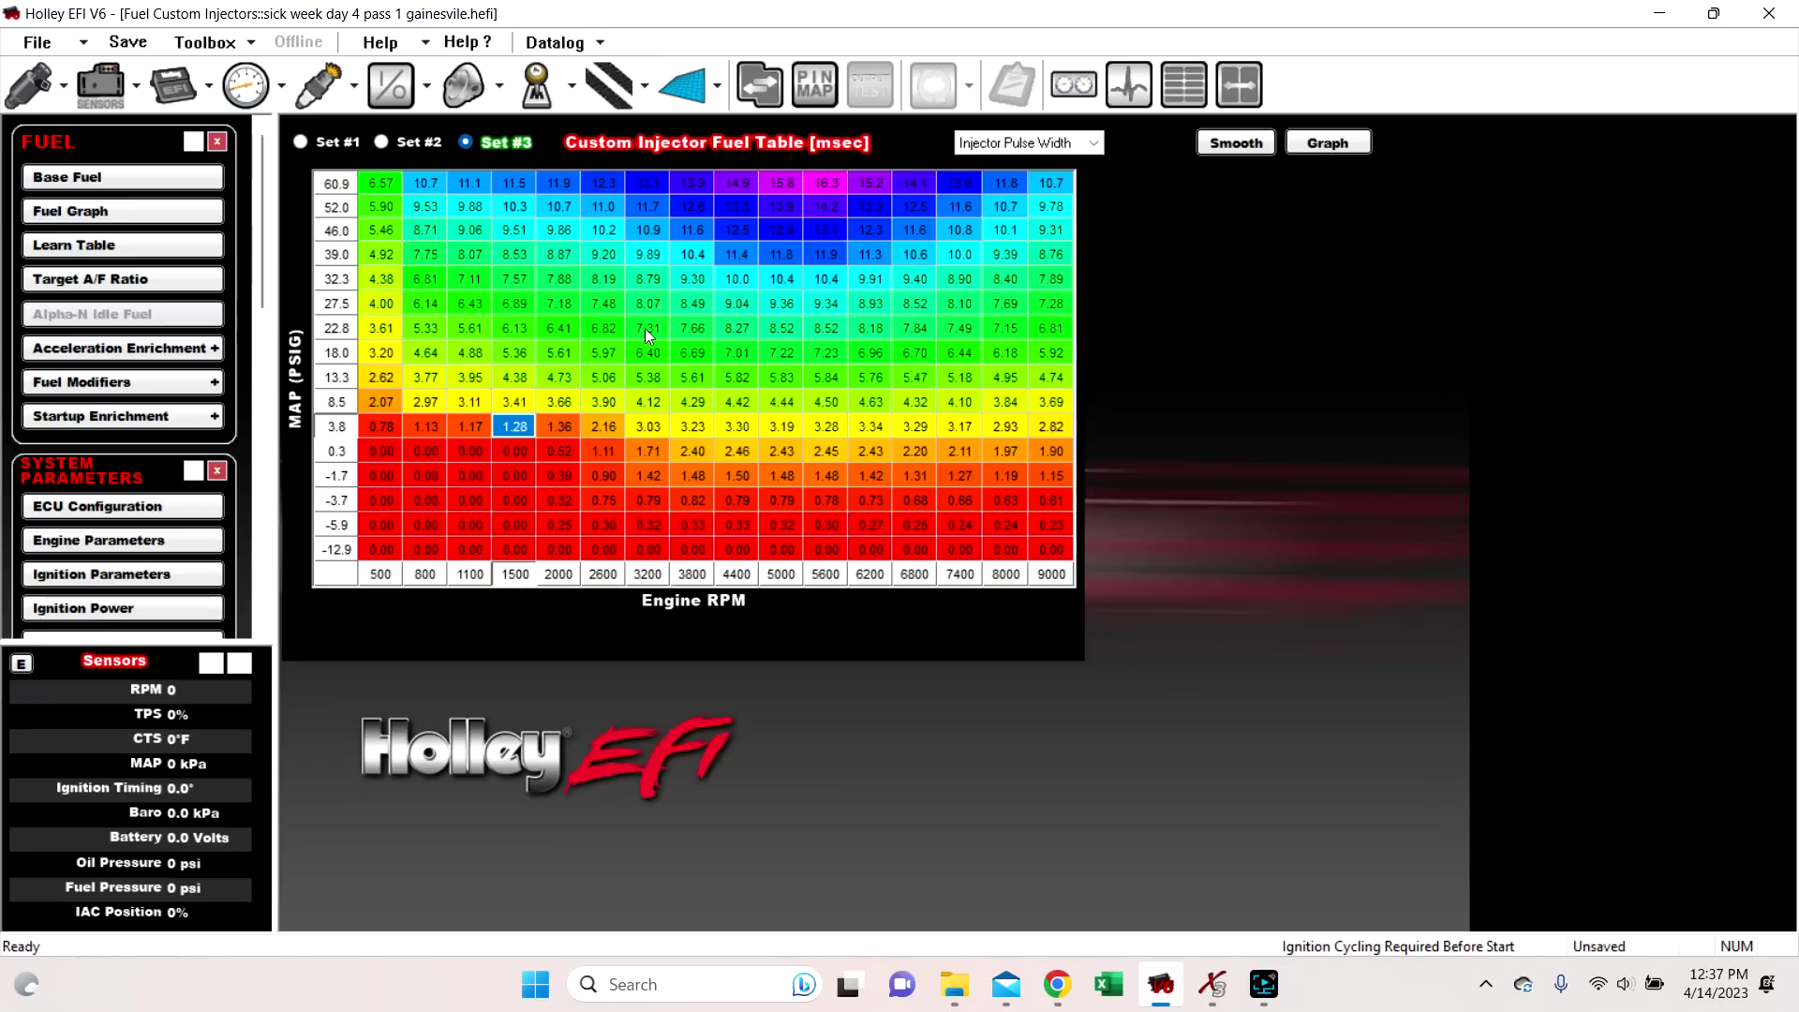
{"action": "left_click", "coordinate": [80, 176]}
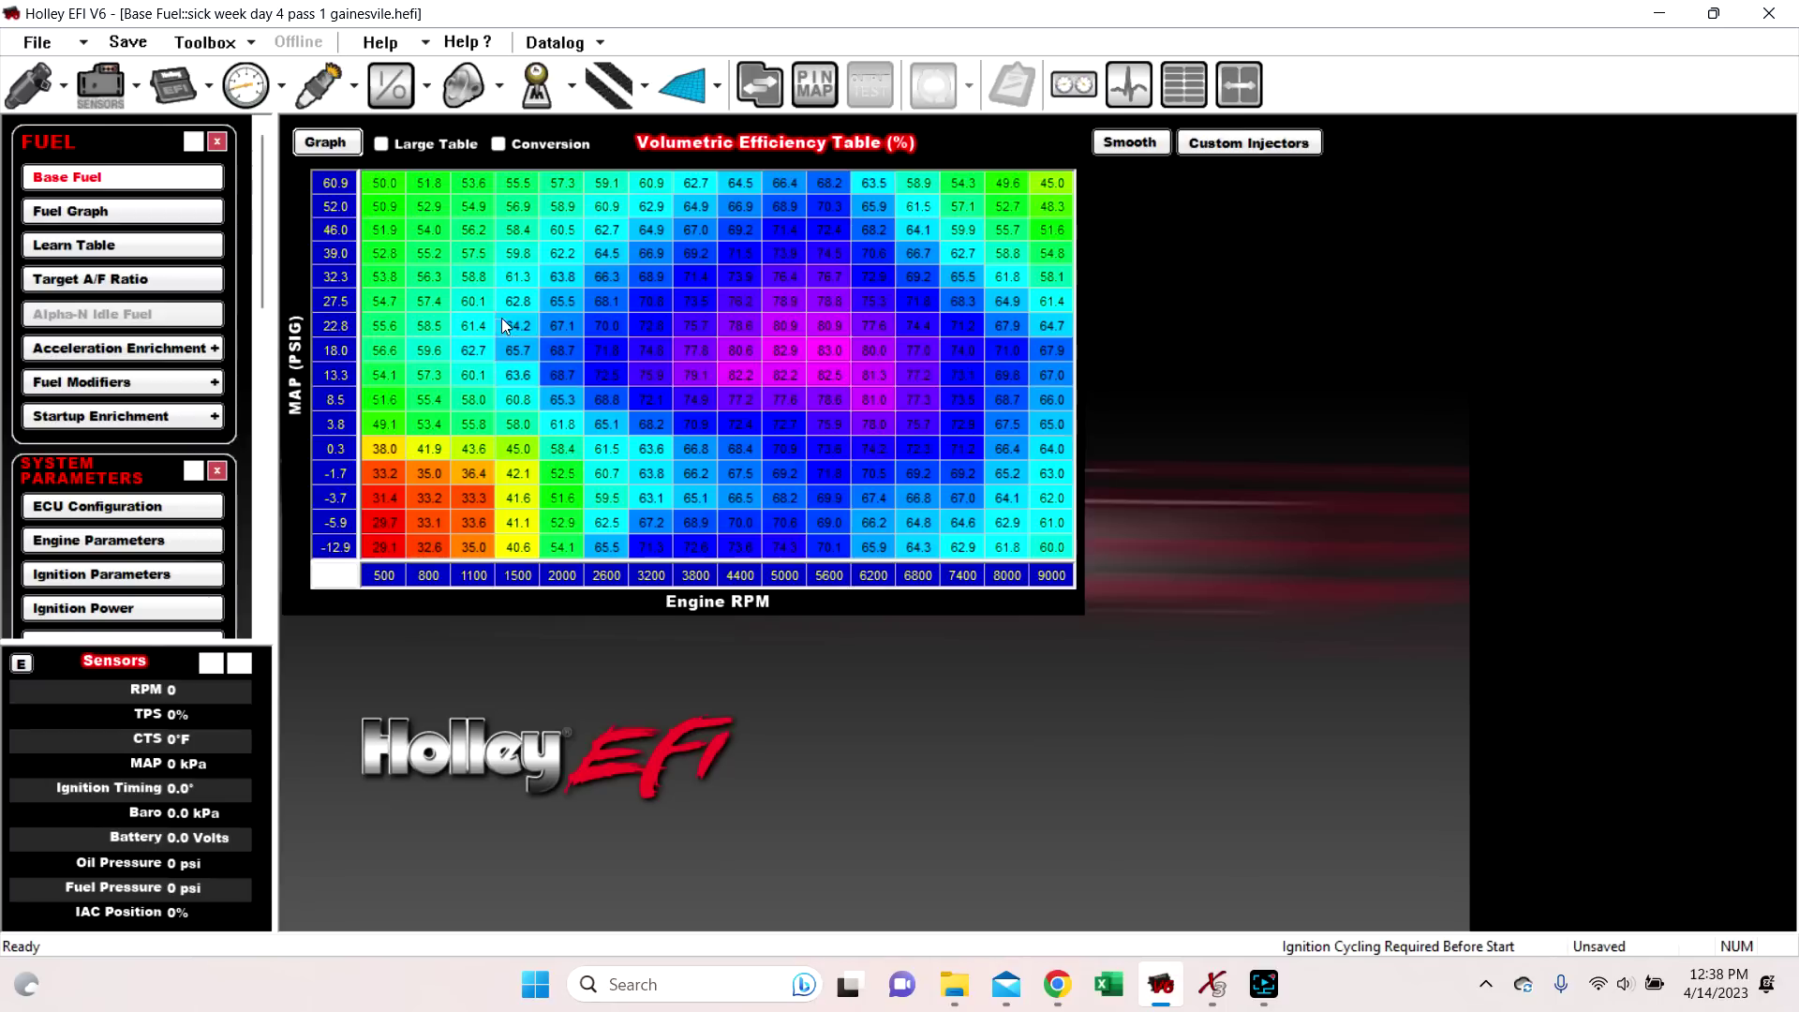
Set the custom ignition's crank sensor type to Ford 58x (Godzilla) and review the available cam sensor types
{"action": "left_click", "coordinate": [158, 84]}
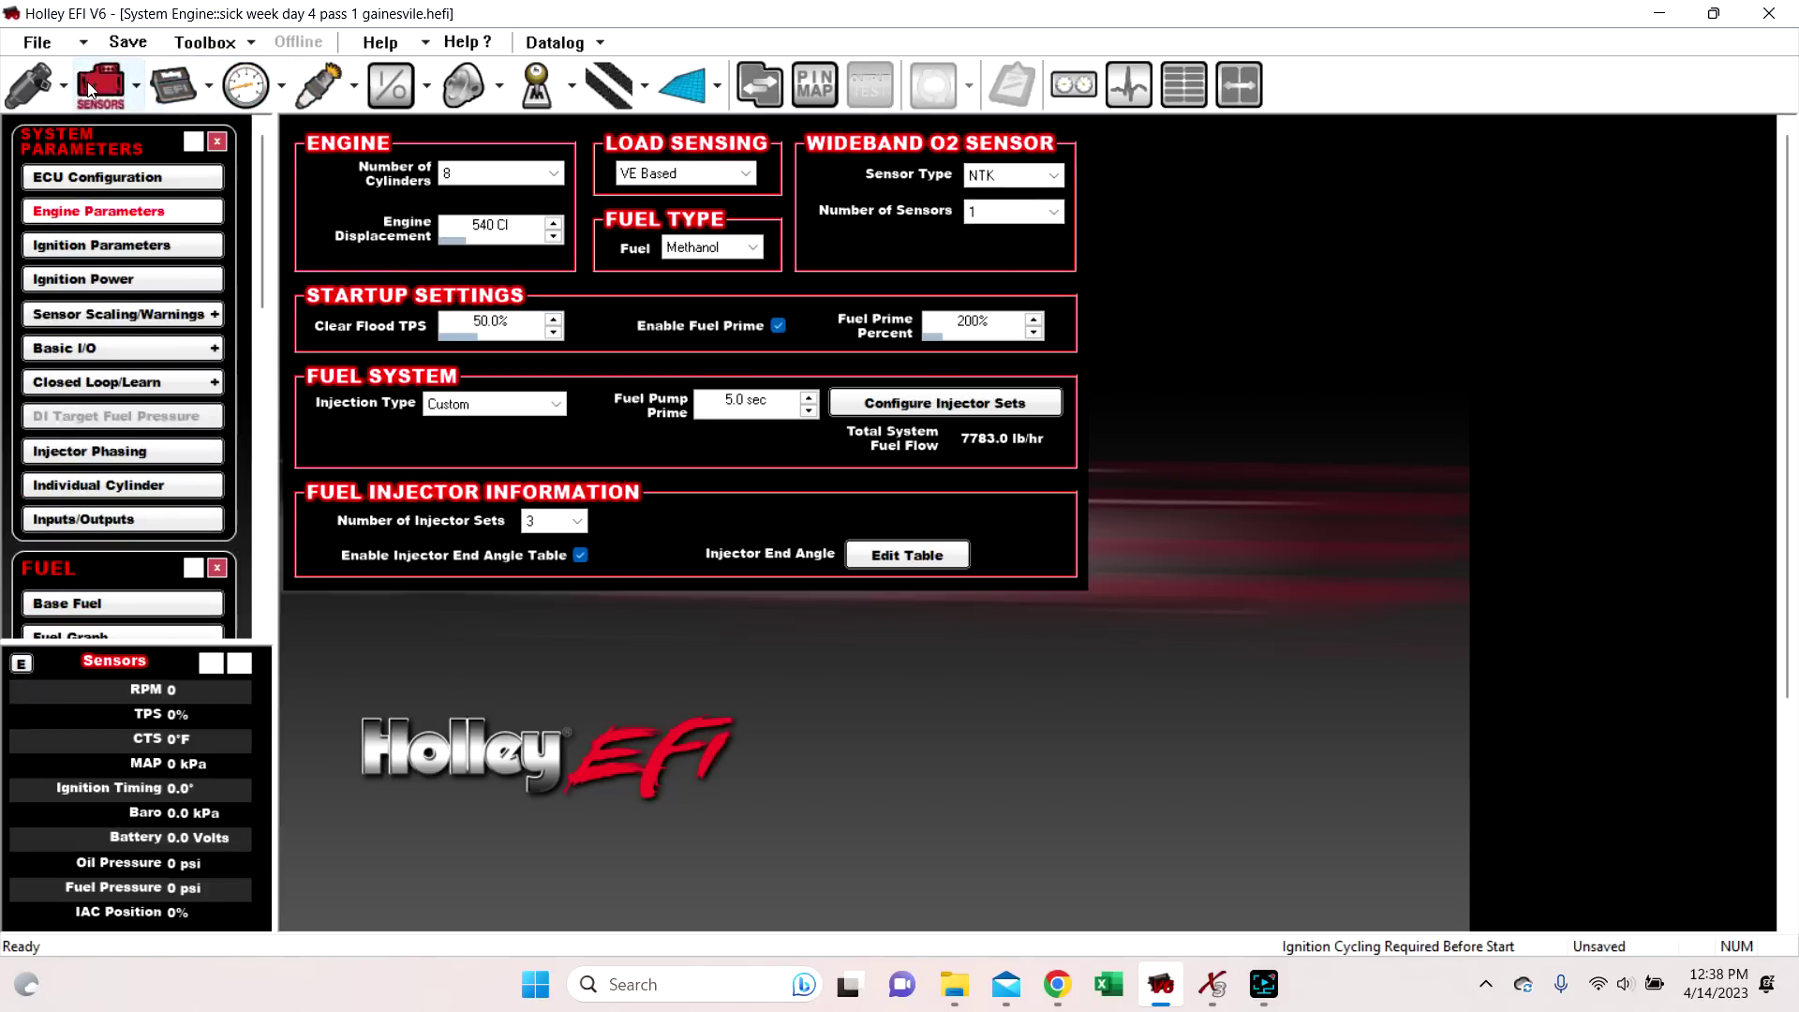
{"action": "left_click", "coordinate": [170, 253]}
{"action": "left_click", "coordinate": [515, 213]}
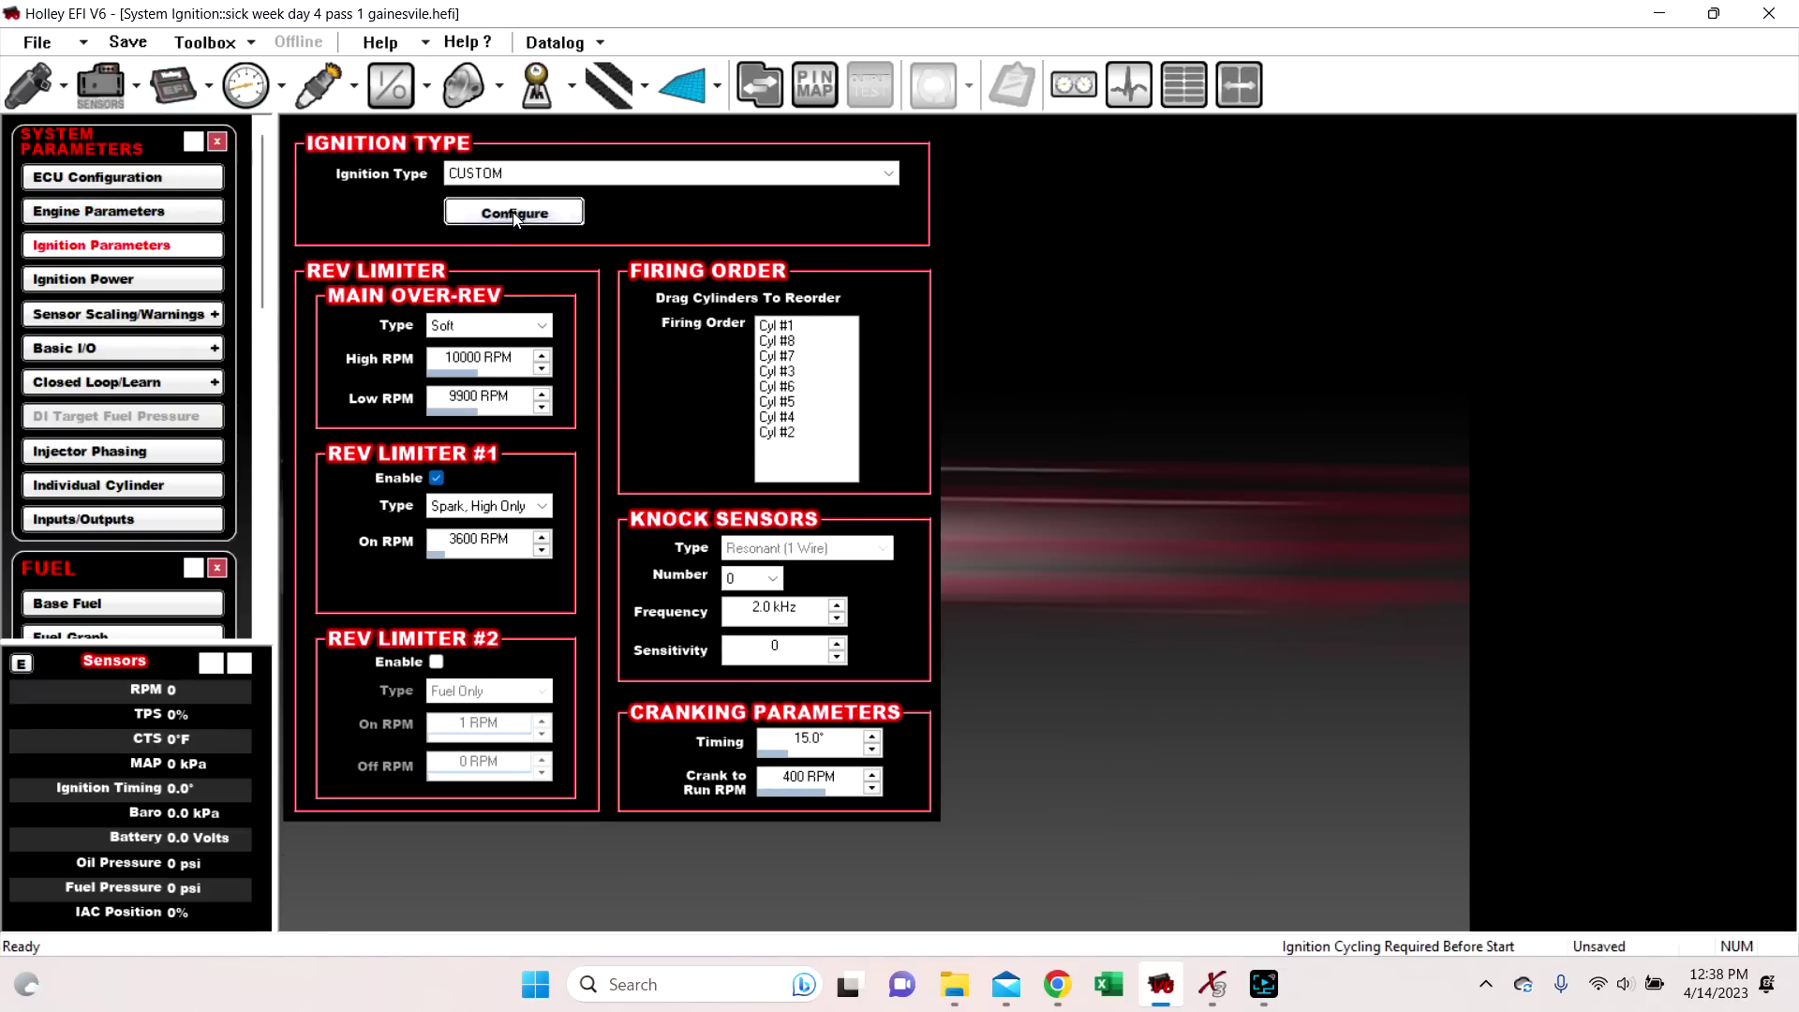
{"action": "left_click", "coordinate": [514, 209]}
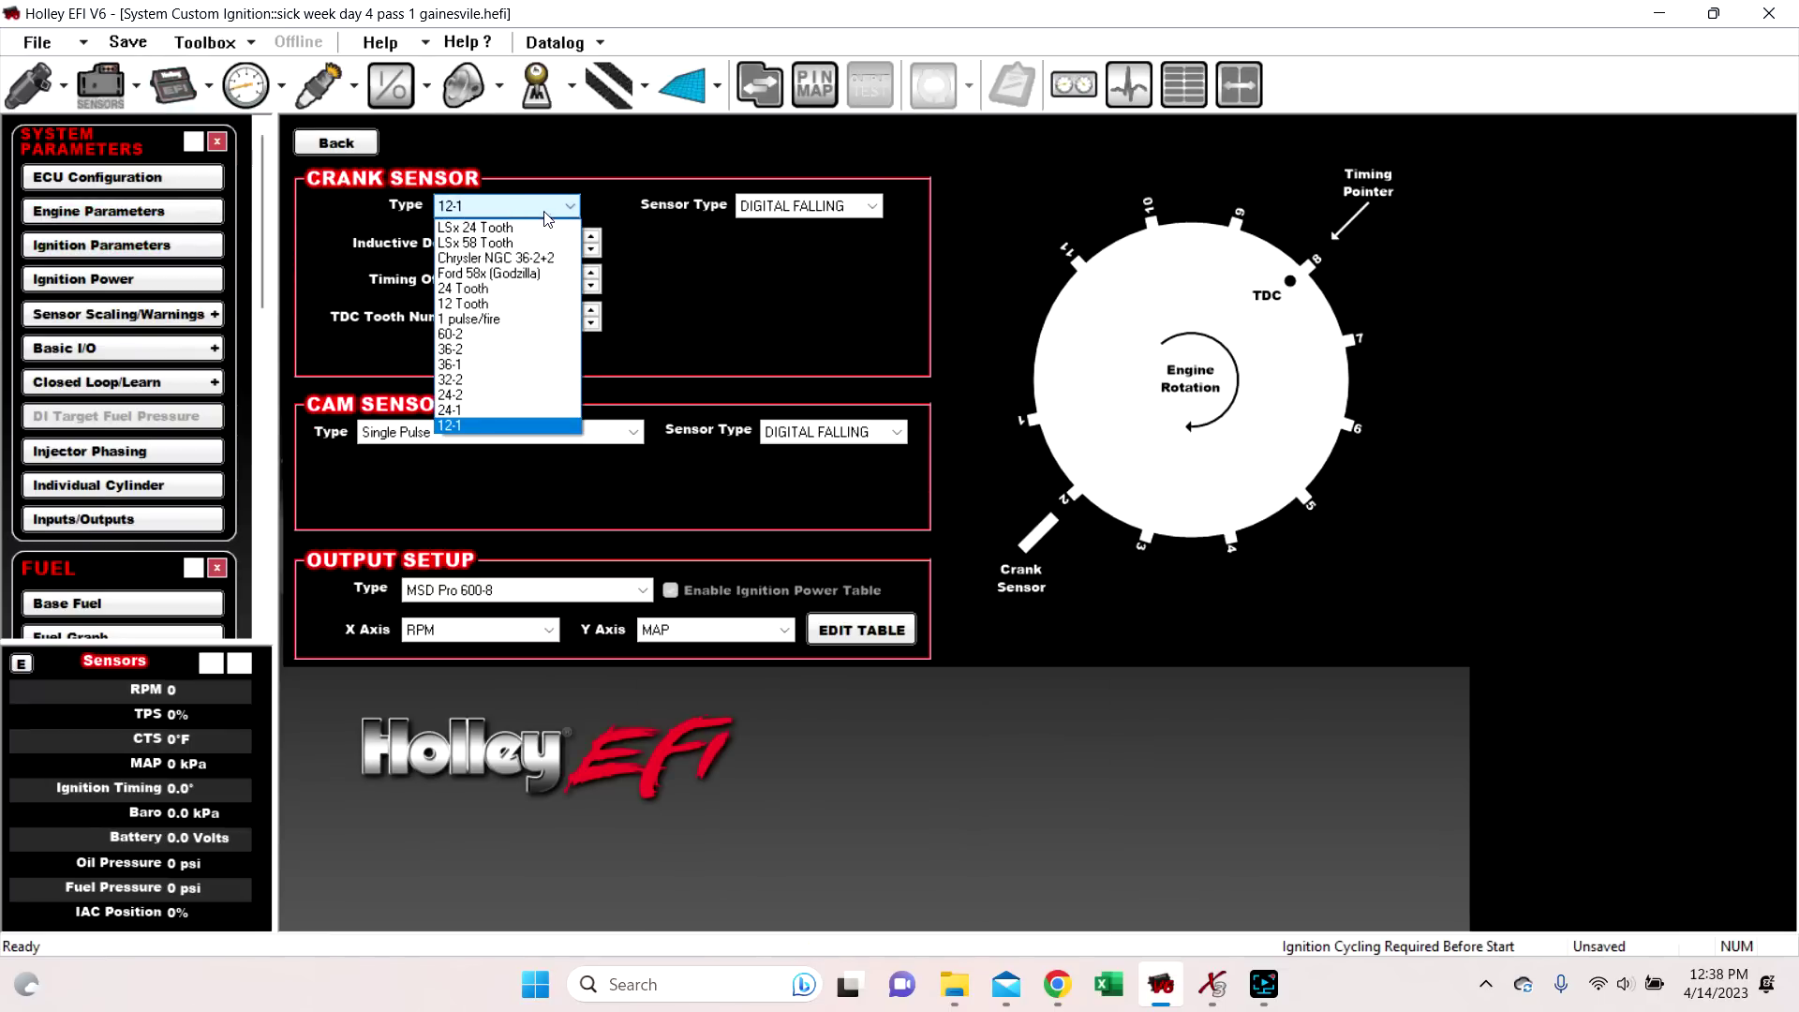
{"action": "left_click", "coordinate": [552, 275]}
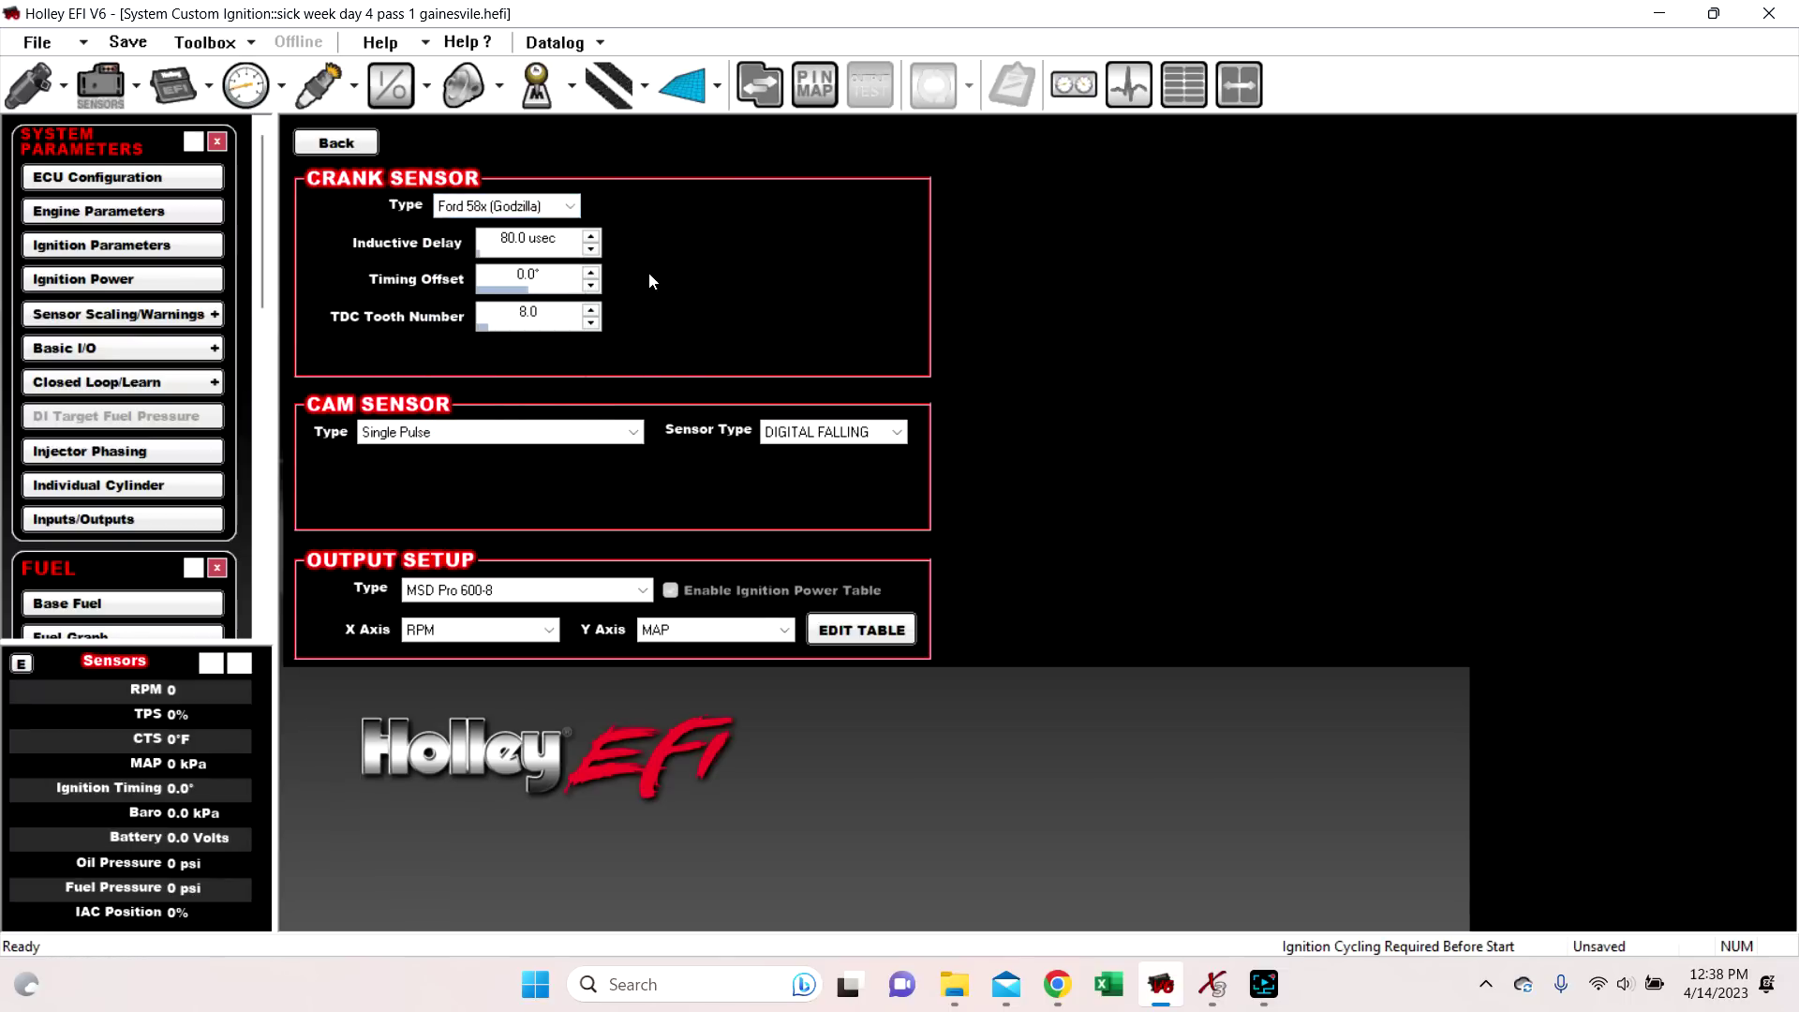
{"action": "left_click", "coordinate": [633, 432]}
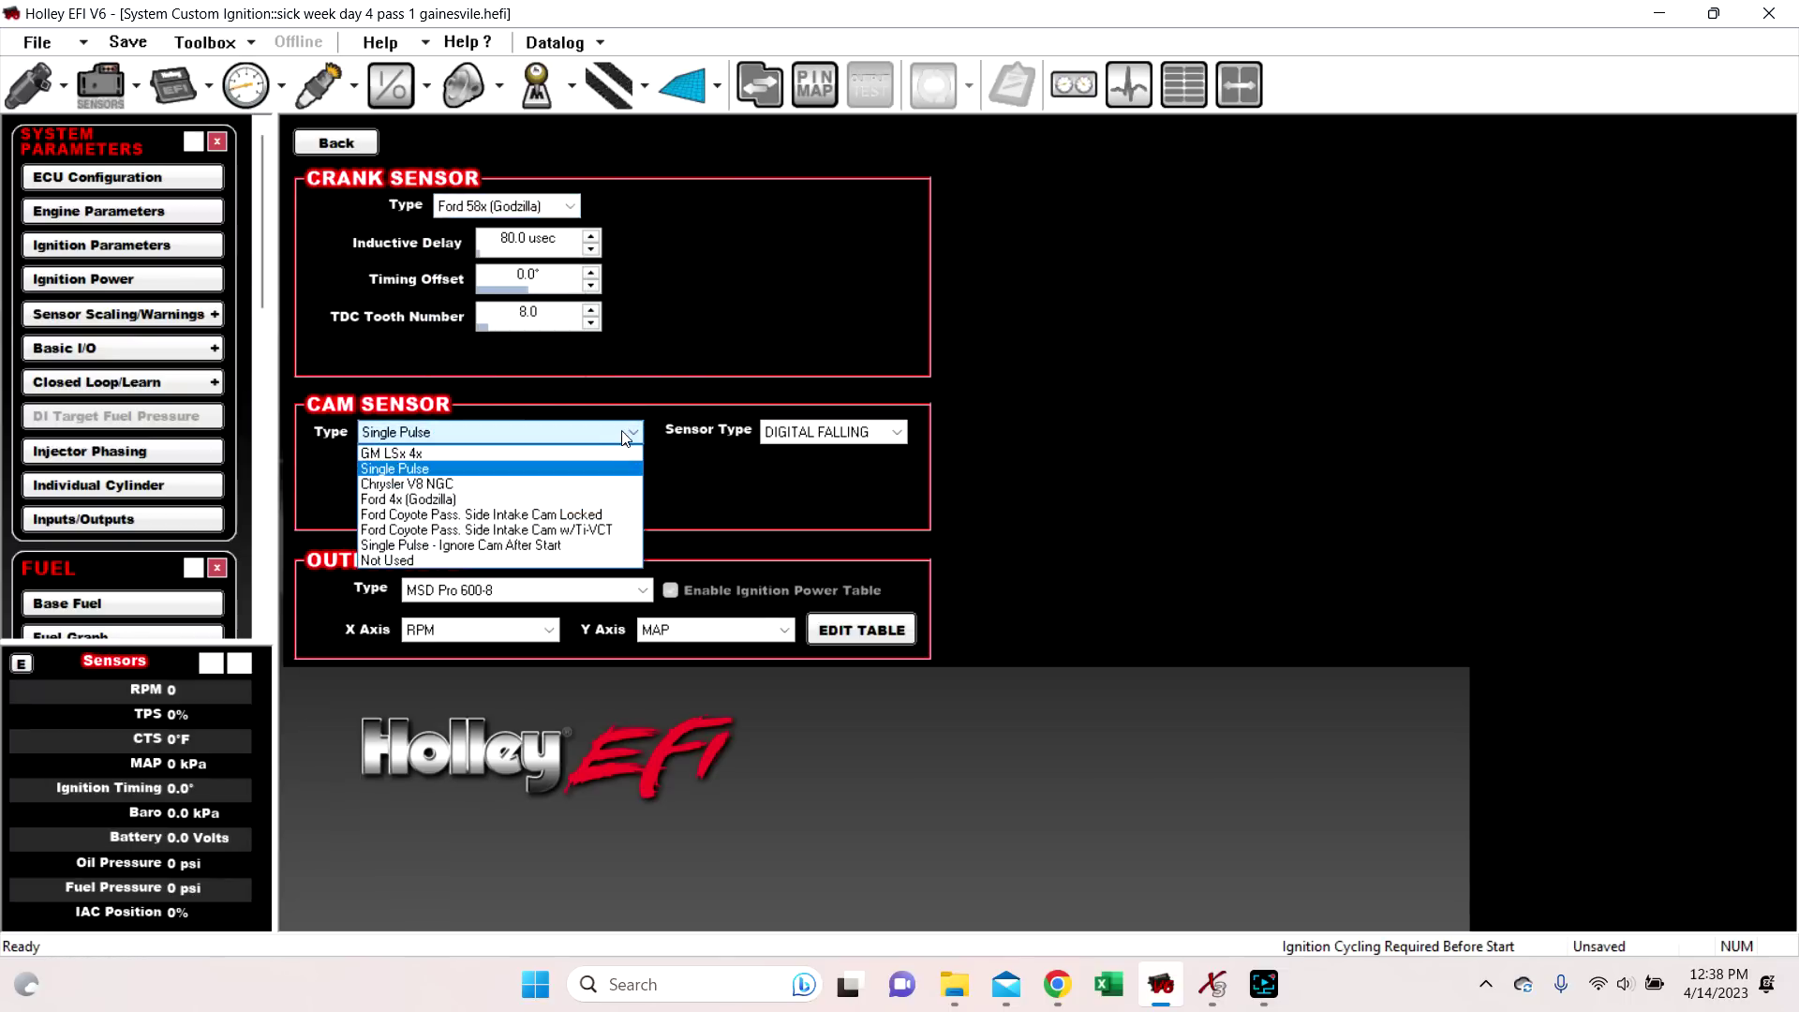
{"action": "left_click", "coordinate": [705, 322]}
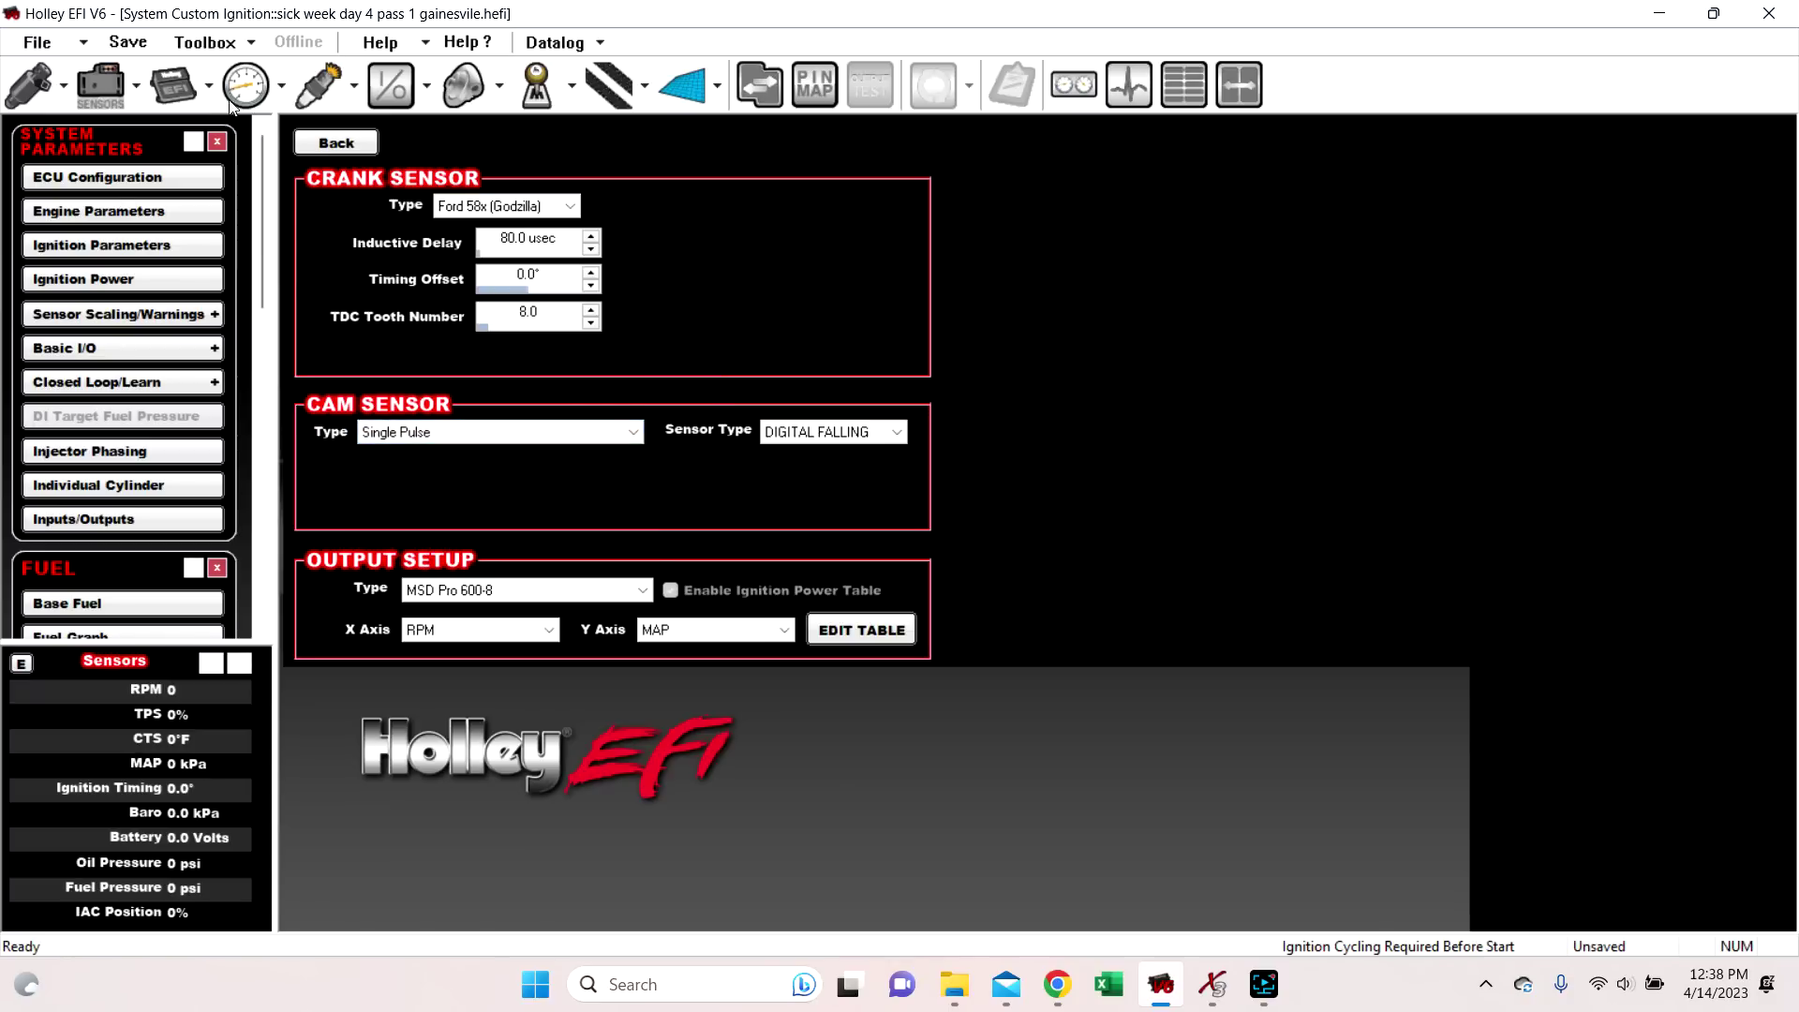
Review the sensor types available for the MAP and CTS sensors
{"action": "left_click", "coordinate": [109, 96]}
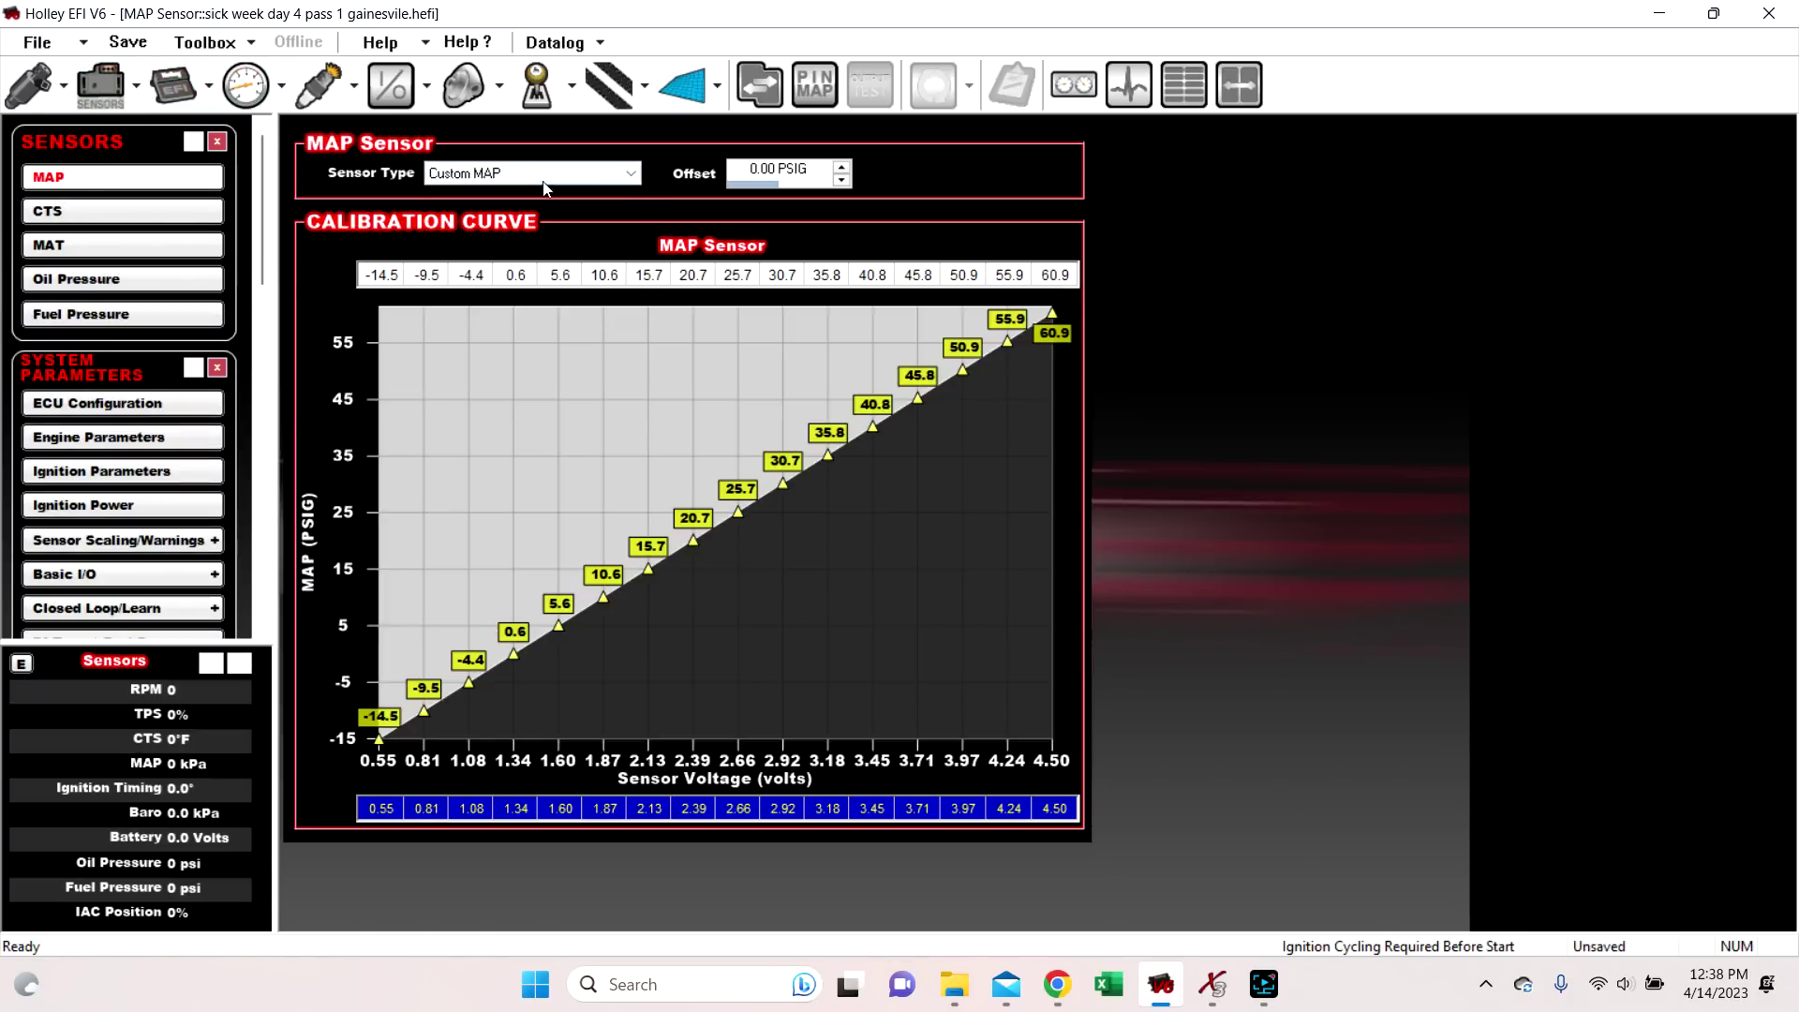
{"action": "left_click", "coordinate": [581, 173]}
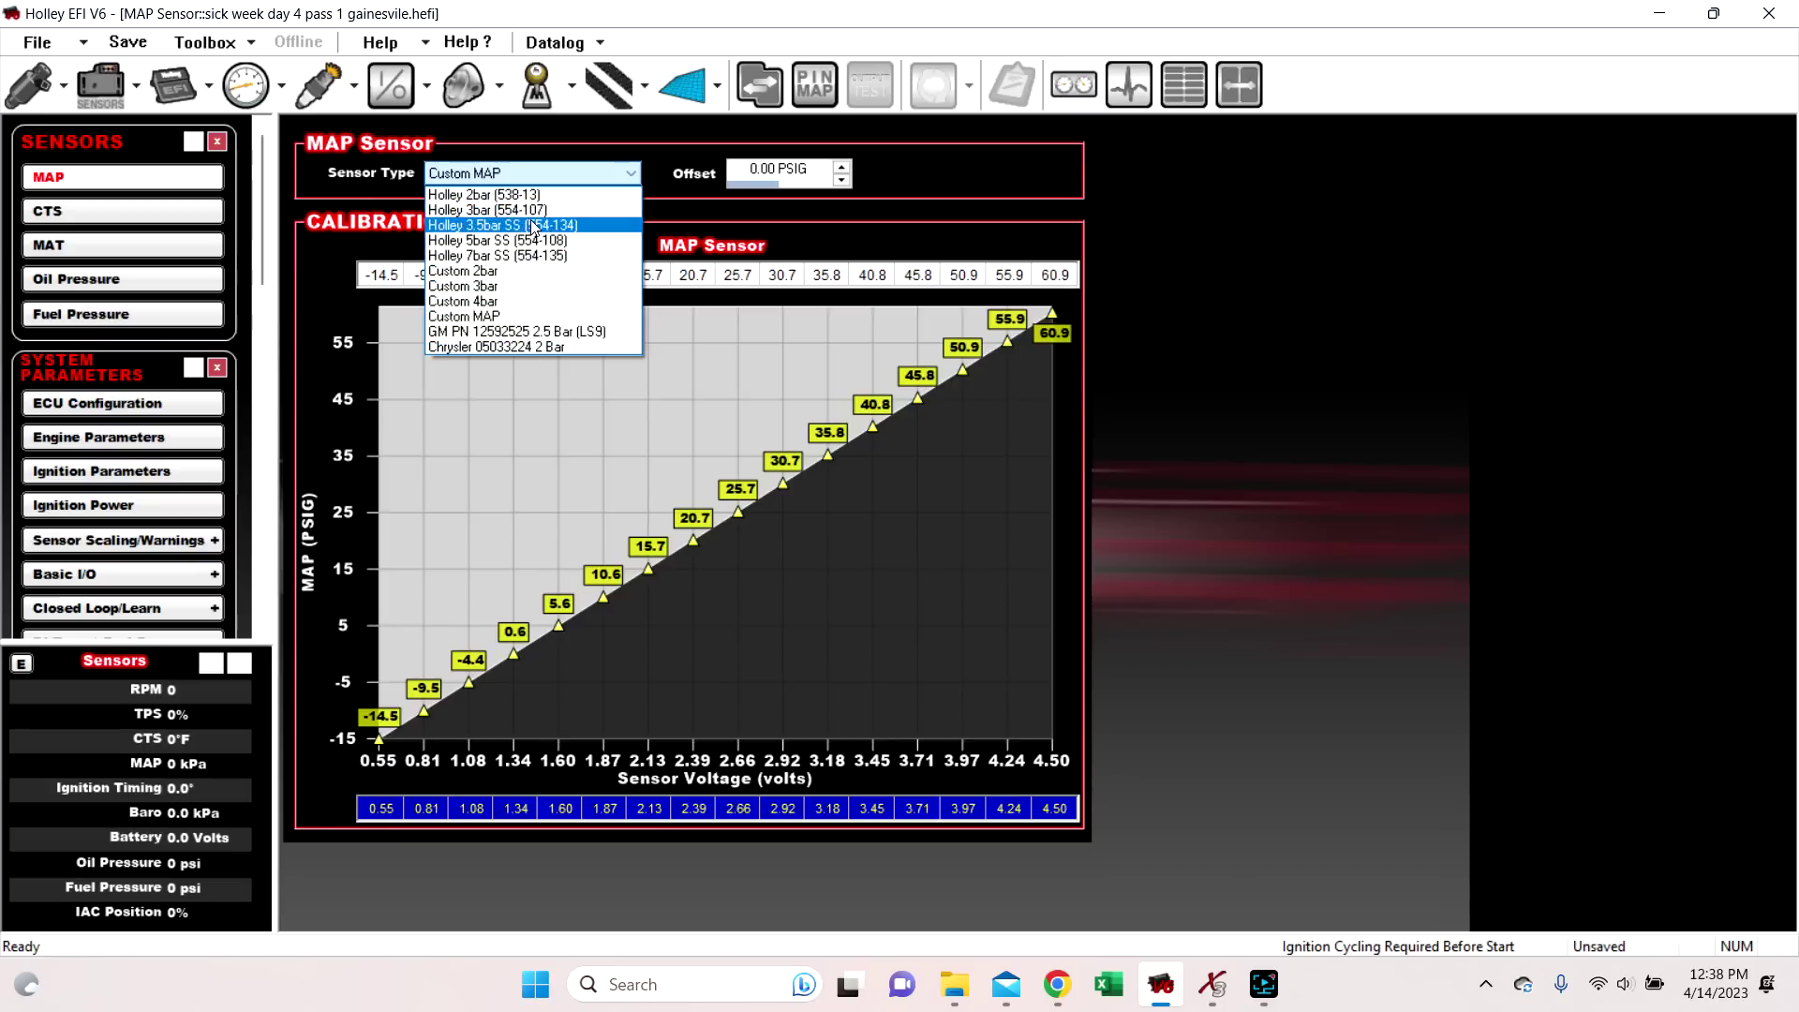
{"action": "left_click", "coordinate": [81, 212]}
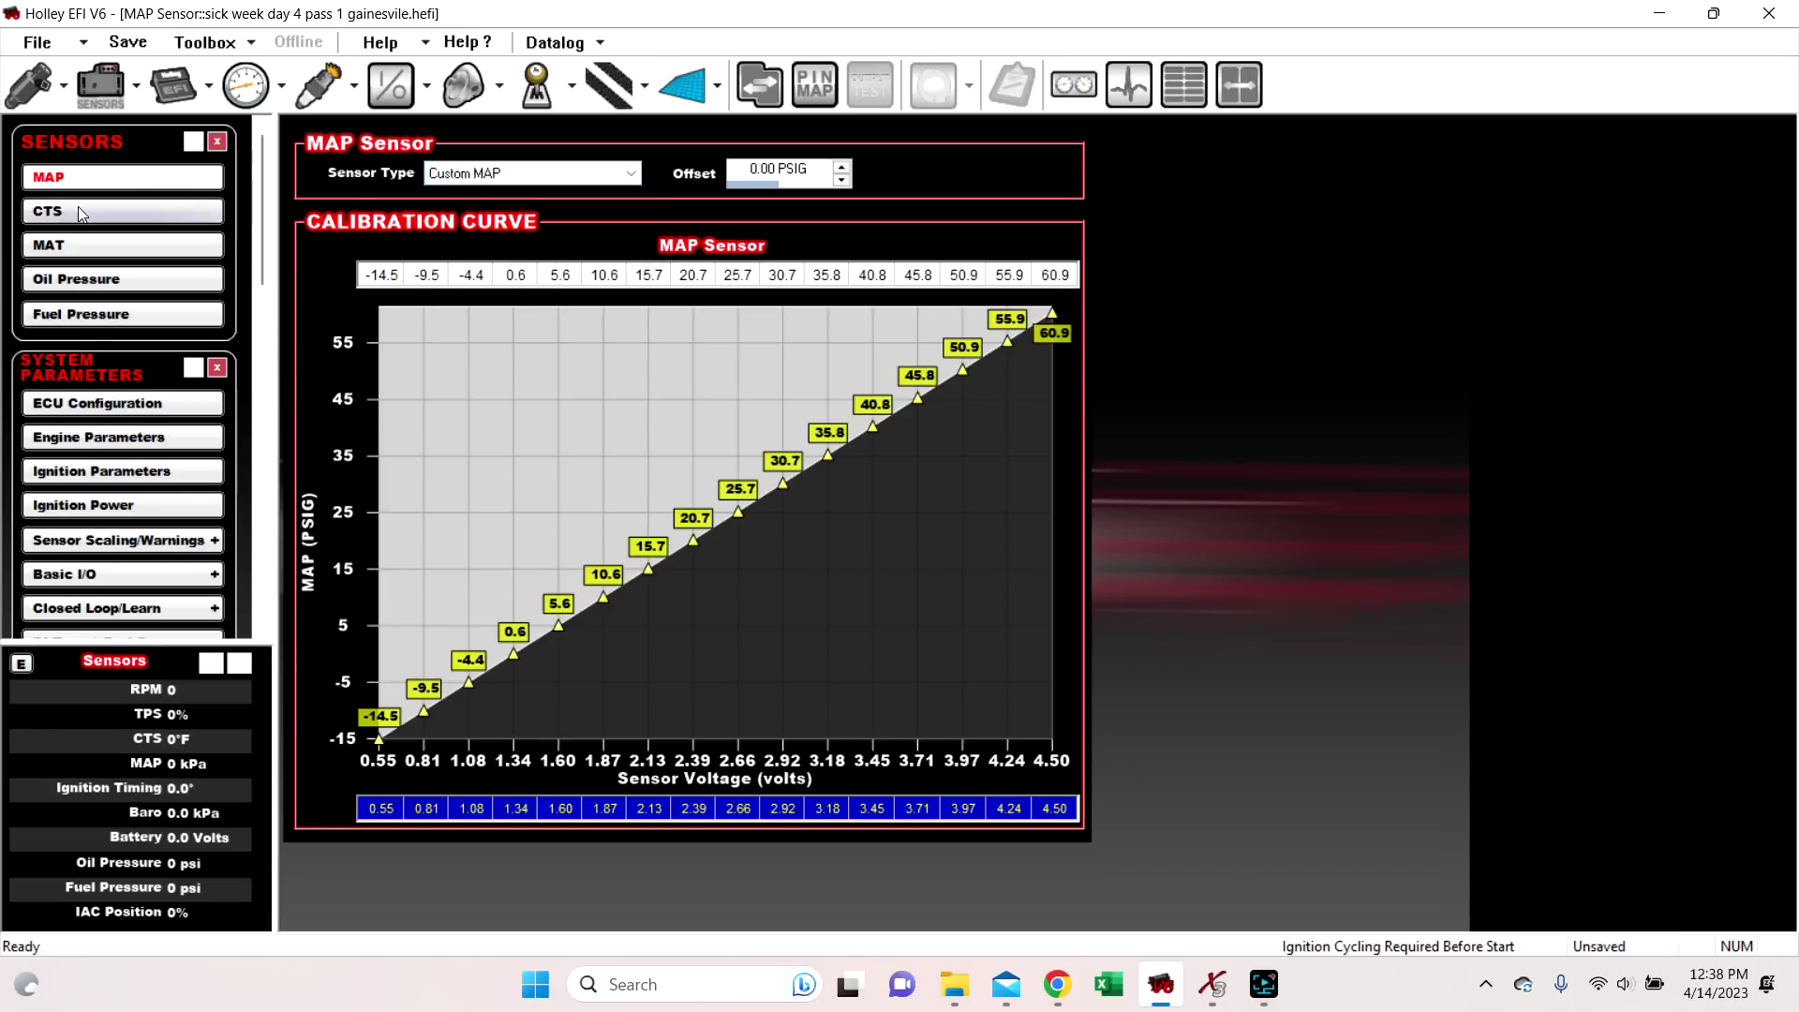
{"action": "left_click", "coordinate": [82, 212]}
{"action": "left_click", "coordinate": [592, 174]}
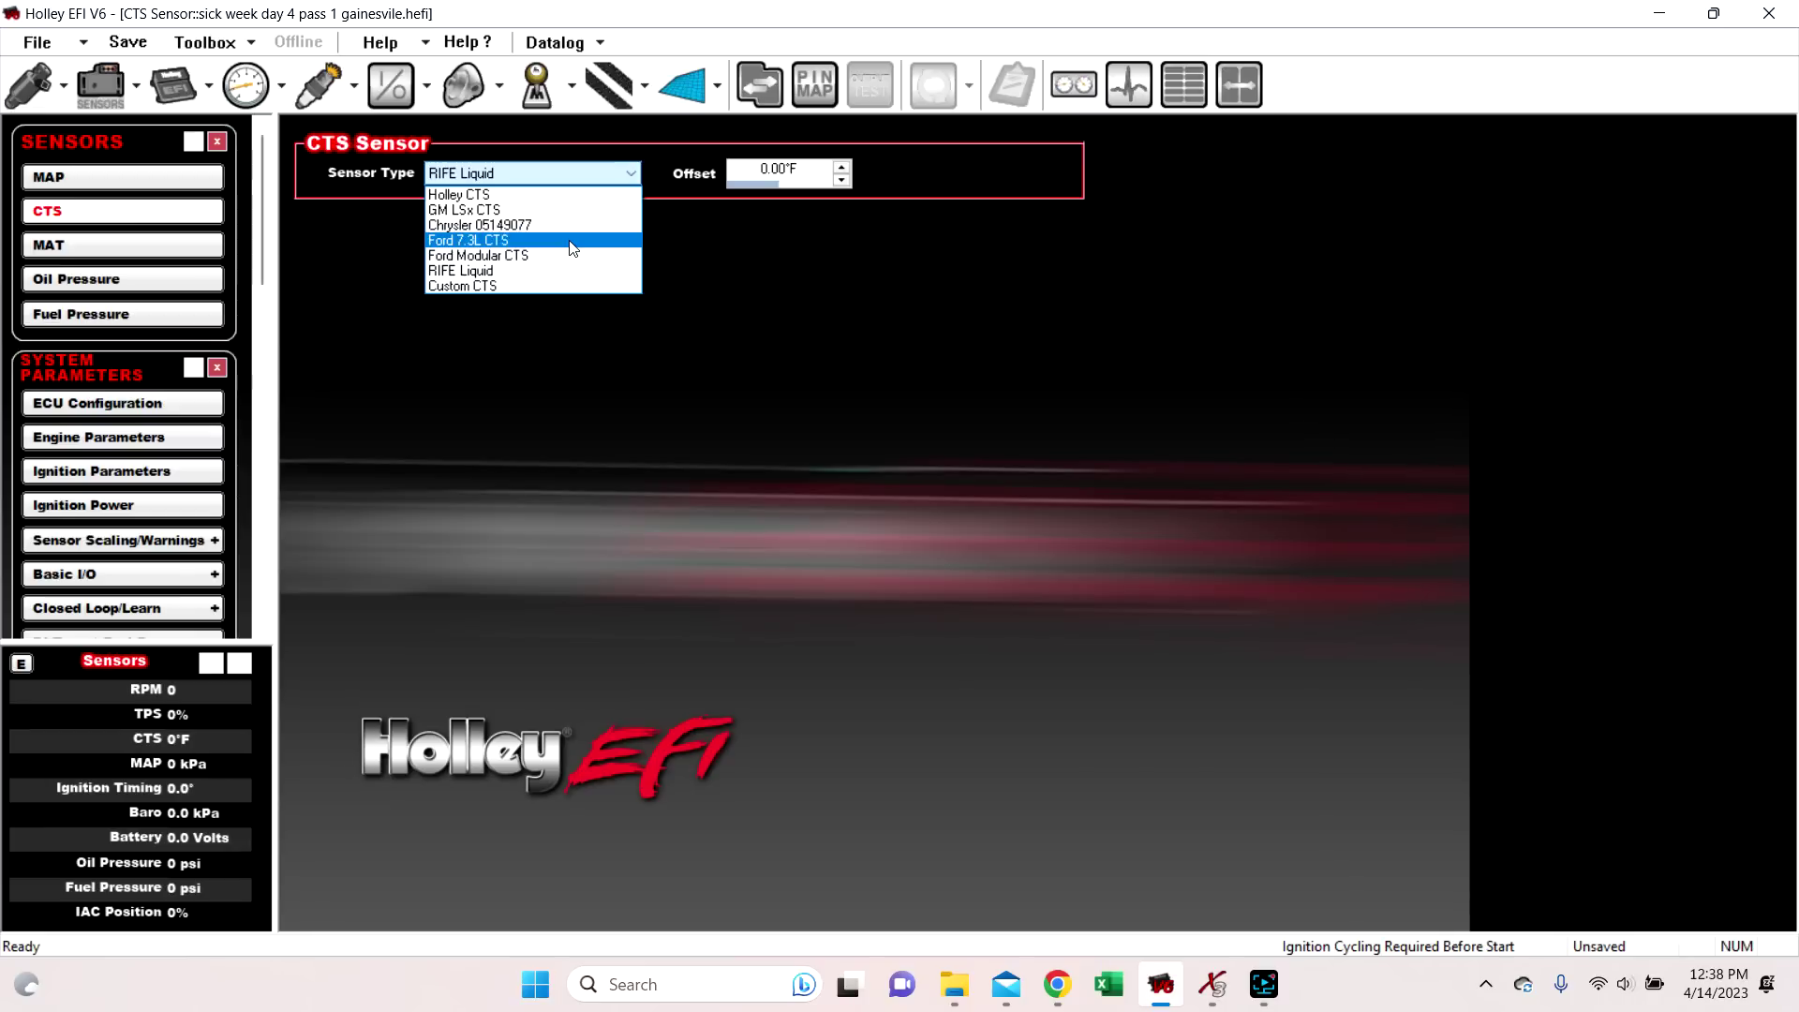
Review the sensor types available for the MAT and oil pressure sensors, keeping Custom Pressure for oil pressure
{"action": "left_click", "coordinate": [82, 245]}
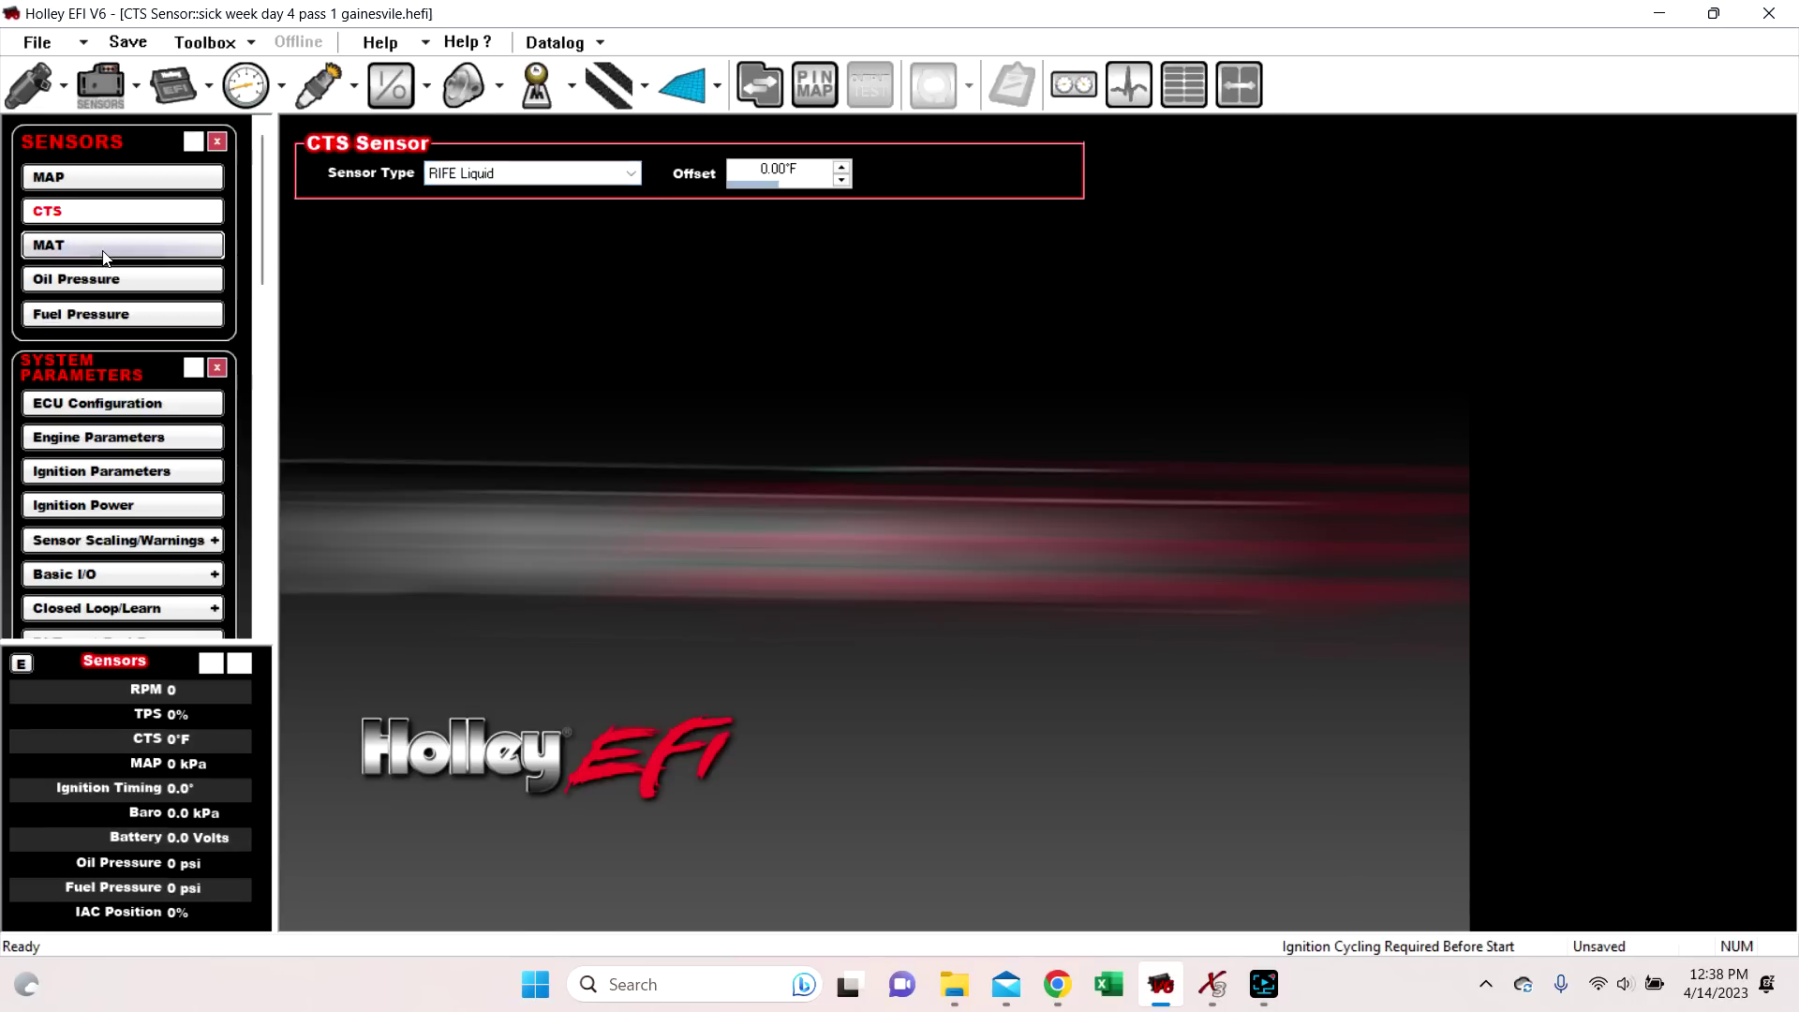
{"action": "left_click", "coordinate": [82, 246]}
{"action": "left_click", "coordinate": [557, 172]}
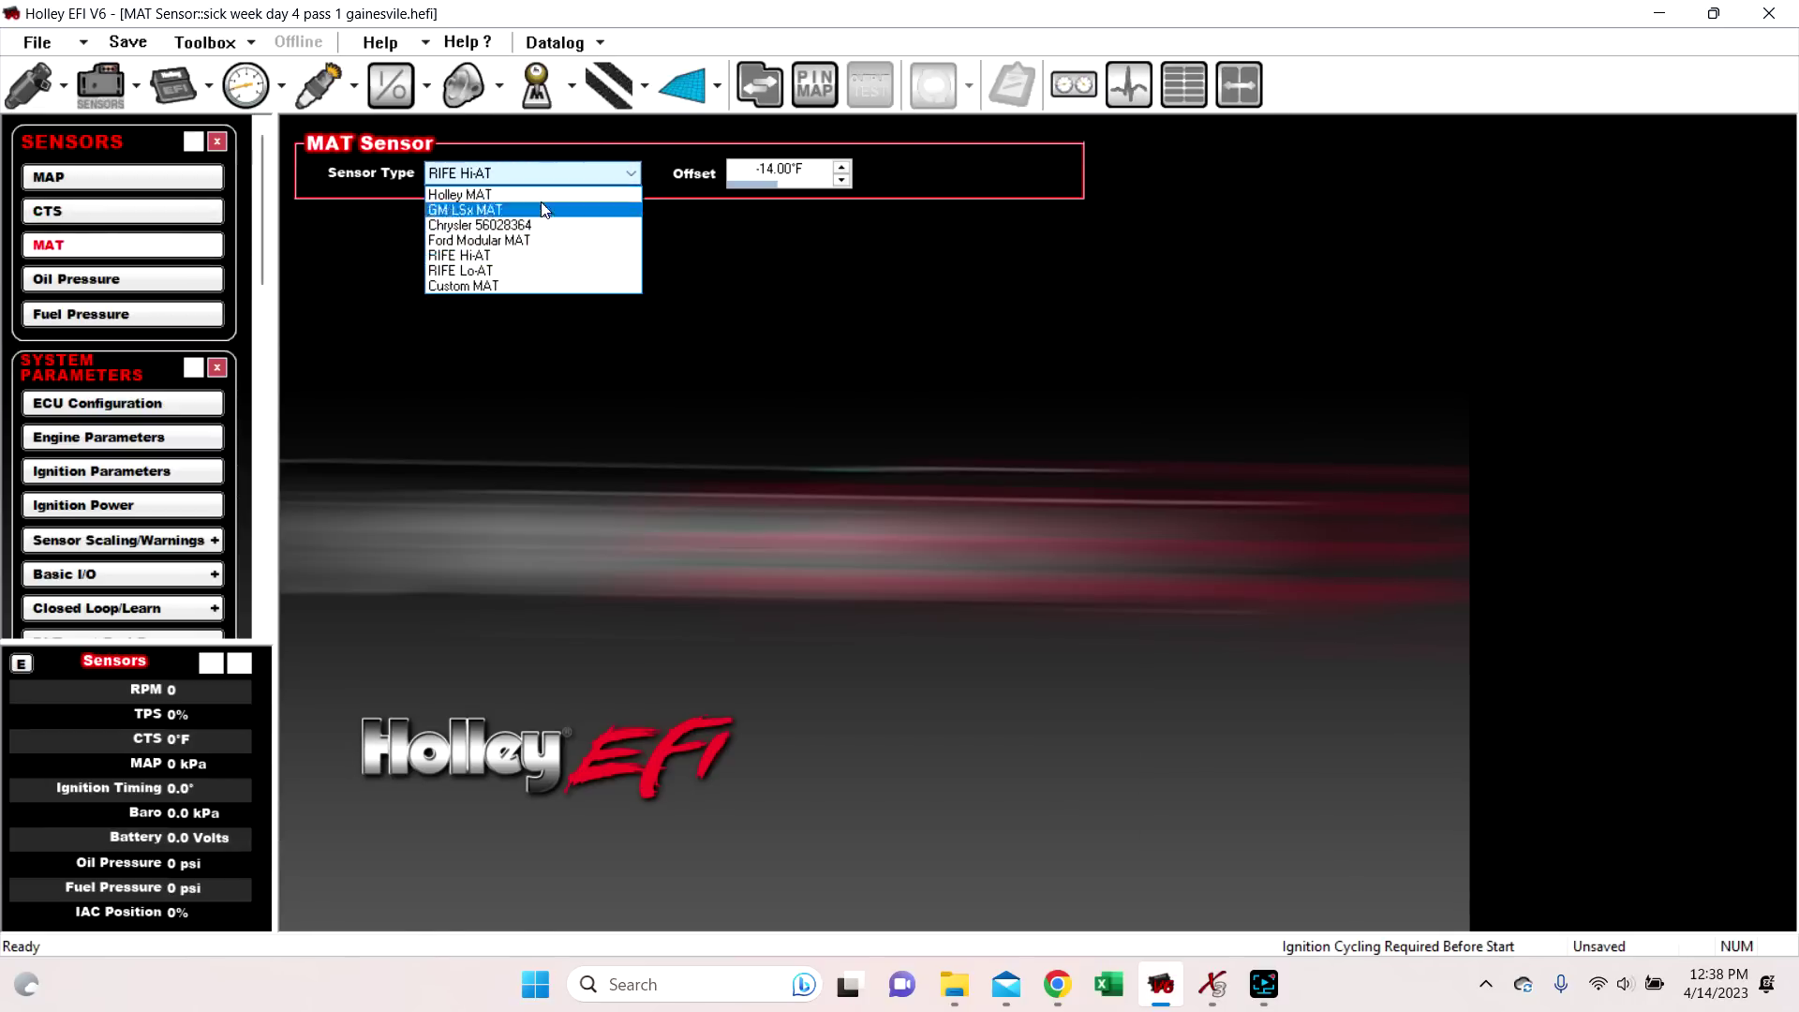
{"action": "left_click", "coordinate": [81, 281]}
{"action": "left_click", "coordinate": [610, 174]}
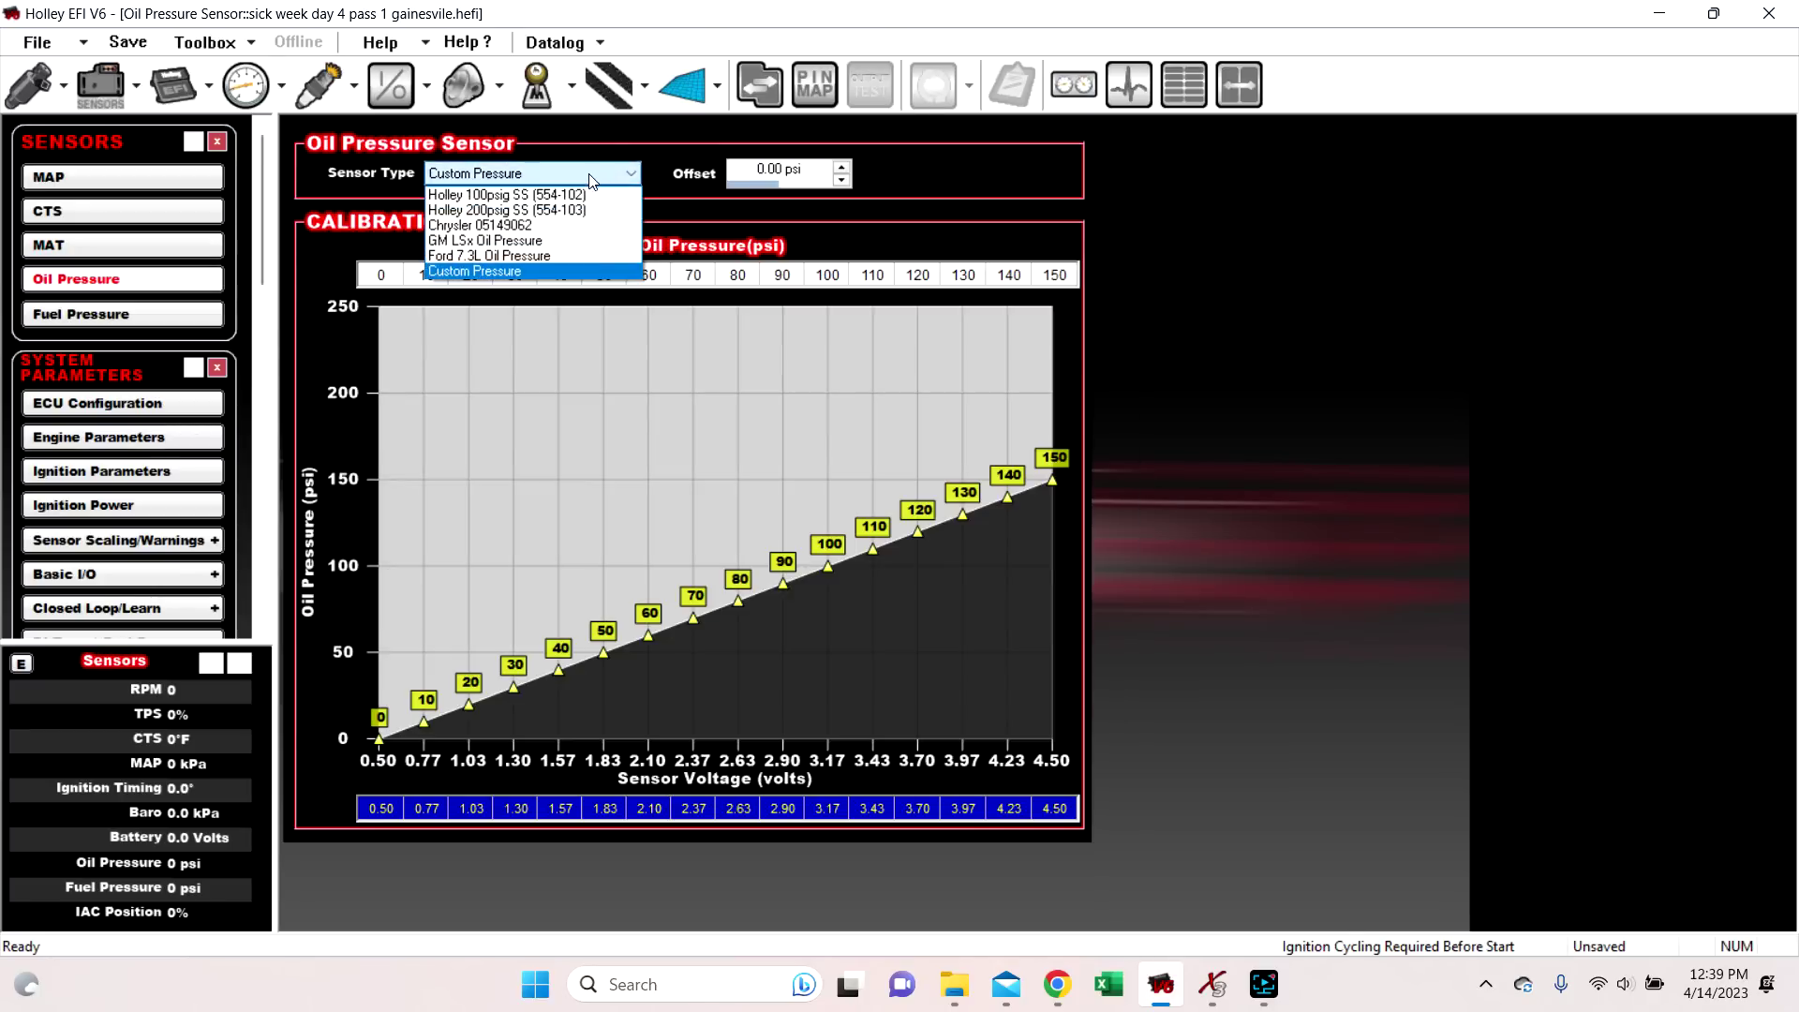
{"action": "left_click", "coordinate": [581, 271]}
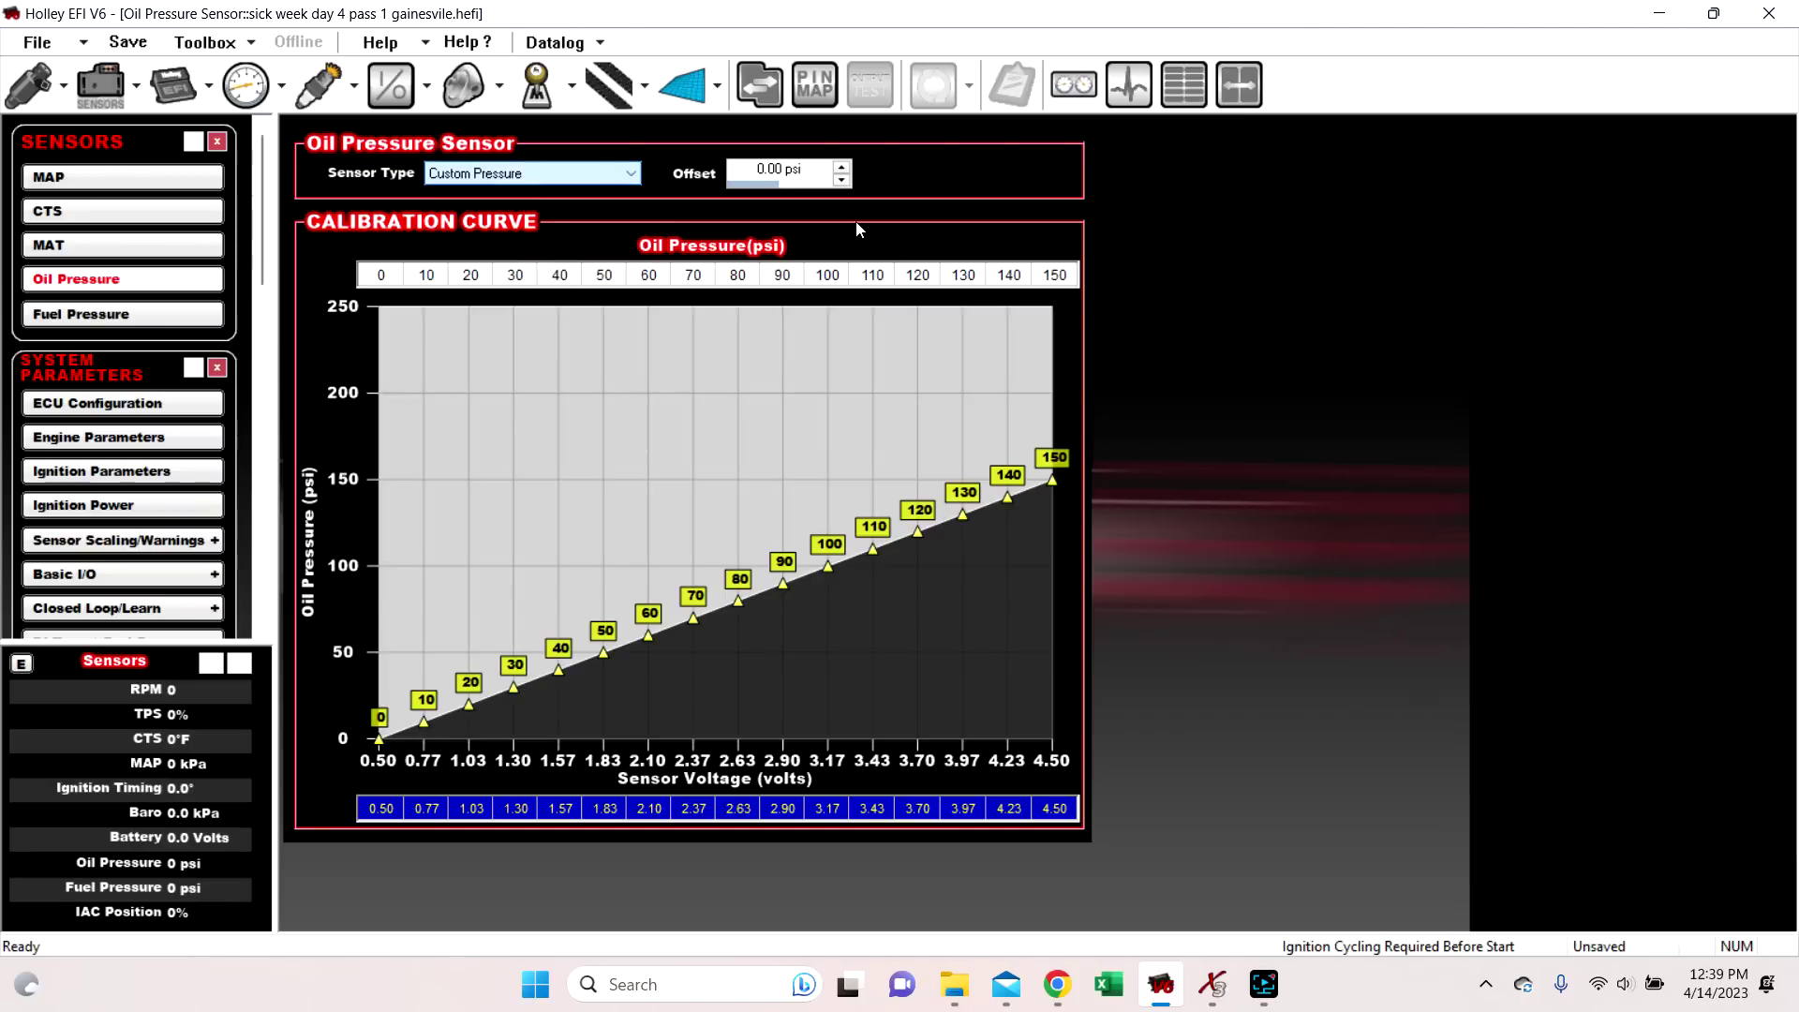
Enable input #57 and set its type to 5 Volt
{"action": "left_click", "coordinate": [375, 82]}
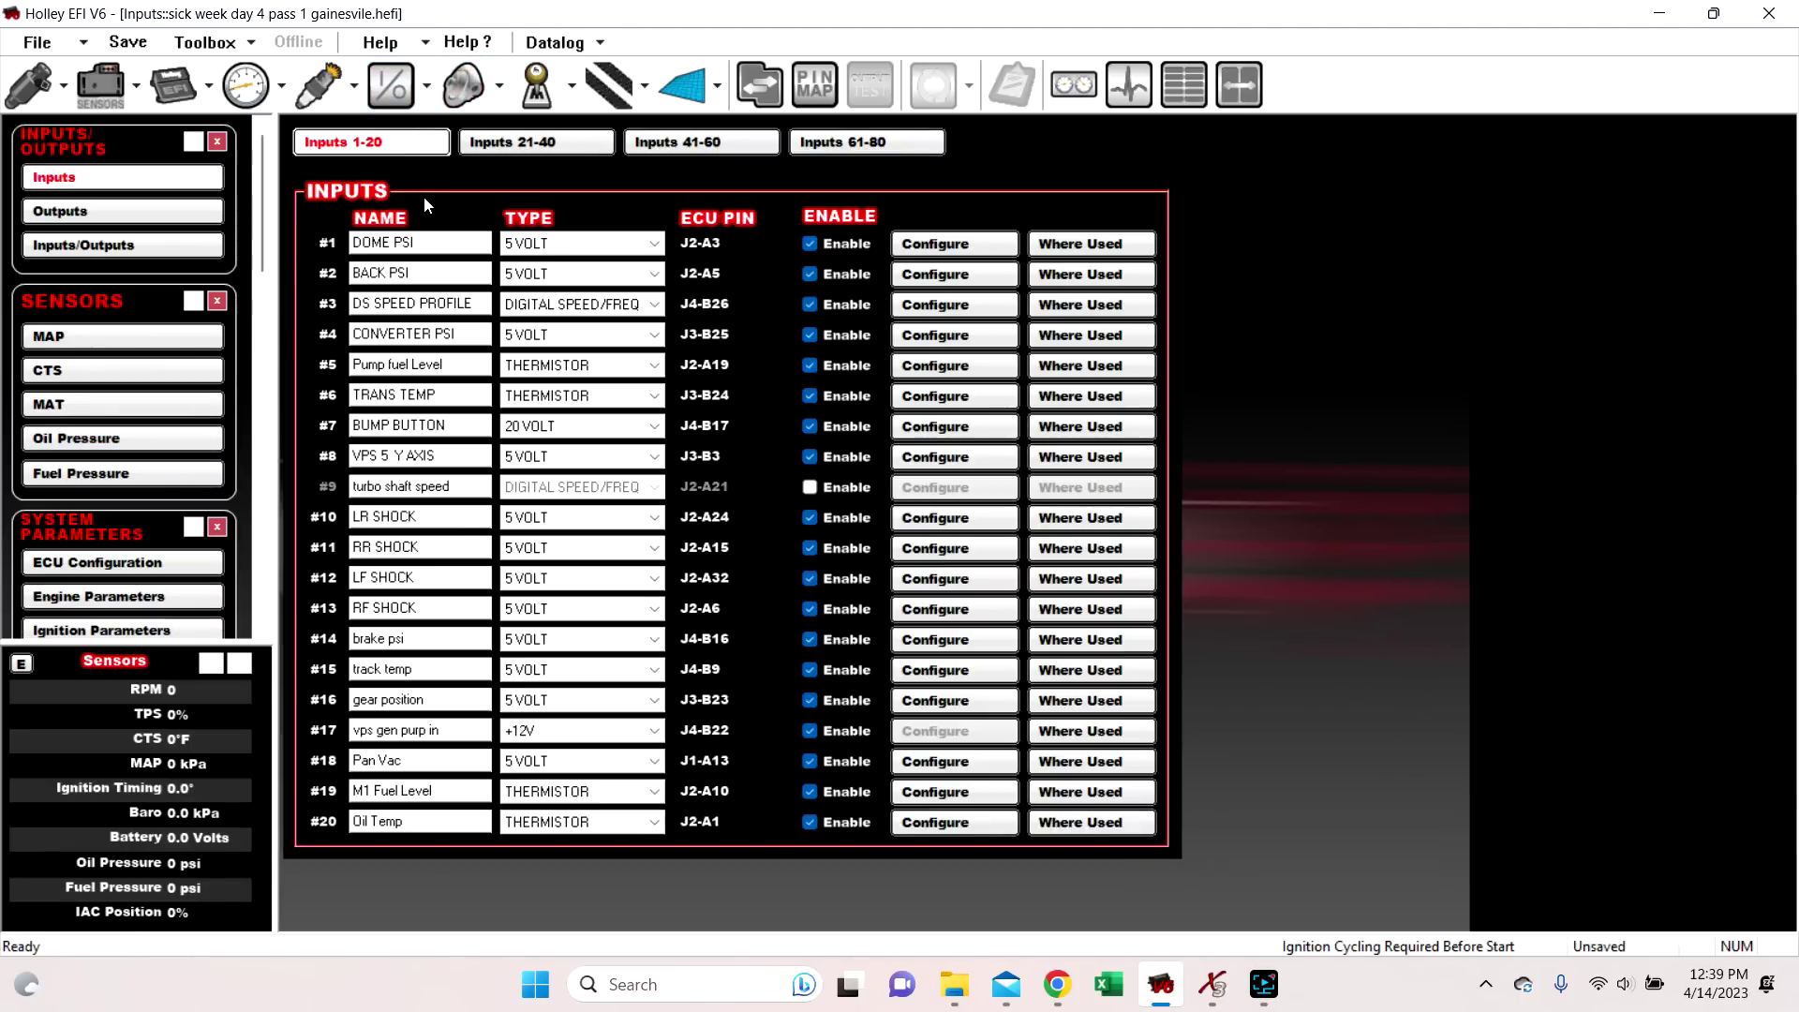
{"action": "left_click", "coordinate": [670, 142]}
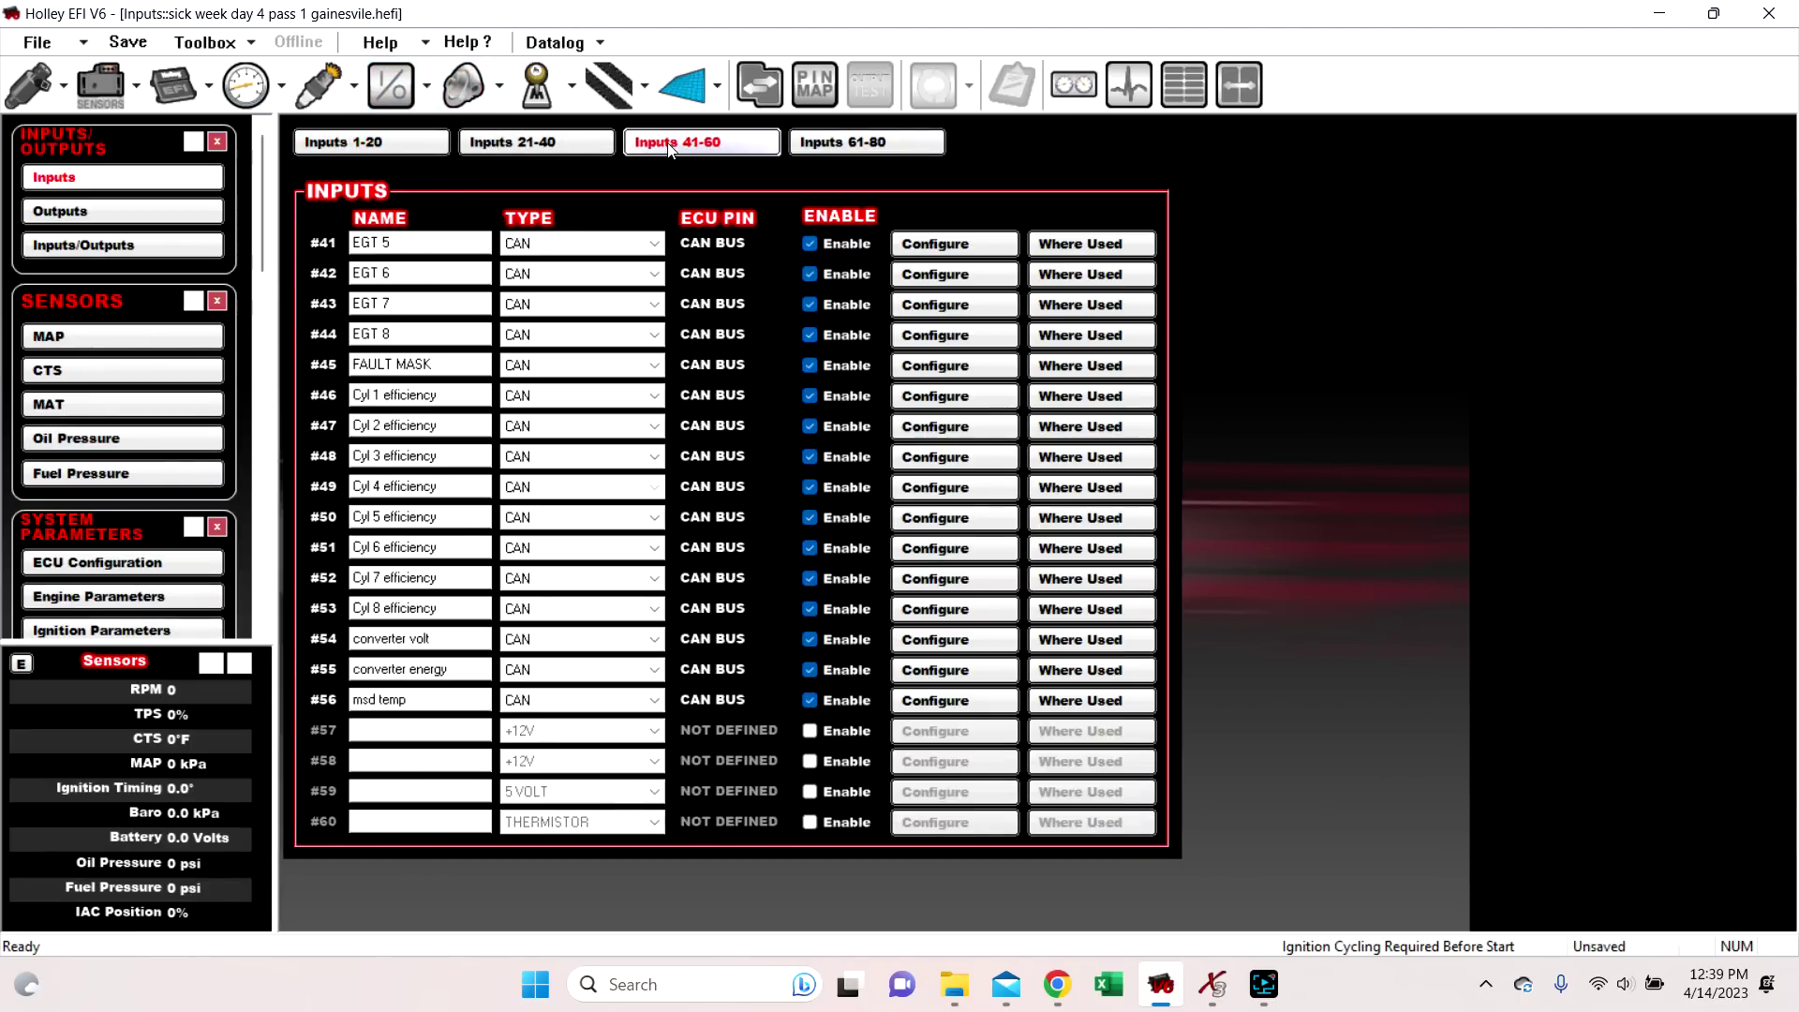
{"action": "left_click", "coordinate": [810, 730]}
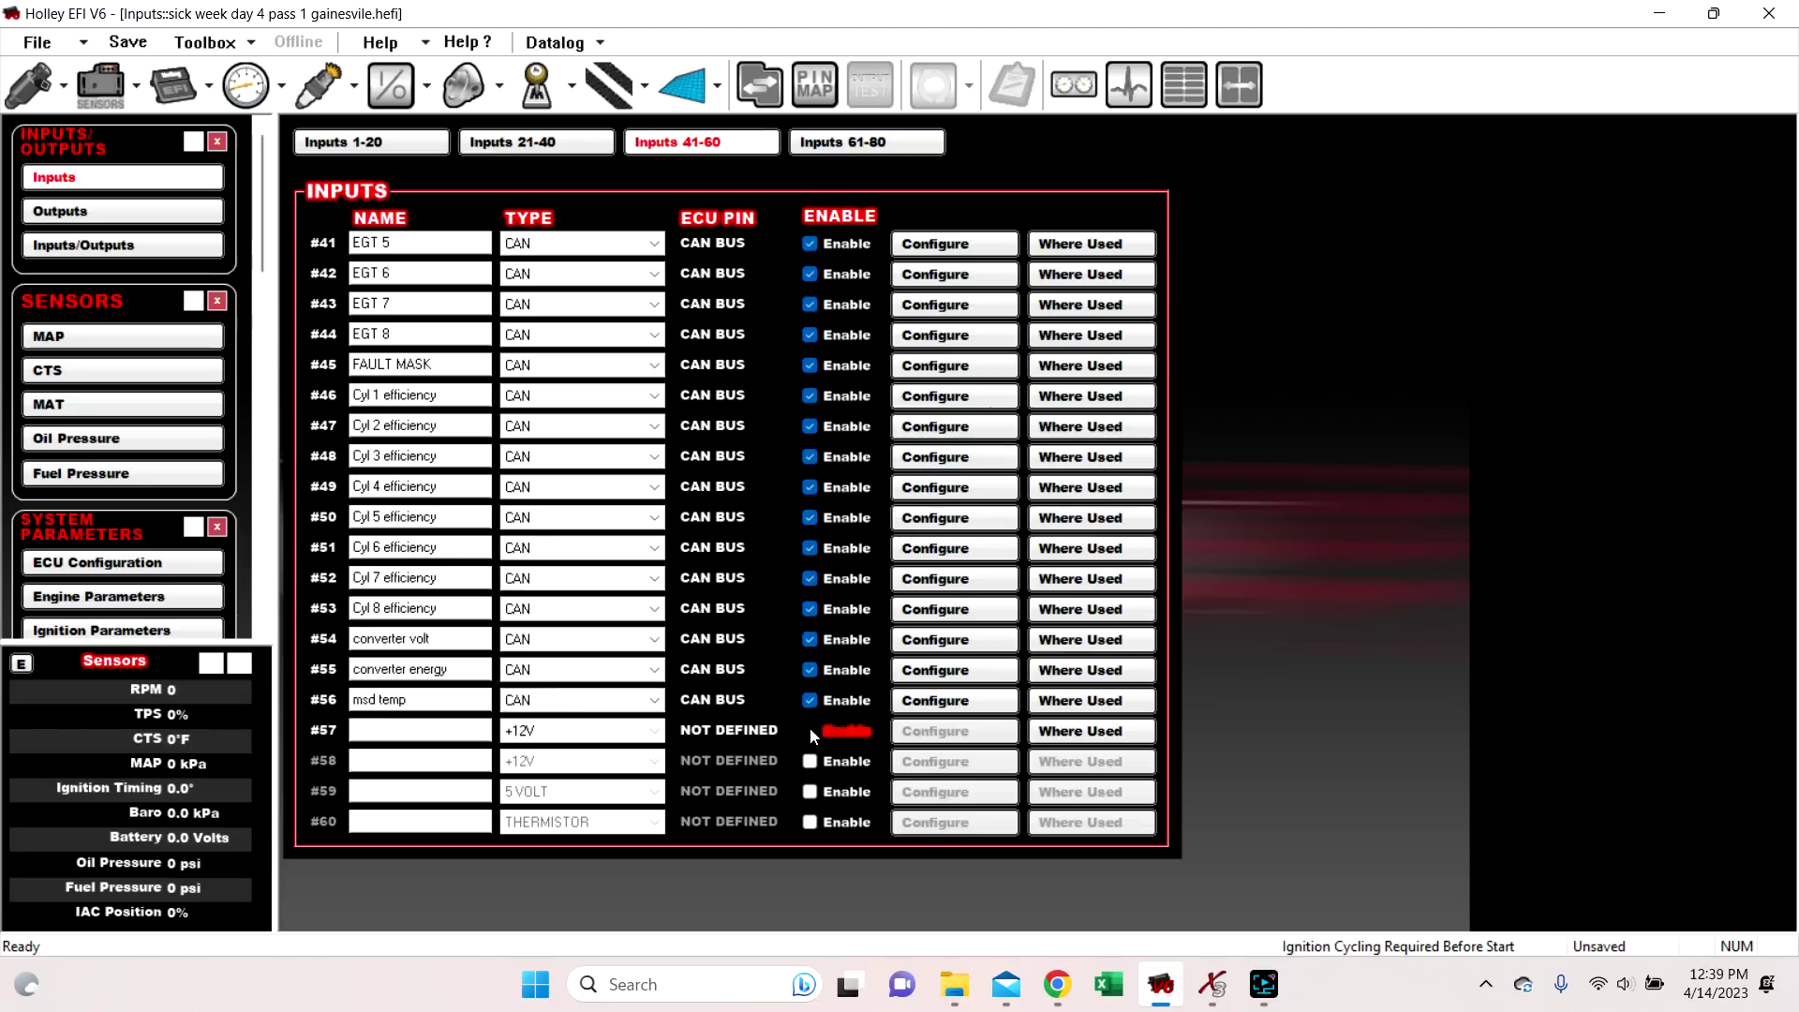
{"action": "left_click", "coordinate": [600, 730]}
{"action": "left_click", "coordinate": [559, 798]}
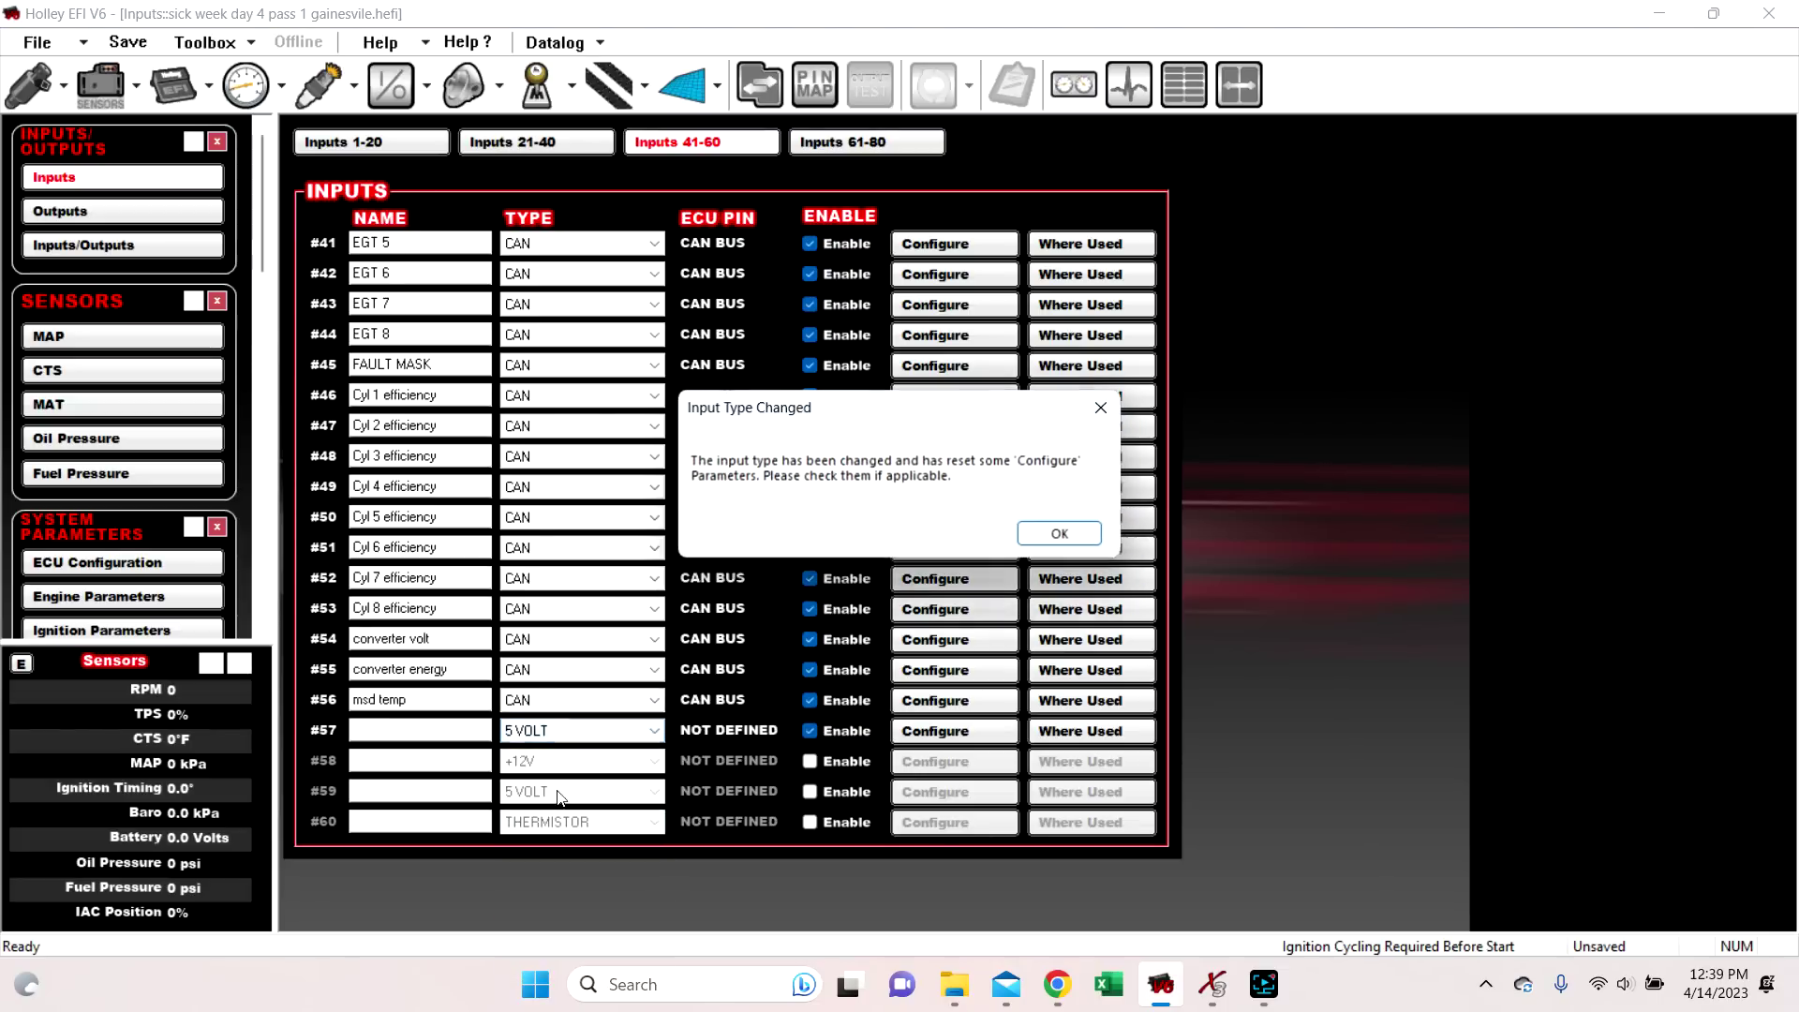
{"action": "left_click", "coordinate": [1063, 533]}
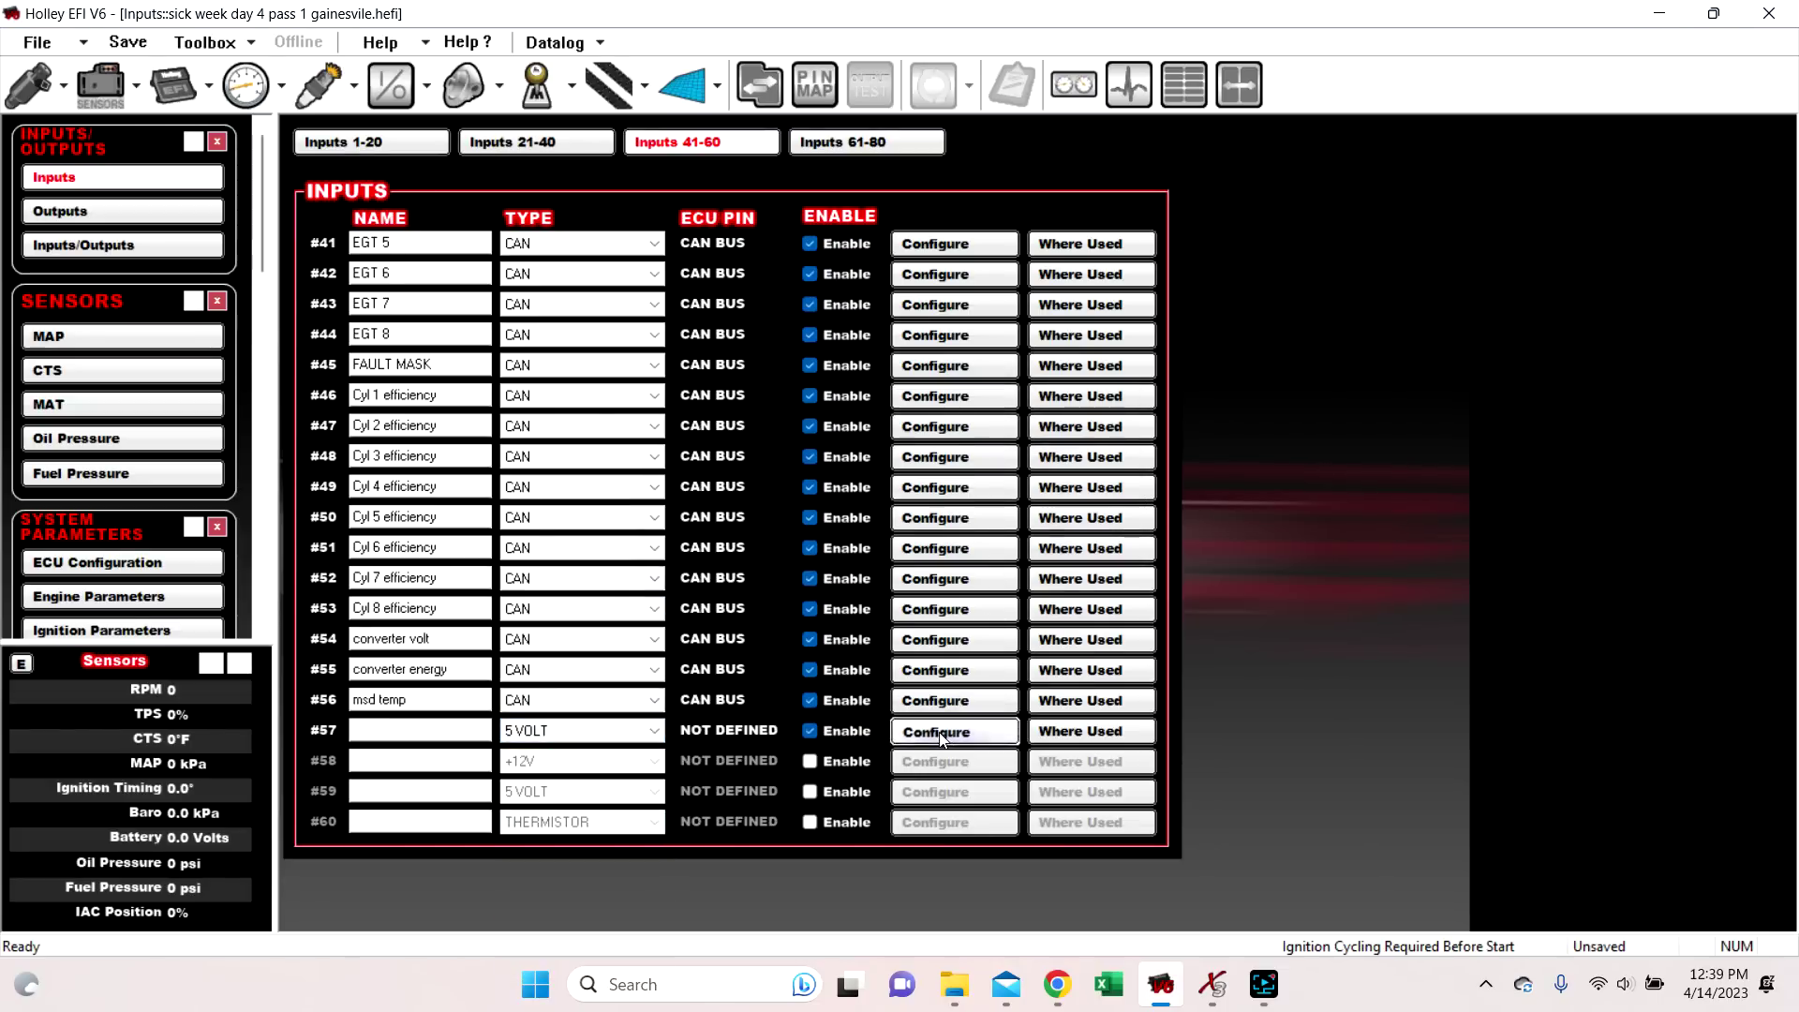
Configure input #57 as a Racepak Vacuum Sensor (810-PT-VB)
{"action": "left_click", "coordinate": [942, 737]}
{"action": "left_click", "coordinate": [562, 201]}
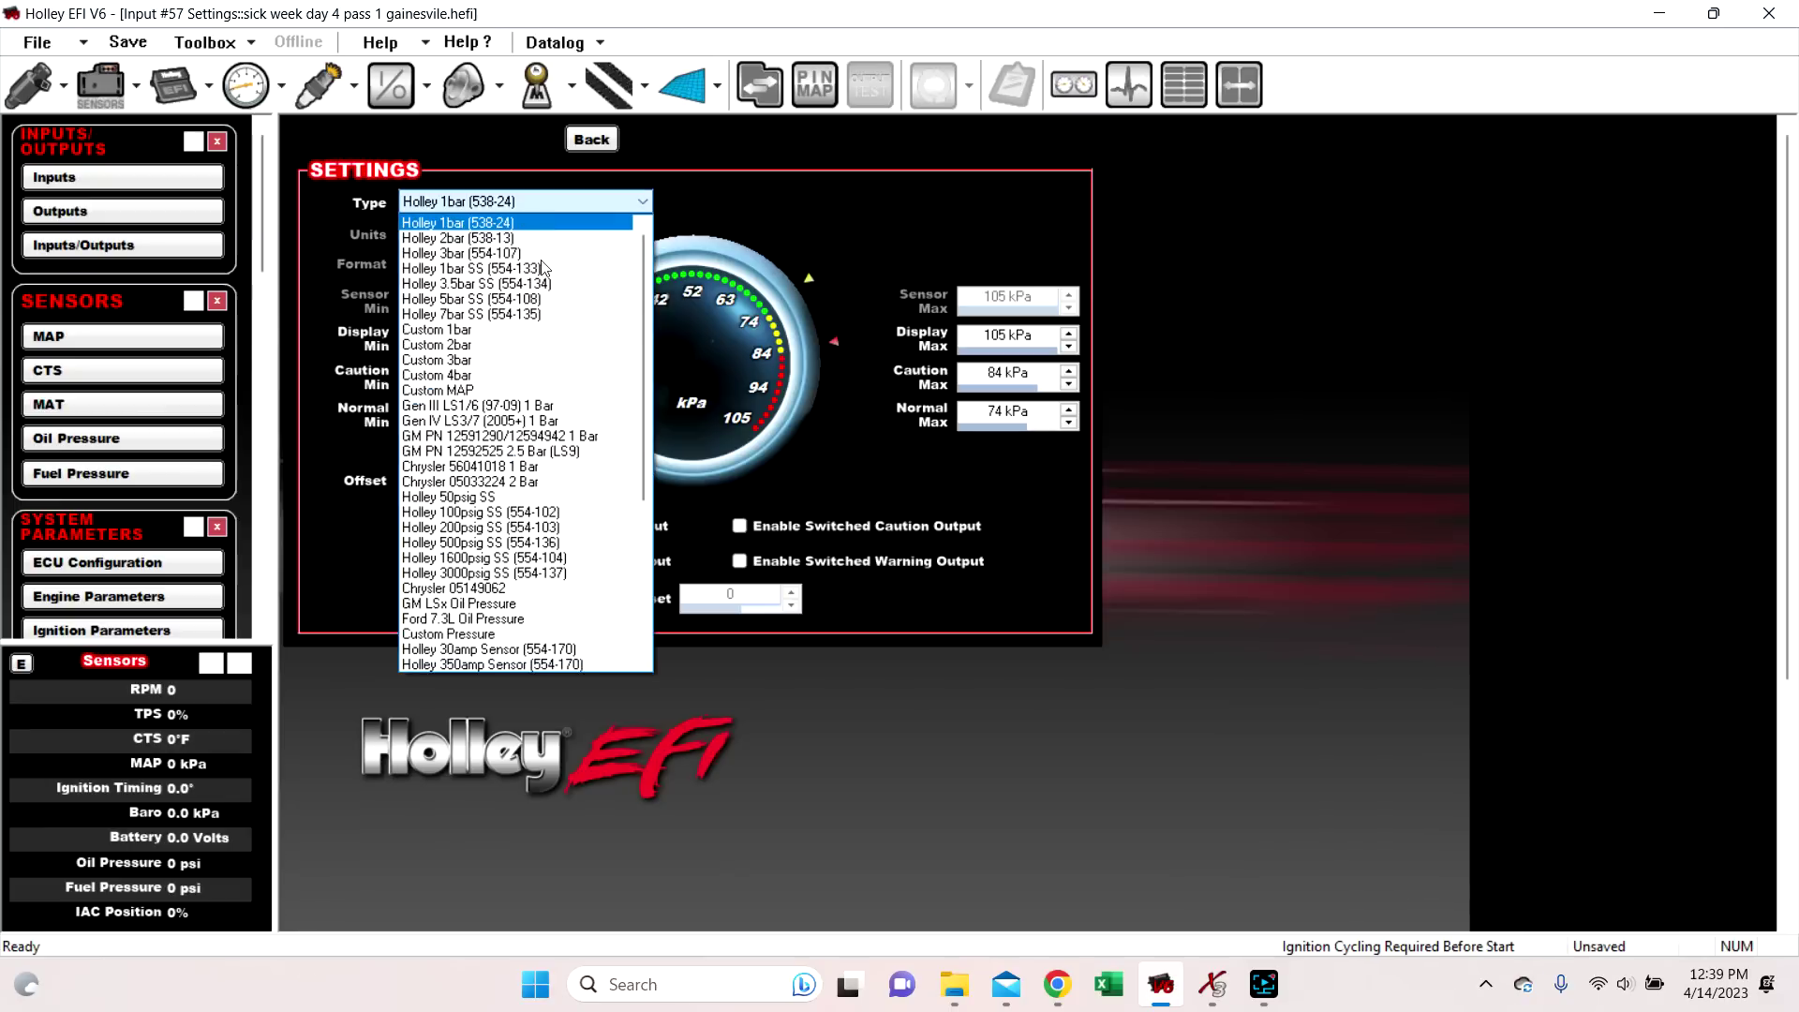
{"action": "scroll", "coordinate": [553, 310], "scroll_direction": "down", "scroll_amount": 6}
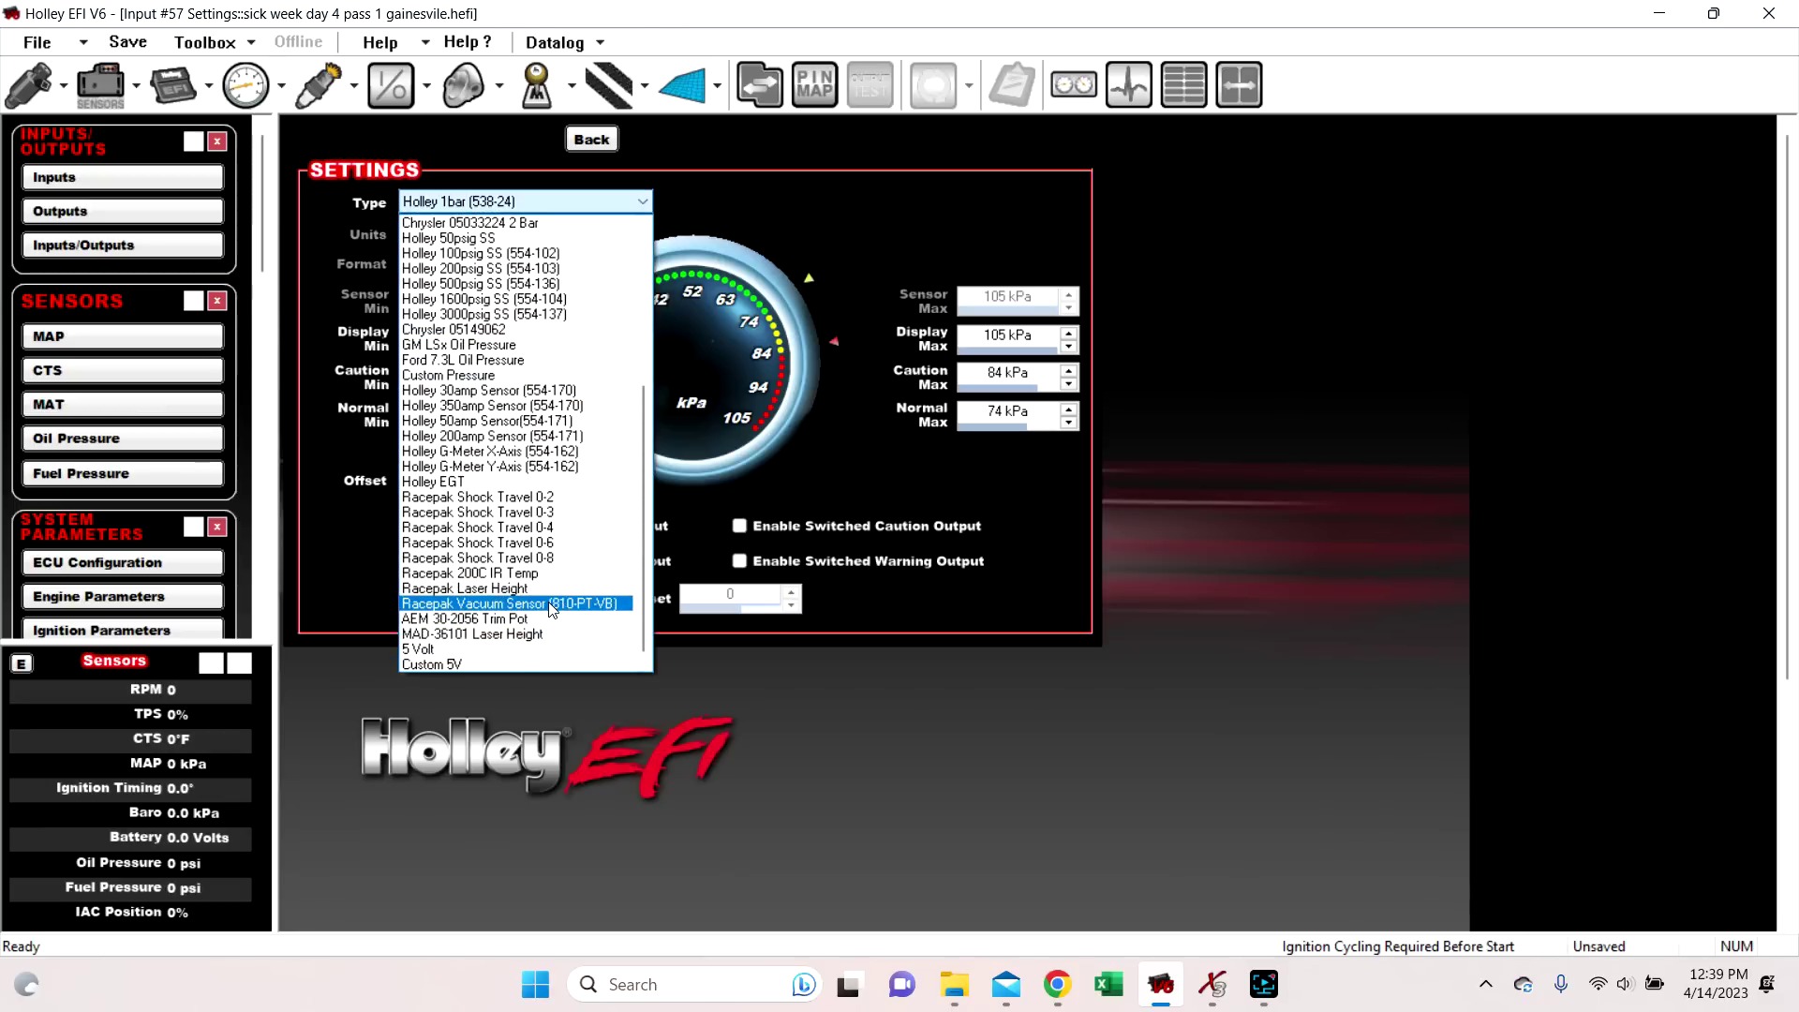
{"action": "left_click", "coordinate": [489, 605]}
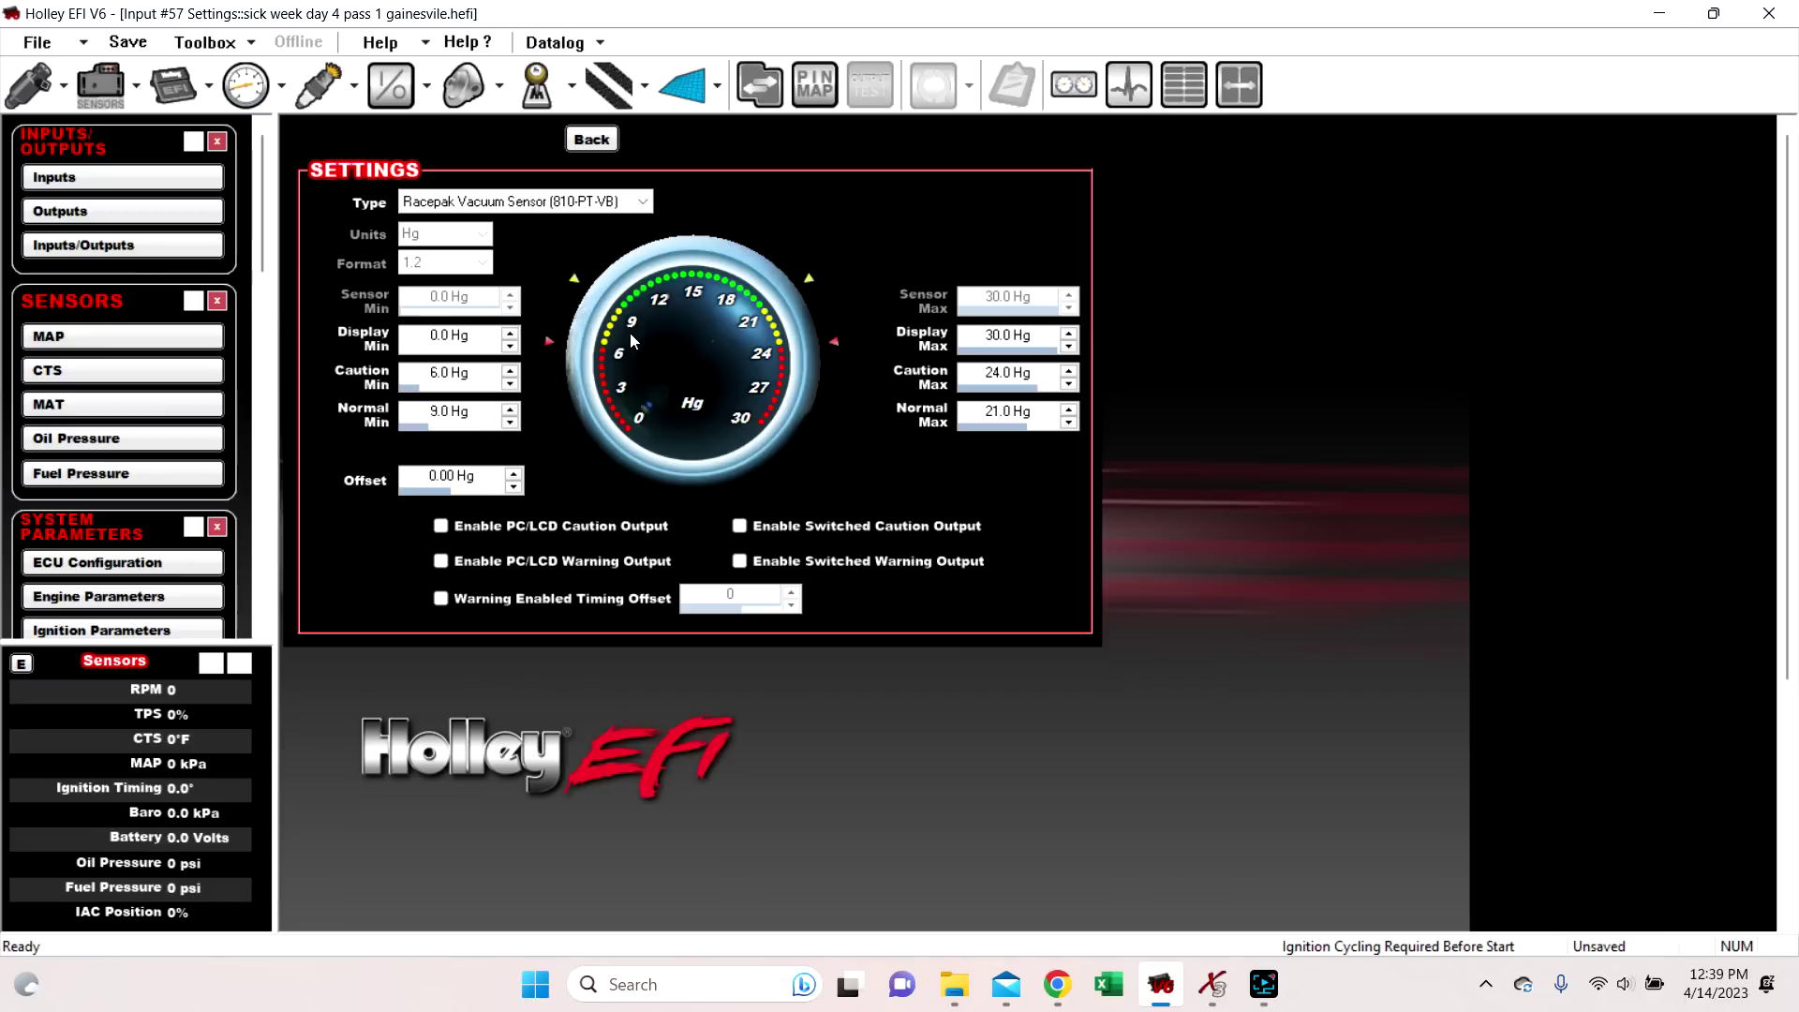
Try AEM 30-2056 Trim Pot as the type of input #57, finishing with the type set to MAD-36101 Laser Height
{"action": "left_click", "coordinate": [581, 201]}
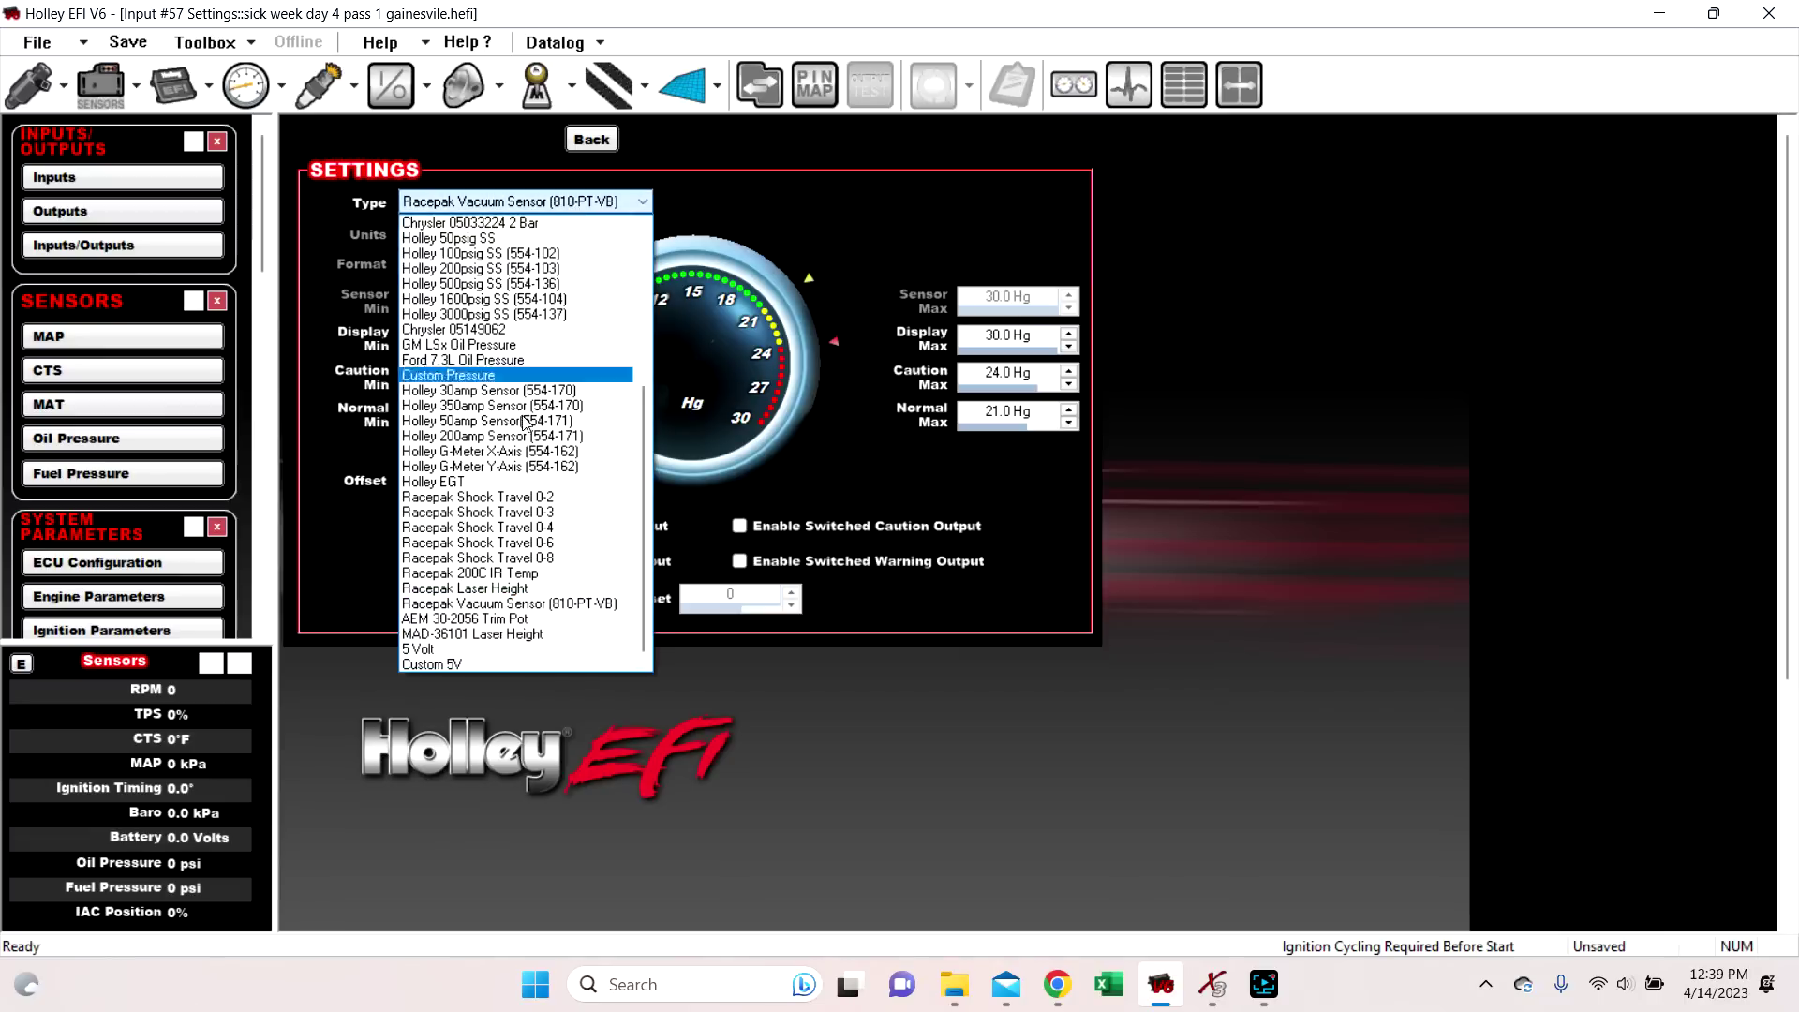
{"action": "left_click", "coordinate": [529, 619]}
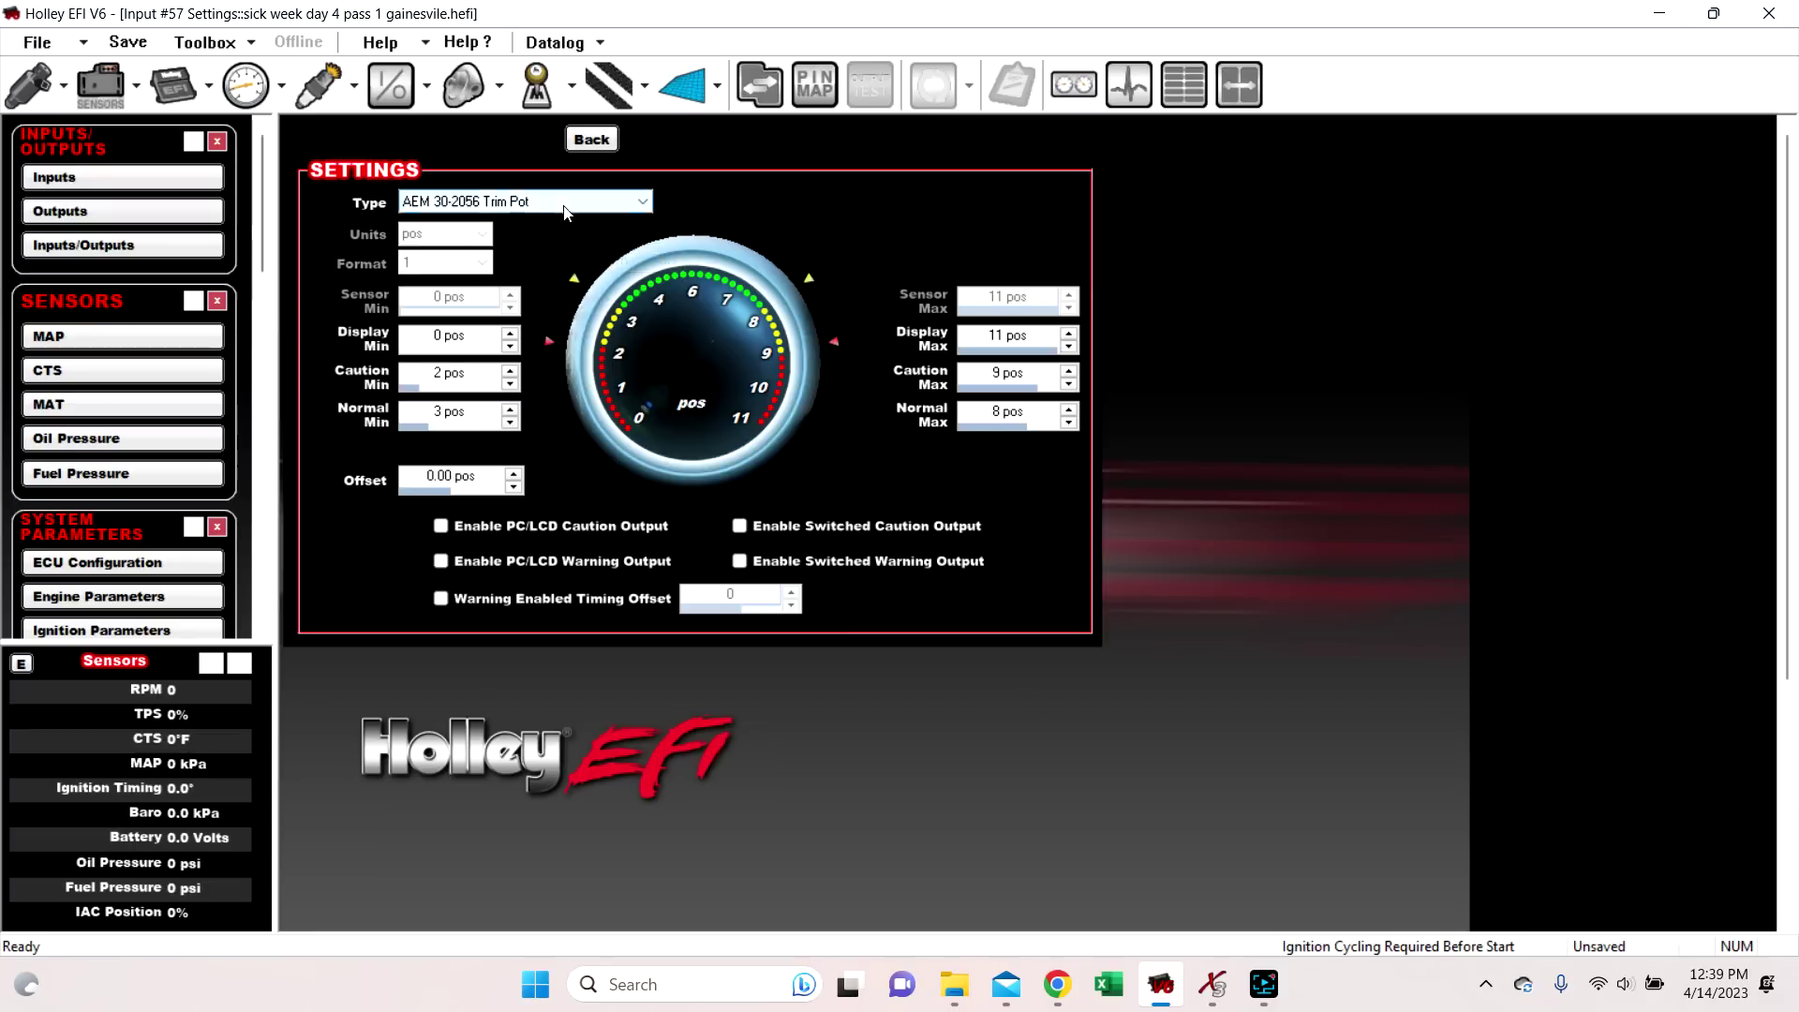
{"action": "left_click", "coordinate": [628, 201]}
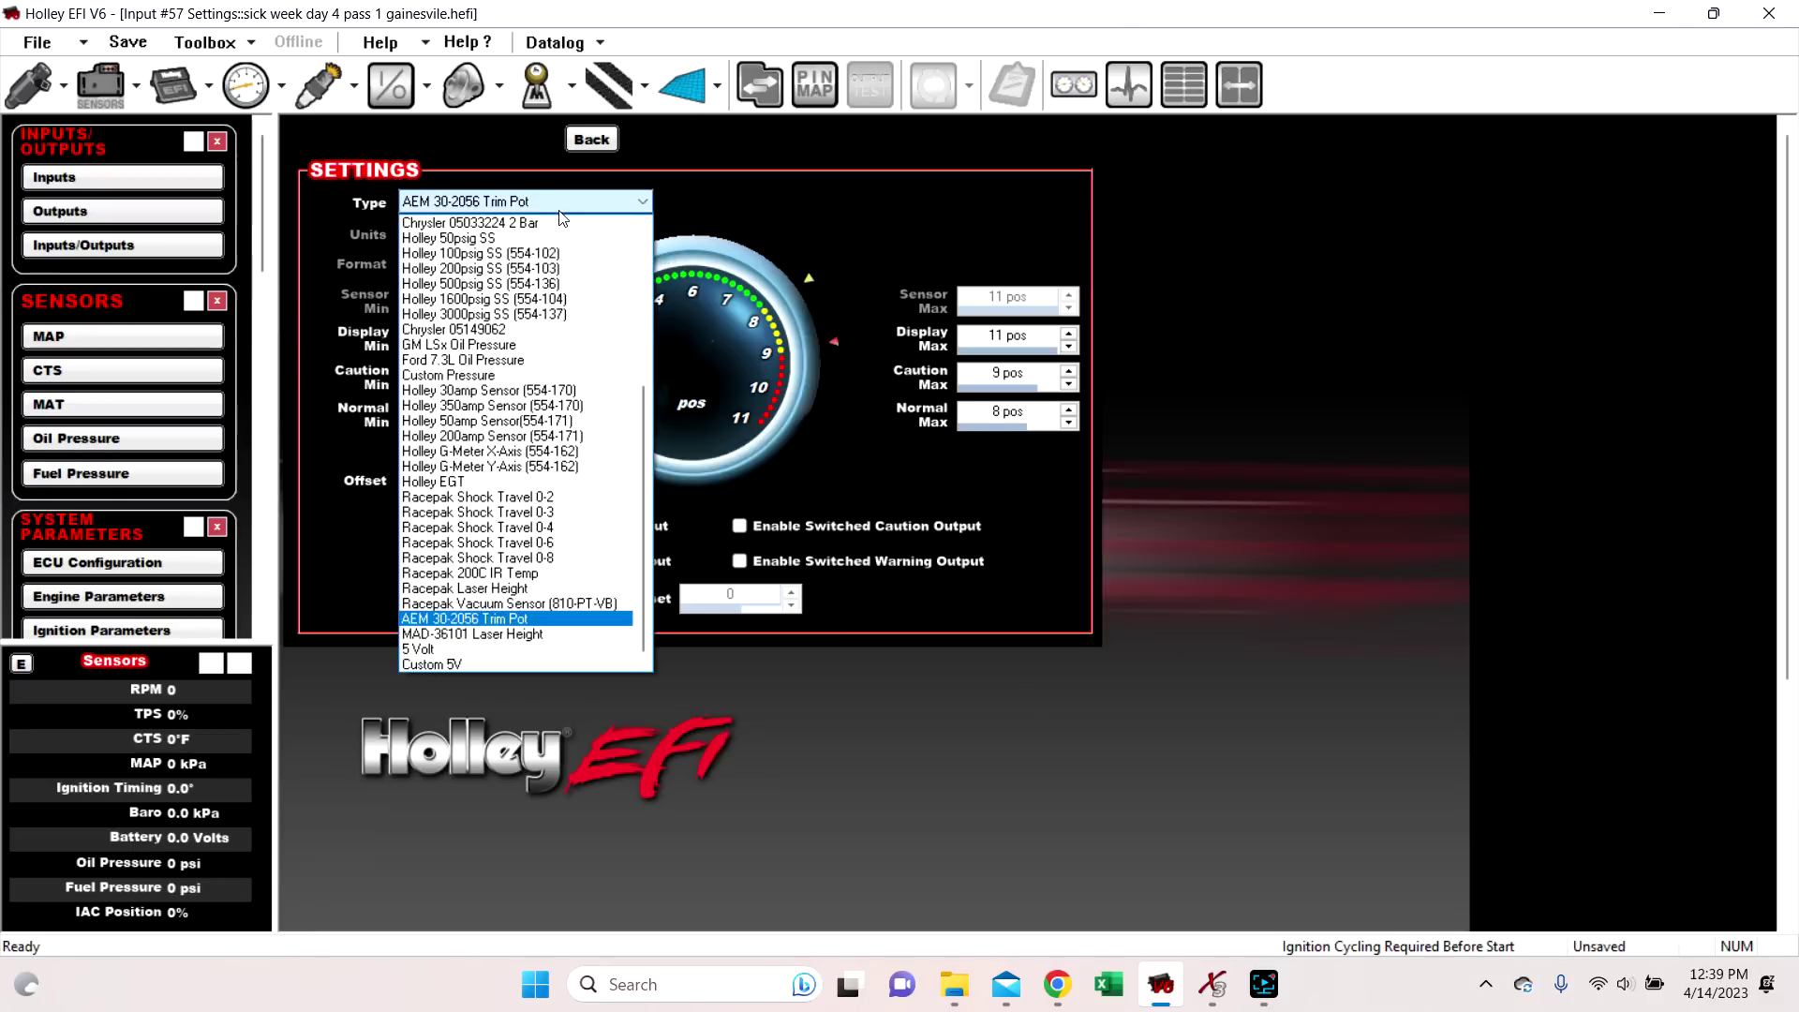
{"action": "left_click", "coordinate": [459, 636]}
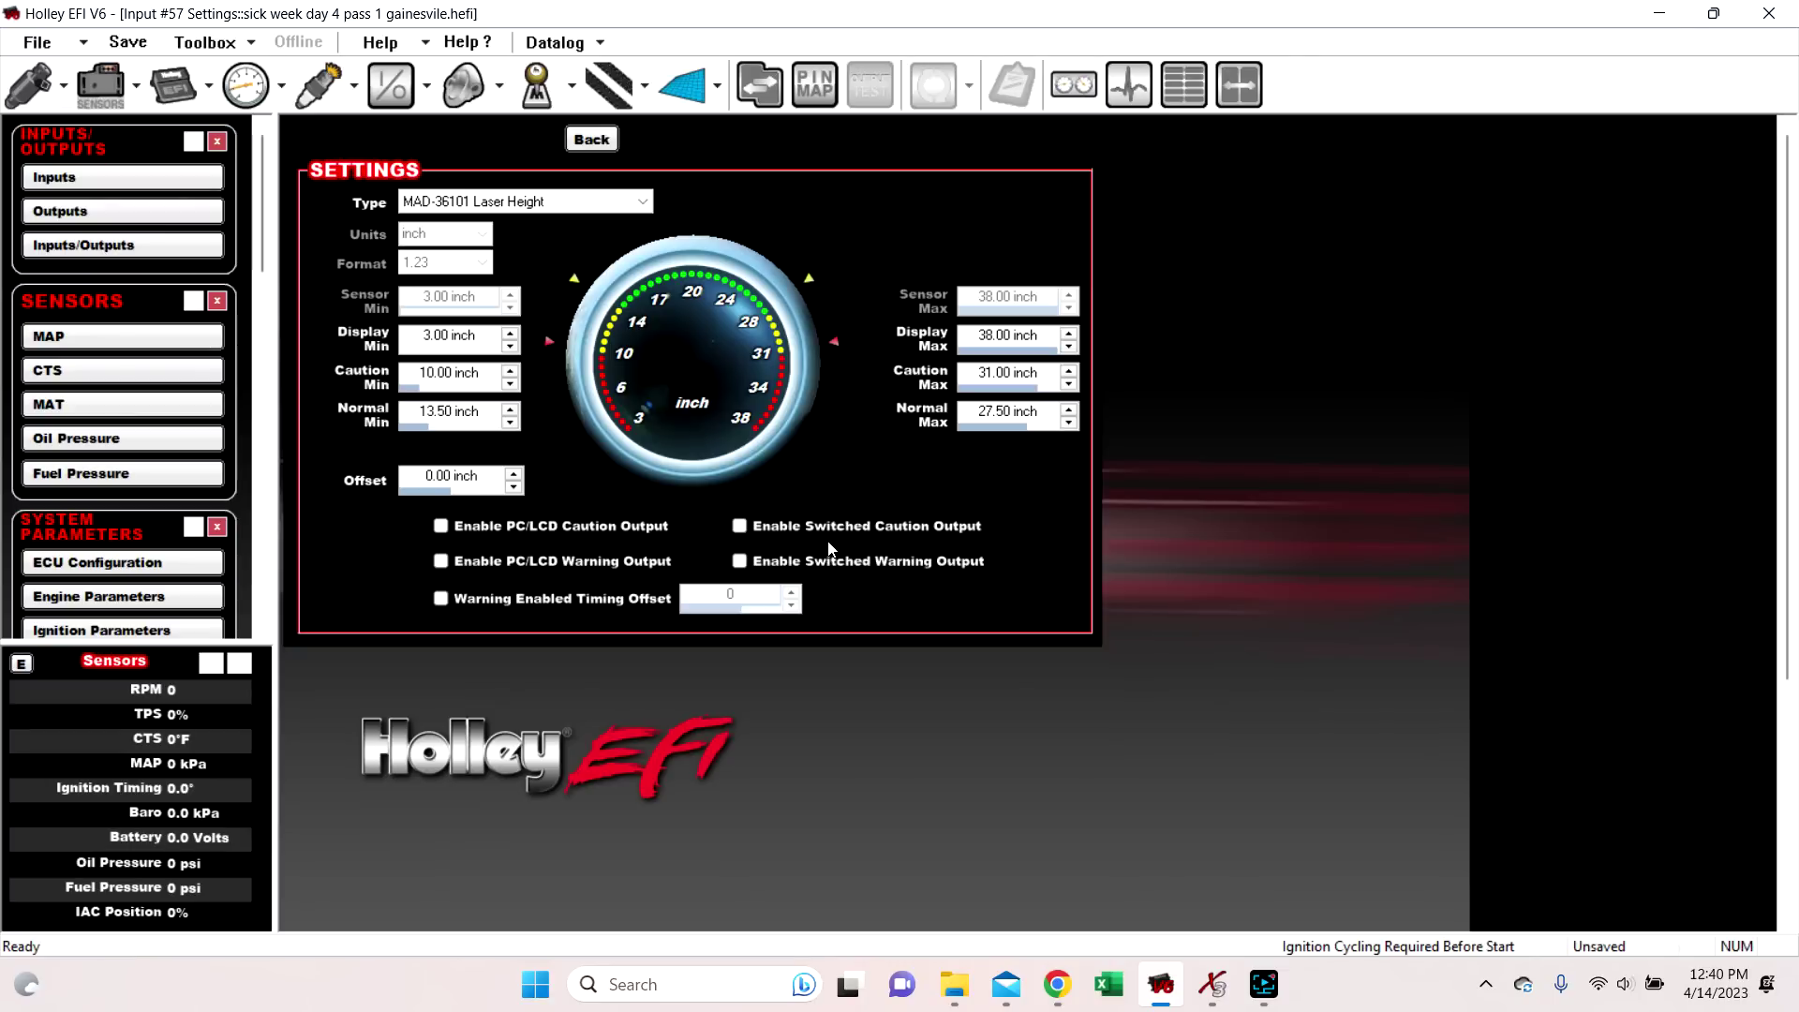
Switch to Chrome and review the software feature updates in the V6.0 Build 300 Revision Log
{"action": "mouse_move", "coordinate": [1064, 1002]}
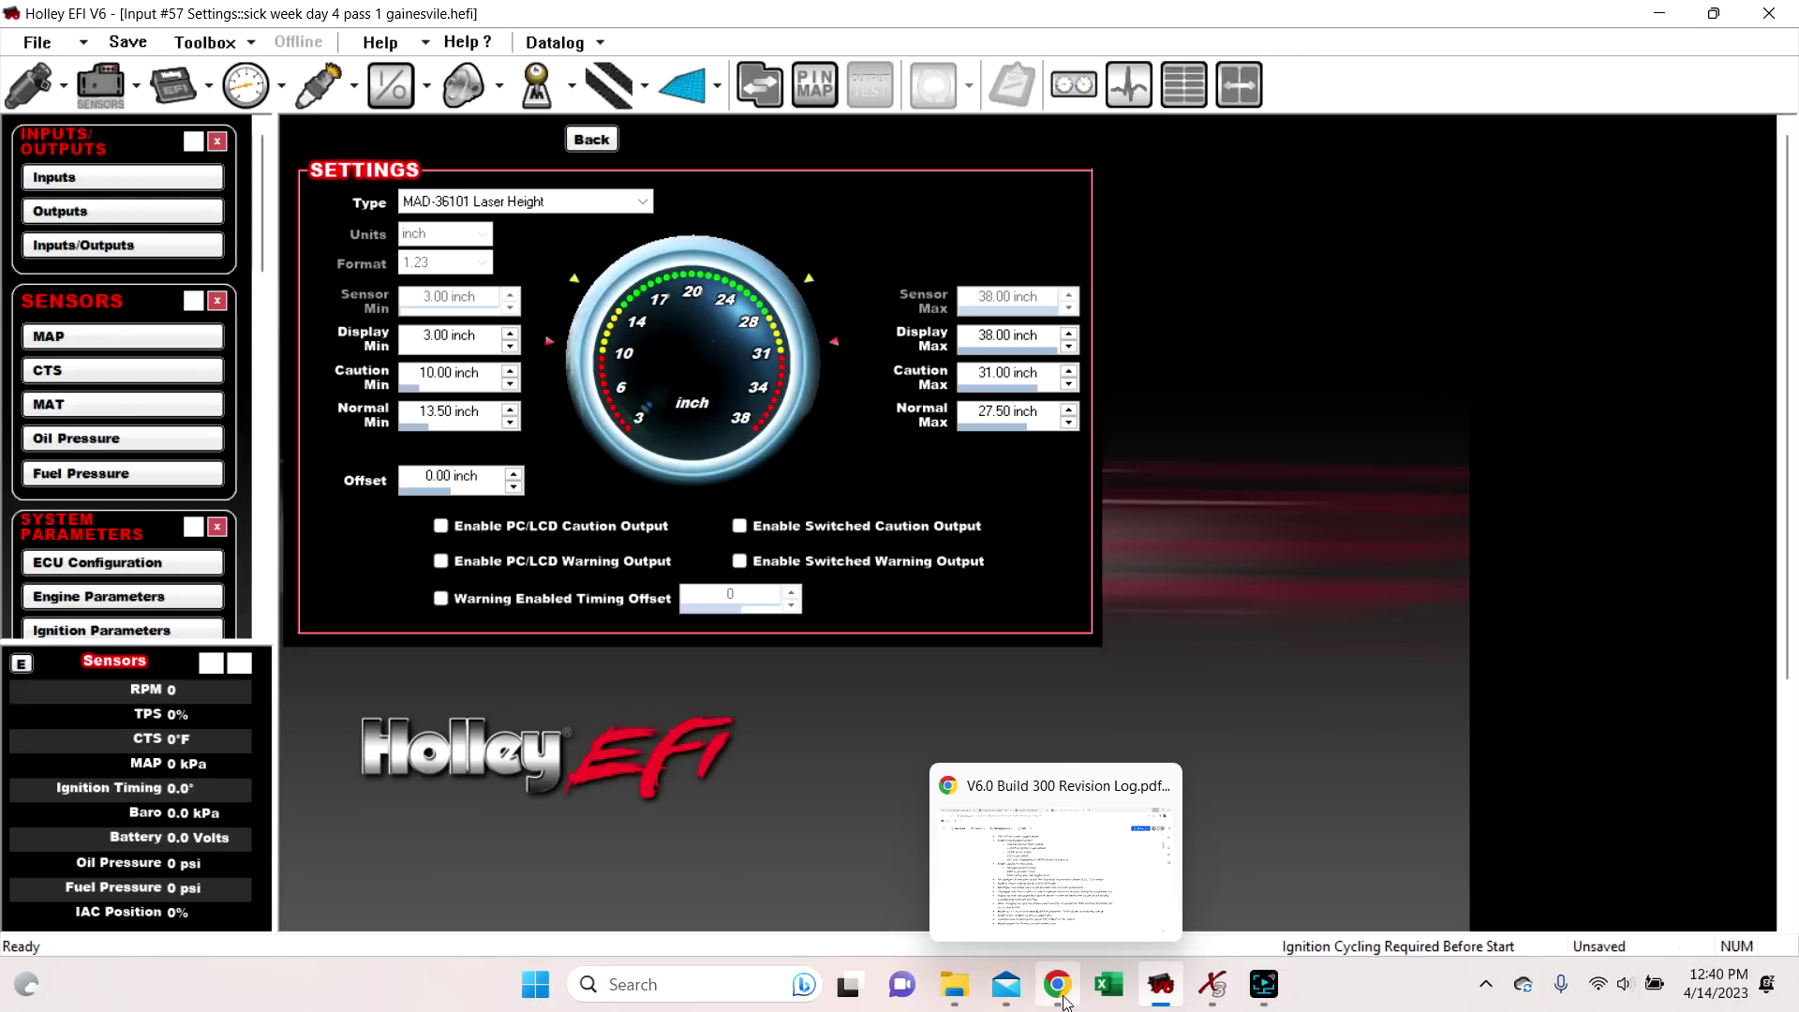
{"action": "left_click", "coordinate": [1071, 848]}
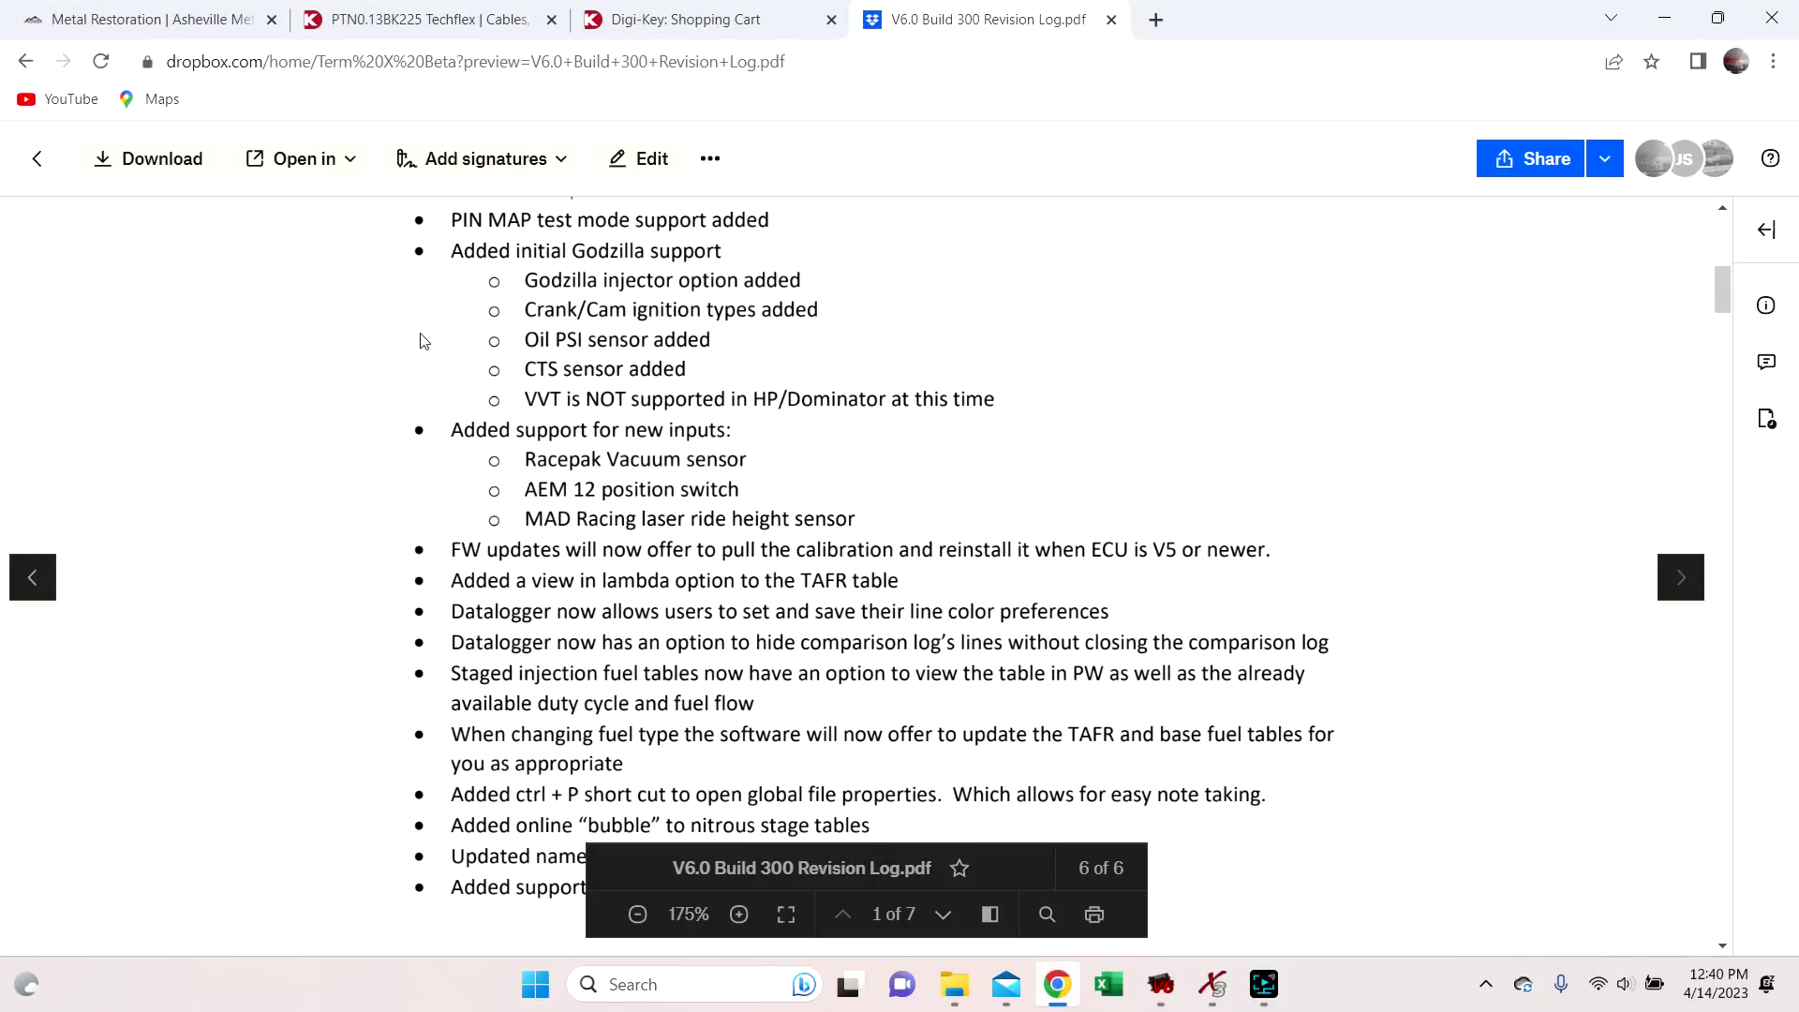
{"action": "scroll", "coordinate": [524, 412], "scroll_direction": "up", "scroll_amount": 5}
{"action": "scroll", "coordinate": [586, 403], "scroll_direction": "down", "scroll_amount": 3}
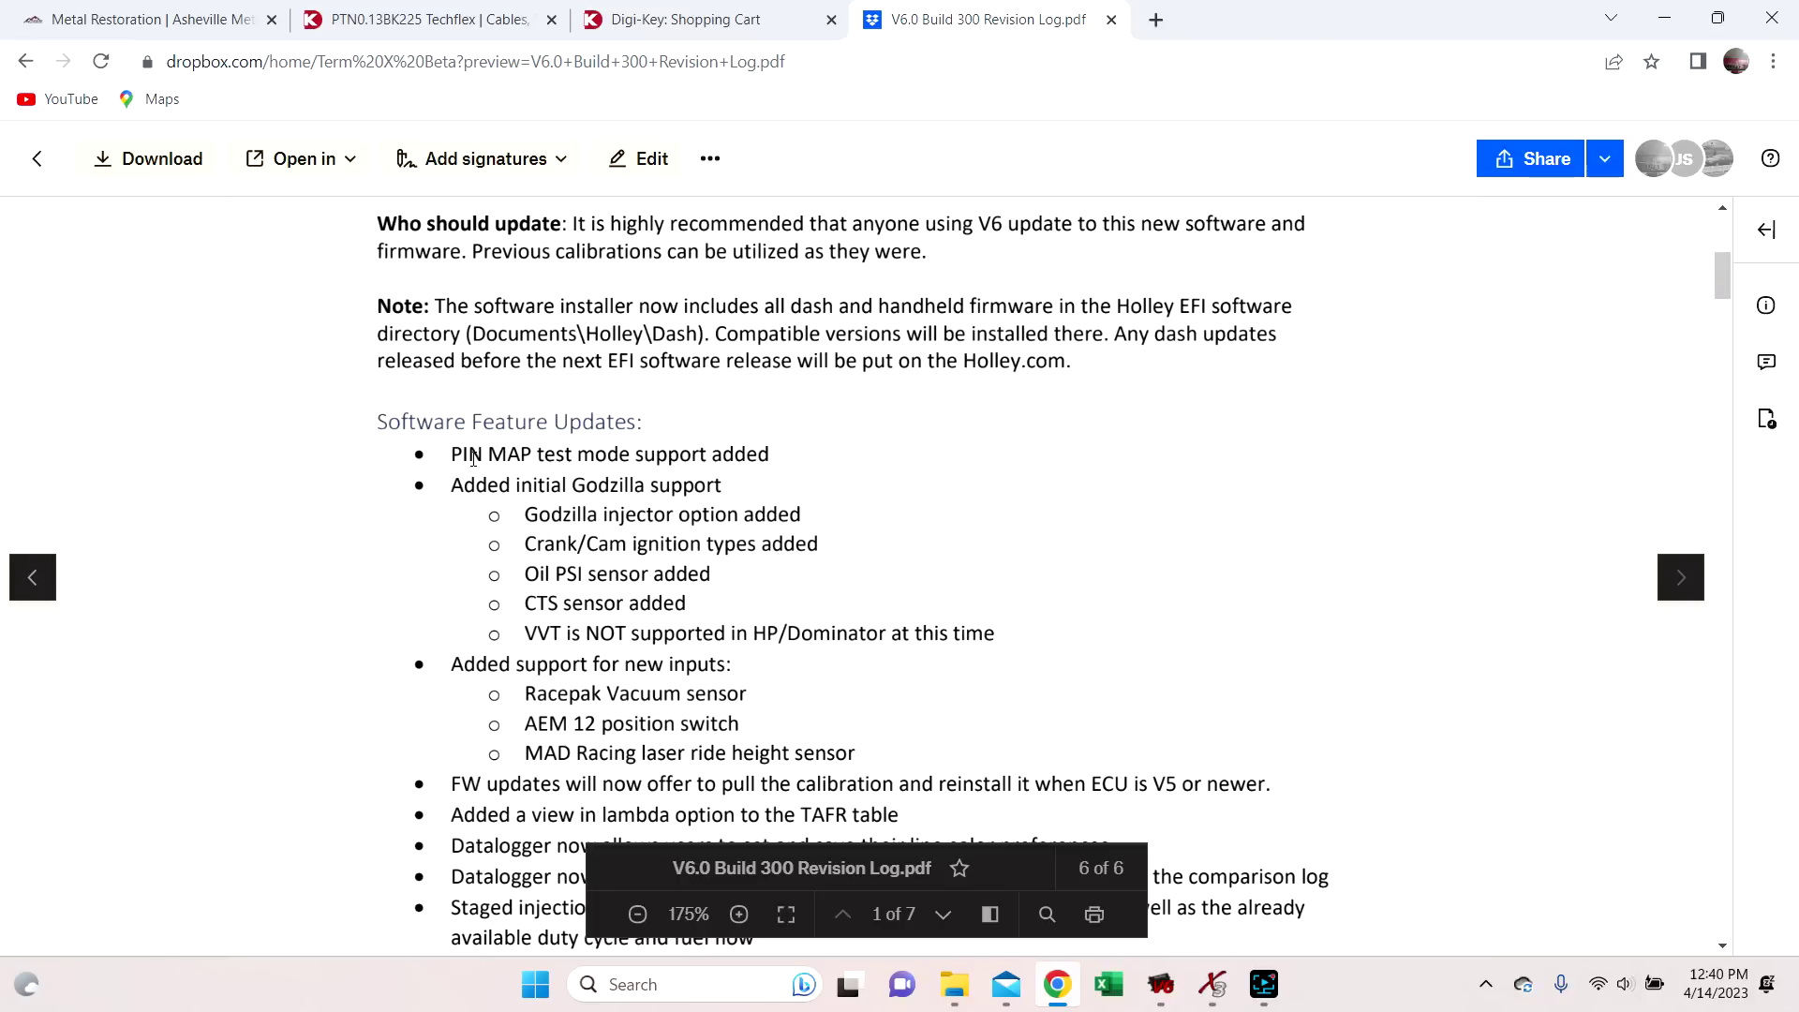
{"action": "scroll", "coordinate": [817, 481], "scroll_direction": "down", "scroll_amount": 4}
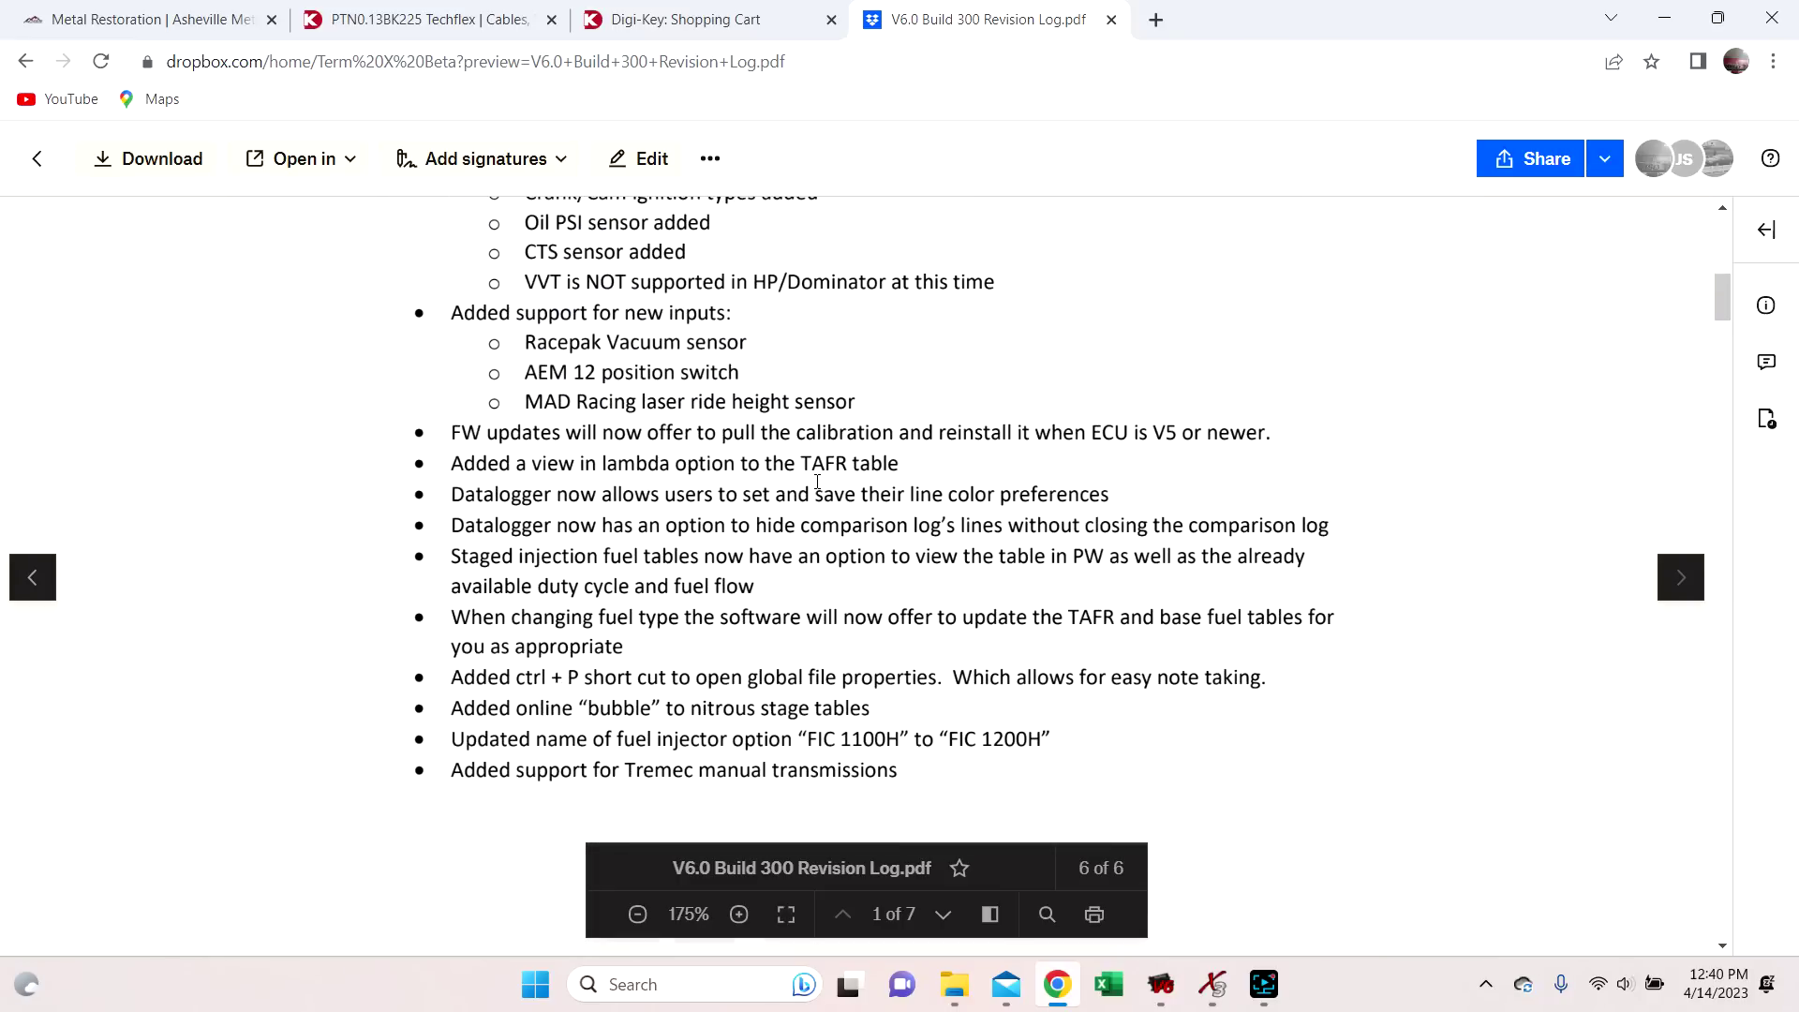
{"action": "scroll", "coordinate": [547, 434], "scroll_direction": "down", "scroll_amount": 3}
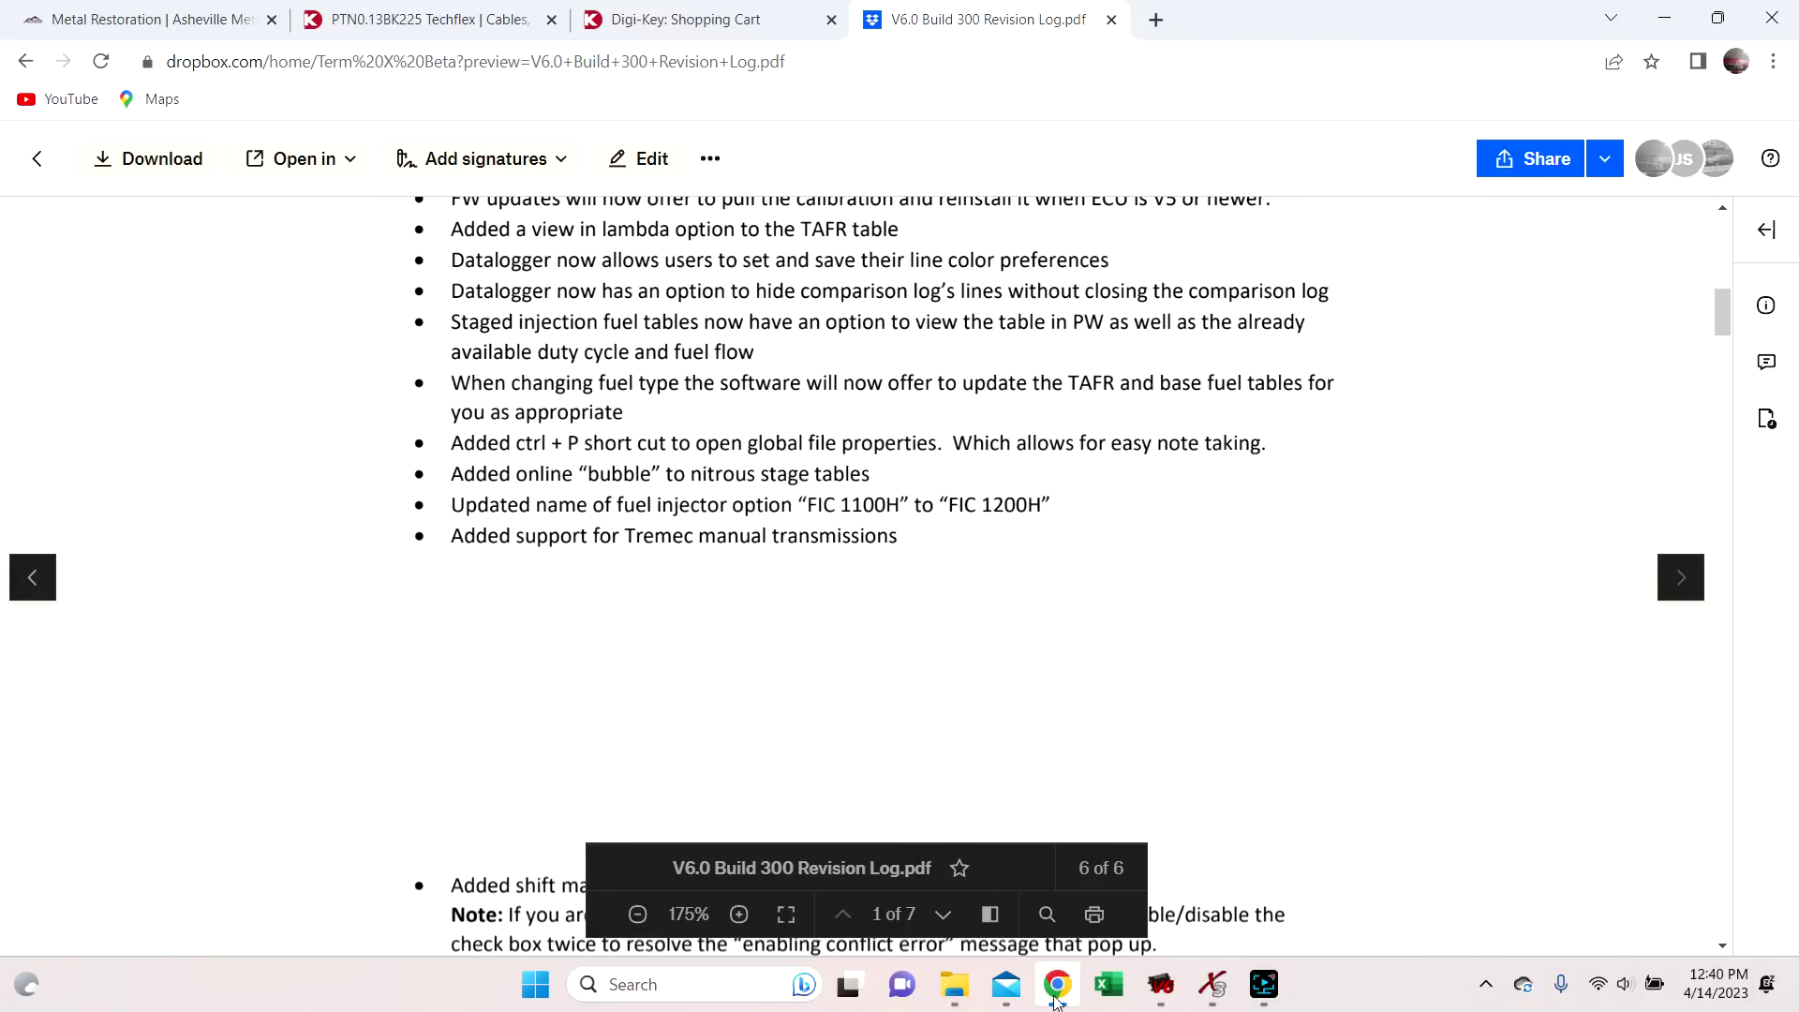
Switch back to Holley EFI and open the Data Monitor Setup from the Learn Tuning group of the gauge panel
{"action": "left_click", "coordinate": [1160, 983]}
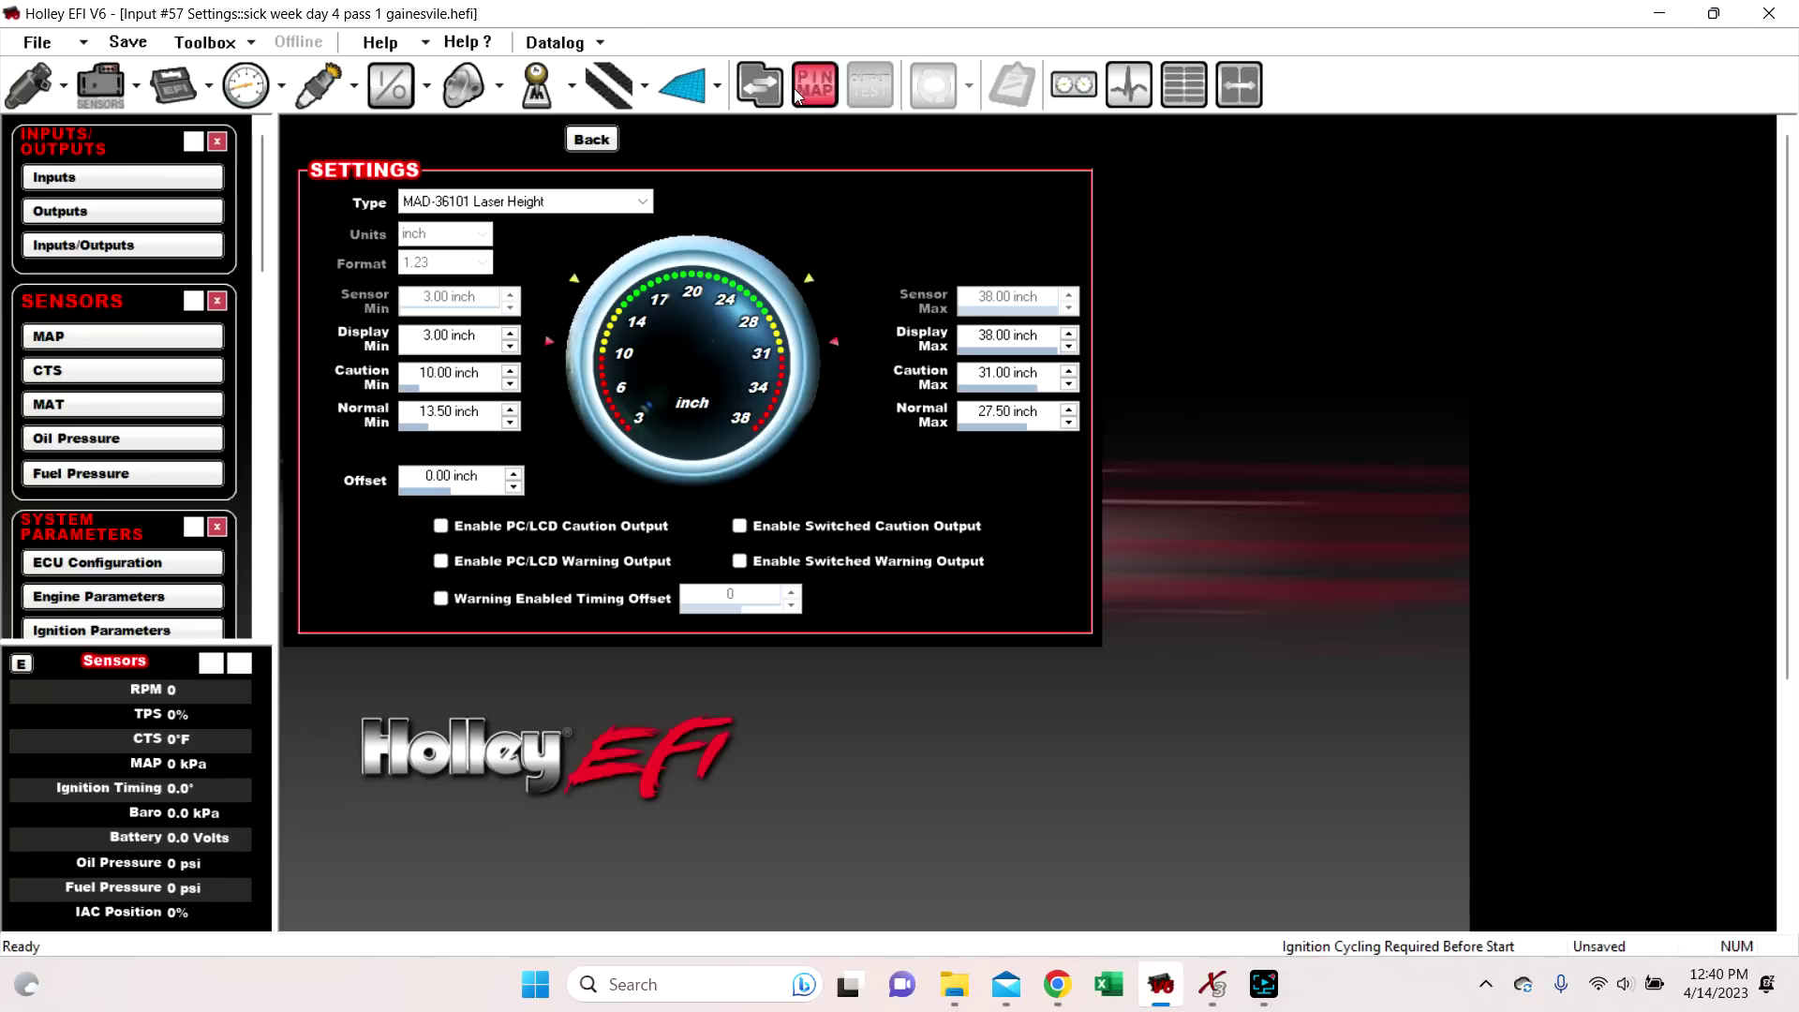
{"action": "left_click", "coordinate": [1071, 86]}
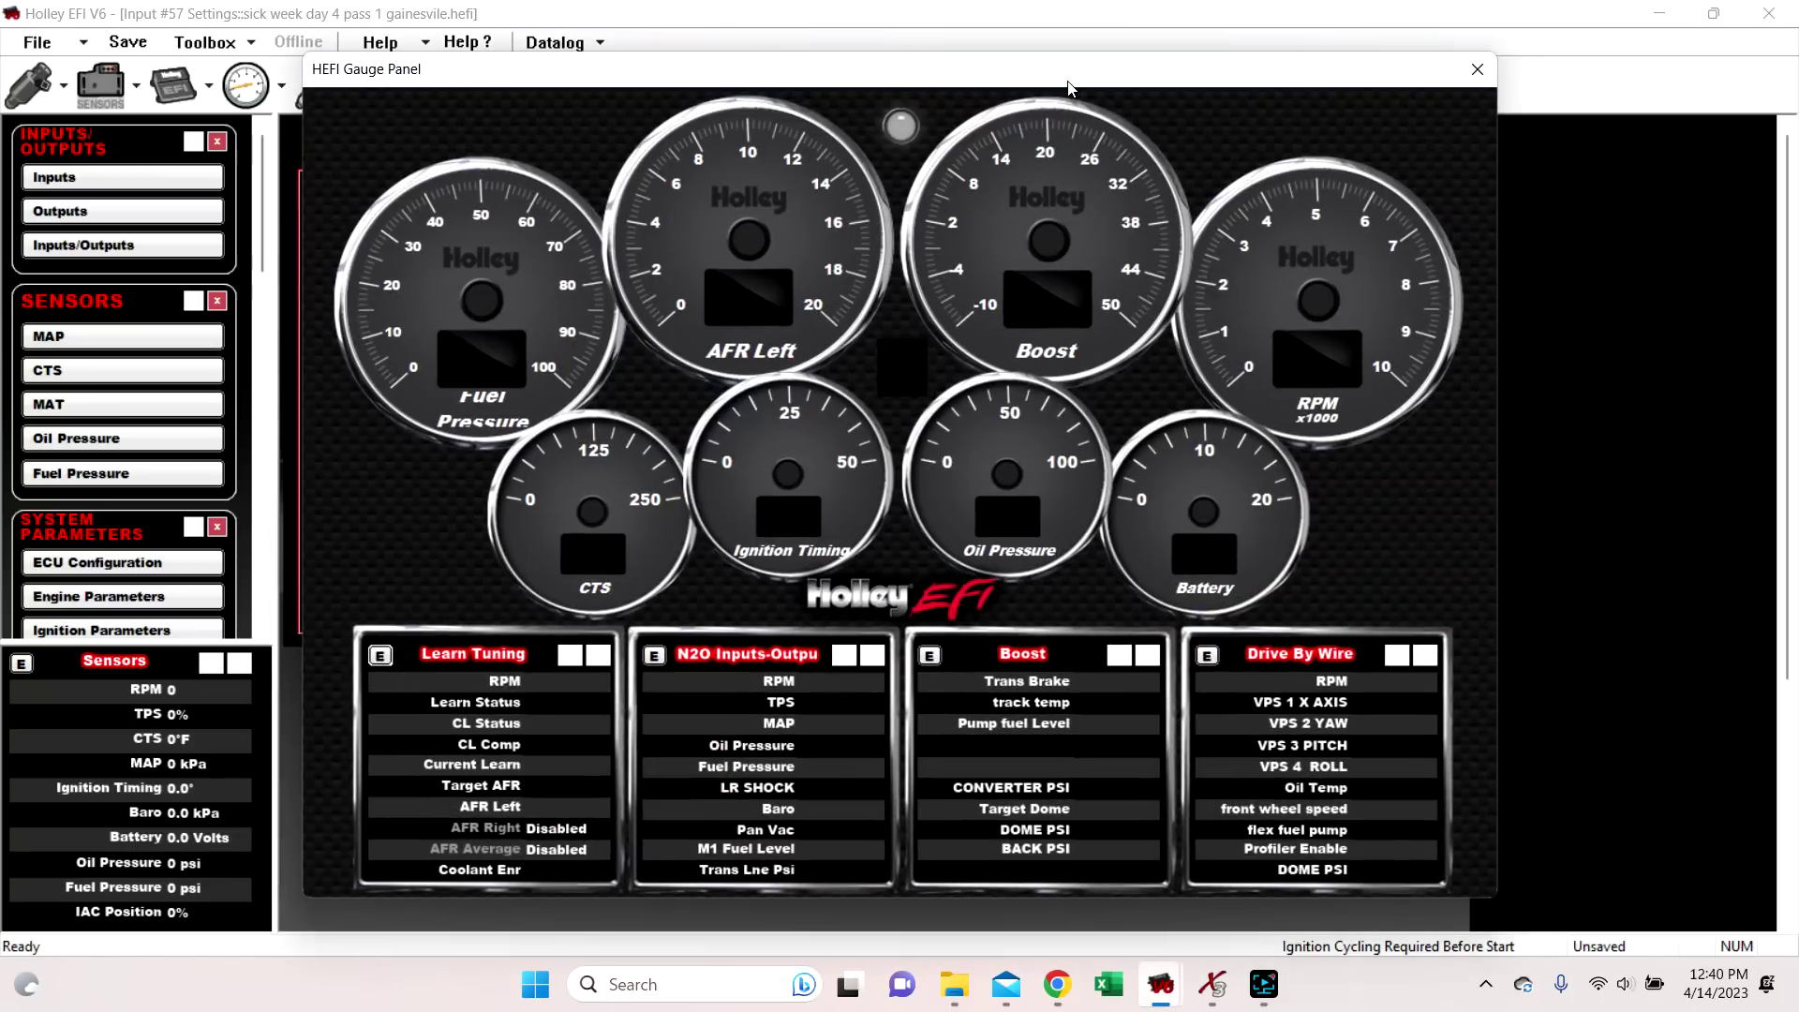
{"action": "left_click", "coordinate": [1477, 68]}
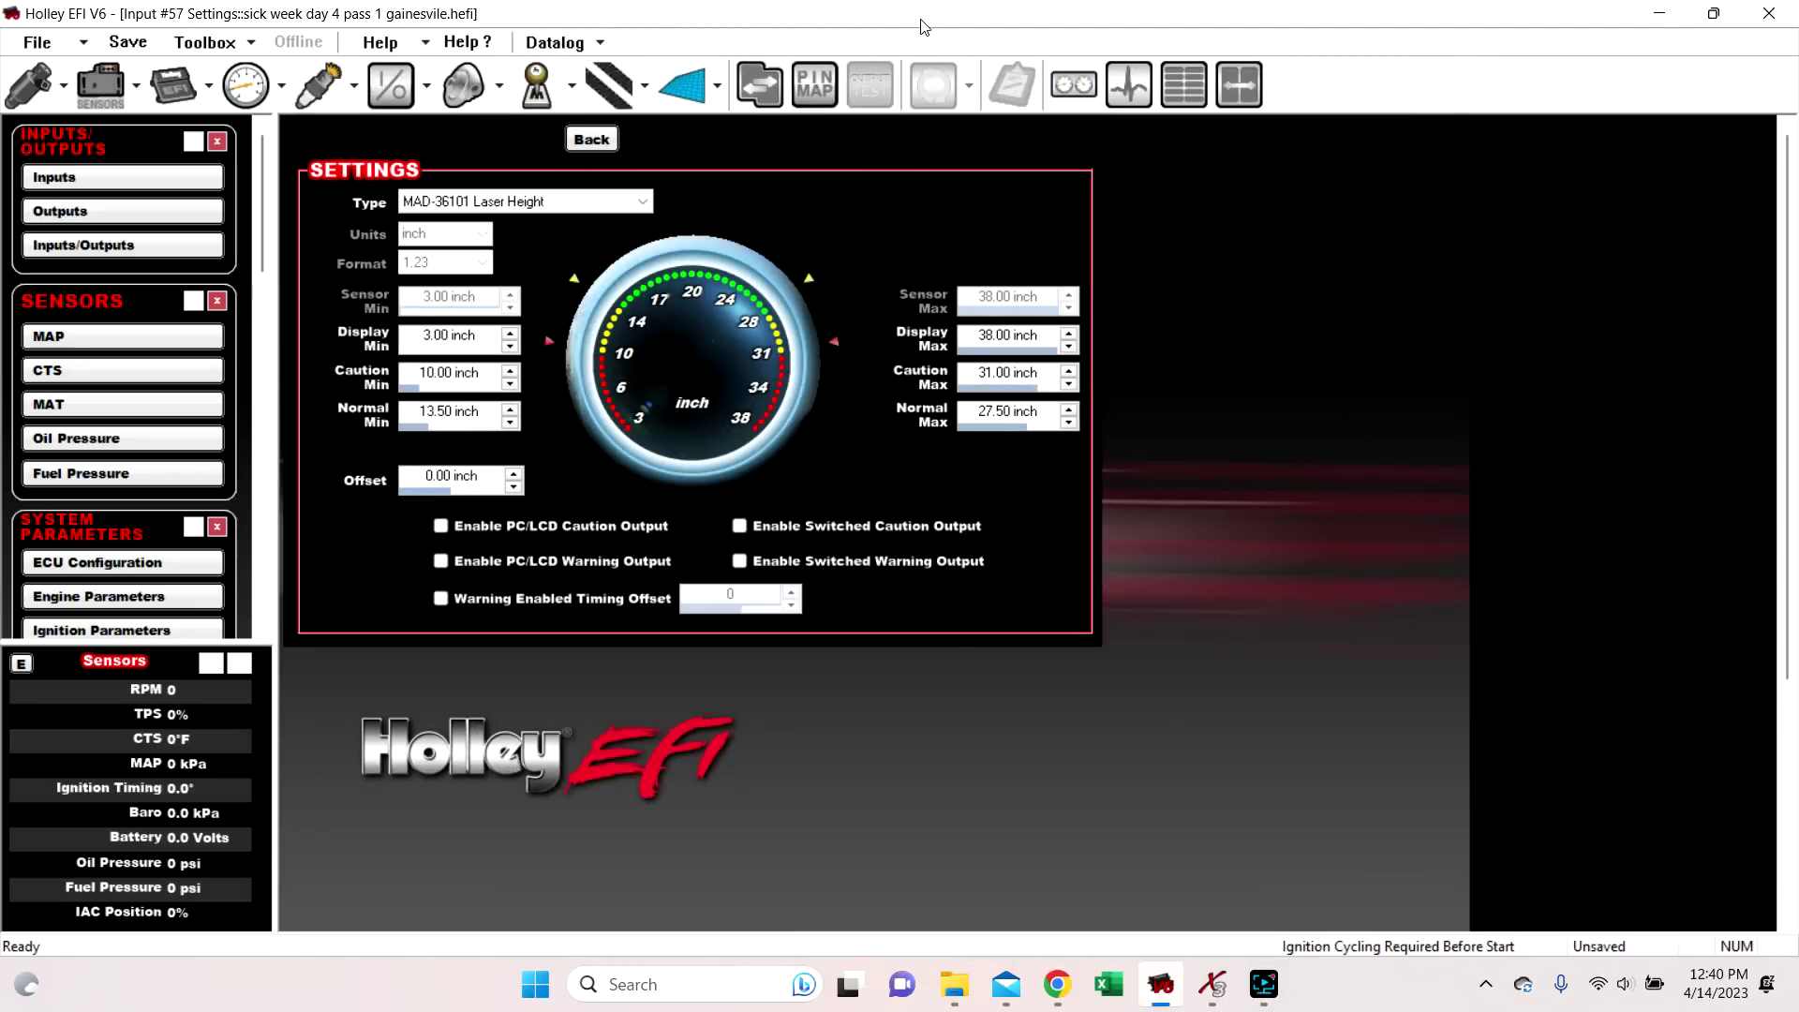
{"action": "left_click", "coordinate": [1096, 92]}
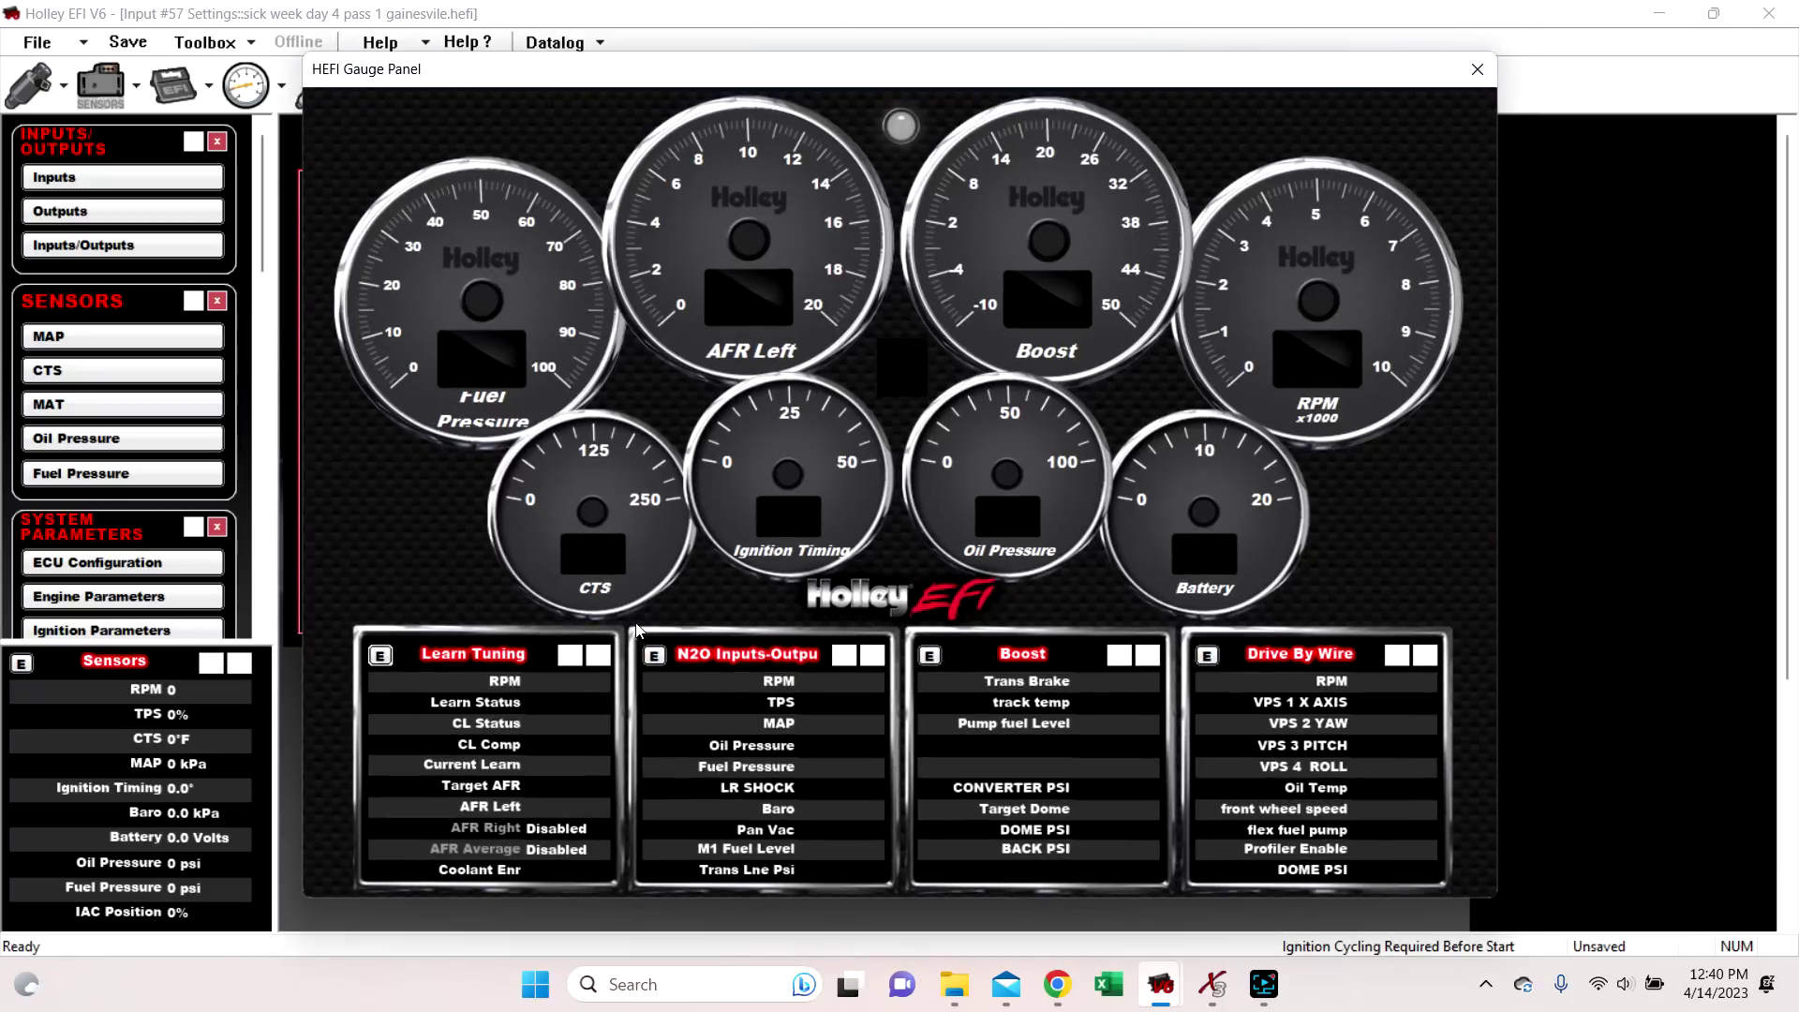
{"action": "left_click", "coordinate": [380, 655]}
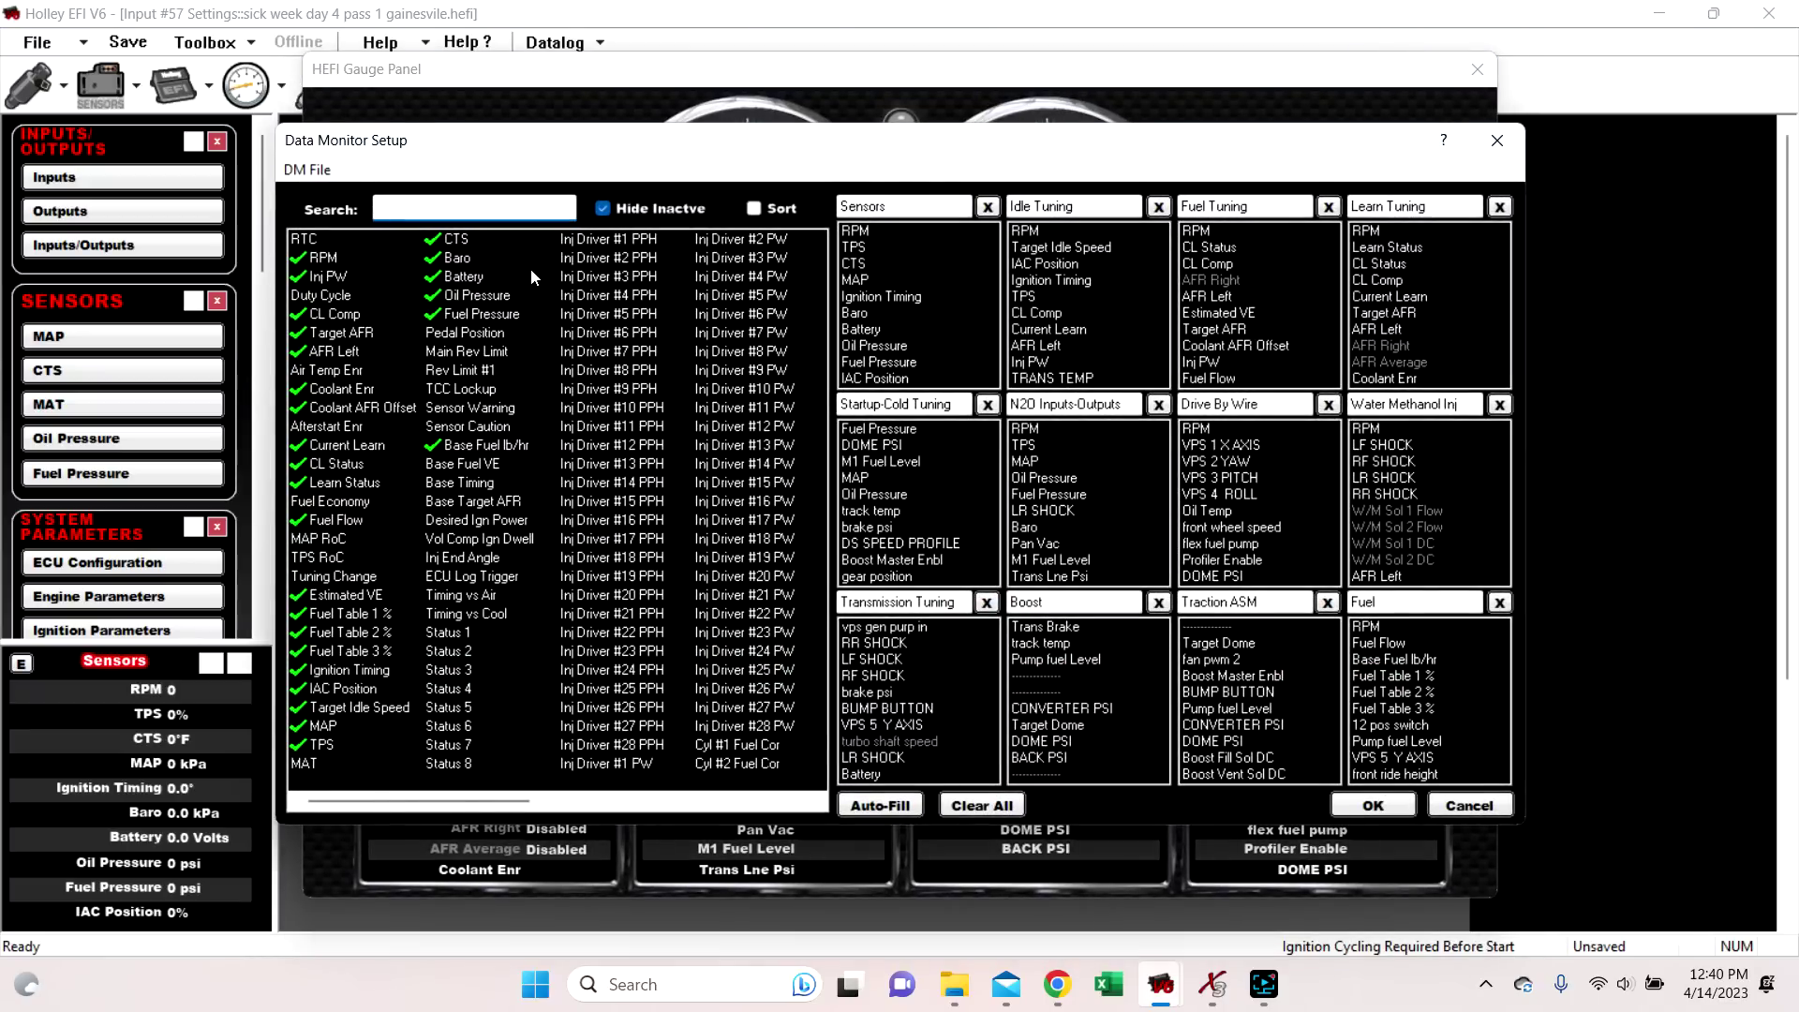
Browse the data monitor's channel list with inactive channels hidden and shown, leaving Hide Inactive enabled
{"action": "scroll", "coordinate": [433, 439], "scroll_direction": "right", "scroll_amount": 3}
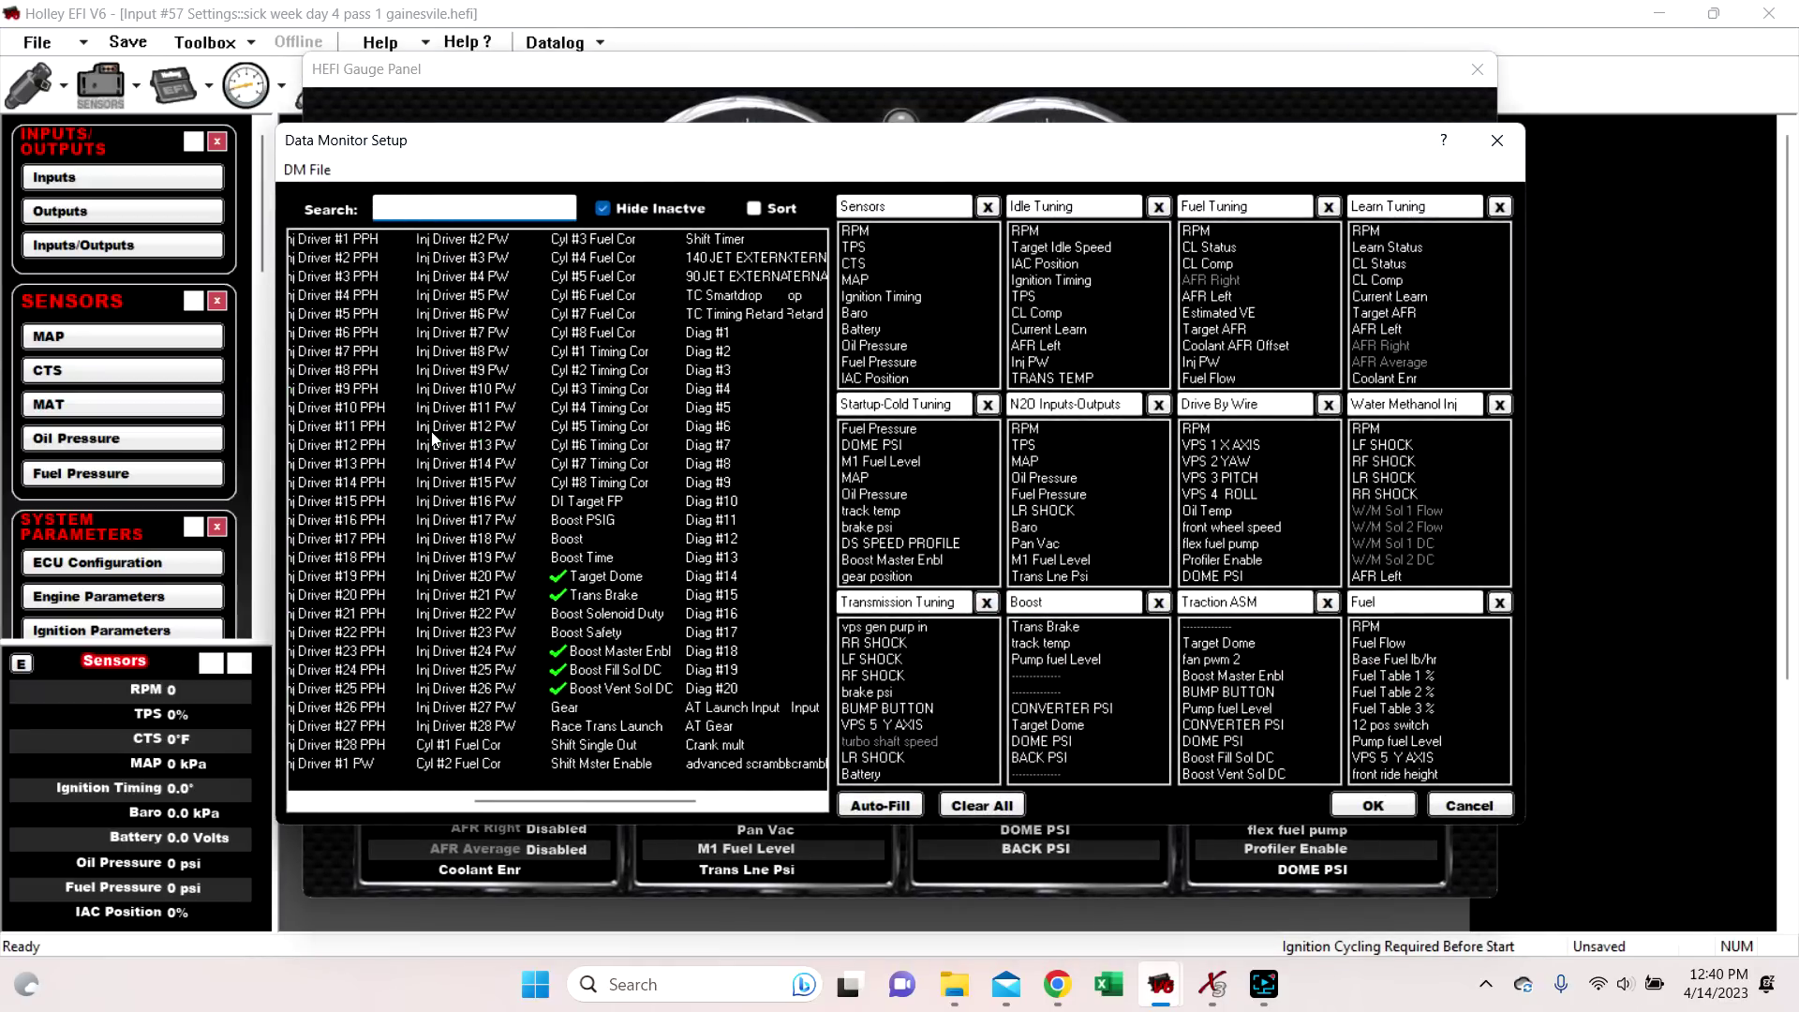
{"action": "scroll", "coordinate": [433, 439], "scroll_direction": "right", "scroll_amount": 3}
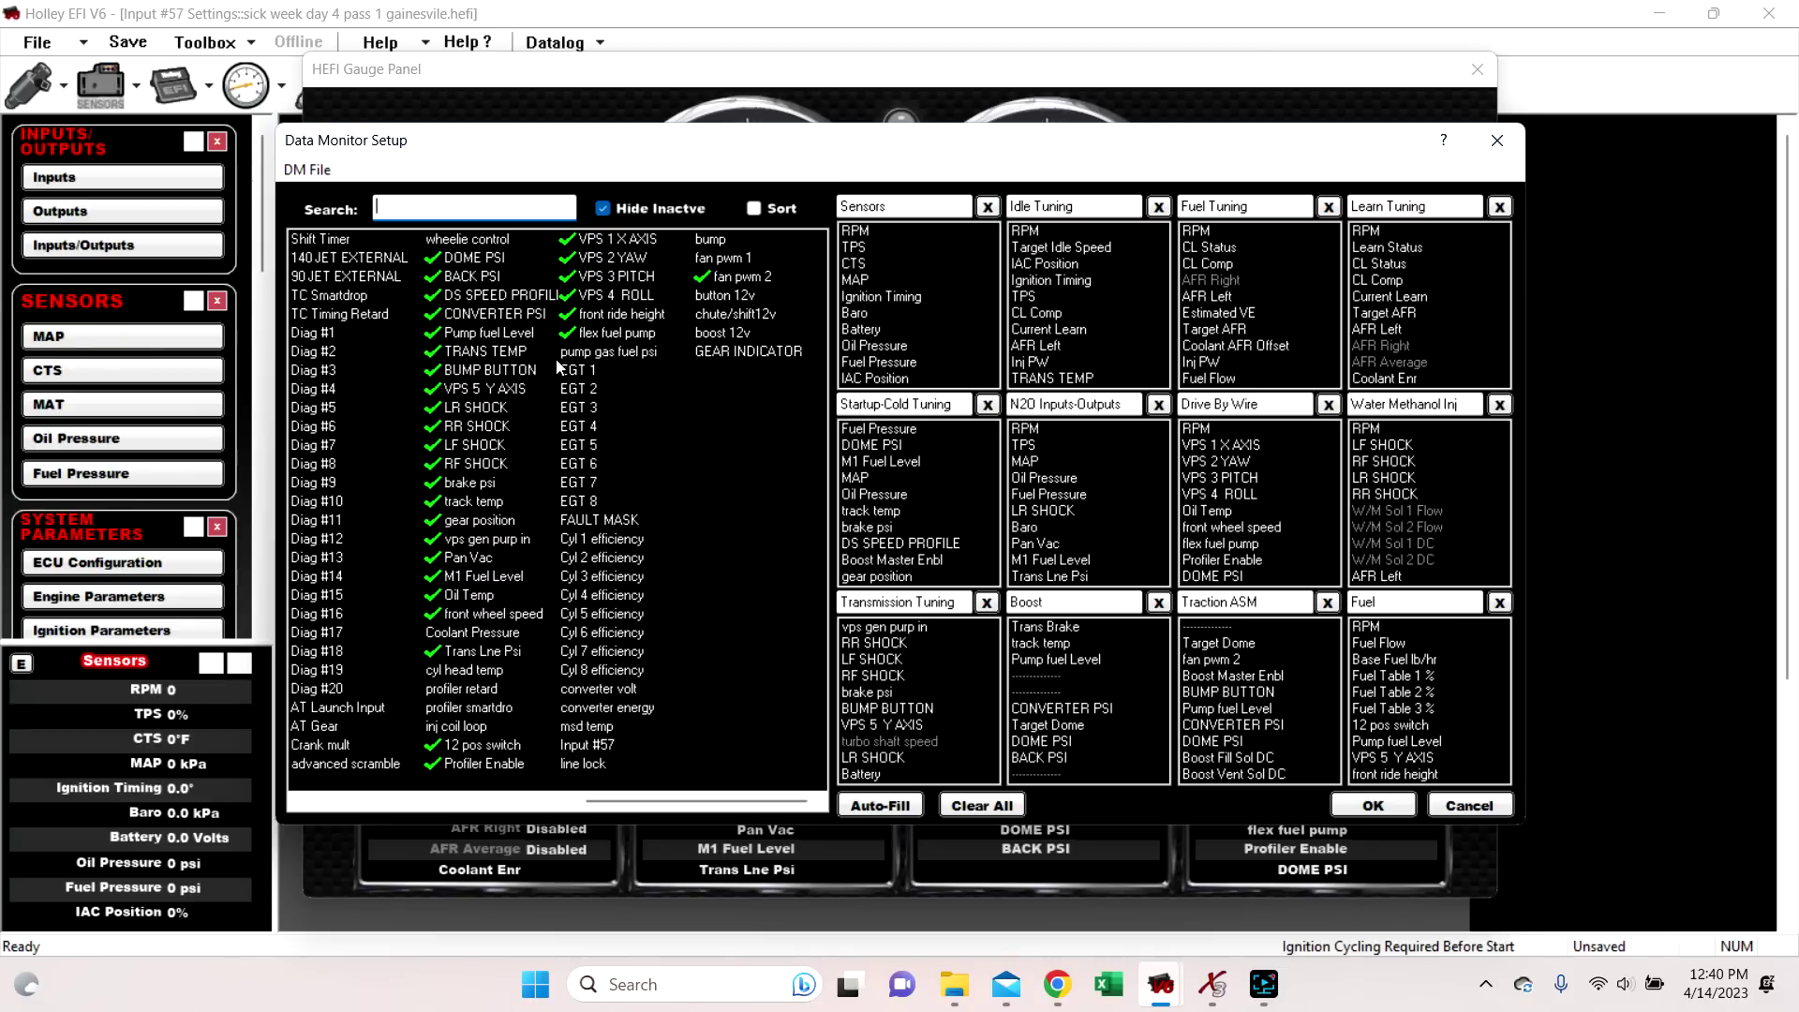
{"action": "left_click", "coordinate": [601, 211]}
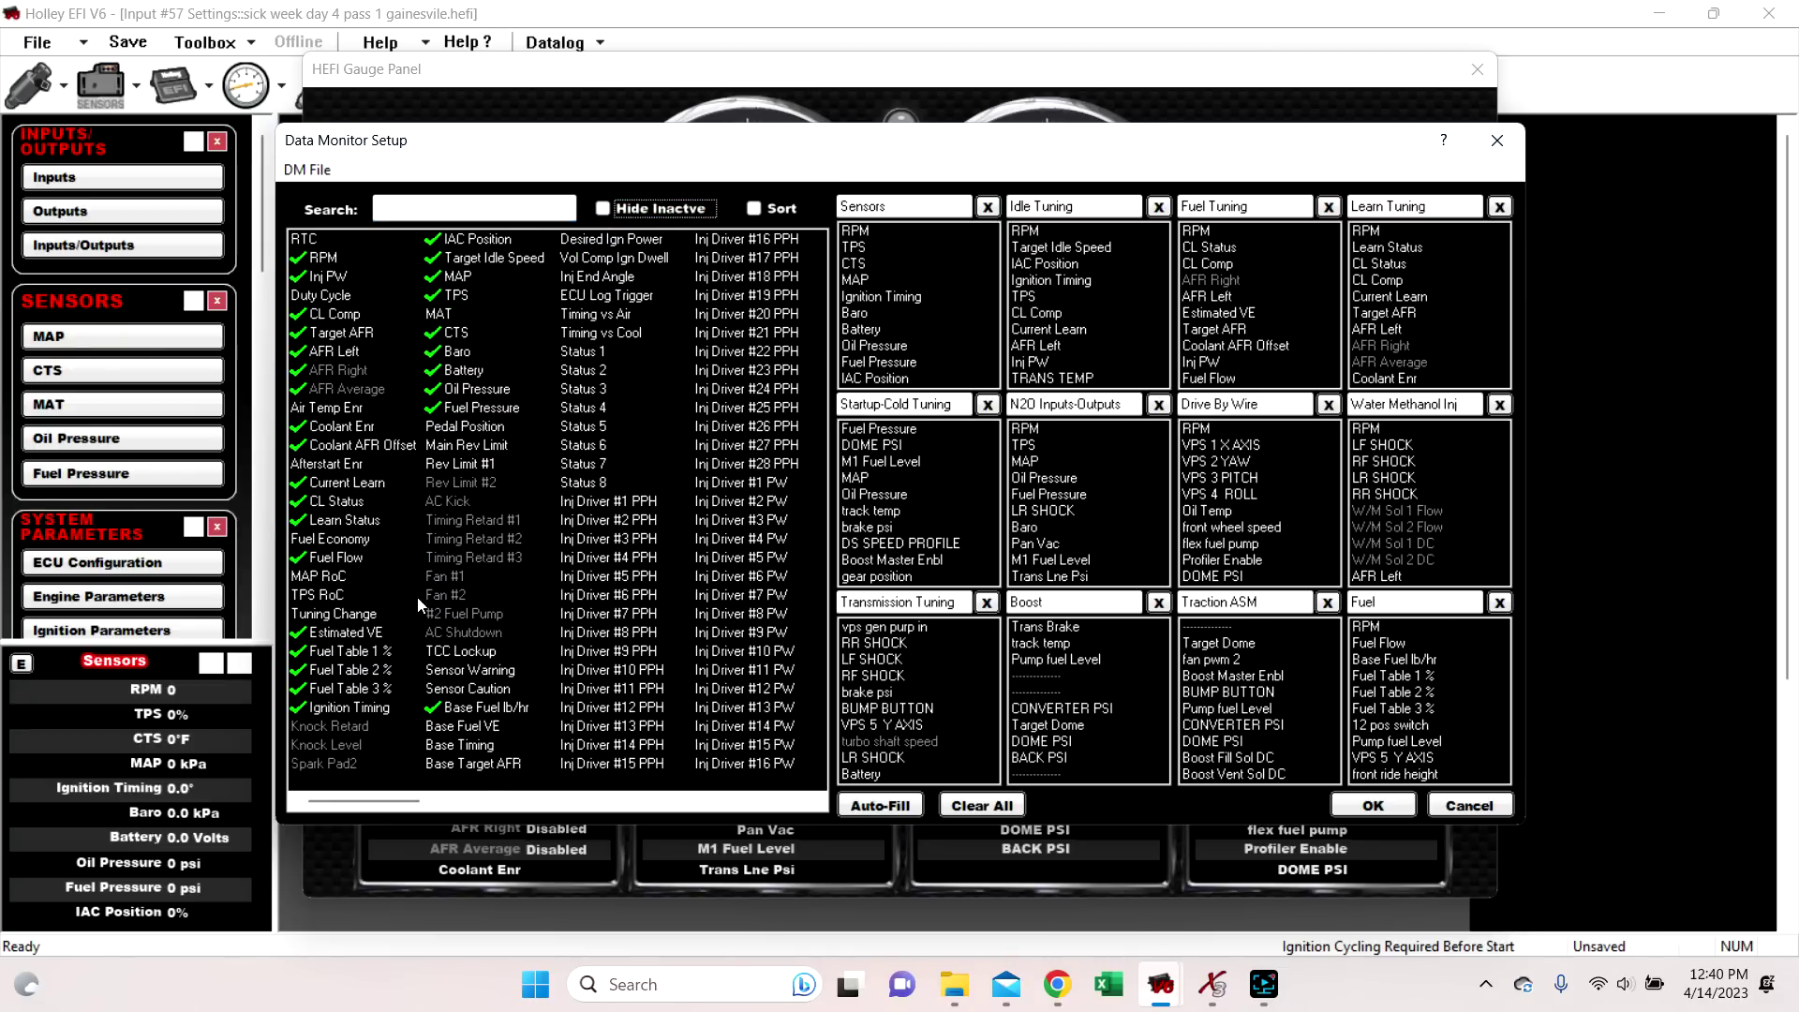
{"action": "scroll", "coordinate": [419, 604], "scroll_direction": "right", "scroll_amount": 6}
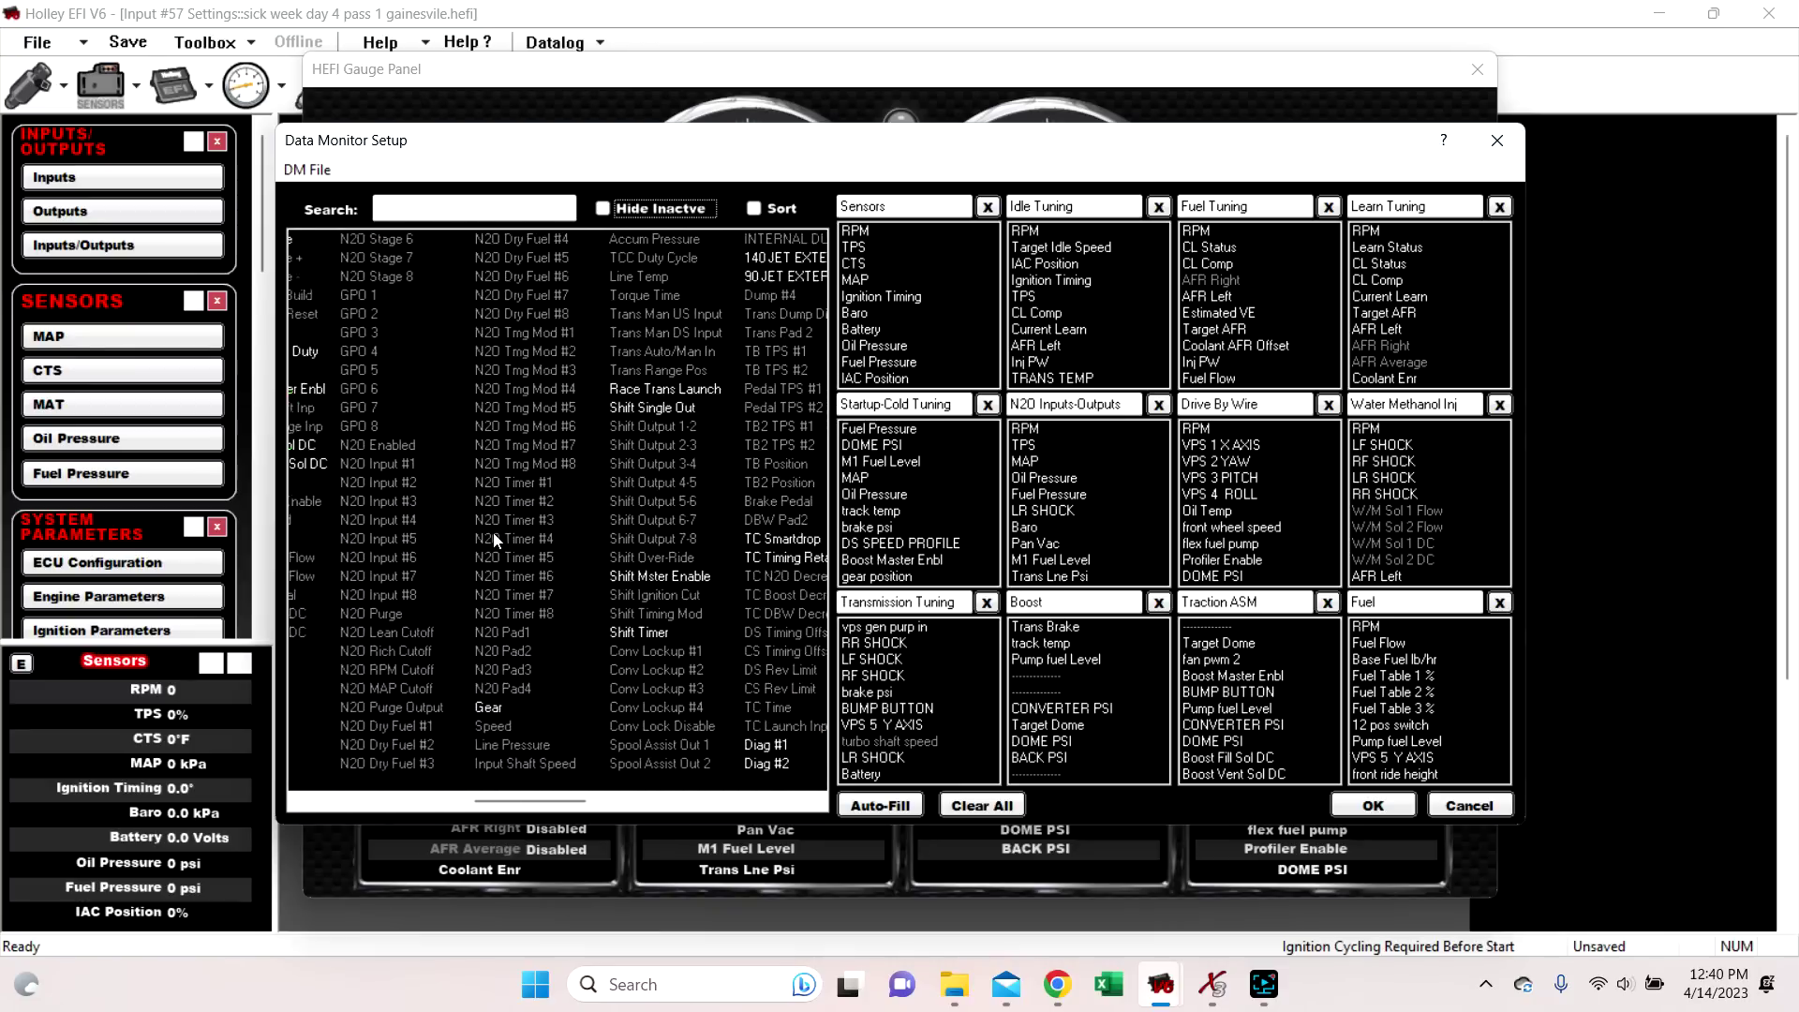
{"action": "scroll", "coordinate": [493, 532], "scroll_direction": "right", "scroll_amount": 8}
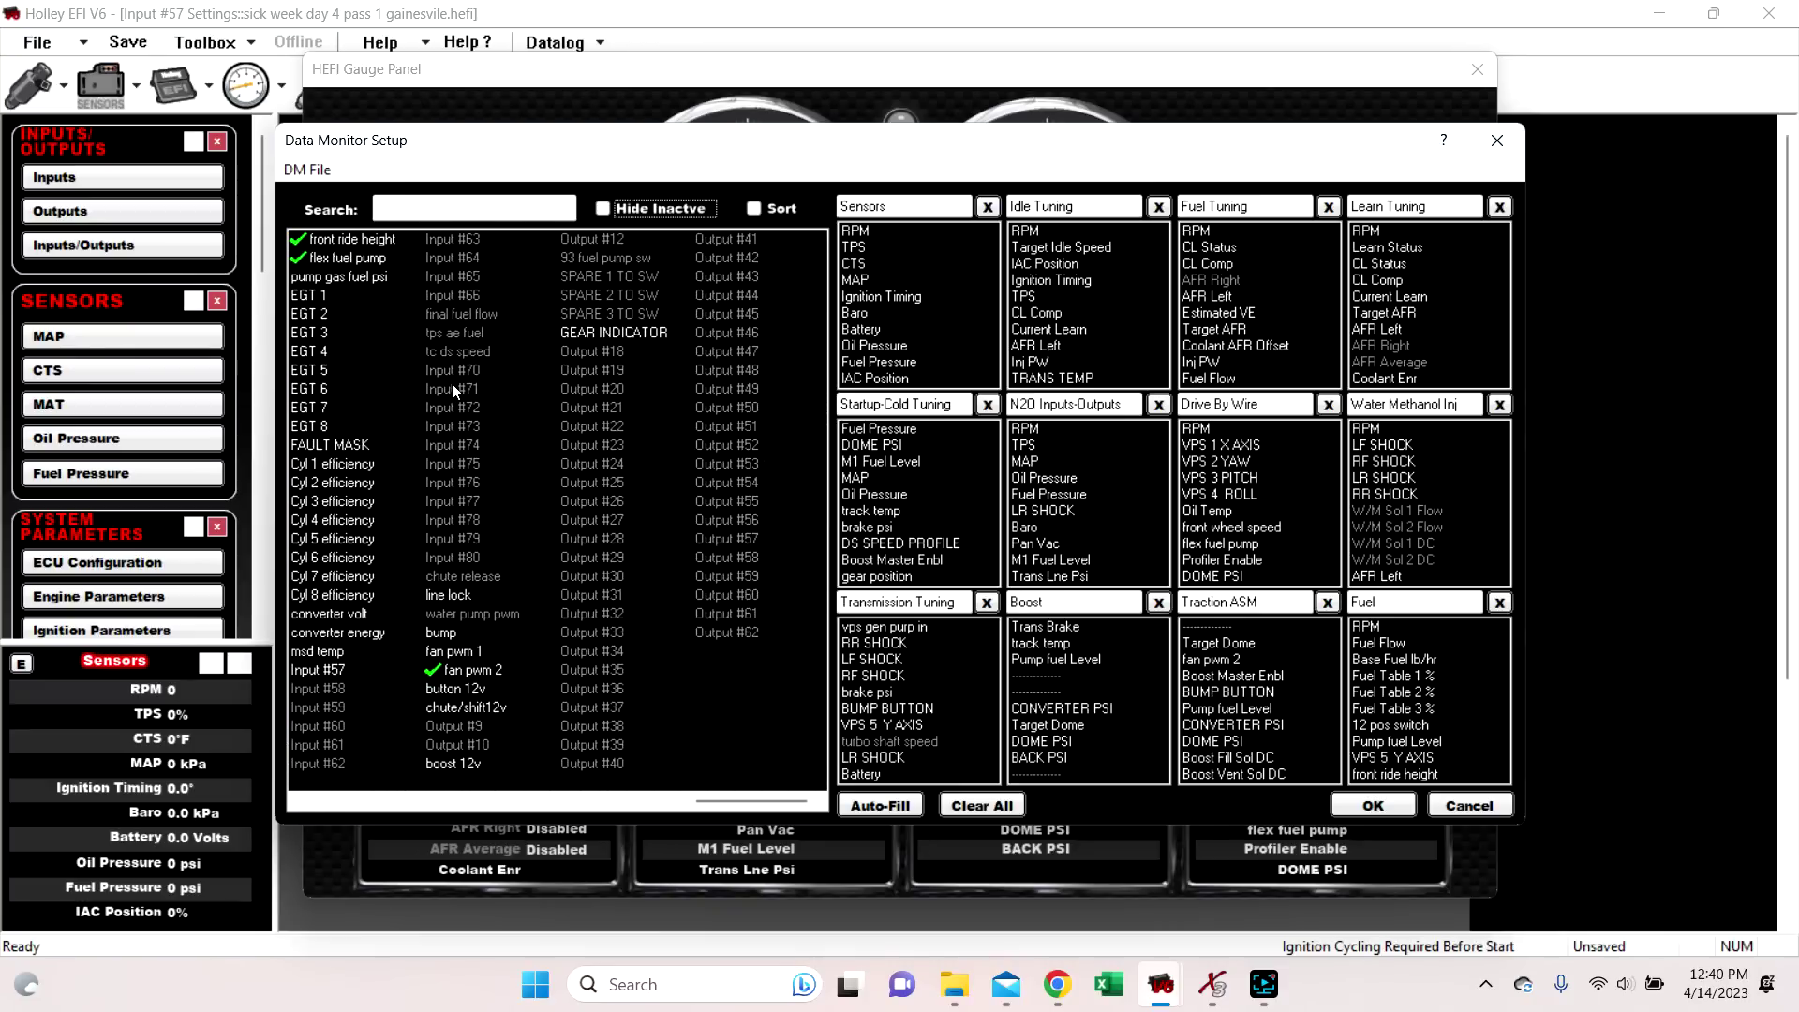
{"action": "scroll", "coordinate": [452, 384], "scroll_direction": "left", "scroll_amount": 14}
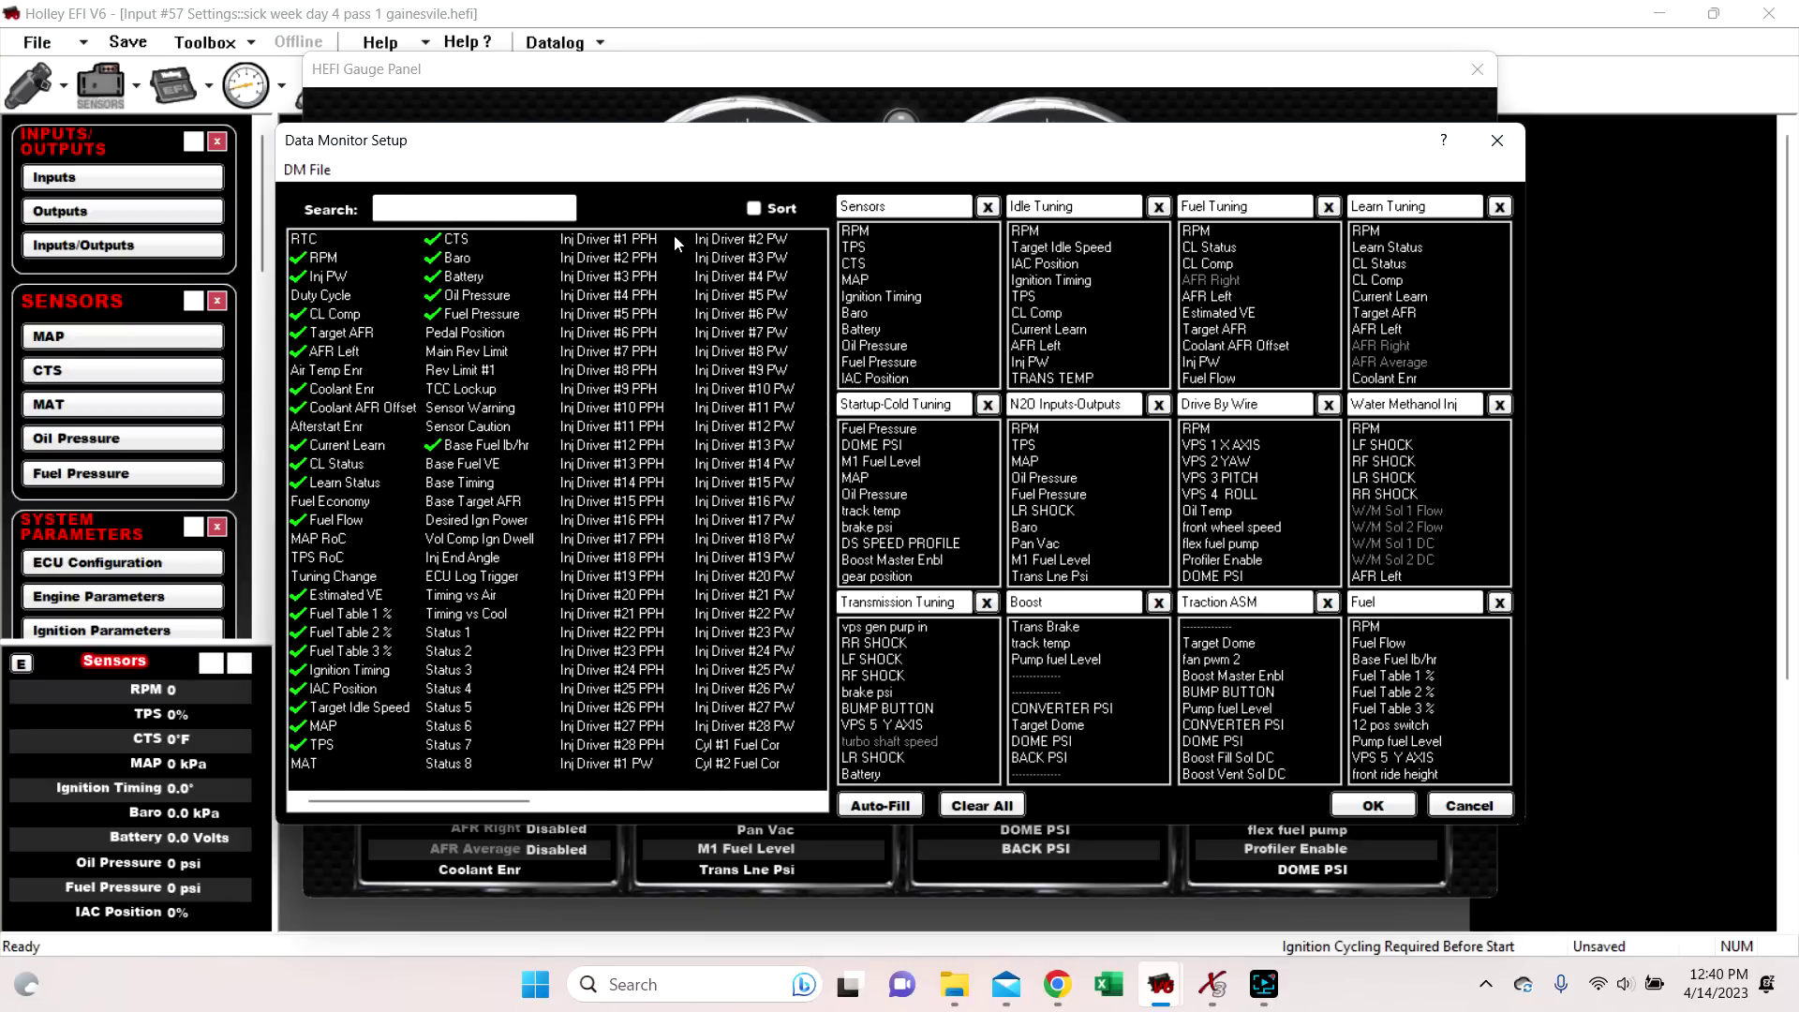
{"action": "left_click", "coordinate": [602, 208]}
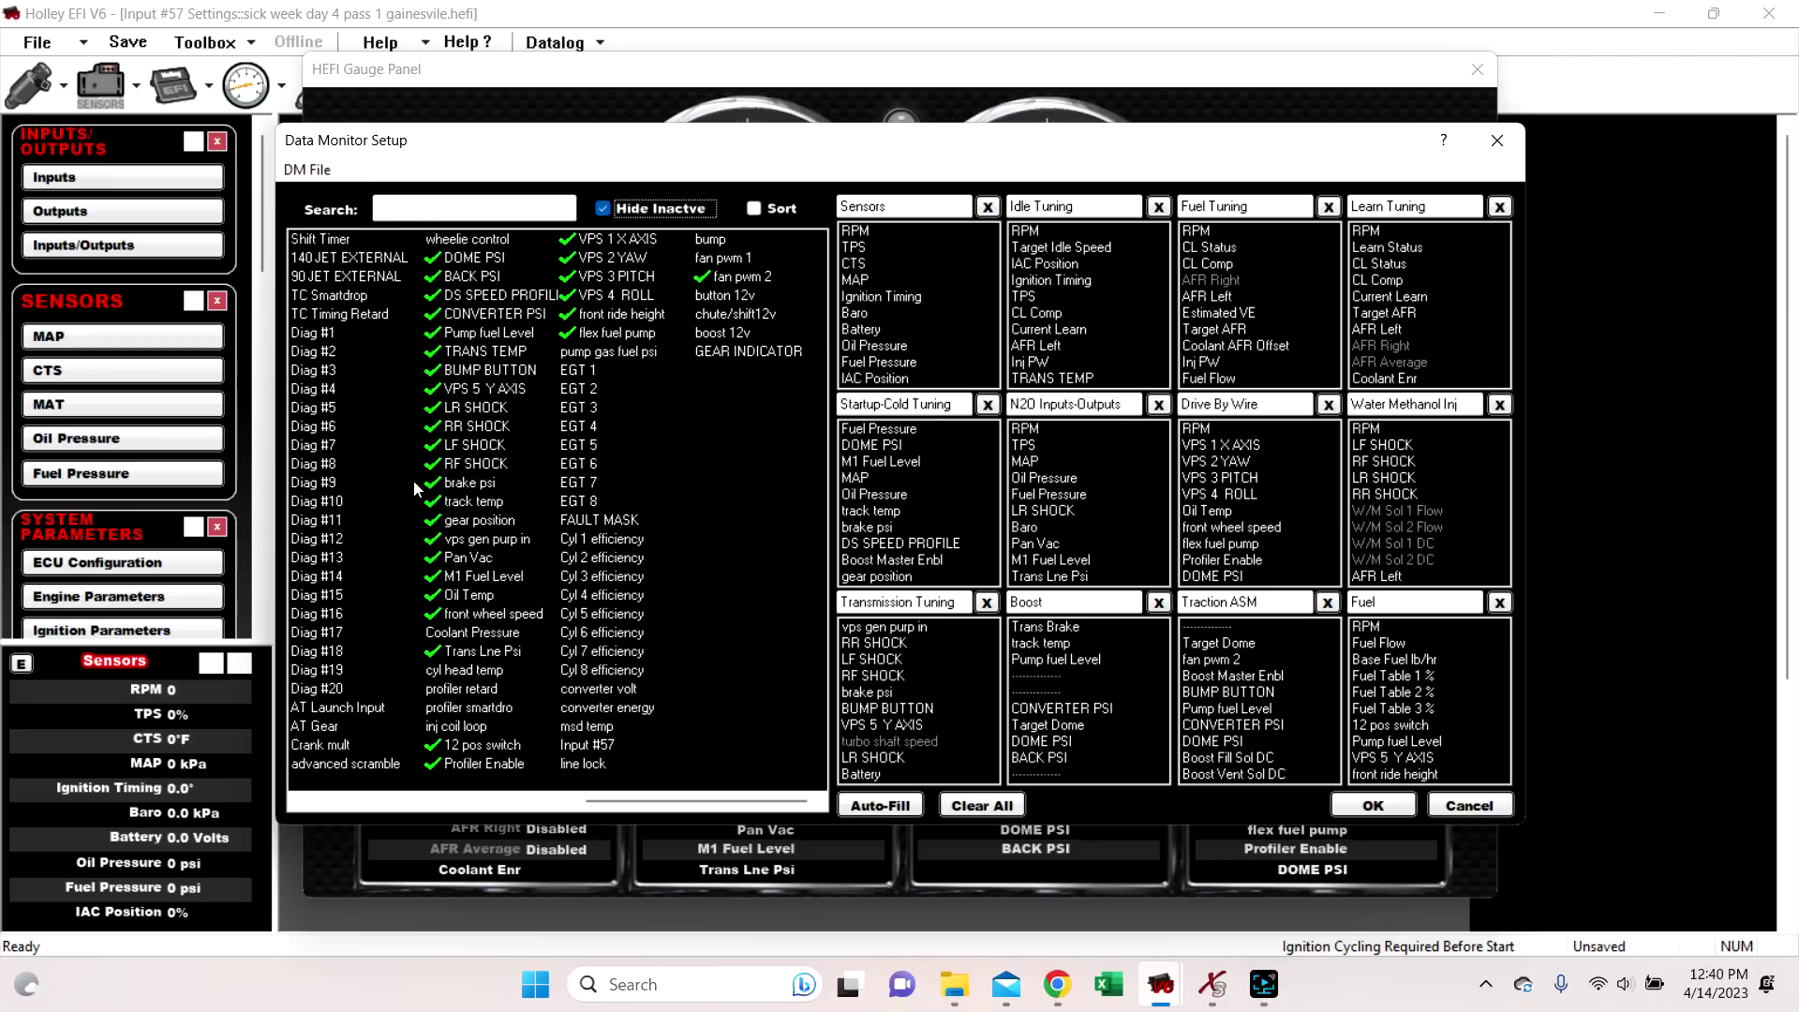
{"action": "scroll", "coordinate": [667, 461], "scroll_direction": "left", "scroll_amount": 10}
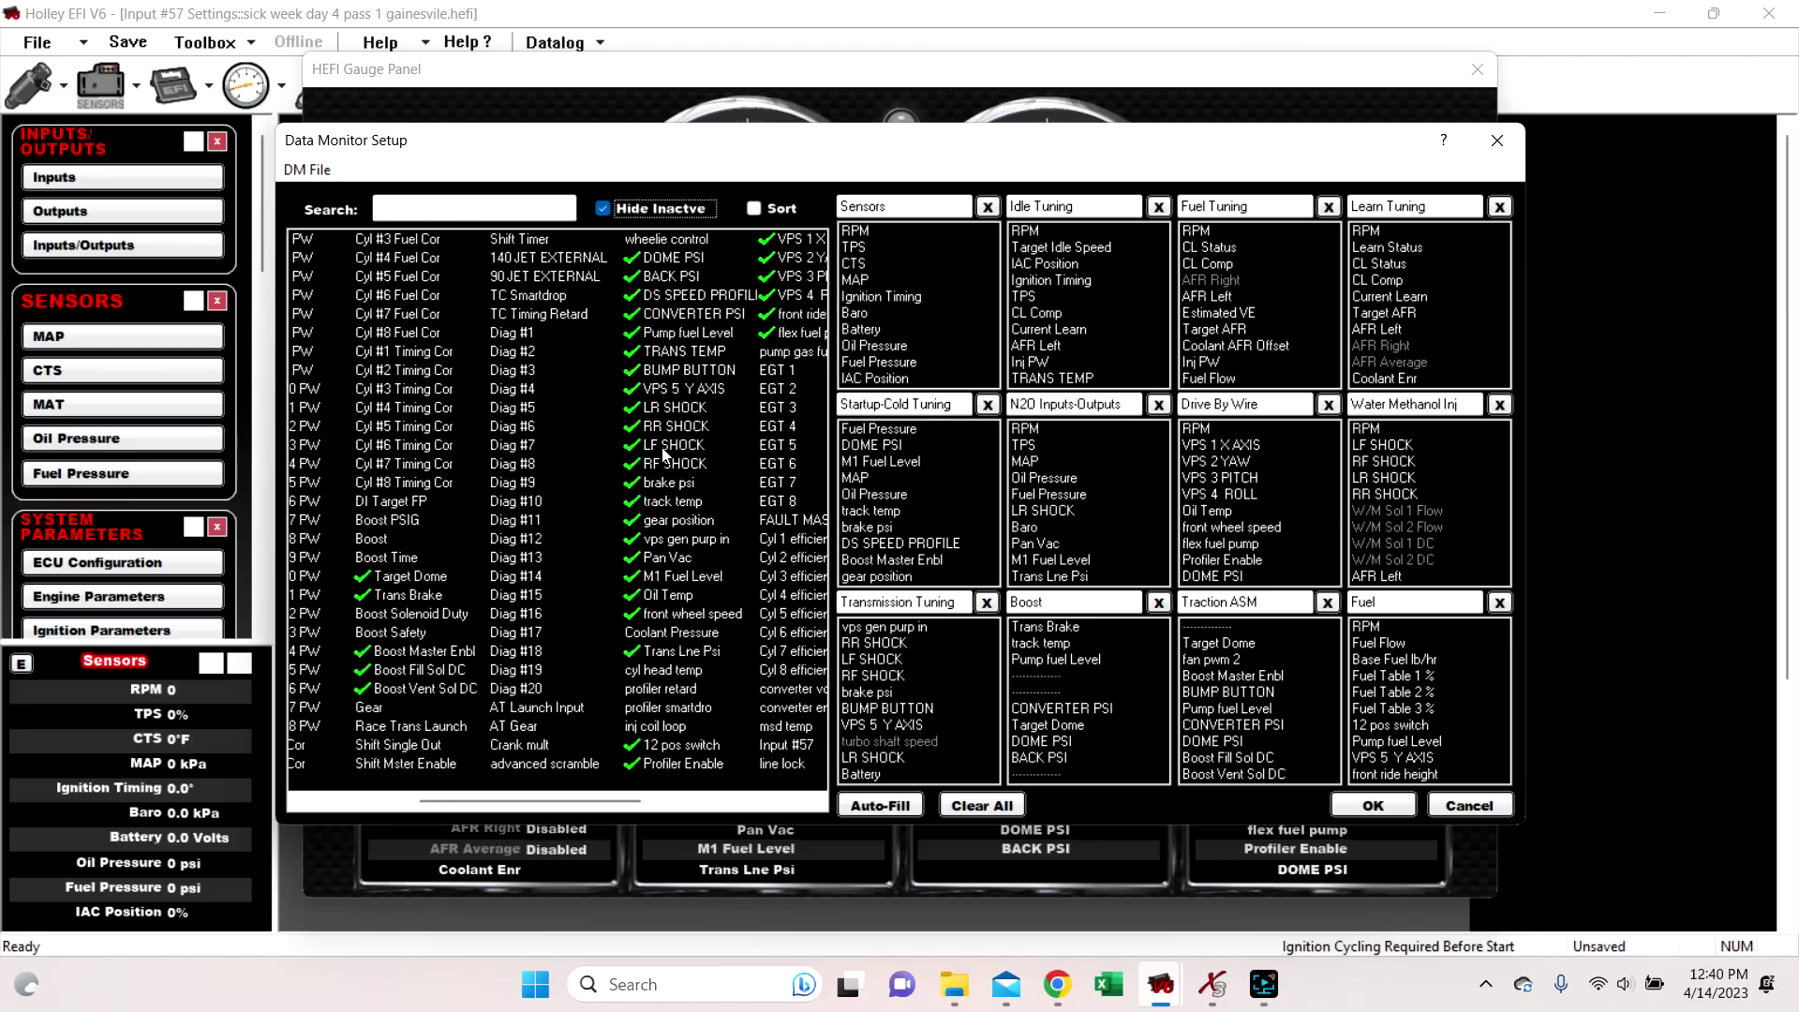
{"action": "scroll", "coordinate": [663, 435], "scroll_direction": "right", "scroll_amount": 10}
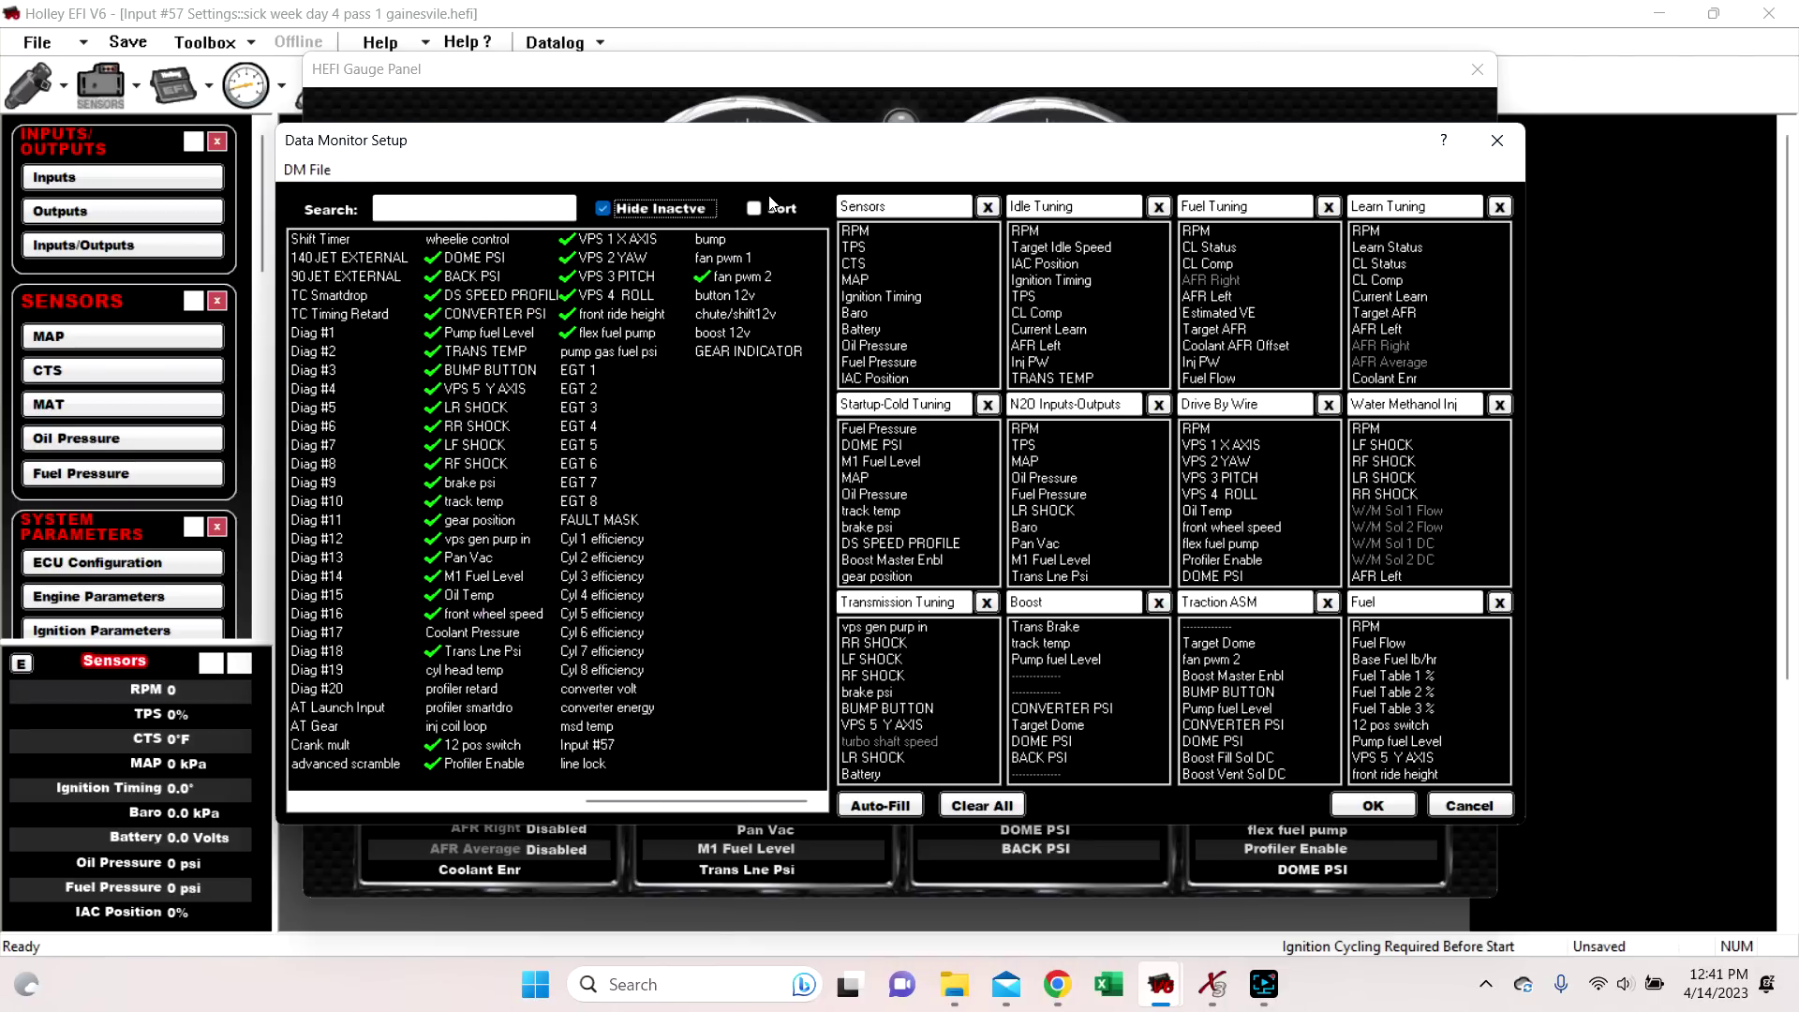
{"action": "scroll", "coordinate": [661, 502], "scroll_direction": "left", "scroll_amount": 4}
{"action": "scroll", "coordinate": [662, 502], "scroll_direction": "left", "scroll_amount": 4}
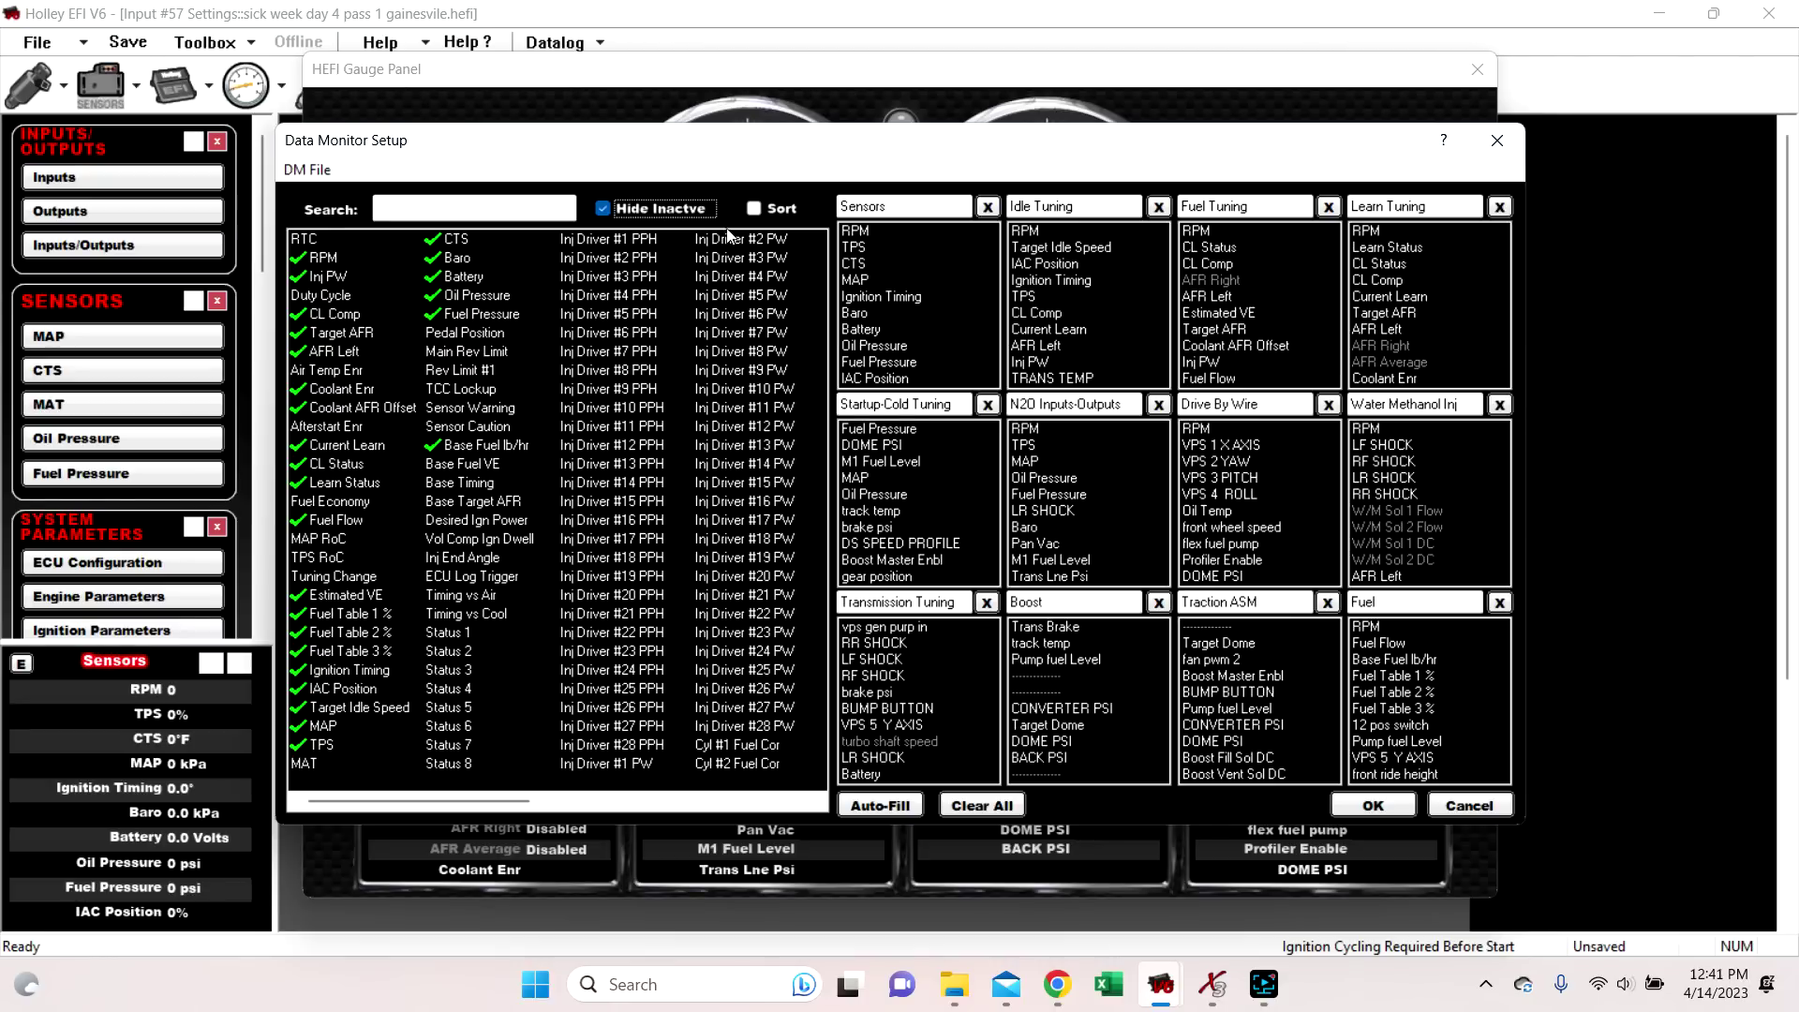
Sort the channels alphabetically, browse the sorted list and restore the unsorted order
{"action": "left_click", "coordinate": [754, 208]}
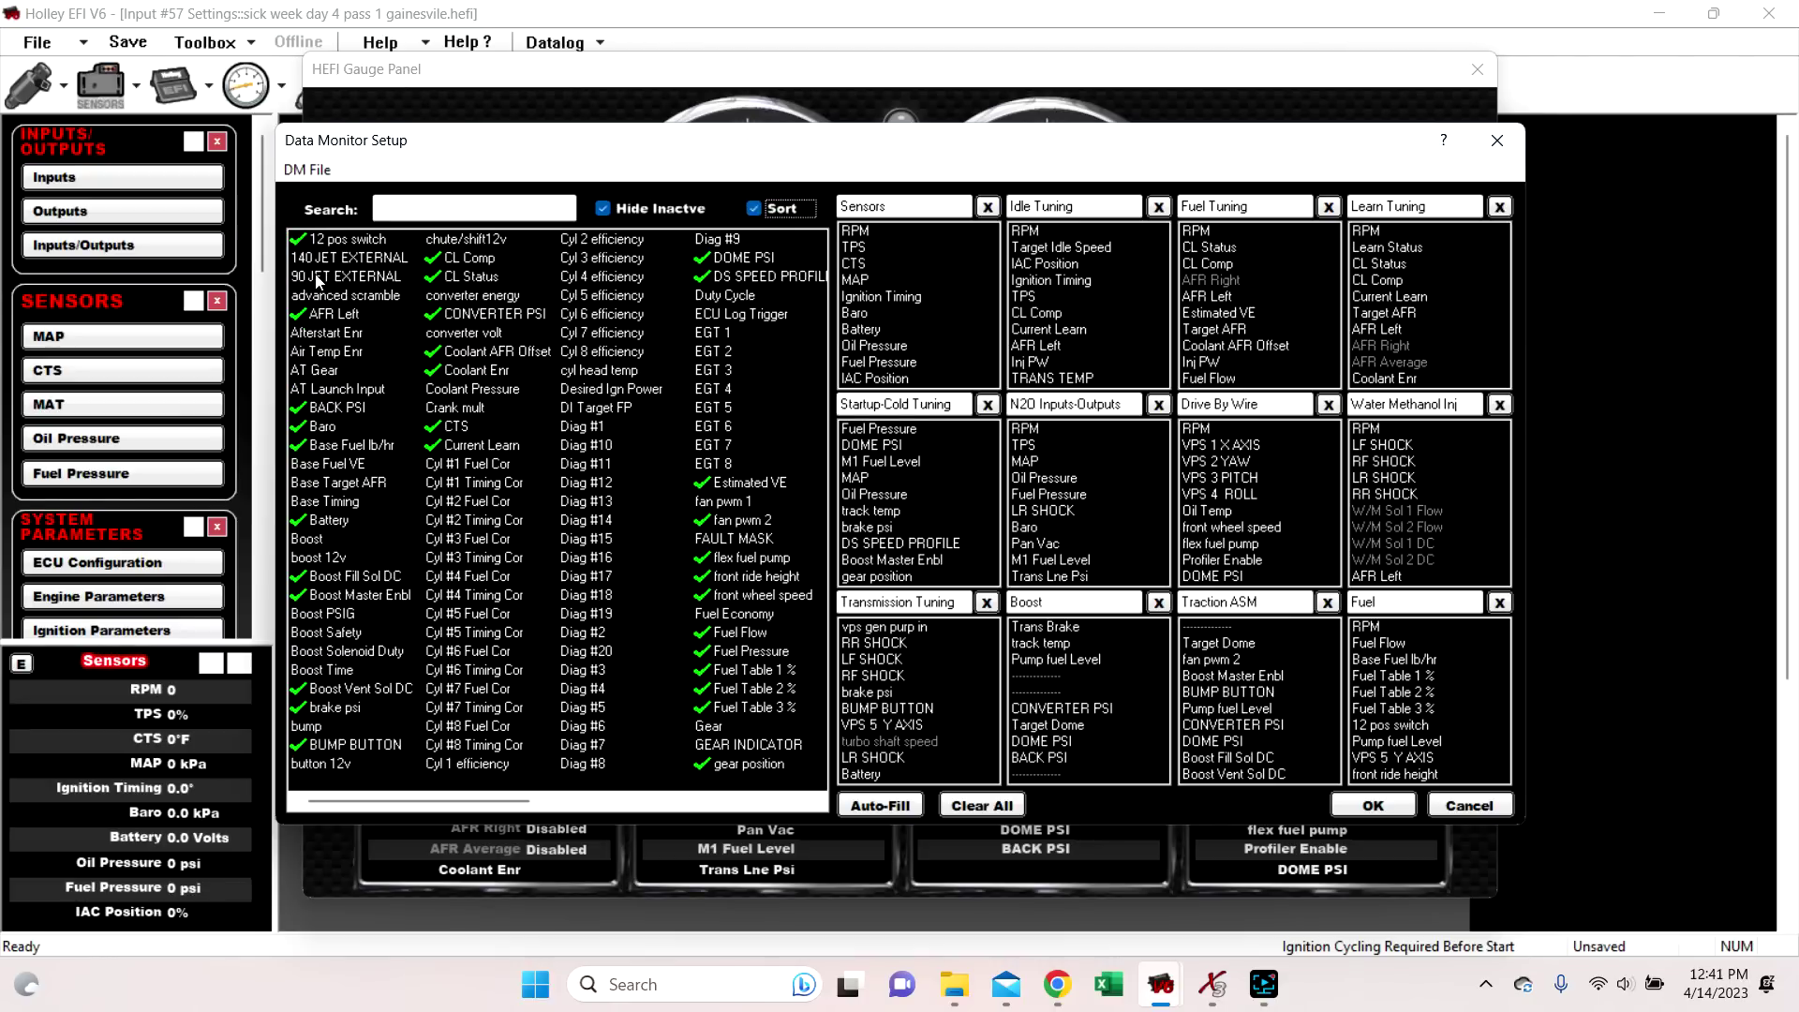
{"action": "scroll", "coordinate": [537, 527], "scroll_direction": "down", "scroll_amount": 5}
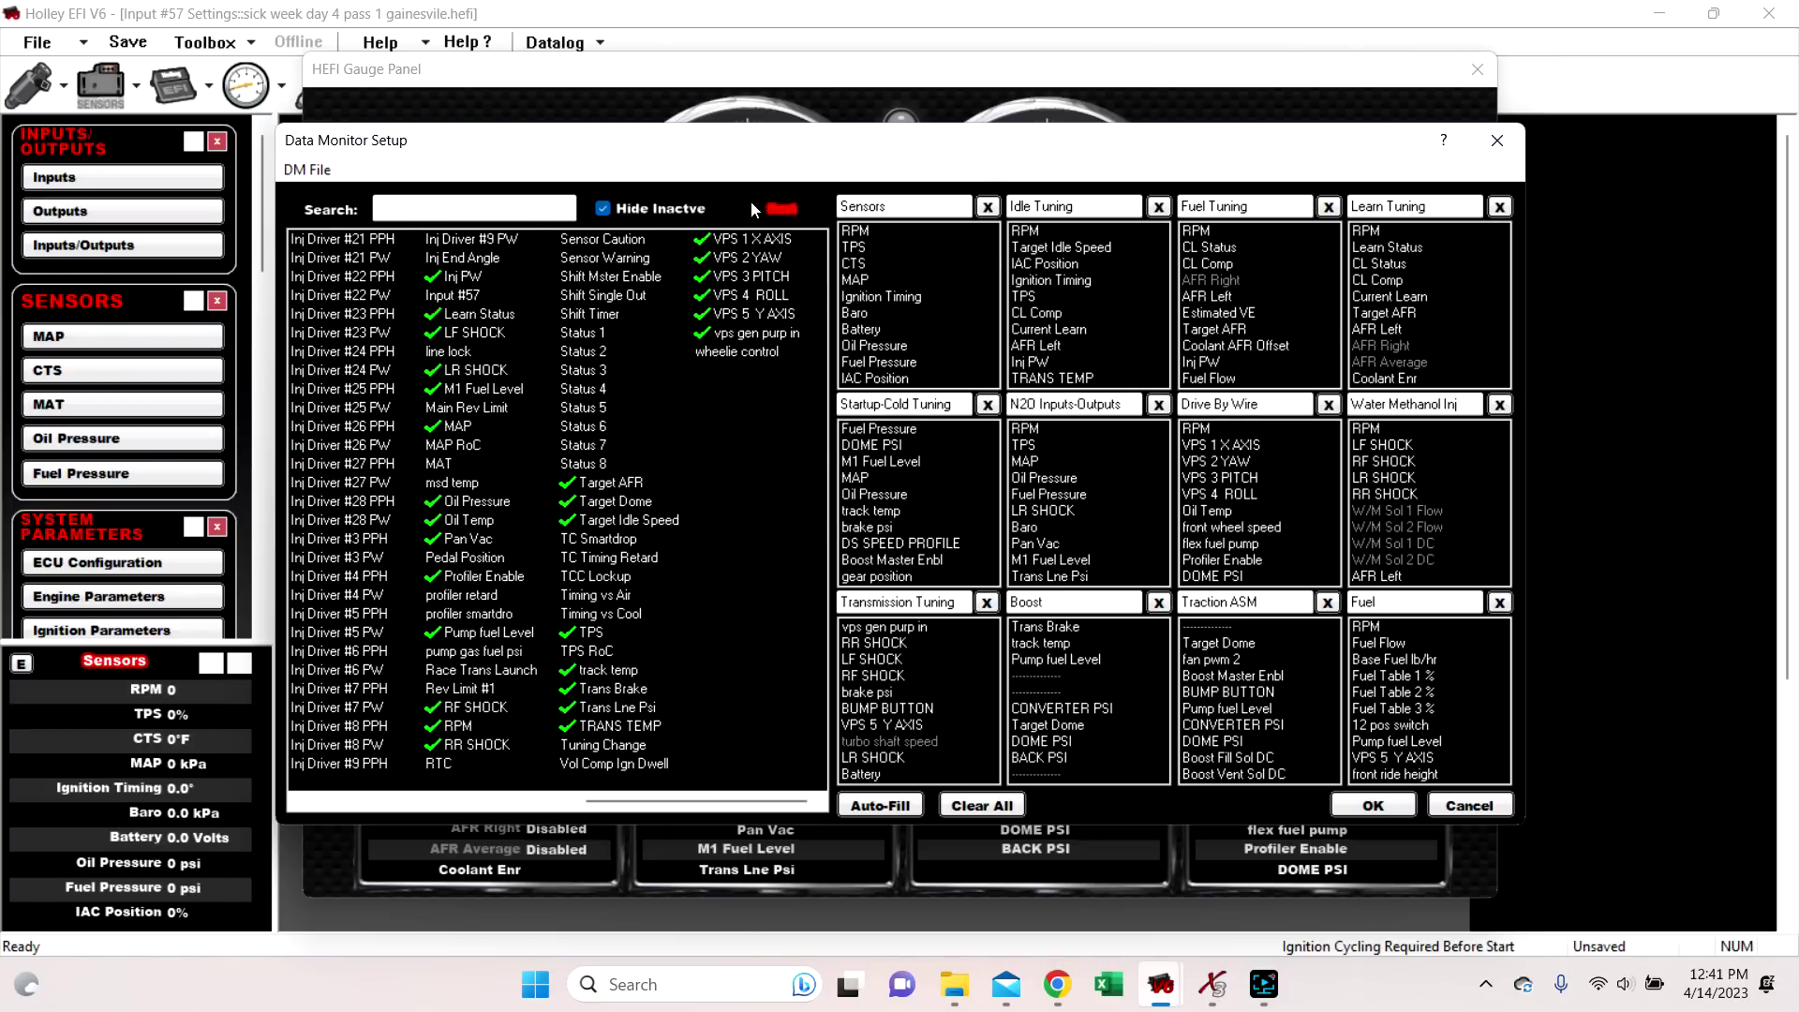
{"action": "left_click", "coordinate": [753, 208]}
Filter the channels by "dom", assign DOME PSI to its slot in the Boost group and clear the search
{"action": "left_click", "coordinate": [466, 210]}
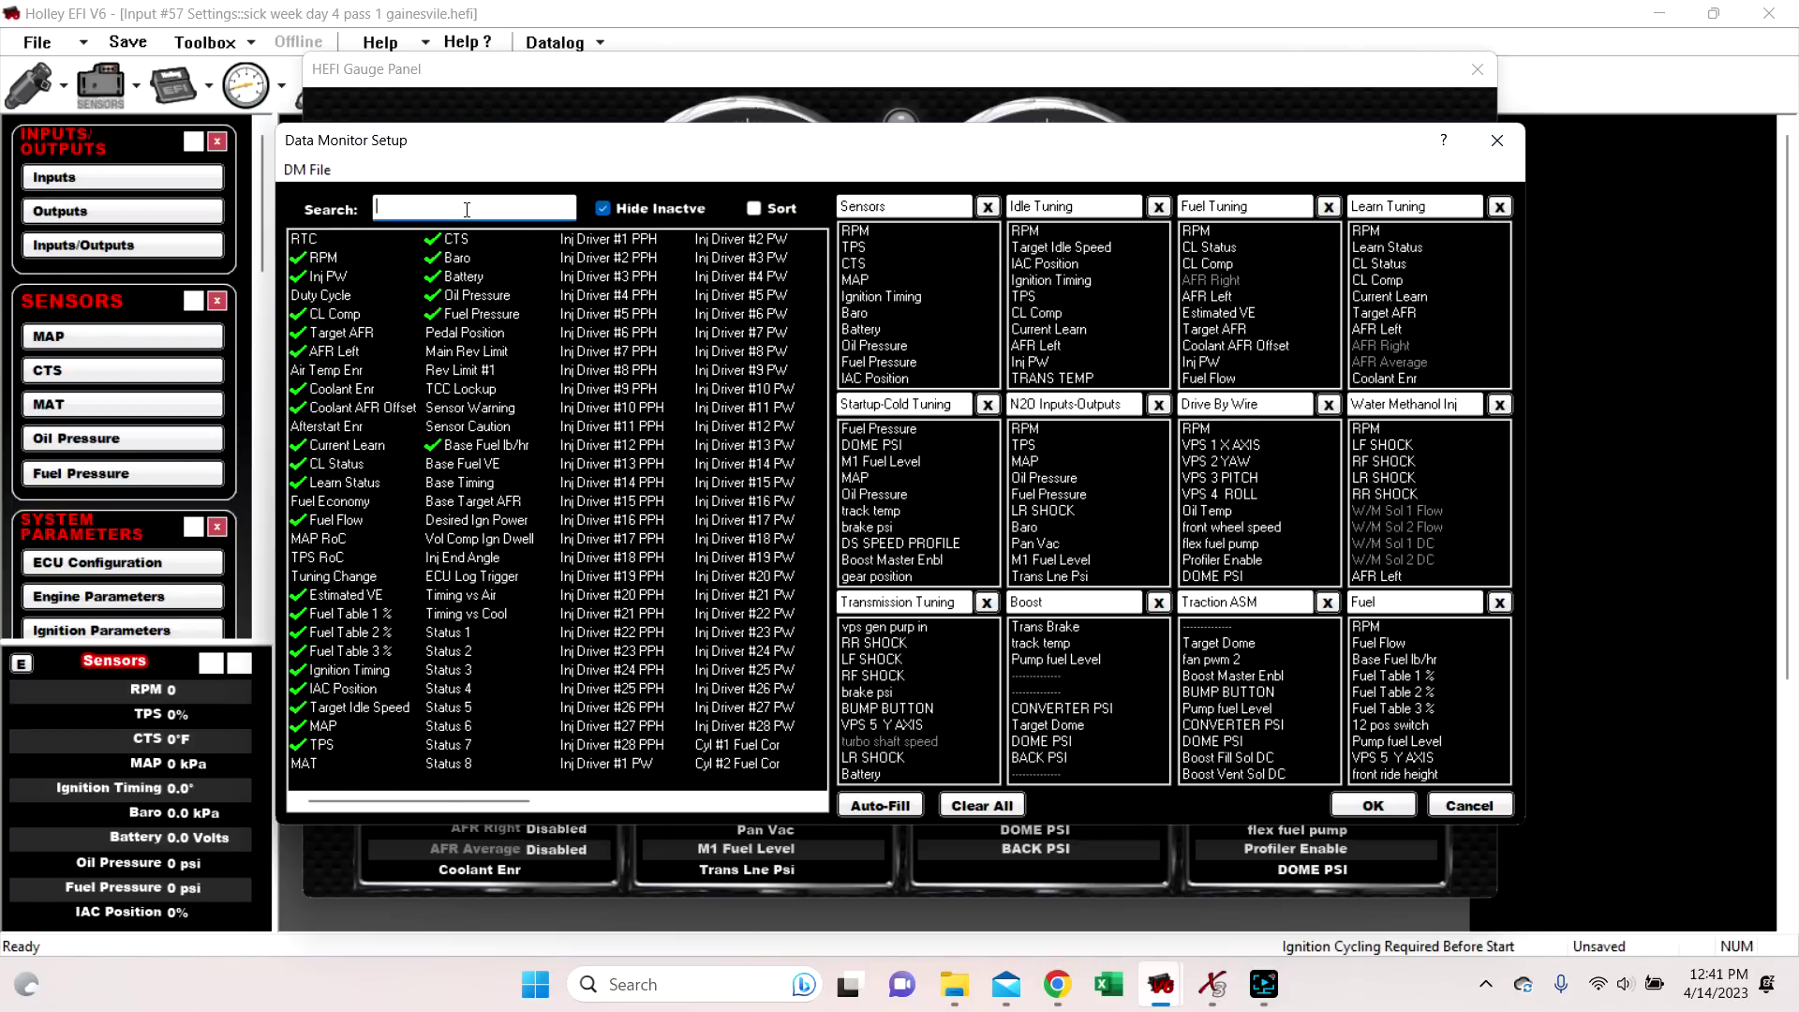
{"action": "type", "text": "dom"}
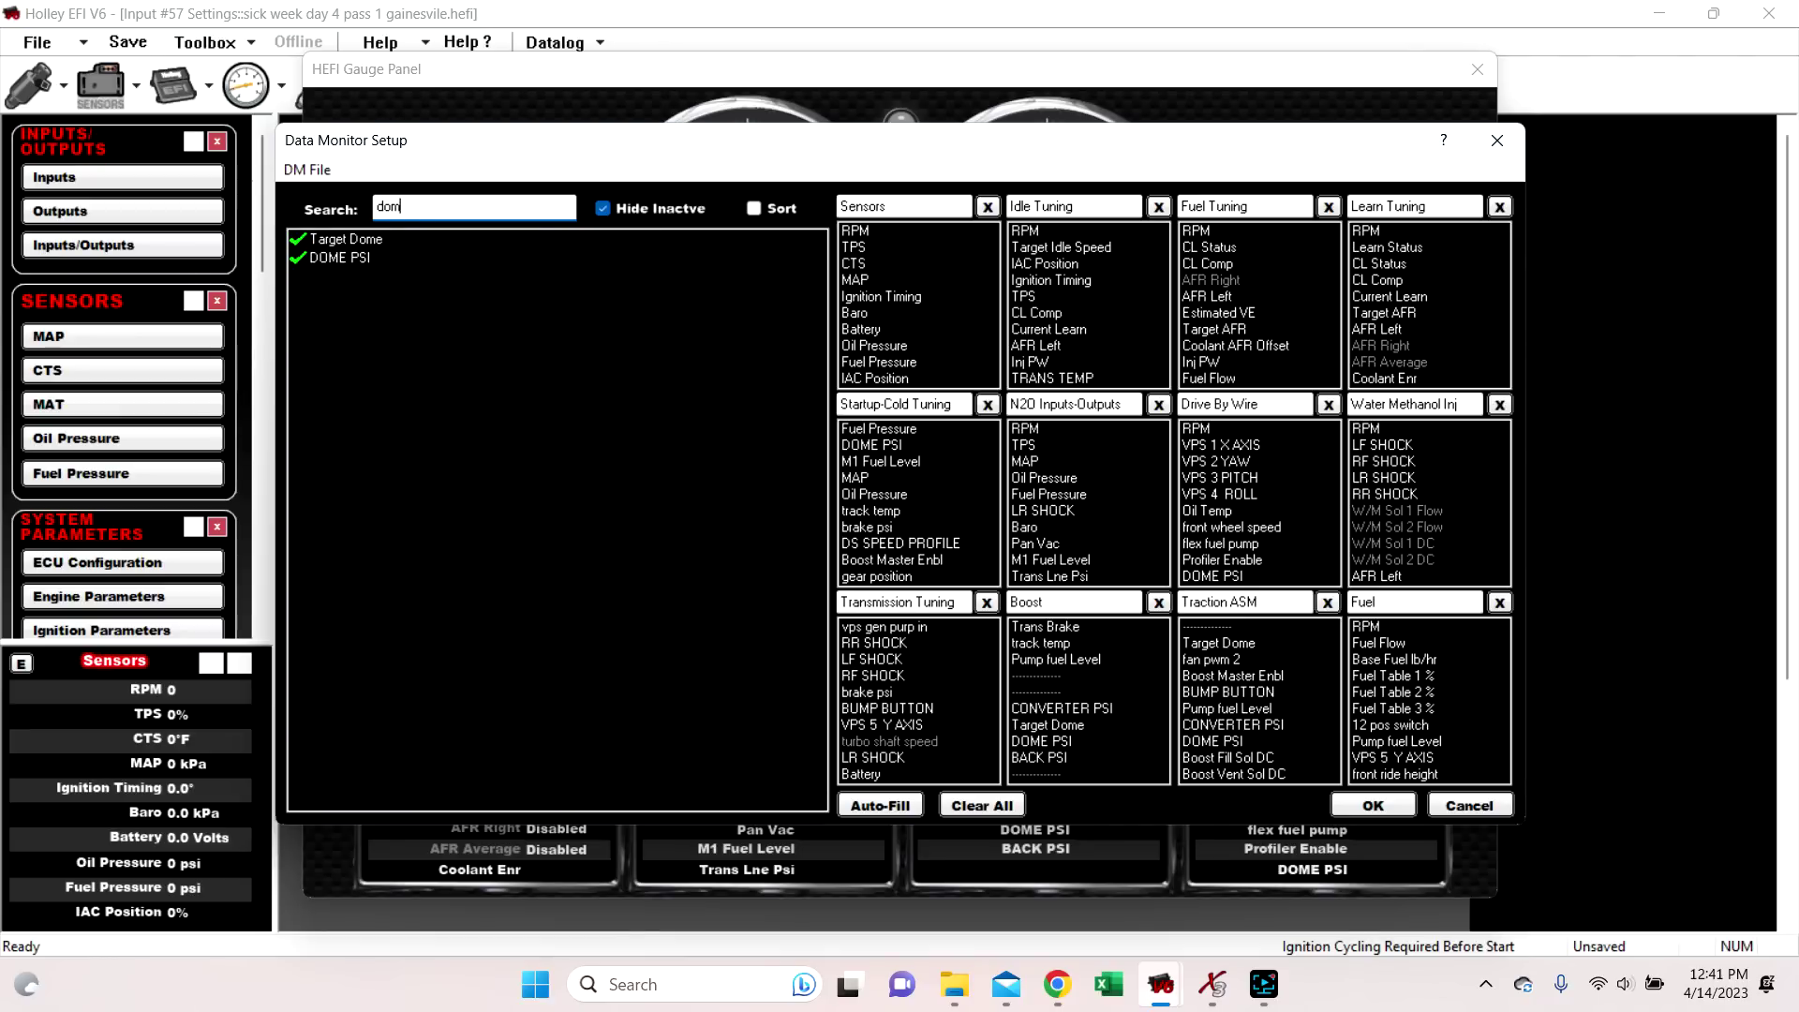
{"action": "left_click", "coordinate": [342, 259]}
{"action": "left_click_drag", "start_coordinate": [355, 263], "coordinate": [1069, 737]}
{"action": "left_click", "coordinate": [465, 204]}
{"action": "key", "text": "BackSpace"}
{"action": "key", "text": "BackSpace"}
{"action": "key", "text": "BackSpace"}
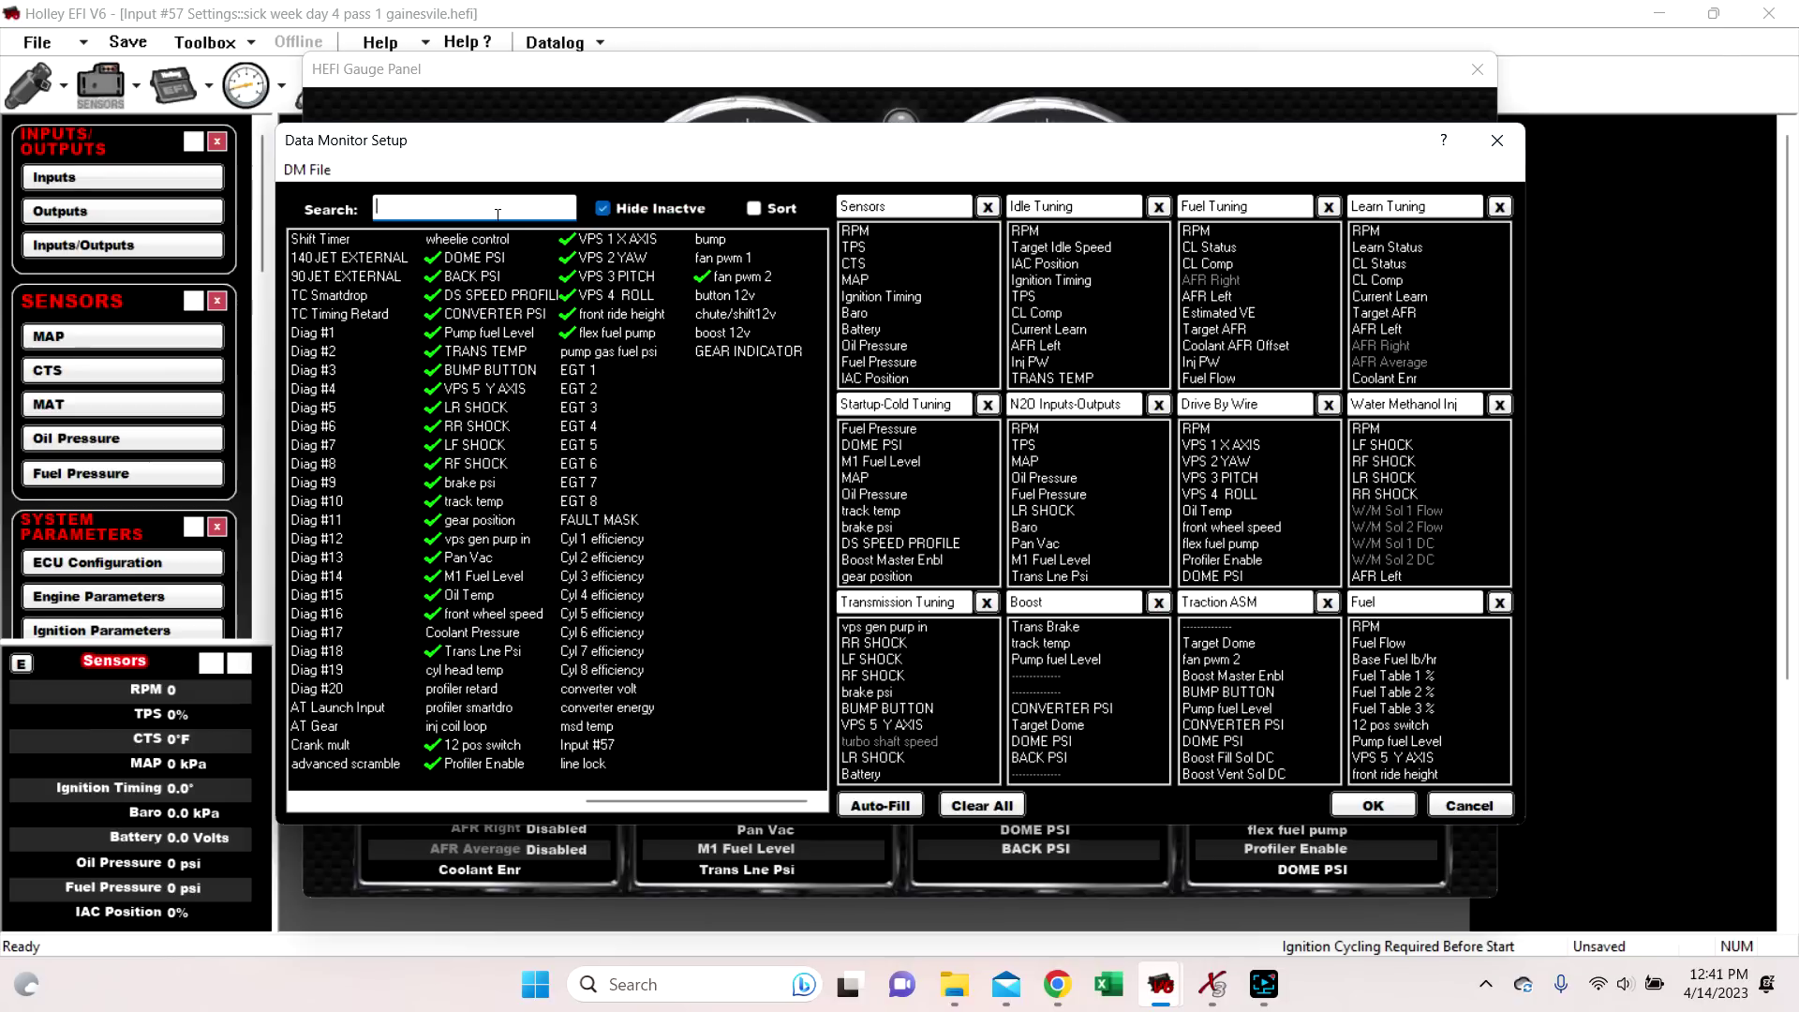
Browse the full channel list again and turn off Hide Inactive
{"action": "scroll", "coordinate": [618, 478], "scroll_direction": "left", "scroll_amount": 3}
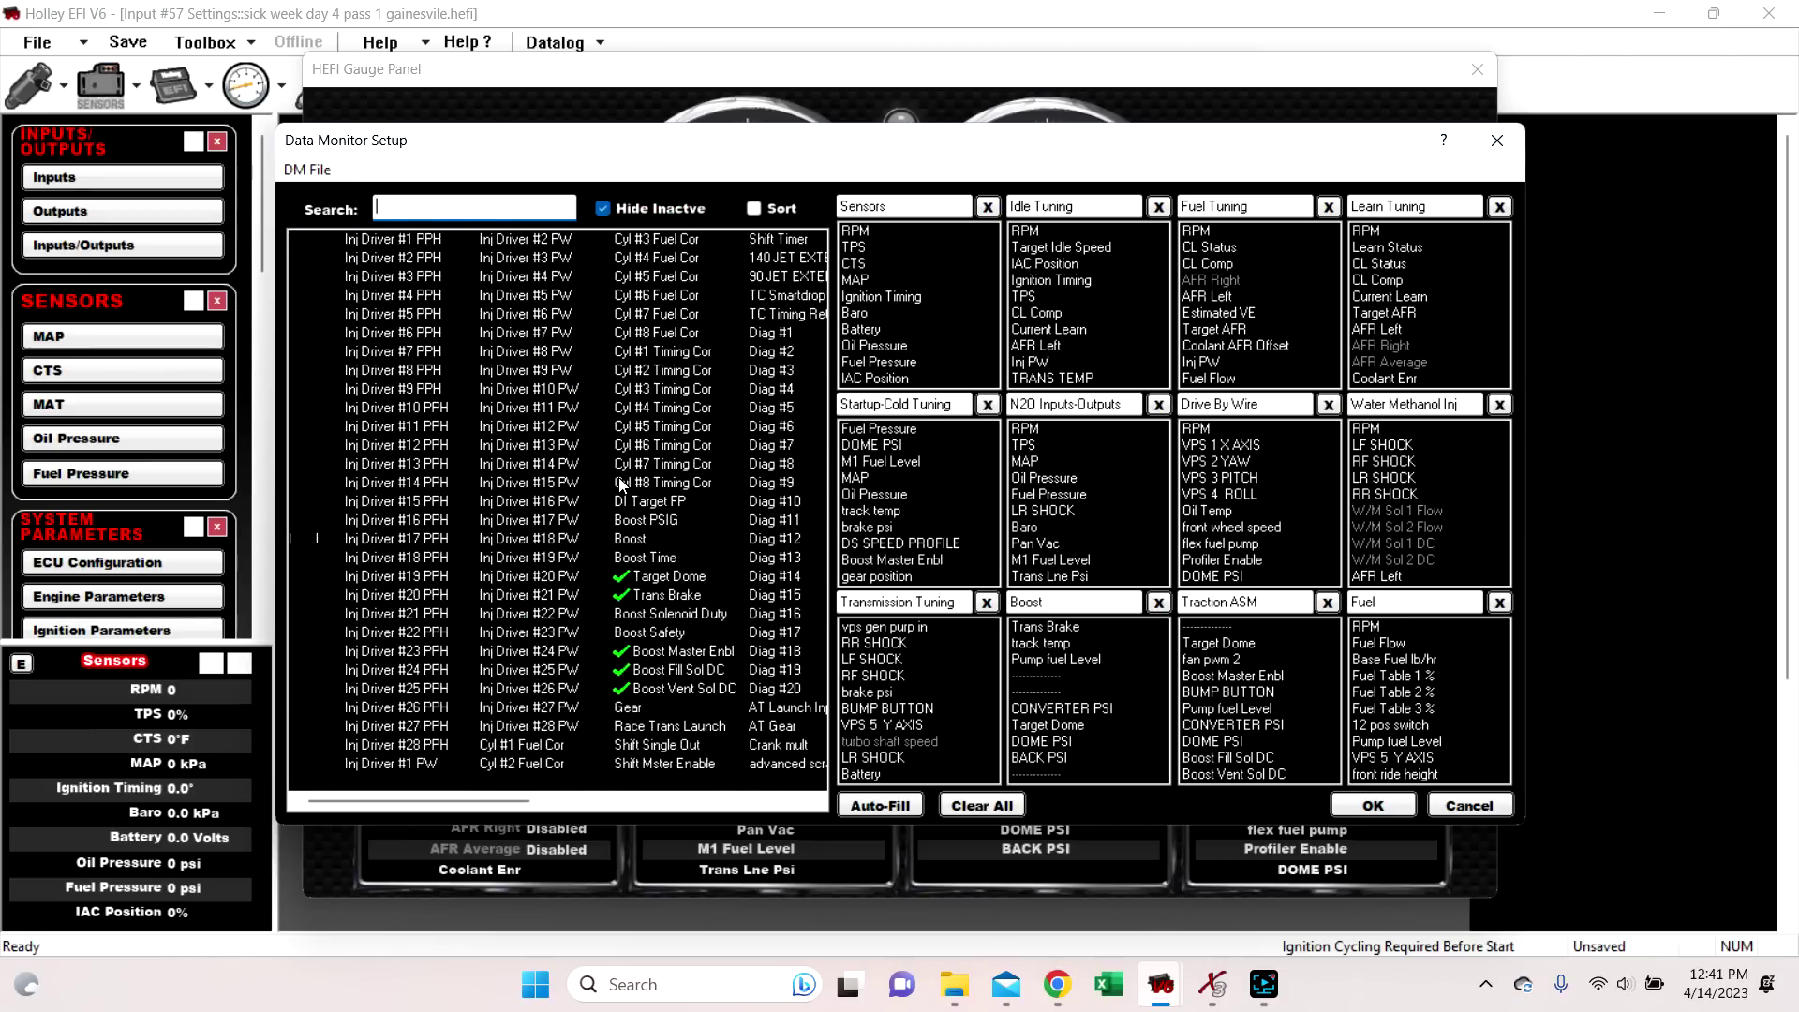
{"action": "scroll", "coordinate": [619, 484], "scroll_direction": "left", "scroll_amount": 2}
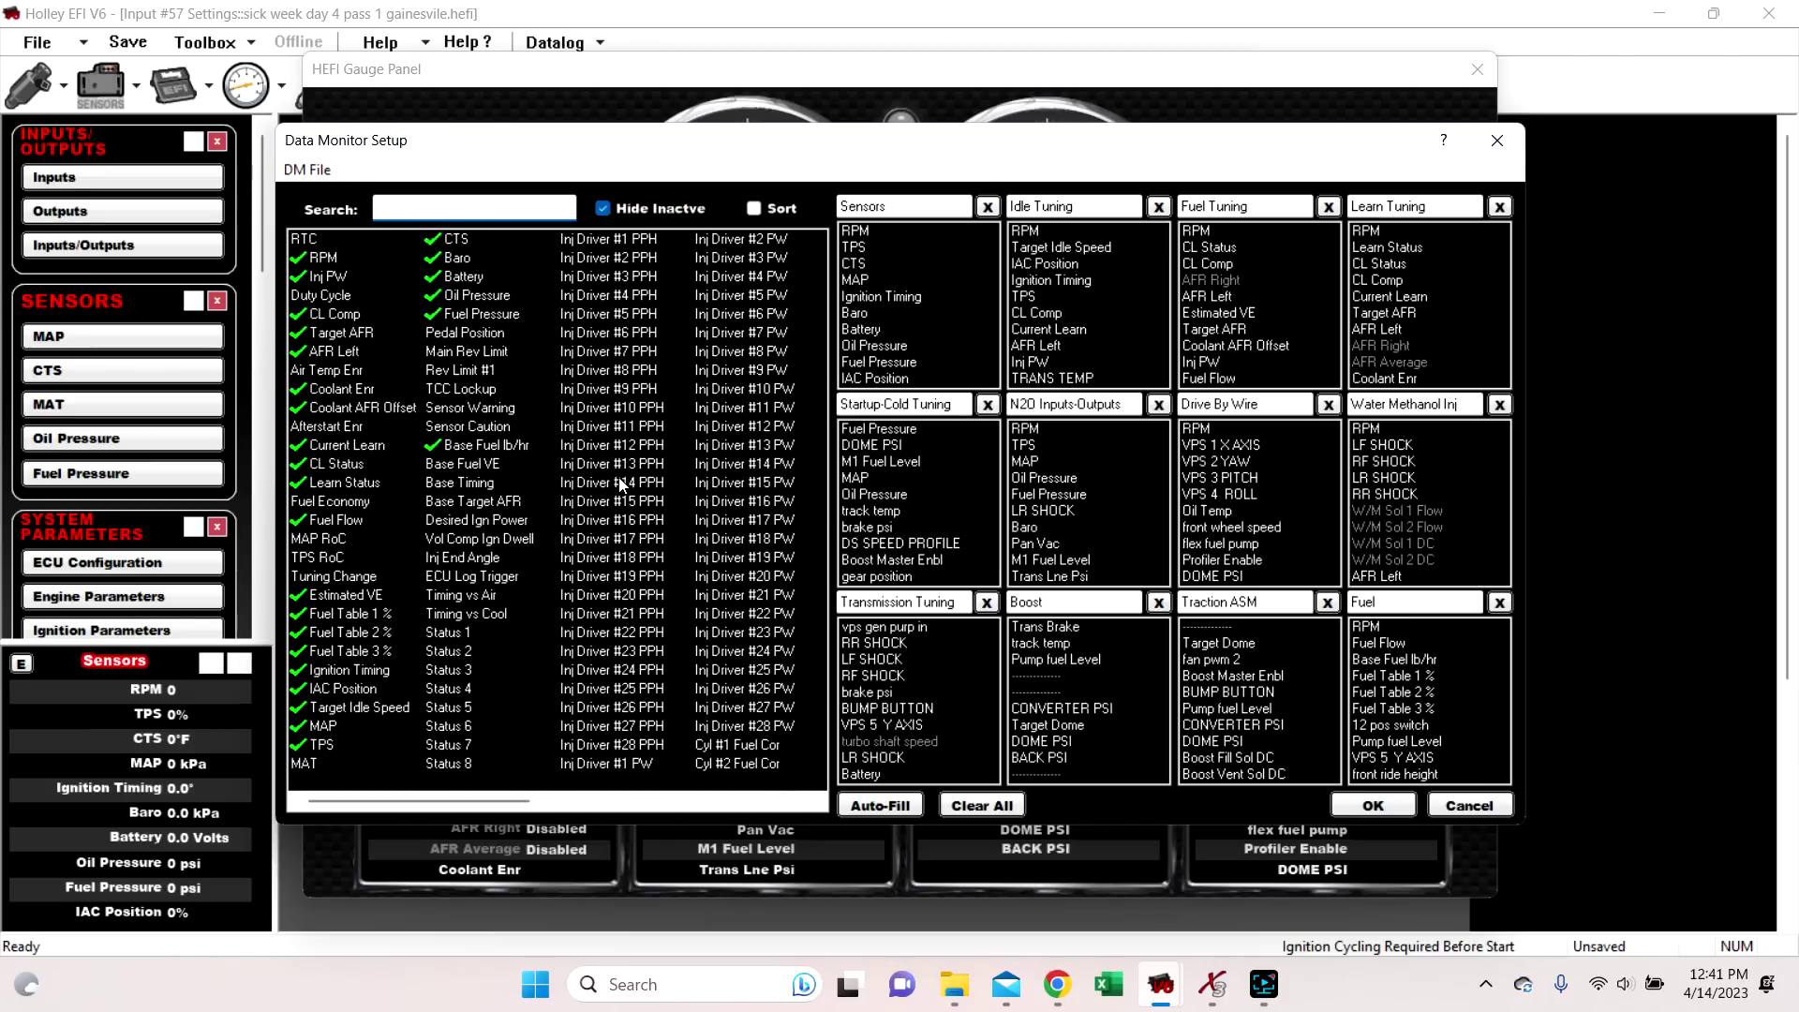
{"action": "left_click", "coordinate": [1370, 813]}
{"action": "scroll", "coordinate": [602, 559], "scroll_direction": "right", "scroll_amount": 8}
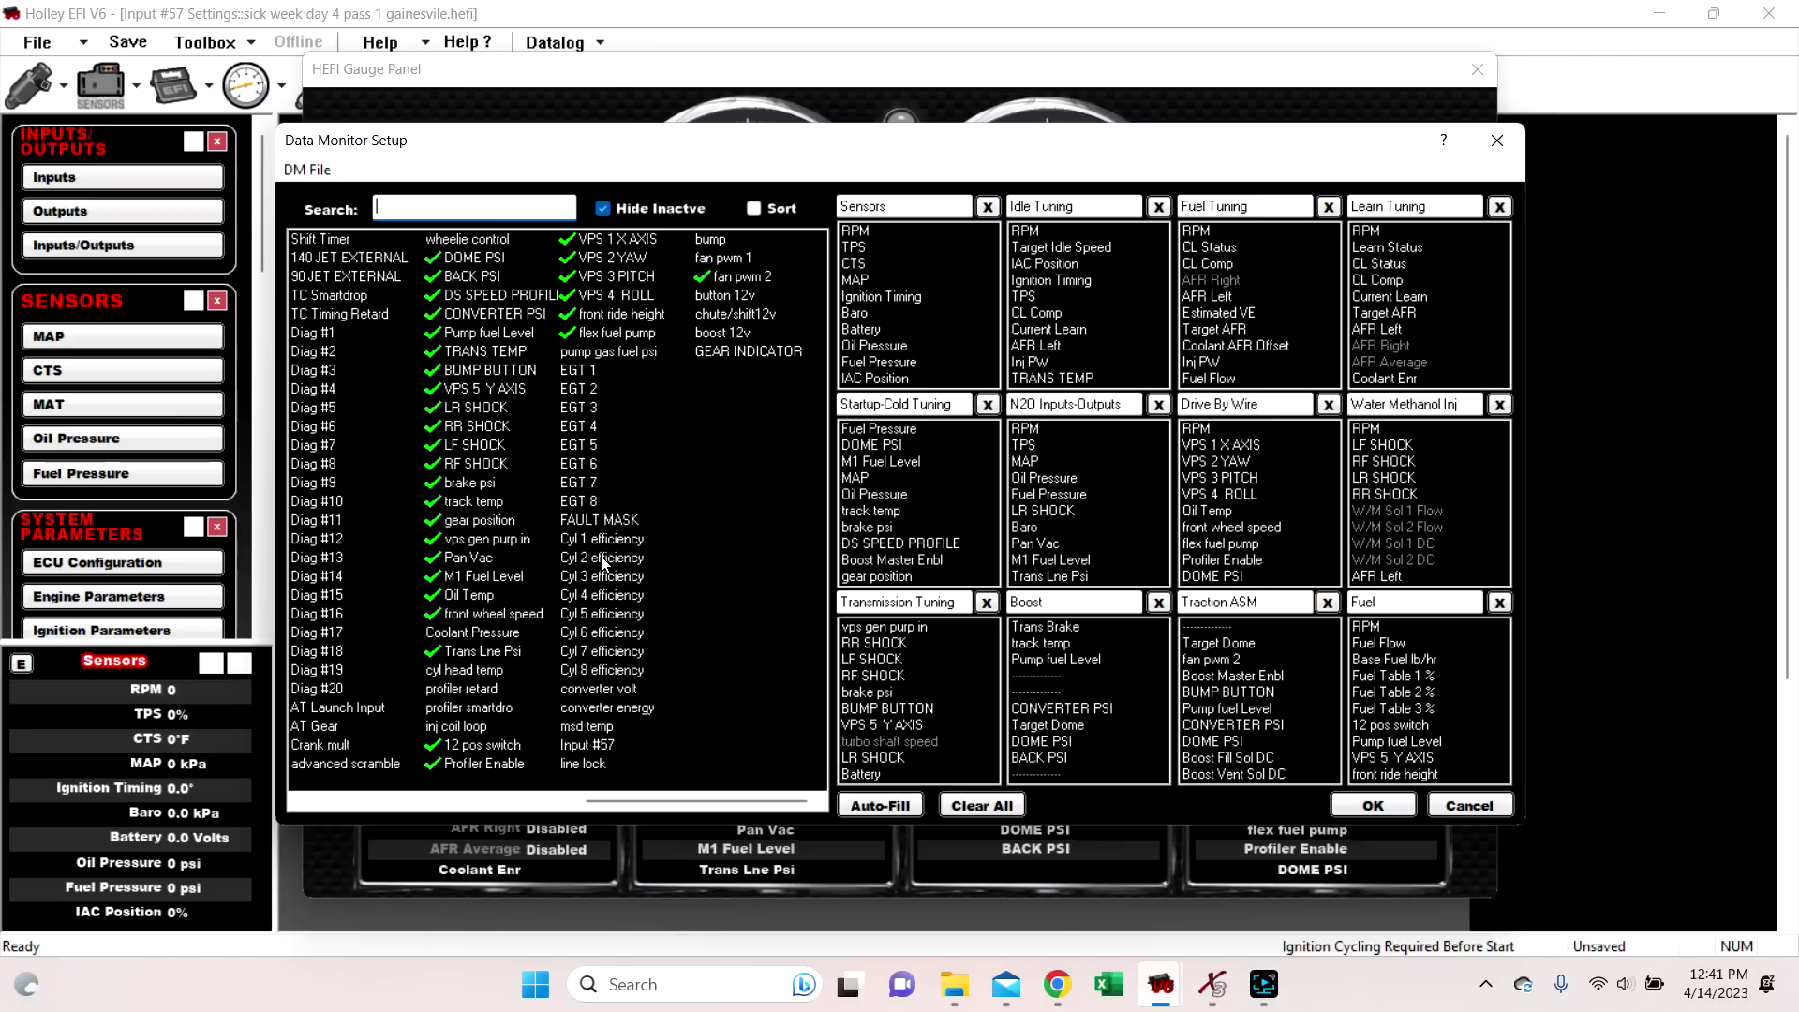
{"action": "left_click", "coordinate": [636, 210]}
Accept the data monitor setup, save the changed configuration and close the gauge panel
{"action": "left_click", "coordinate": [1358, 807]}
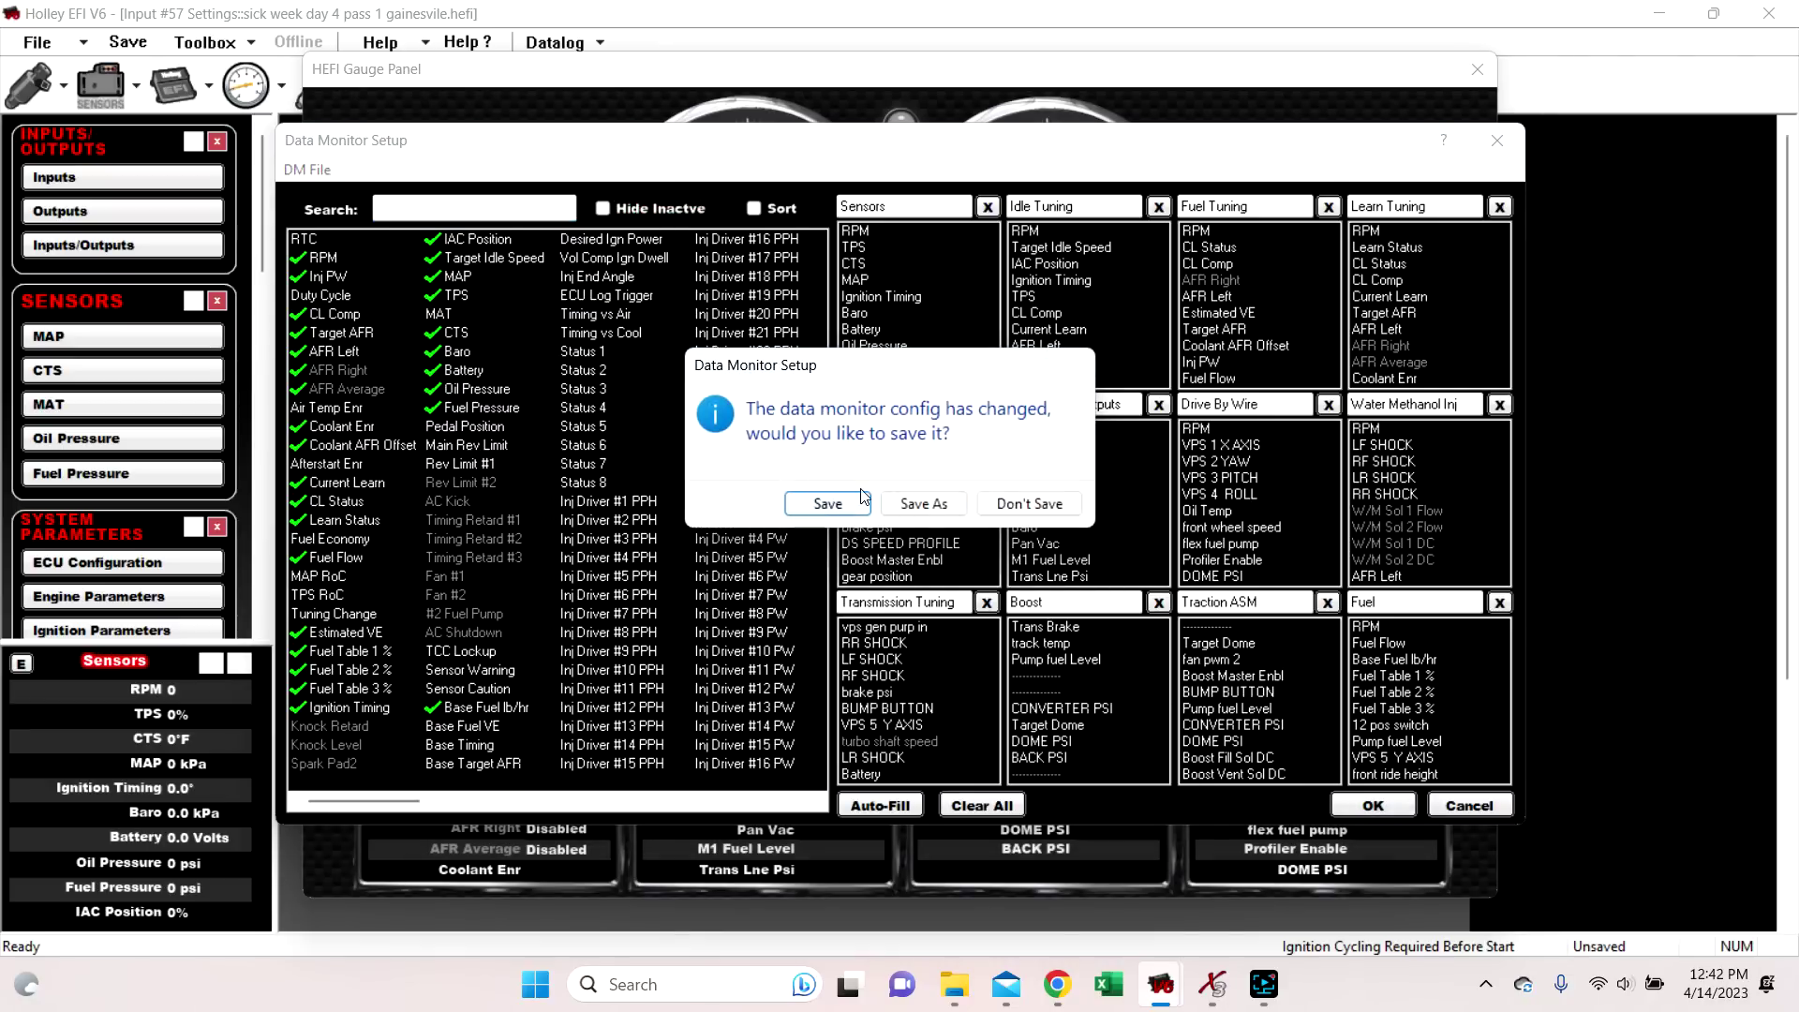
{"action": "left_click", "coordinate": [860, 499]}
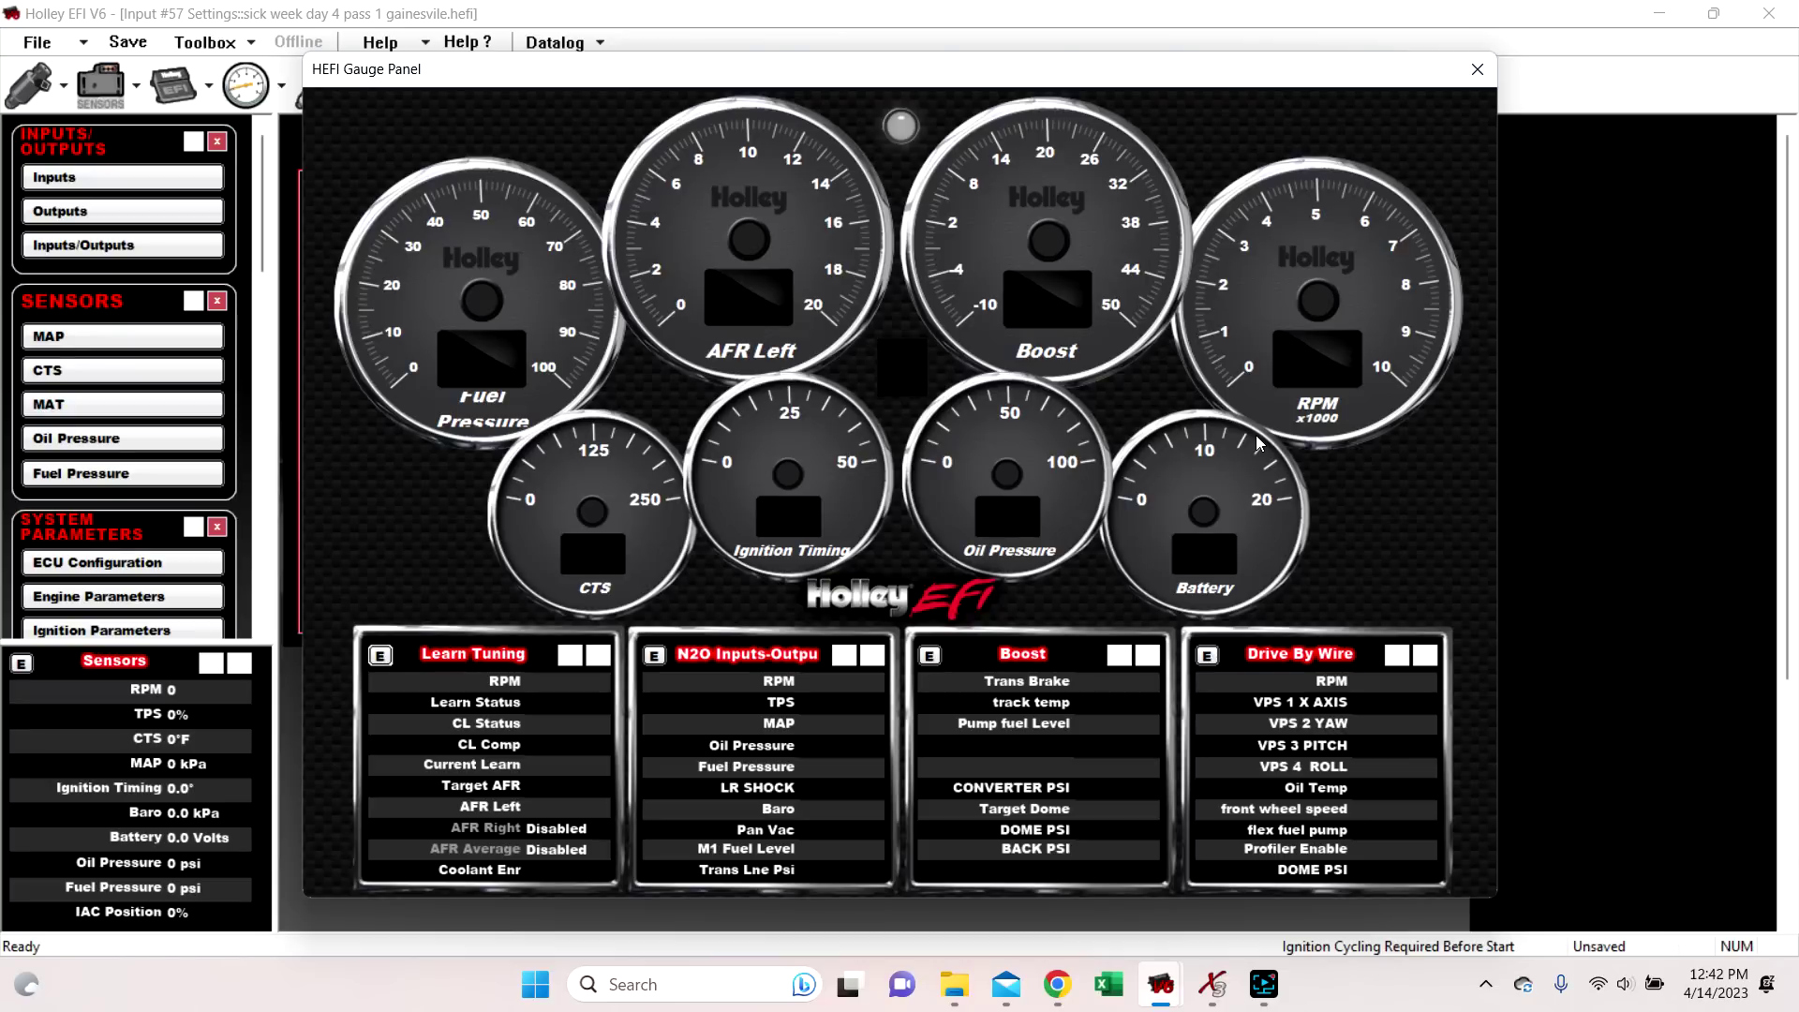
{"action": "left_click", "coordinate": [1480, 72]}
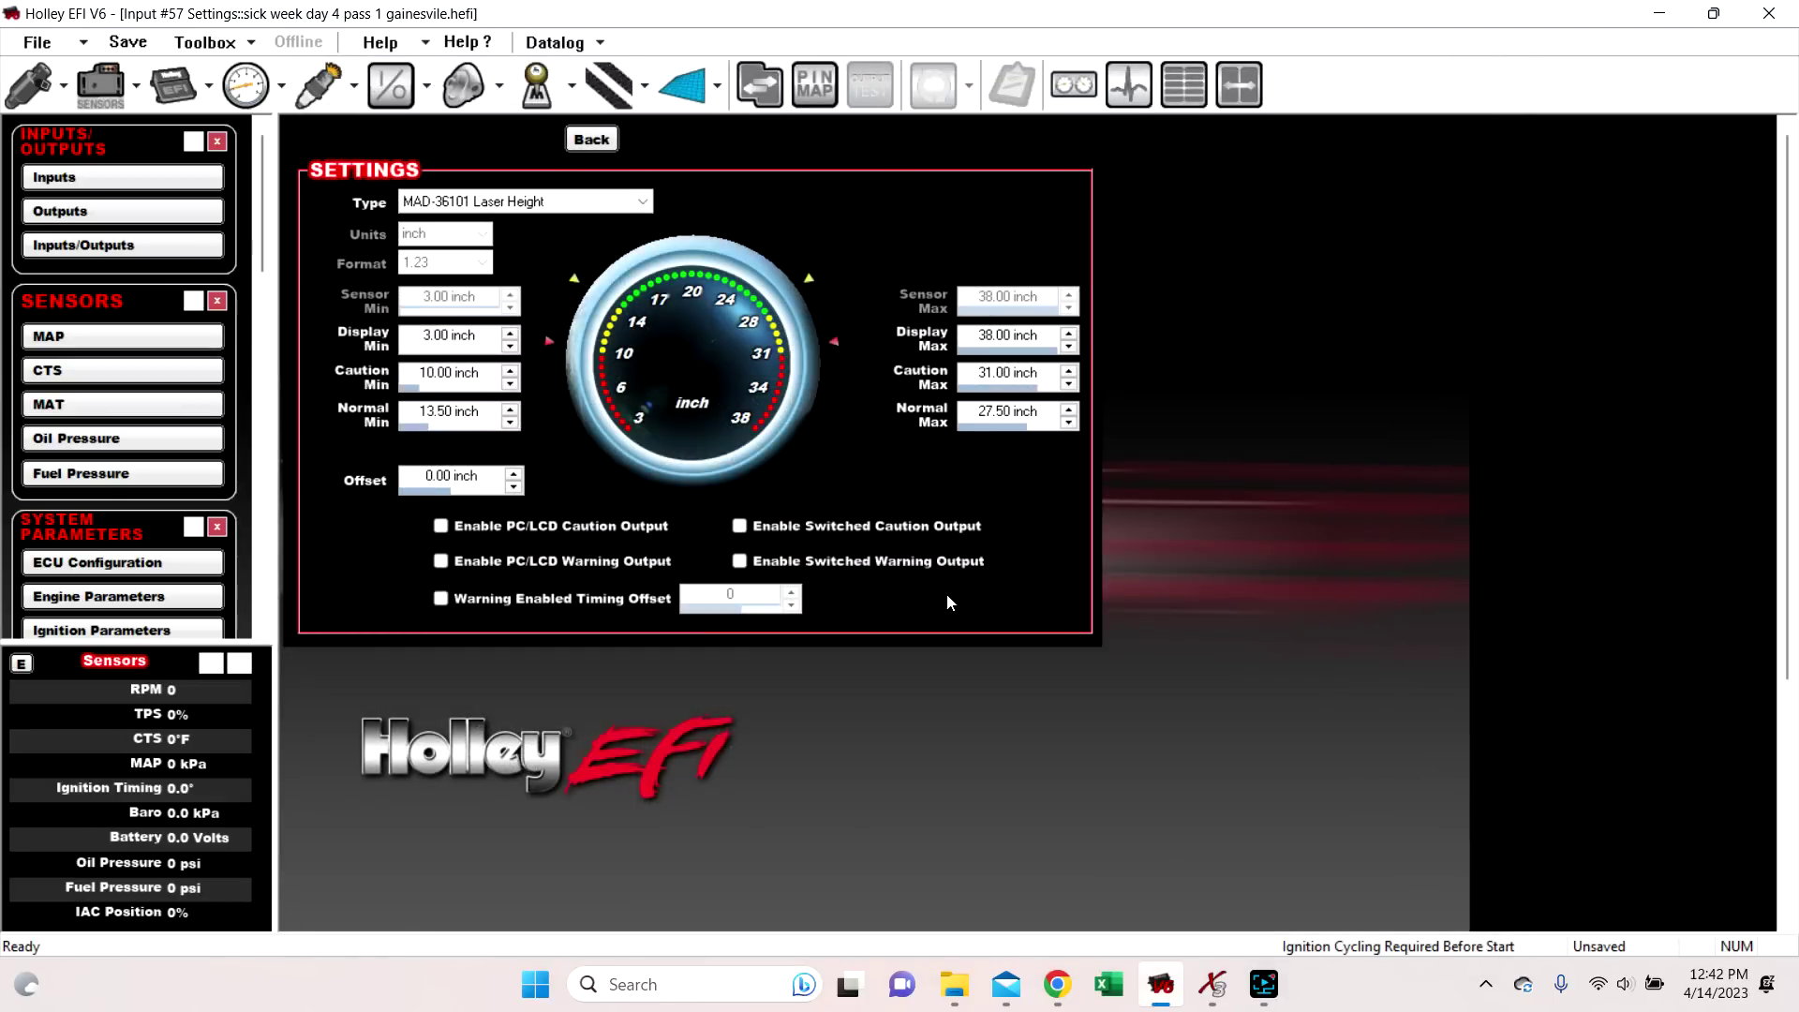
Switch to Chrome and read the V6.0 Build 300 revision log from the file properties shortcut entry to the Racing Trans shift master entry
{"action": "mouse_move", "coordinate": [1059, 993]}
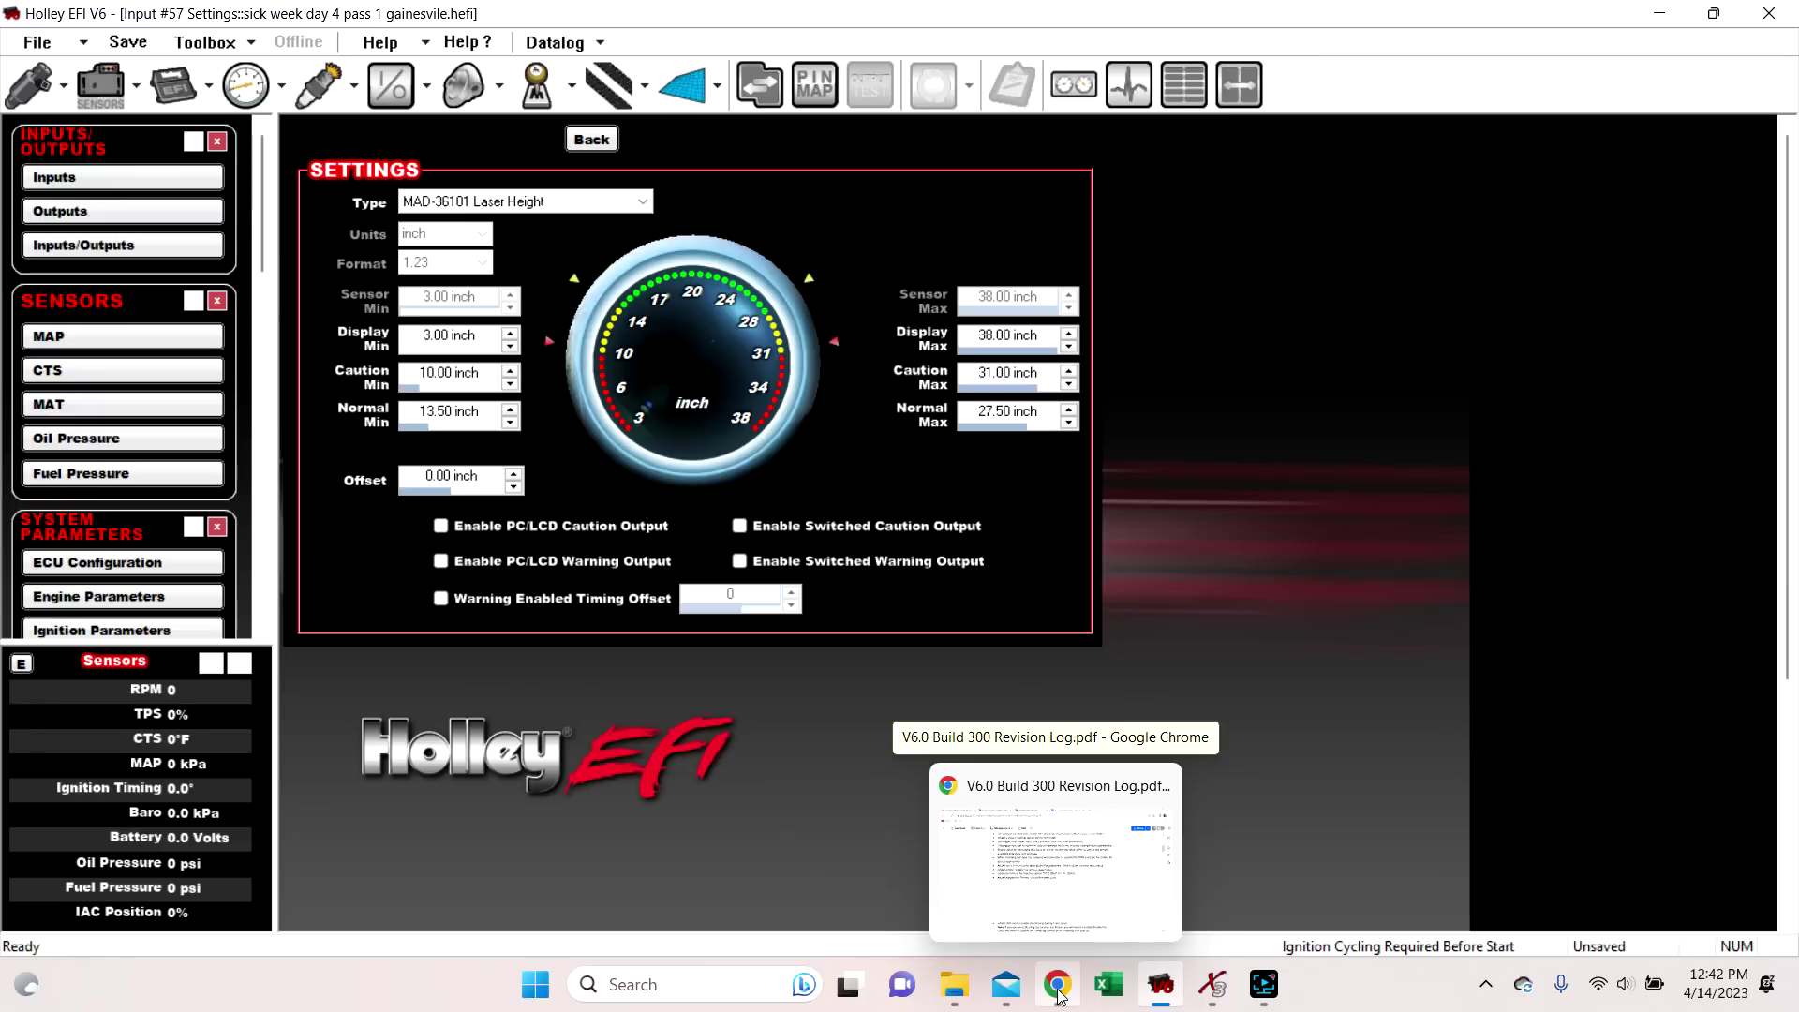
{"action": "left_click", "coordinate": [1058, 993]}
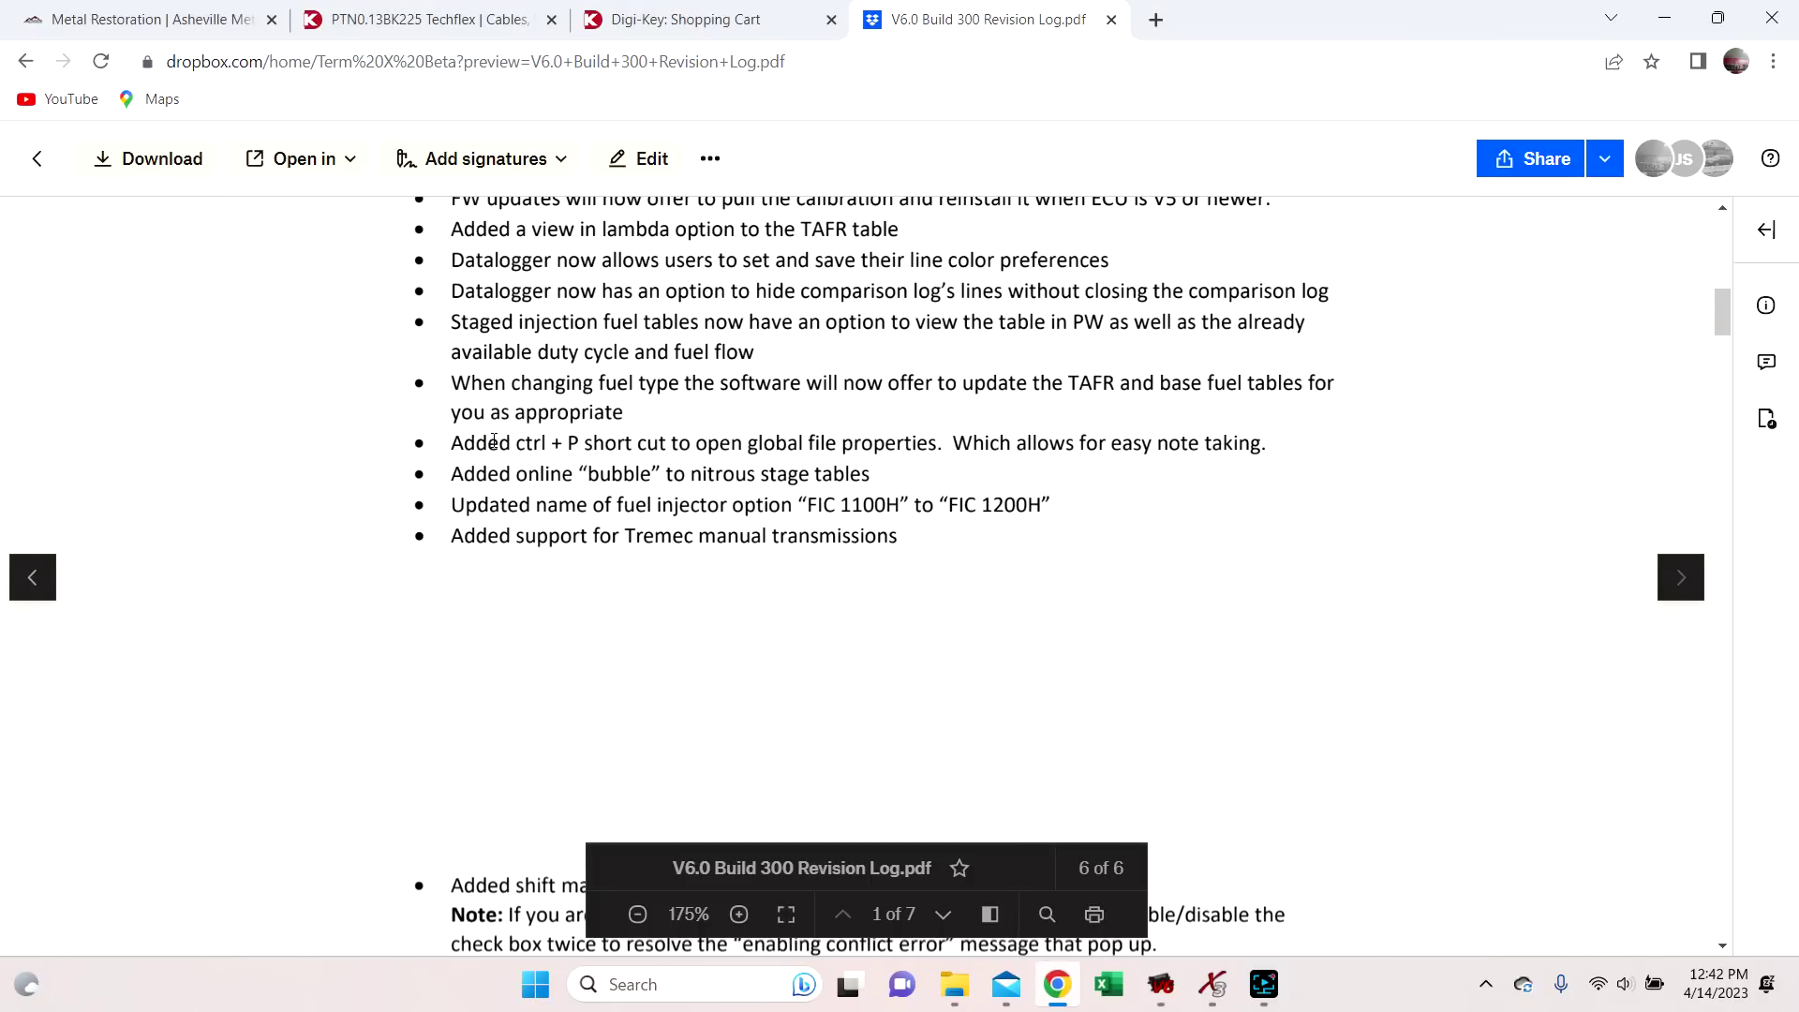
{"action": "left_click_drag", "start_coordinate": [513, 442], "coordinate": [996, 440]}
{"action": "scroll", "coordinate": [706, 391], "scroll_direction": "down", "scroll_amount": 5}
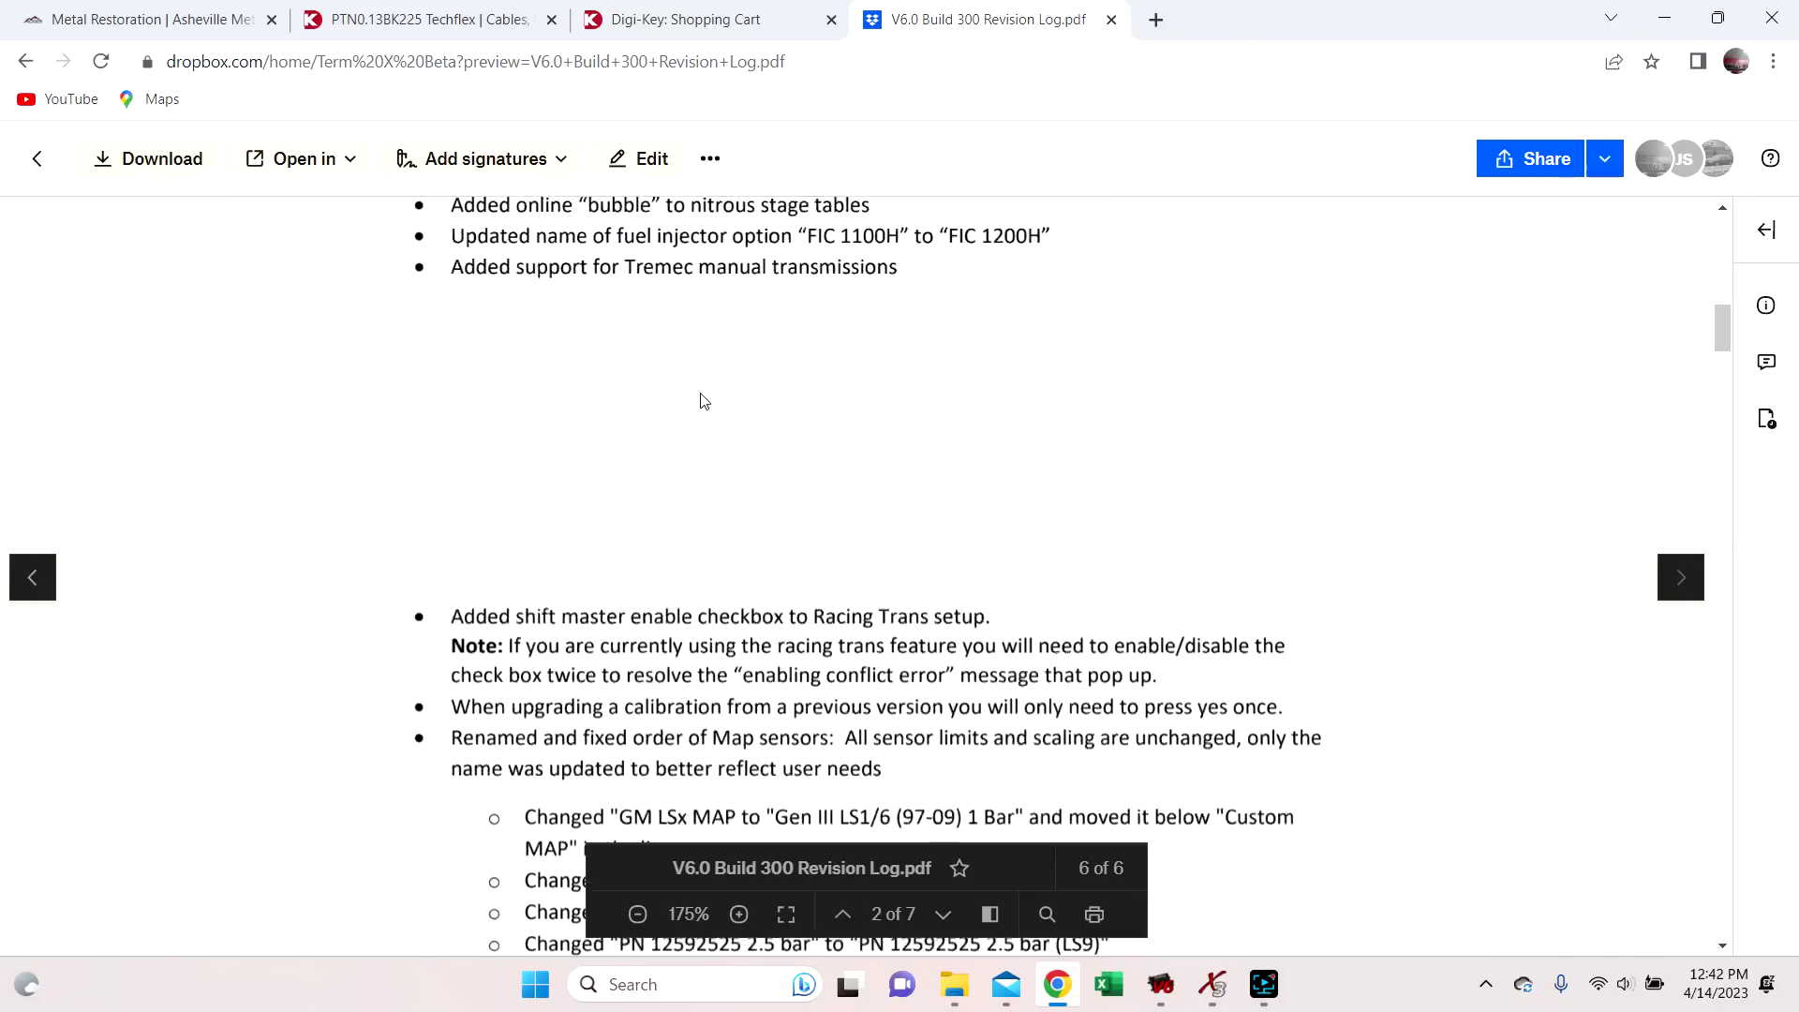
{"action": "scroll", "coordinate": [1119, 412], "scroll_direction": "down", "scroll_amount": 1}
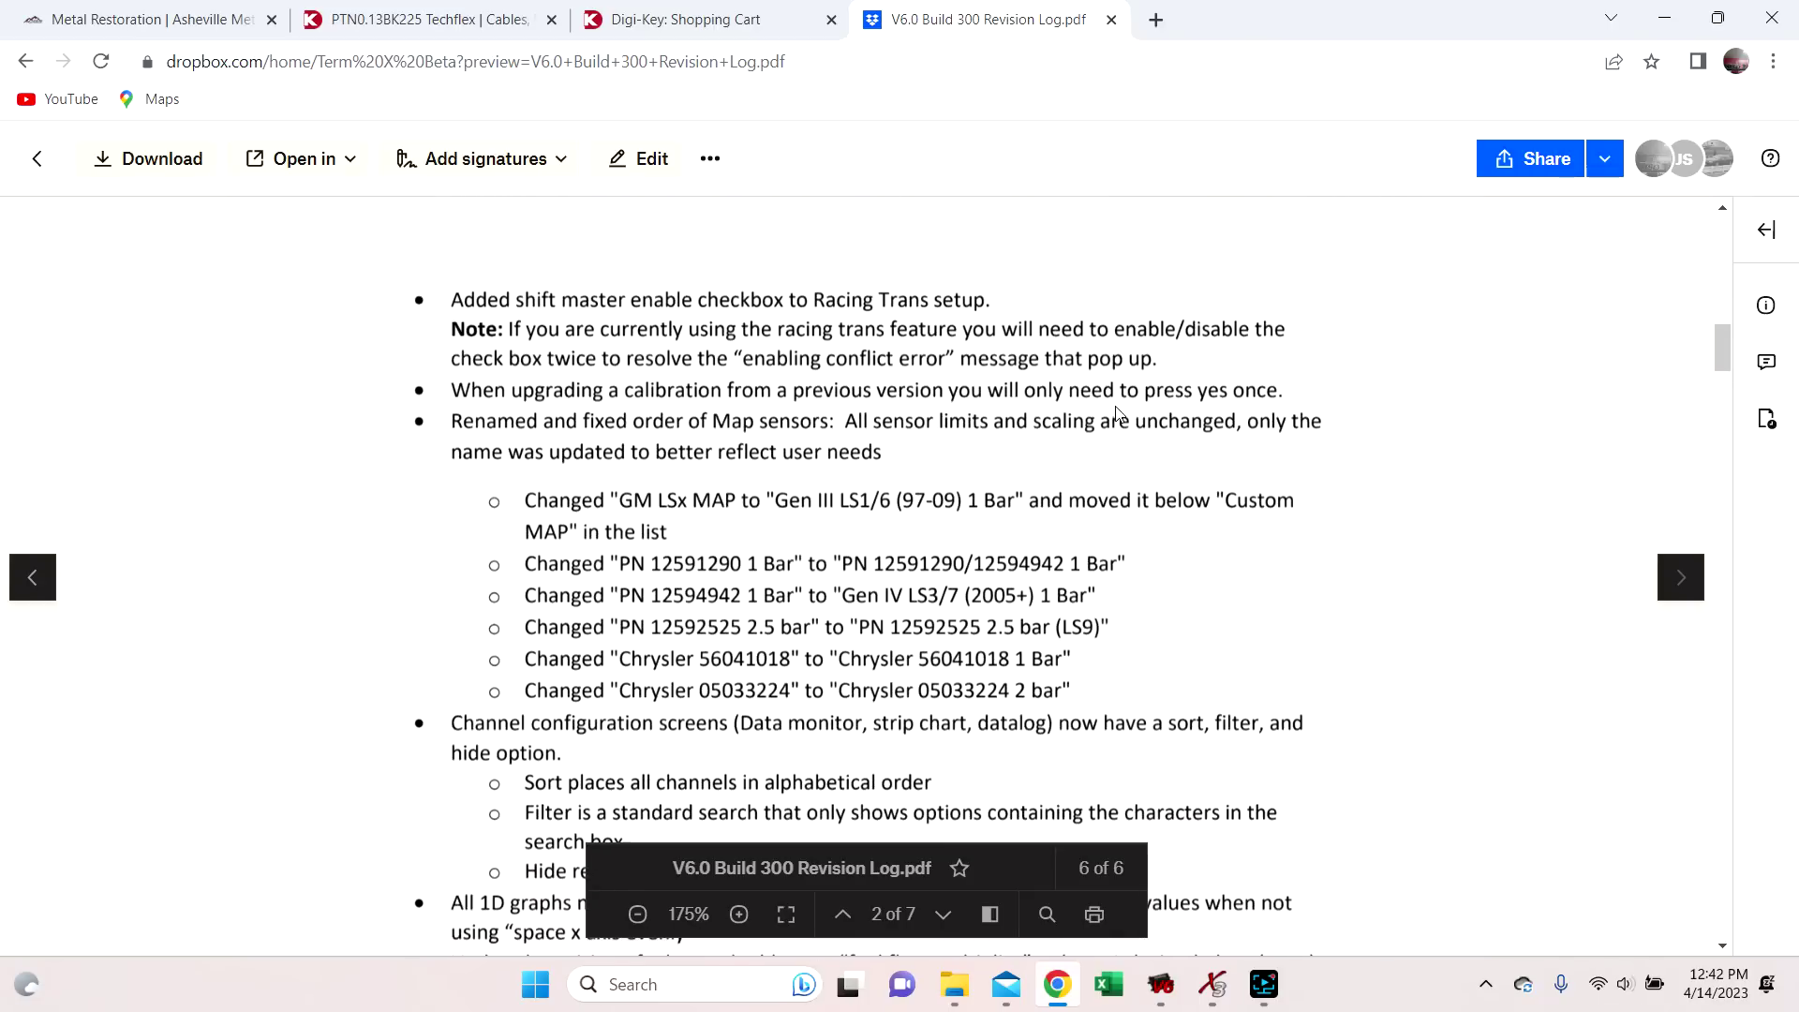
Switch back to Holley EFI and open the racing transmission's Shift Output Setup
{"action": "left_click", "coordinate": [1162, 984]}
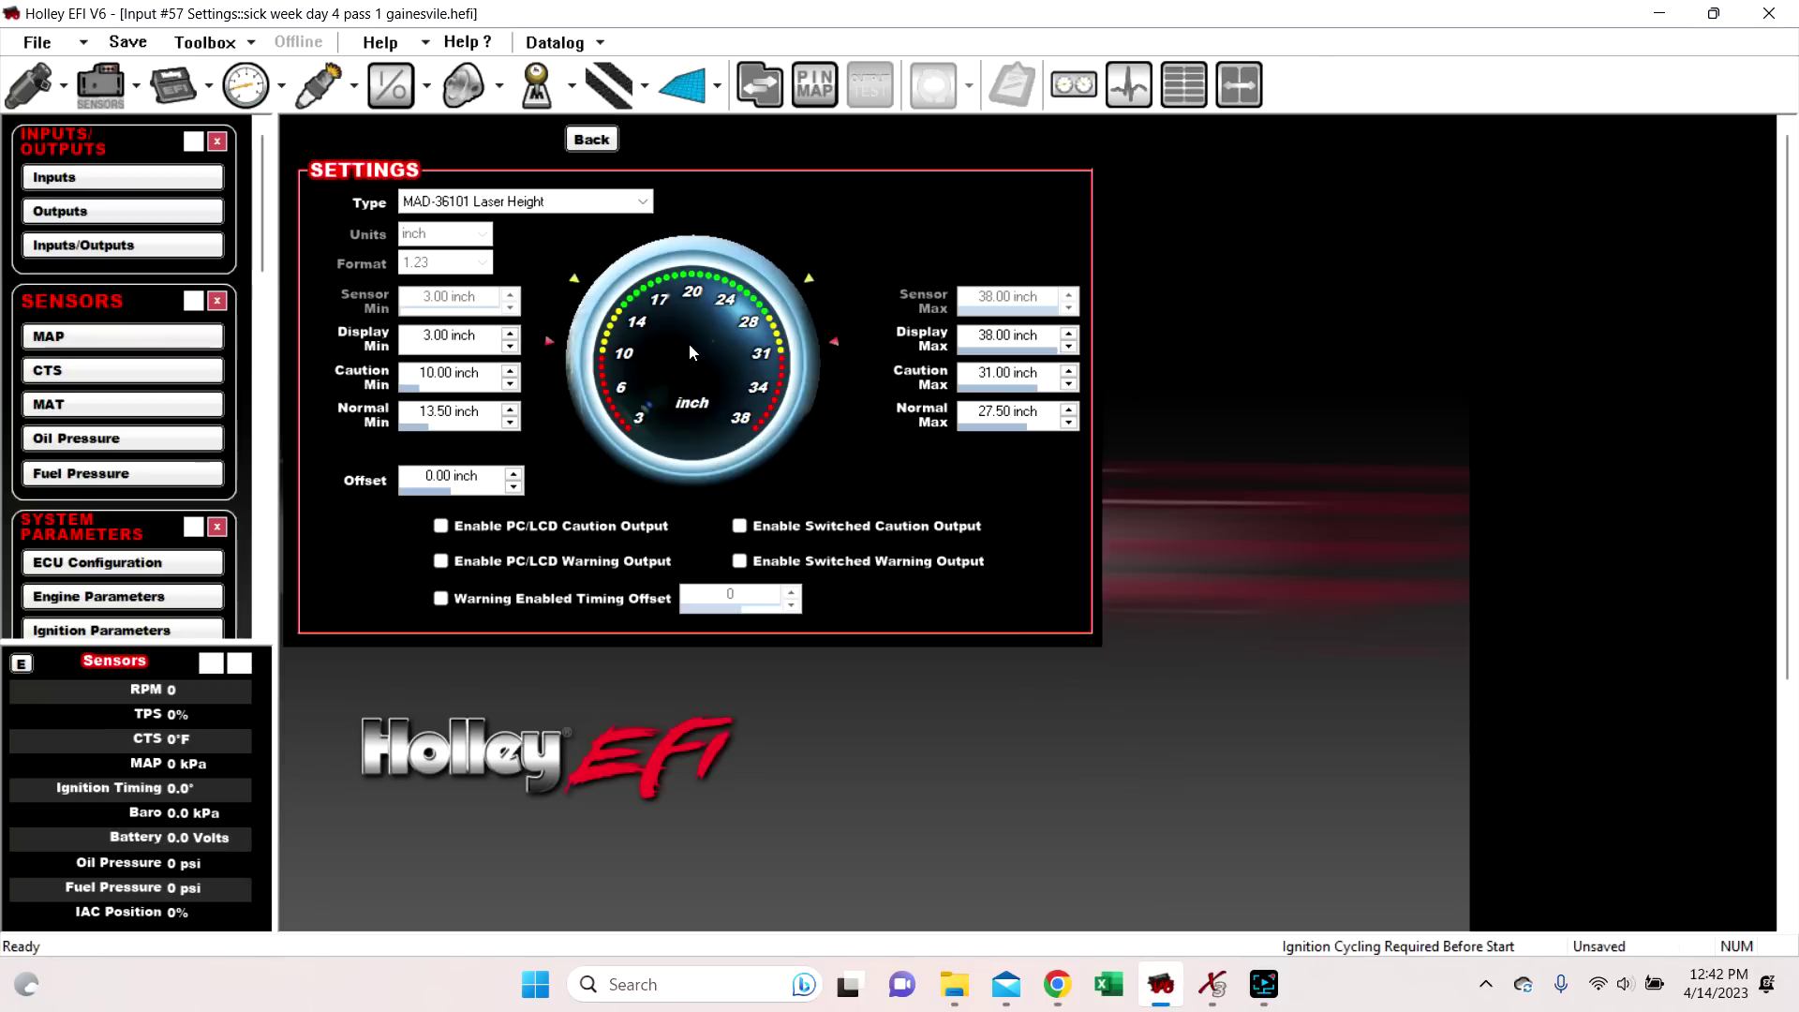
{"action": "left_click", "coordinate": [537, 89]}
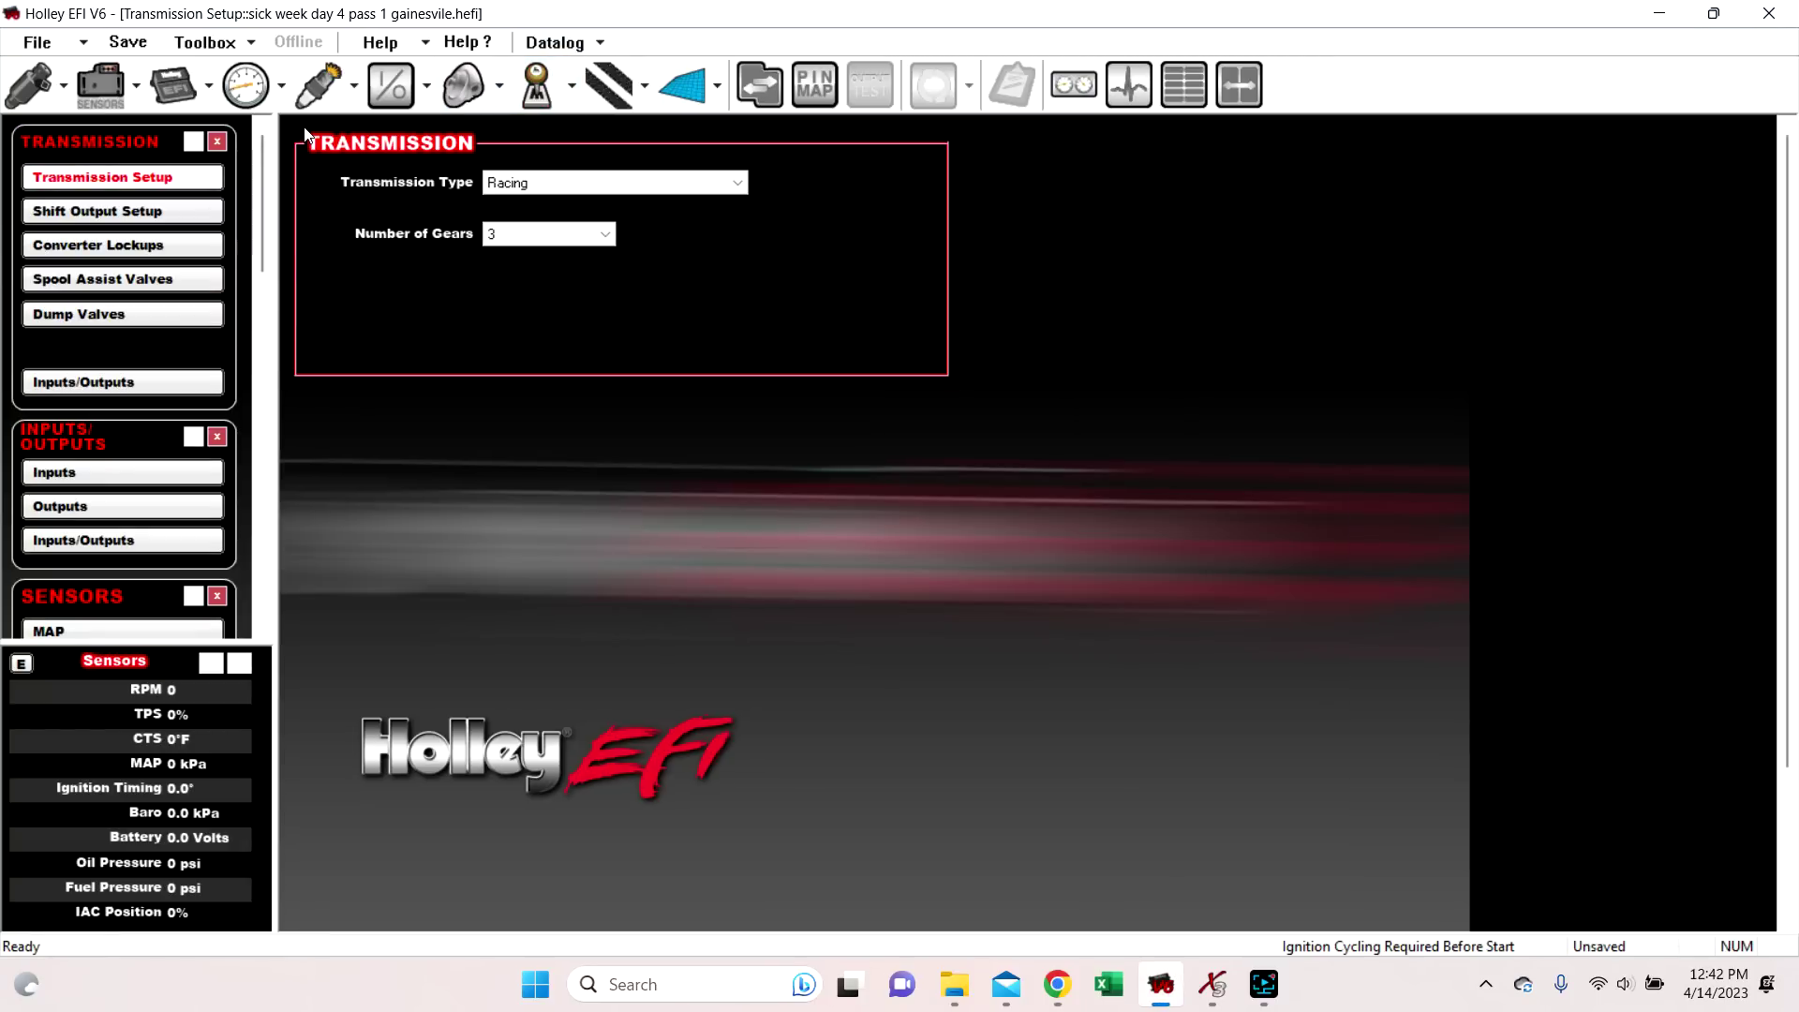
{"action": "left_click", "coordinate": [91, 216]}
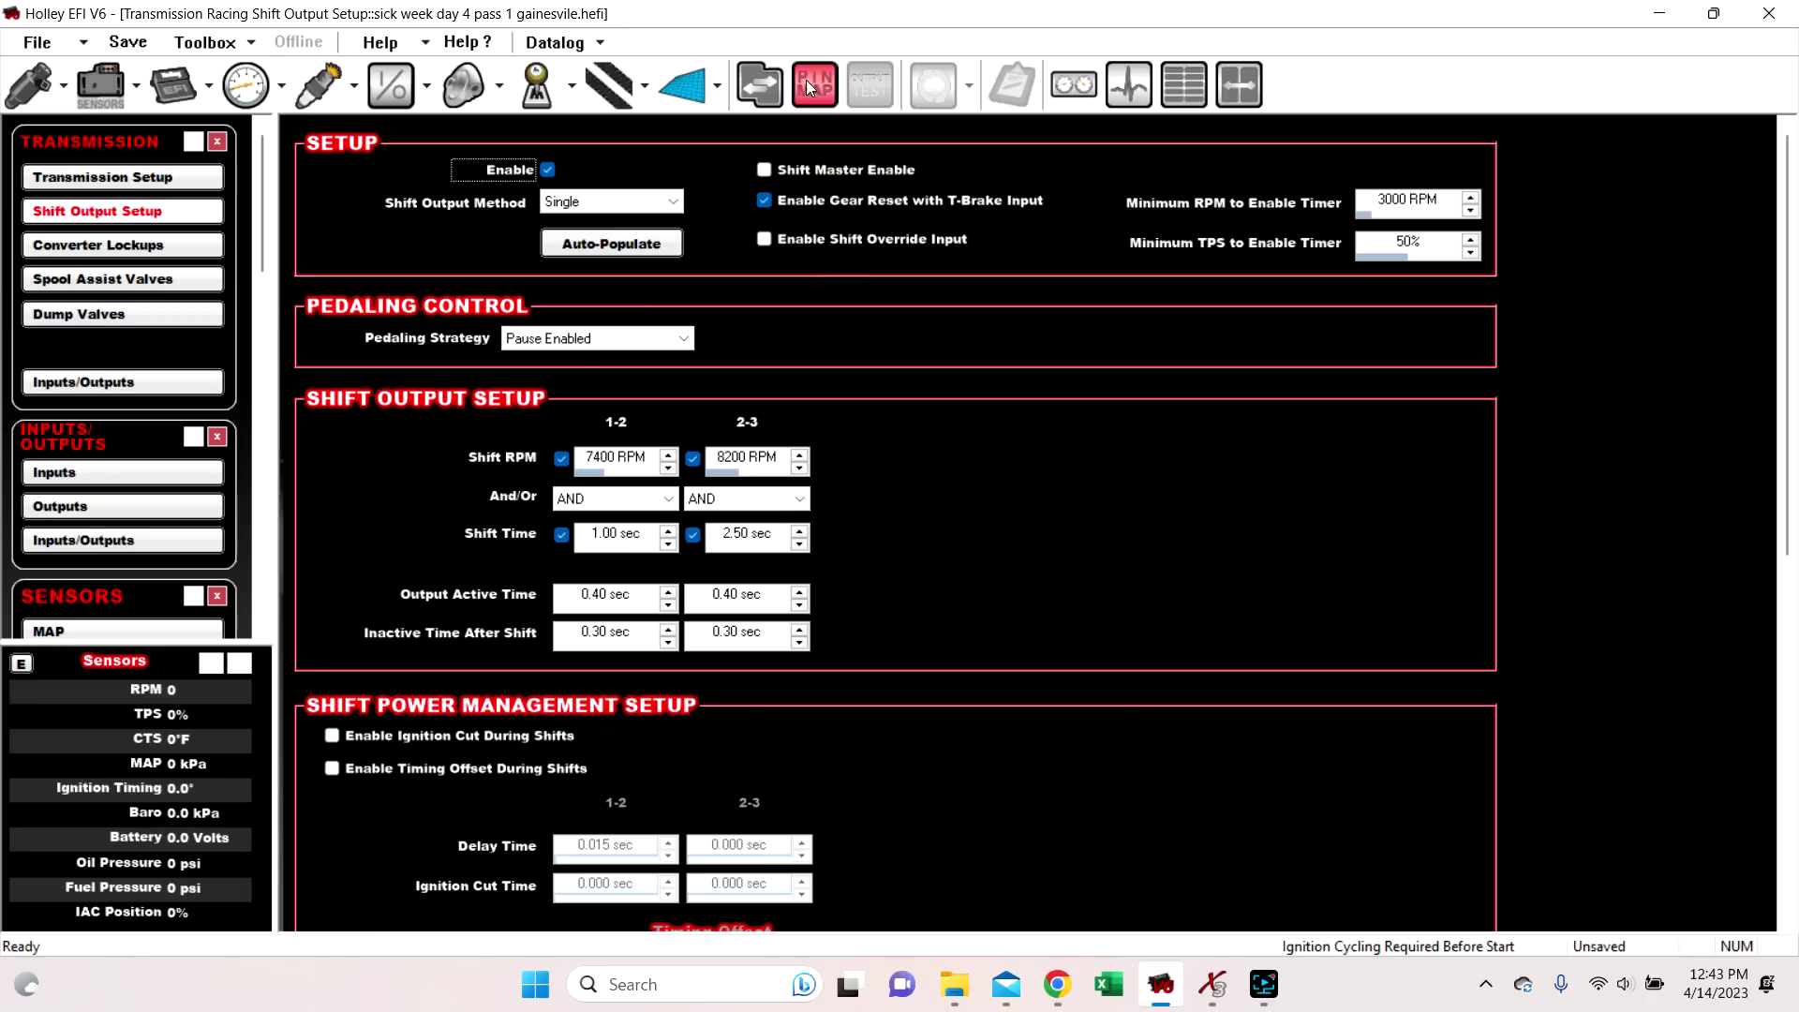
Turn Shift Master Enable on and back off, checking its input assignment in the ECU pin map each time
{"action": "left_click", "coordinate": [803, 173]}
{"action": "left_click", "coordinate": [815, 85]}
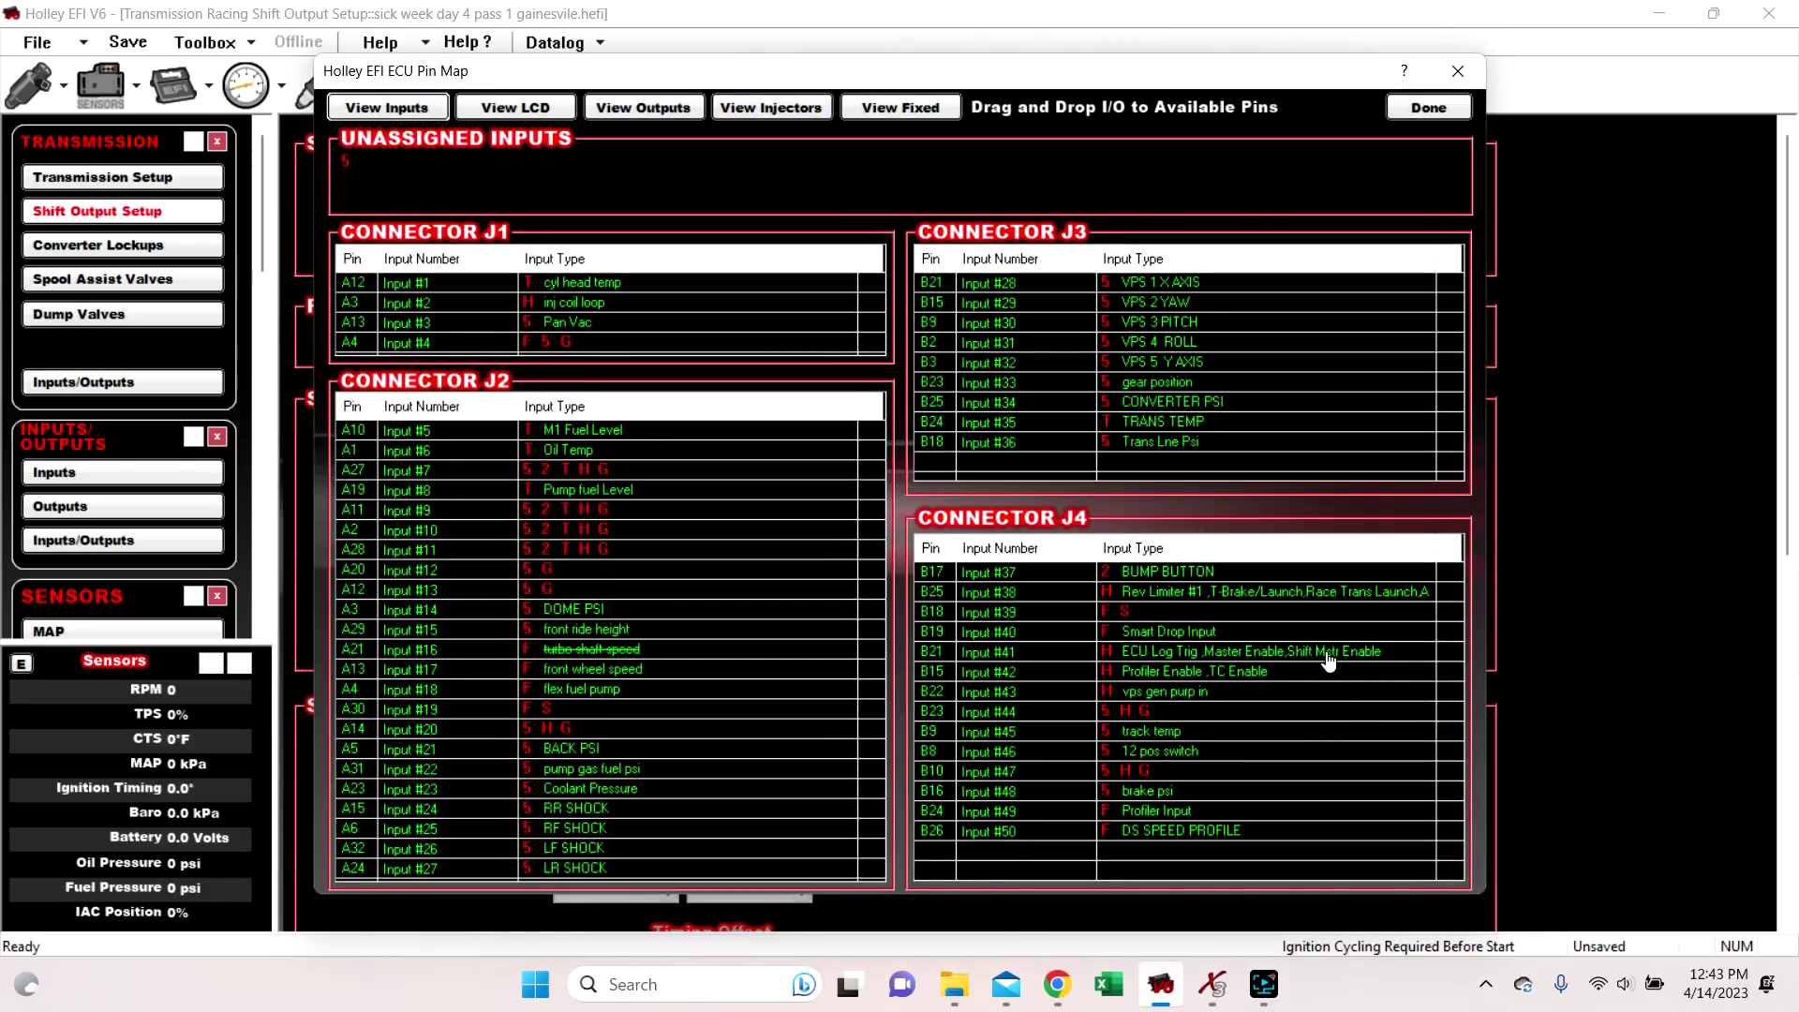
{"action": "left_click", "coordinate": [1427, 107]}
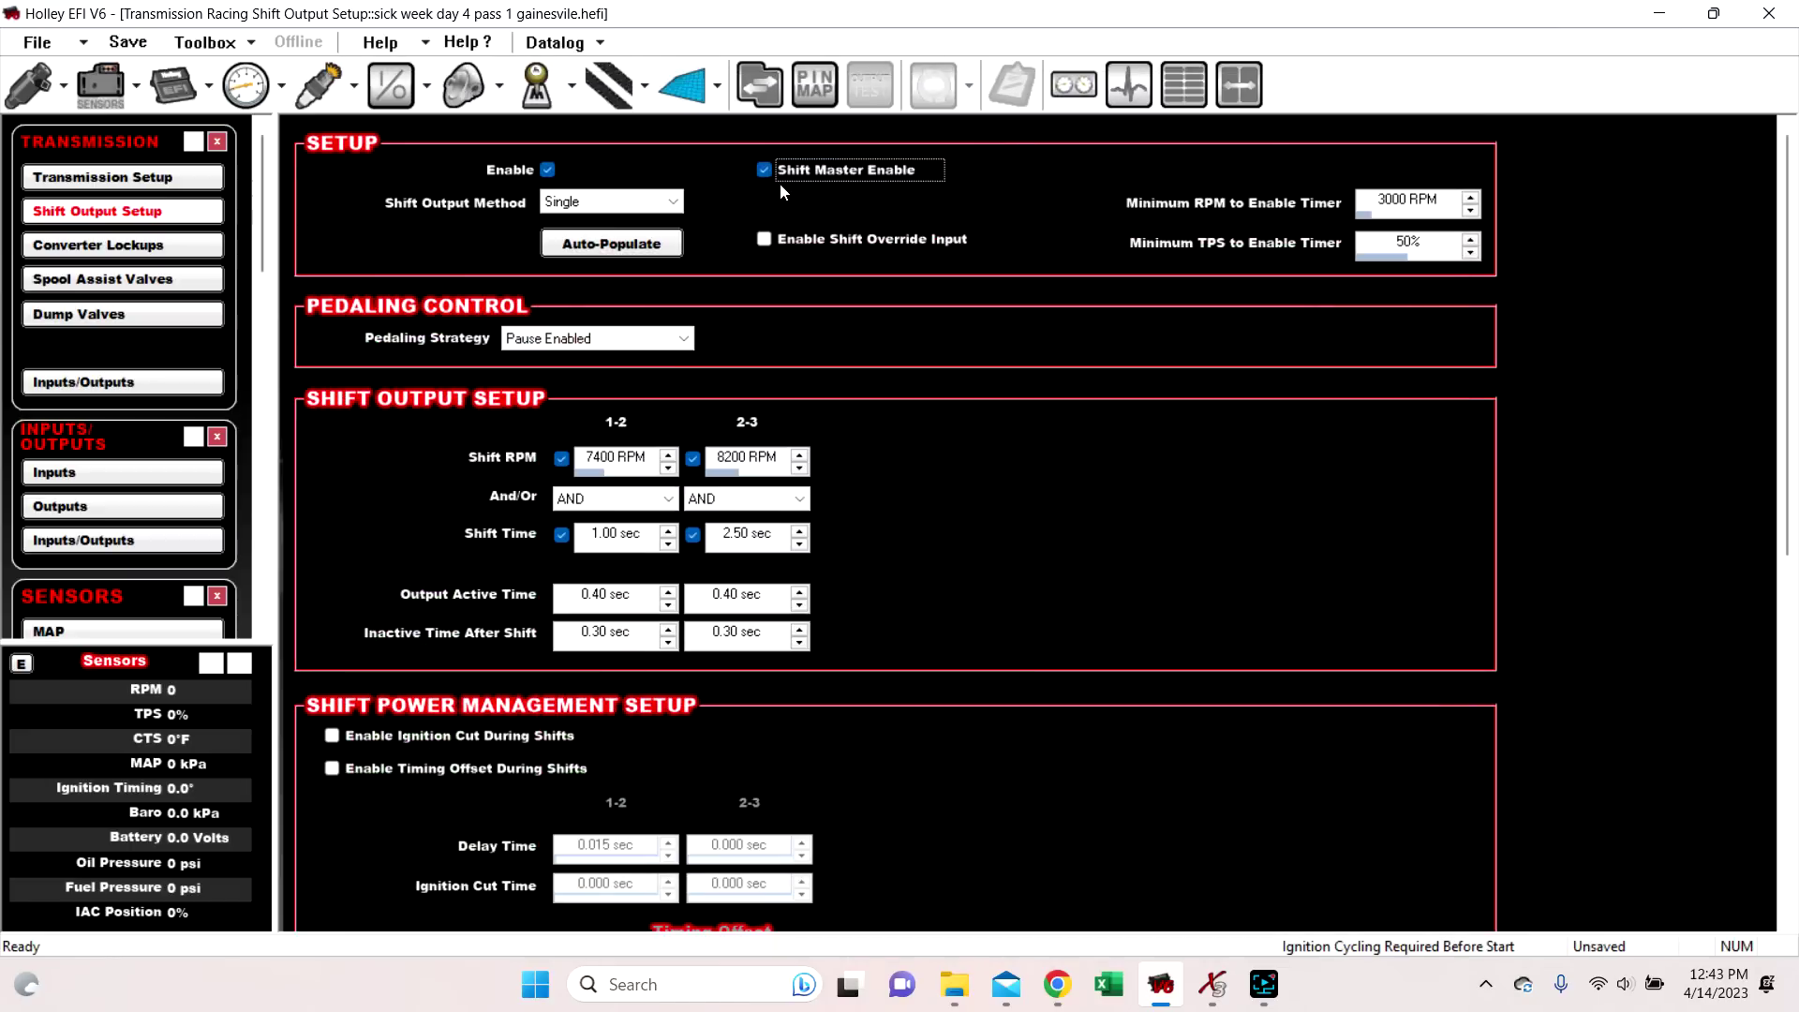
{"action": "left_click", "coordinate": [814, 86]}
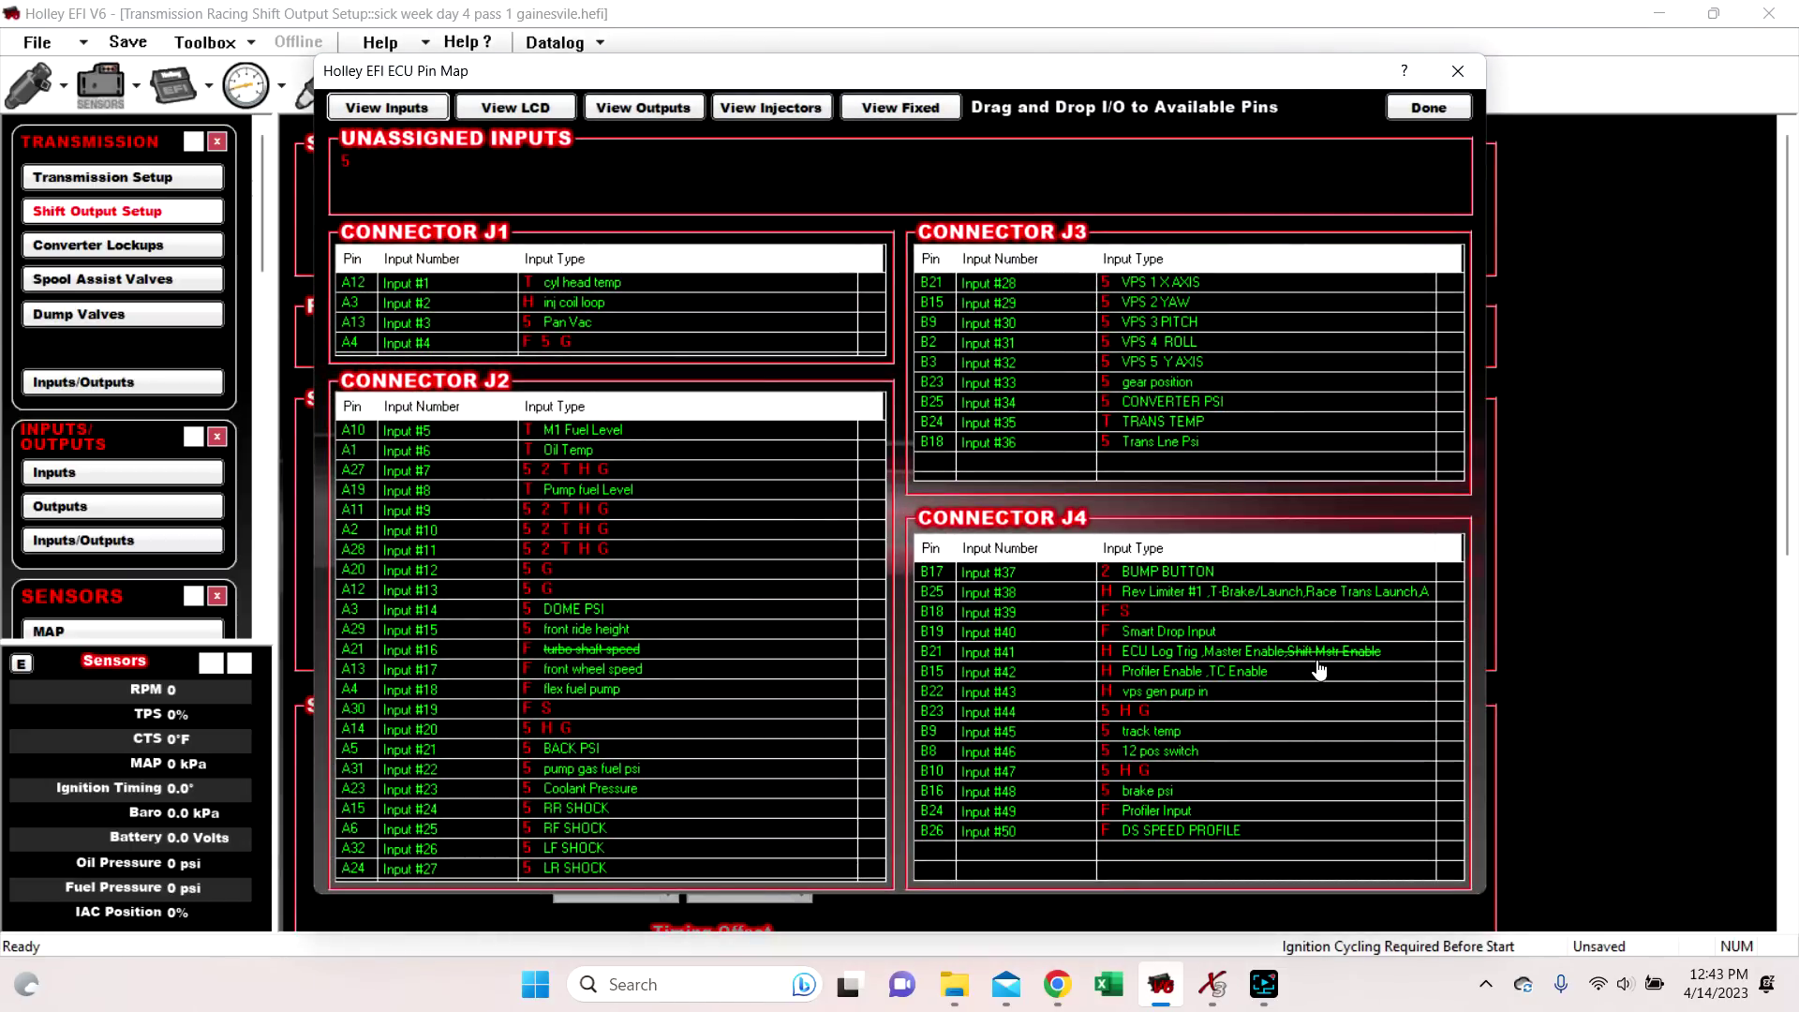
{"action": "left_click", "coordinate": [1429, 107]}
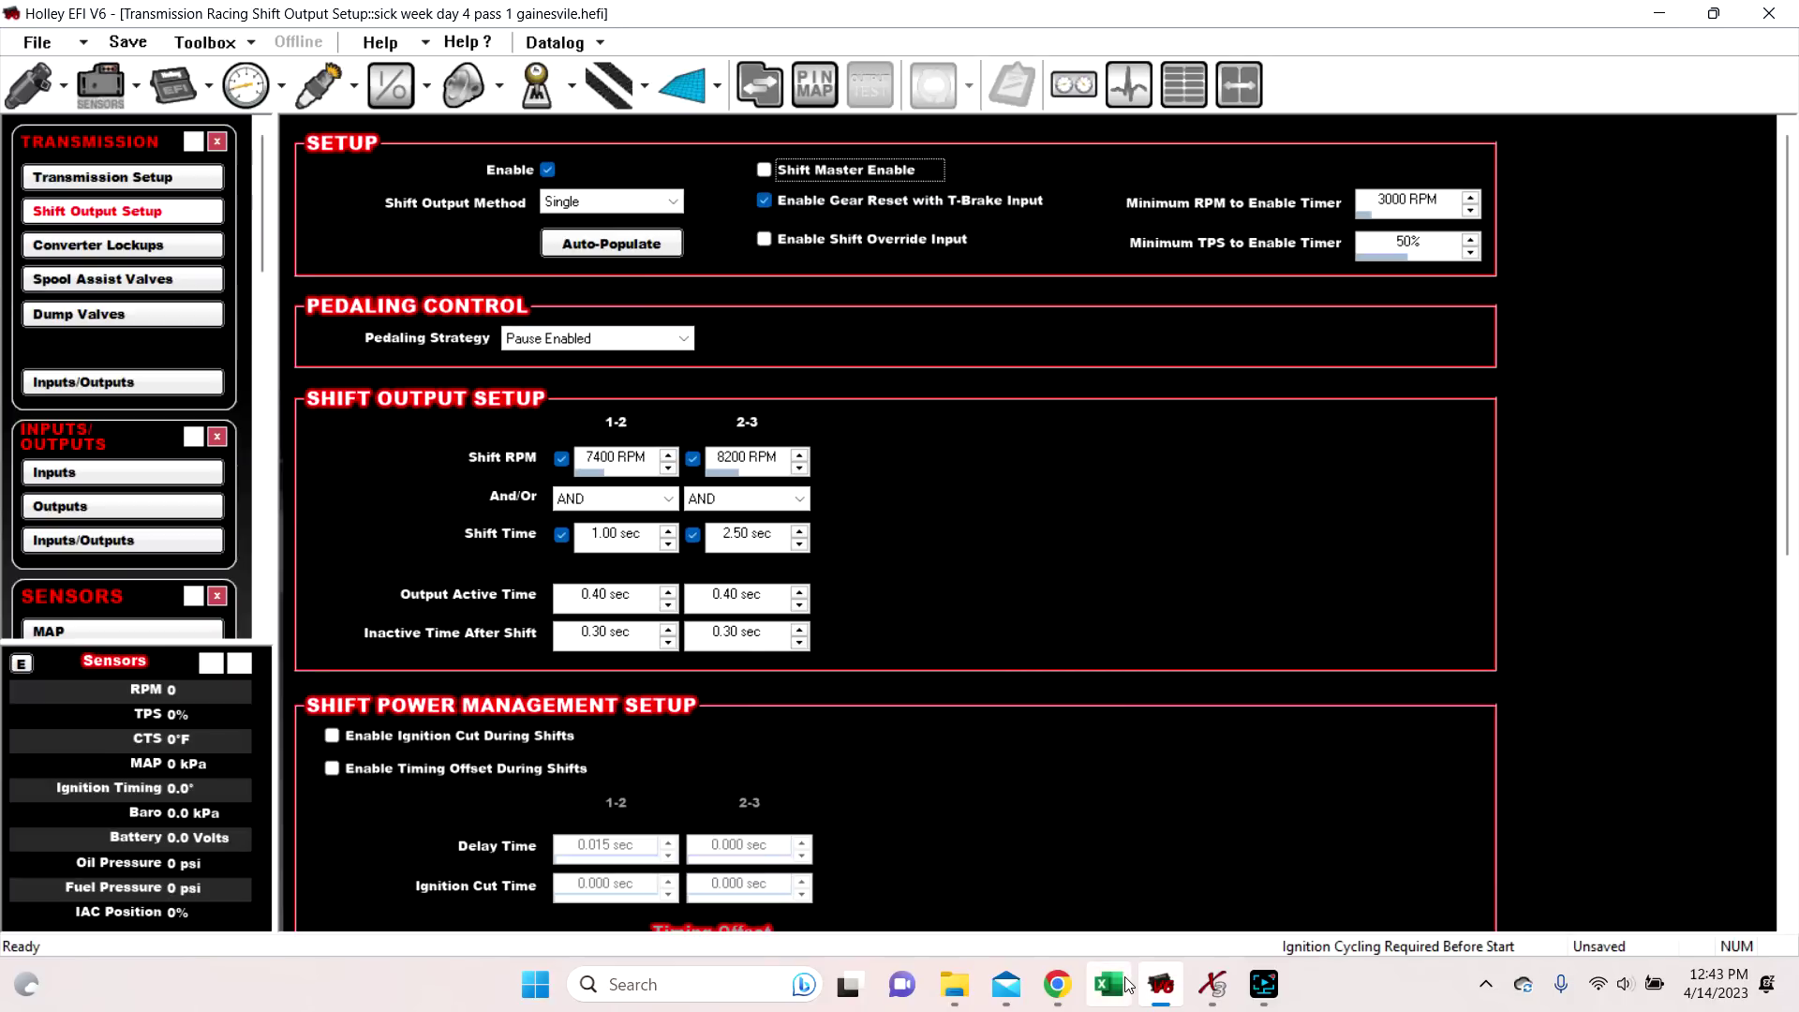
Switch to Chrome and read the revision log entries on MAP sensor names, channel configuration screens and 1D graph axes
{"action": "mouse_move", "coordinate": [1053, 986]}
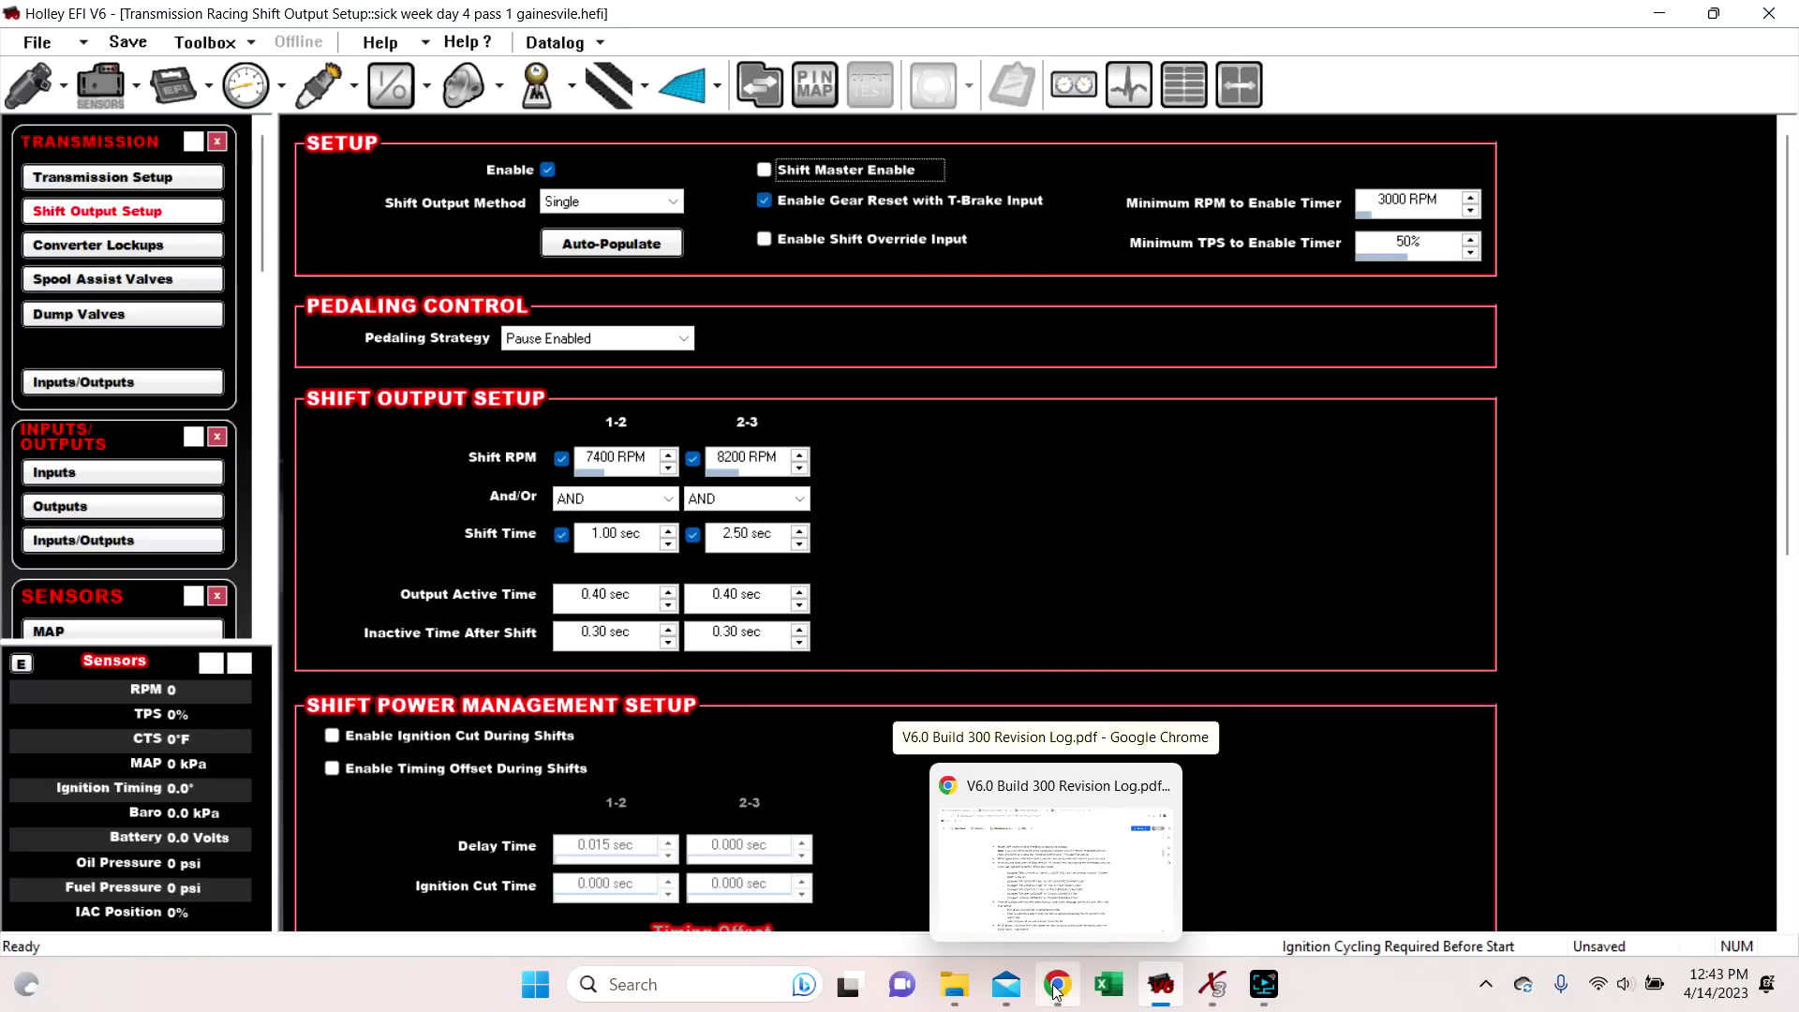
{"action": "left_click", "coordinate": [1054, 985]}
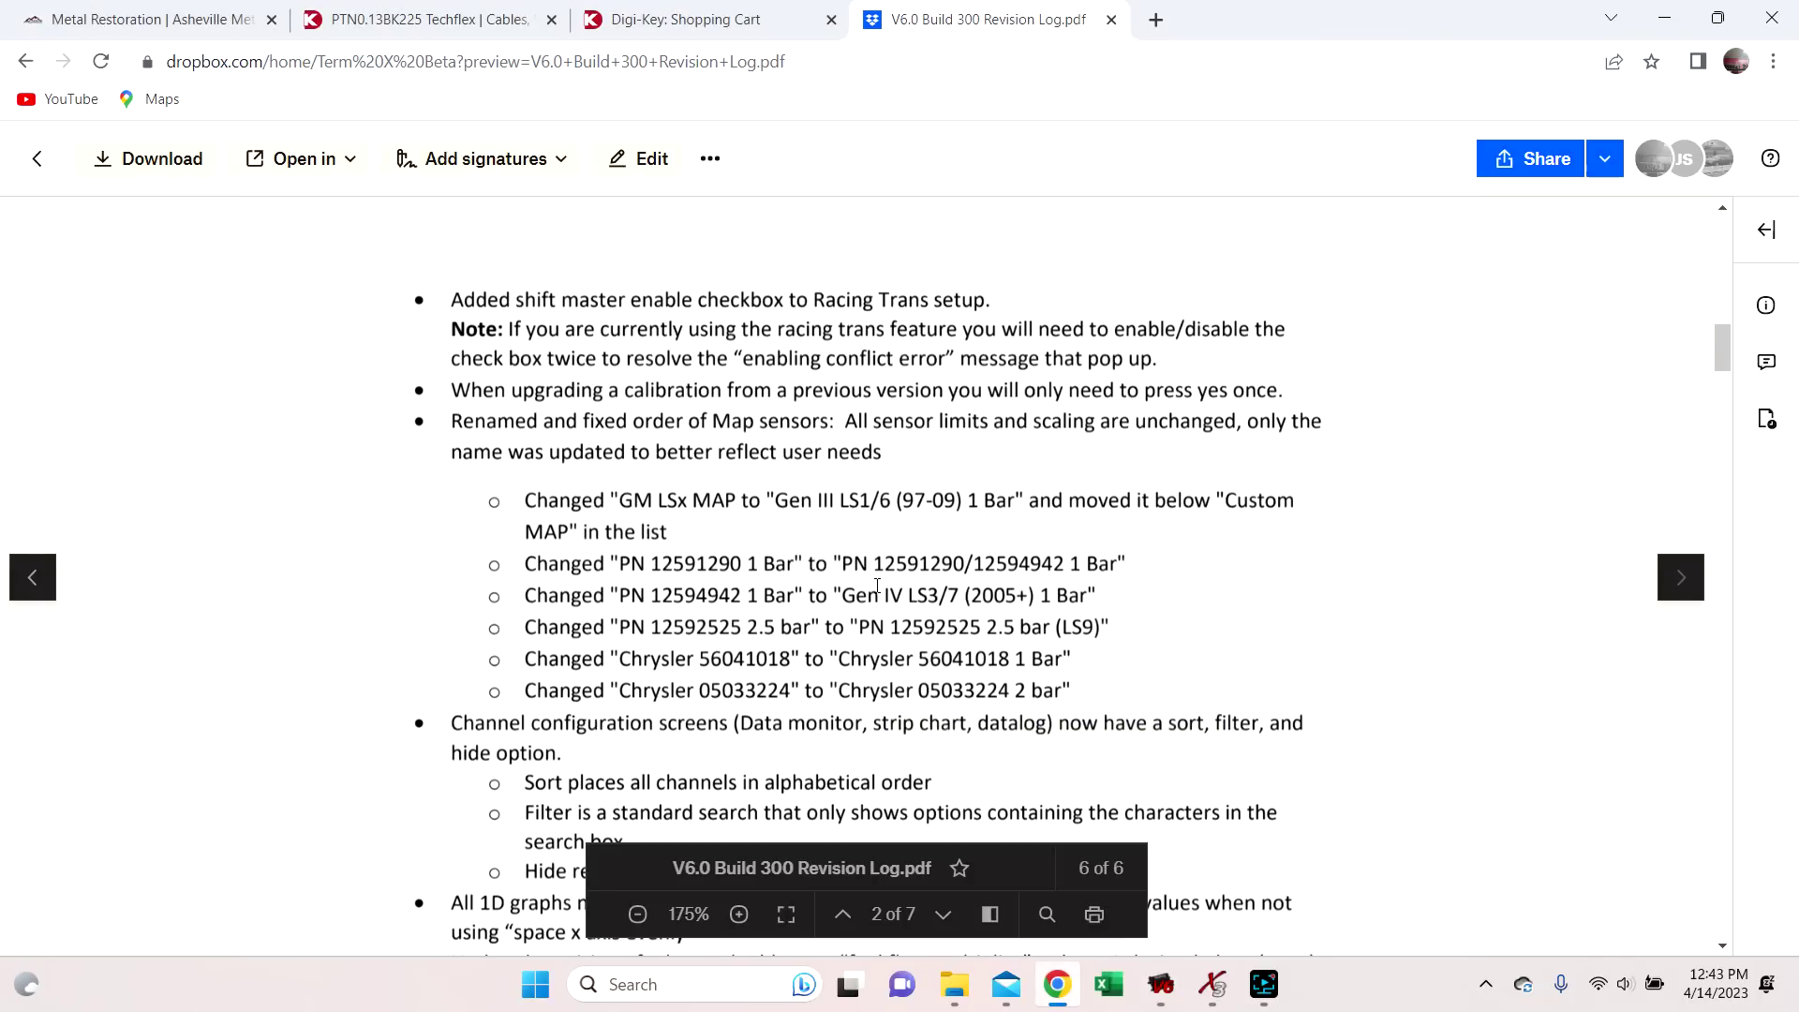
{"action": "scroll", "coordinate": [755, 440], "scroll_direction": "down", "scroll_amount": 5}
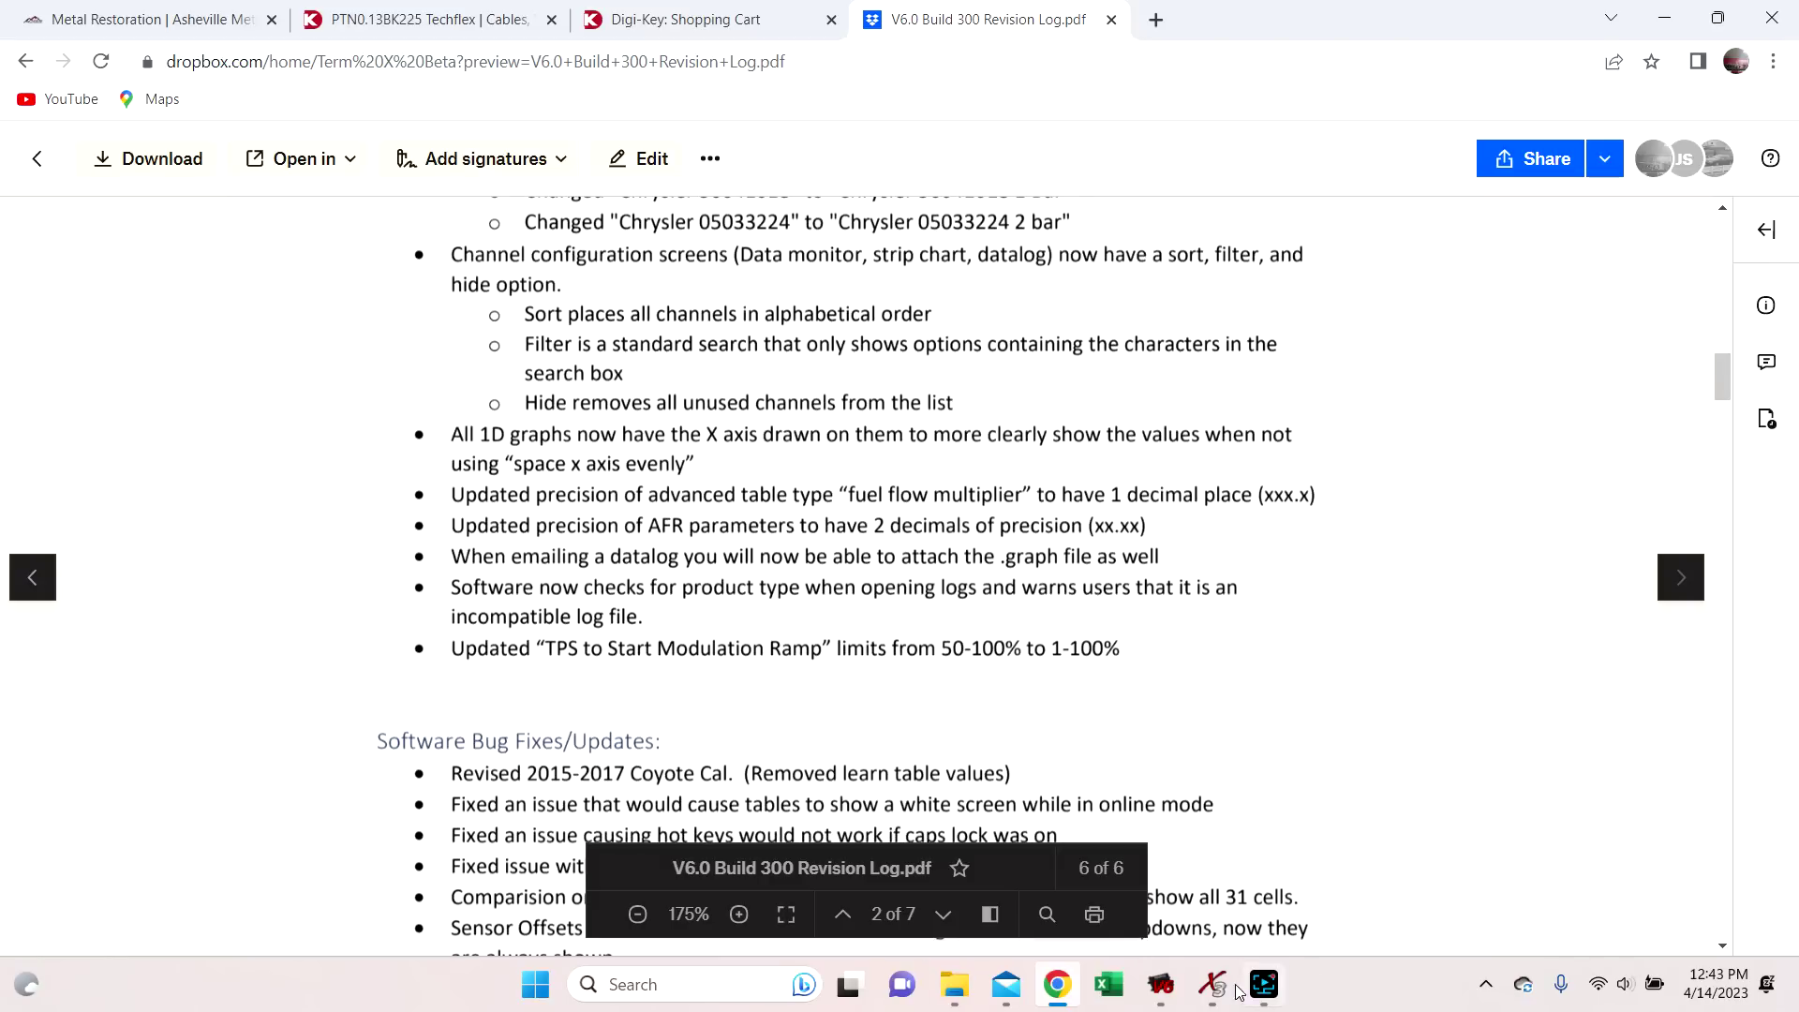
Switch to Holley EFI and open the Boost vs Time dome pressure table
{"action": "mouse_move", "coordinate": [1162, 992]}
{"action": "left_click", "coordinate": [1158, 876]}
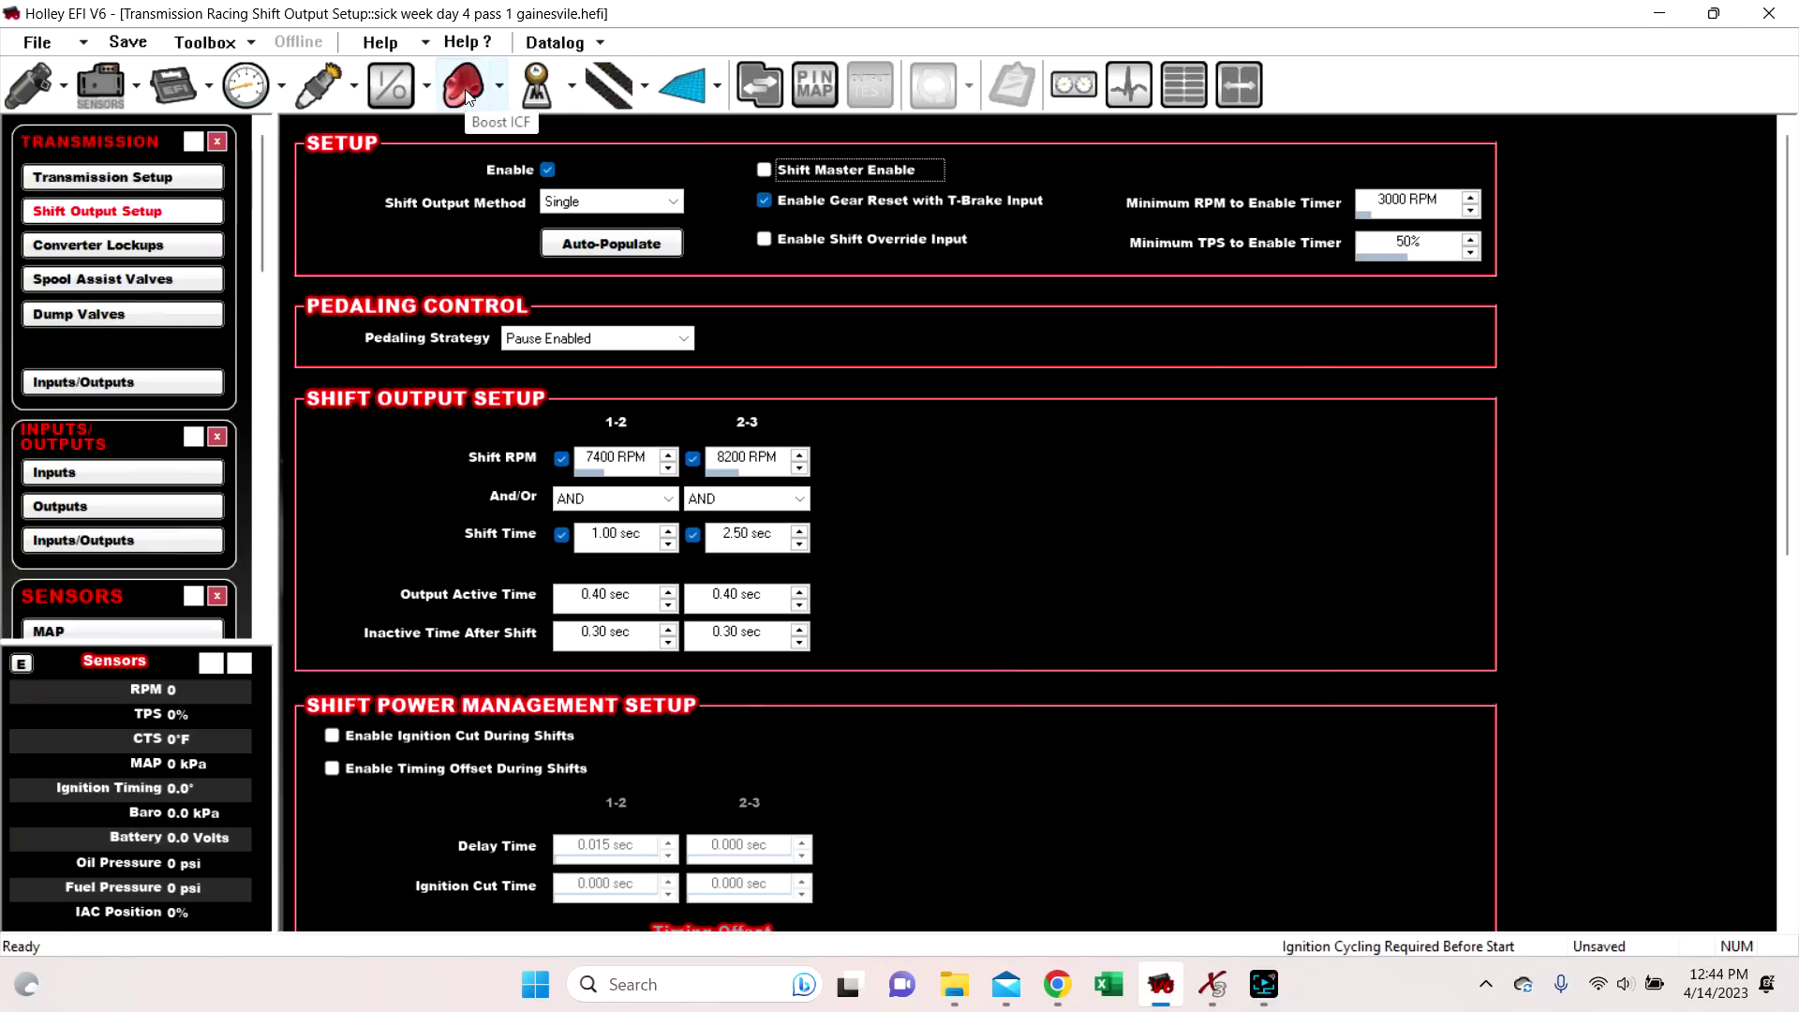
{"action": "left_click", "coordinate": [464, 88]}
{"action": "left_click", "coordinate": [109, 314]}
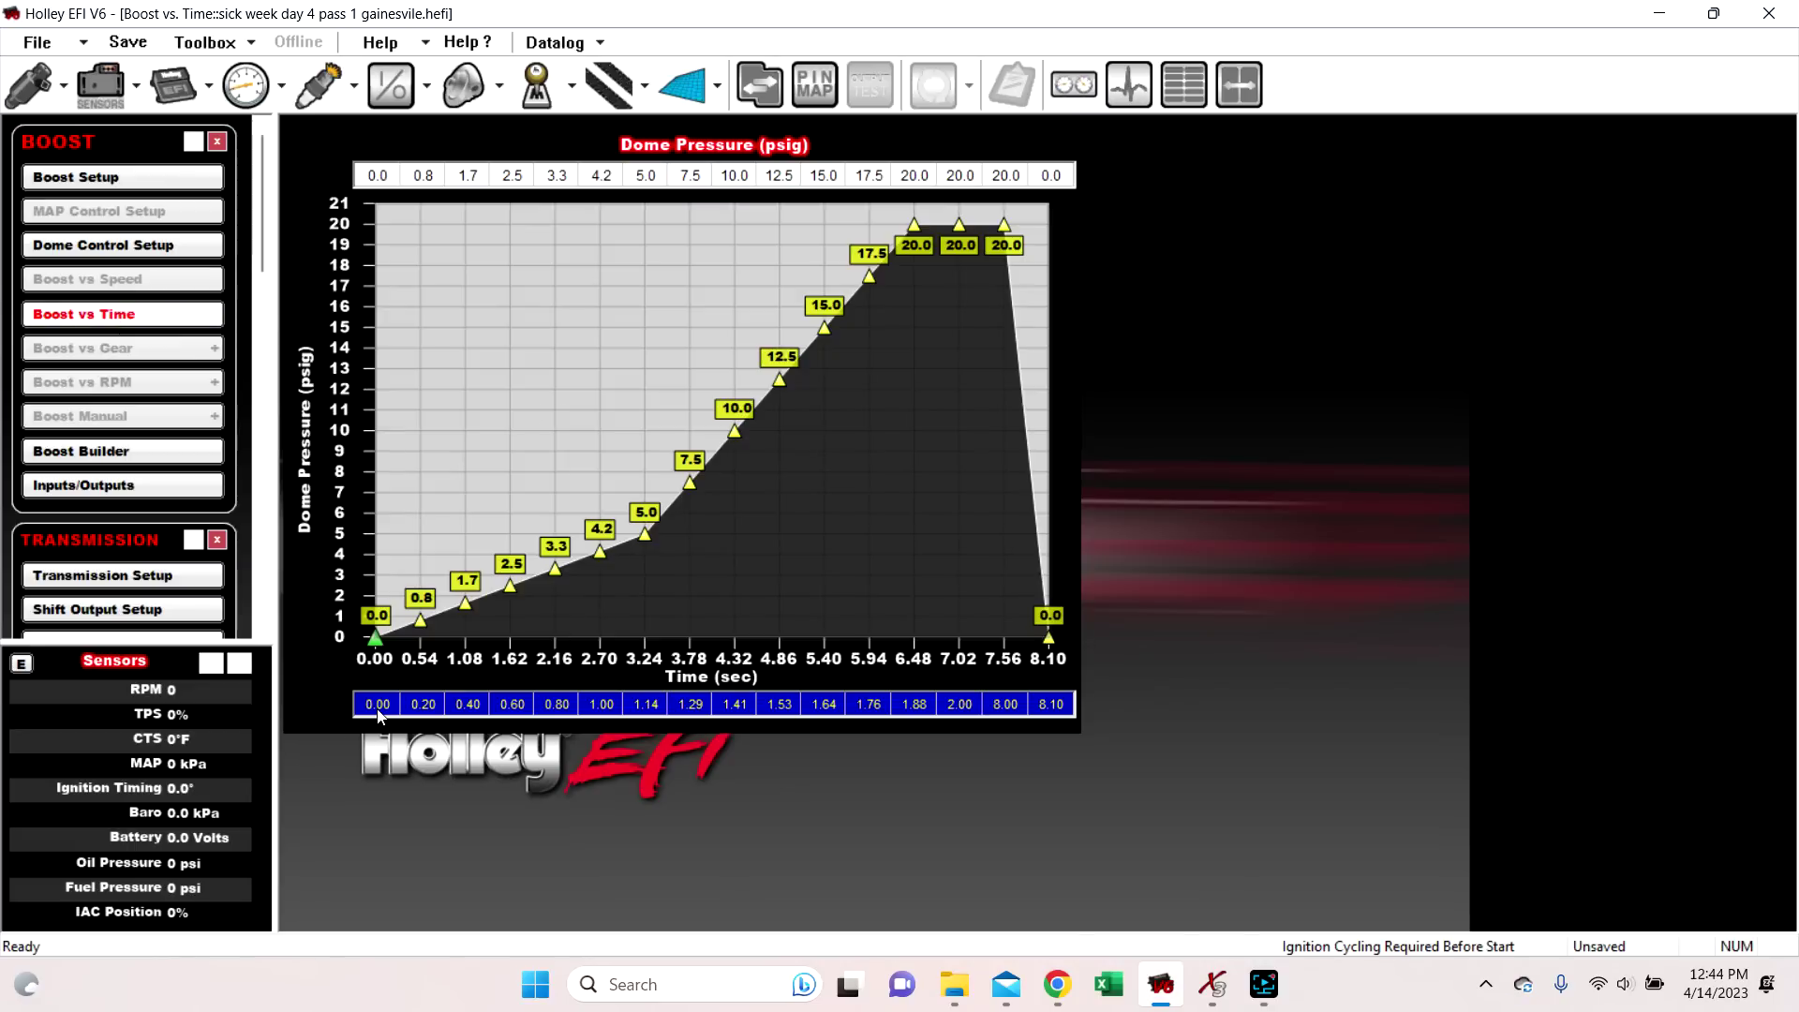
Examine the editable time values along the Boost vs Time graph by highlighting ranges of cells
{"action": "left_click_drag", "start_coordinate": [378, 705], "coordinate": [540, 710]}
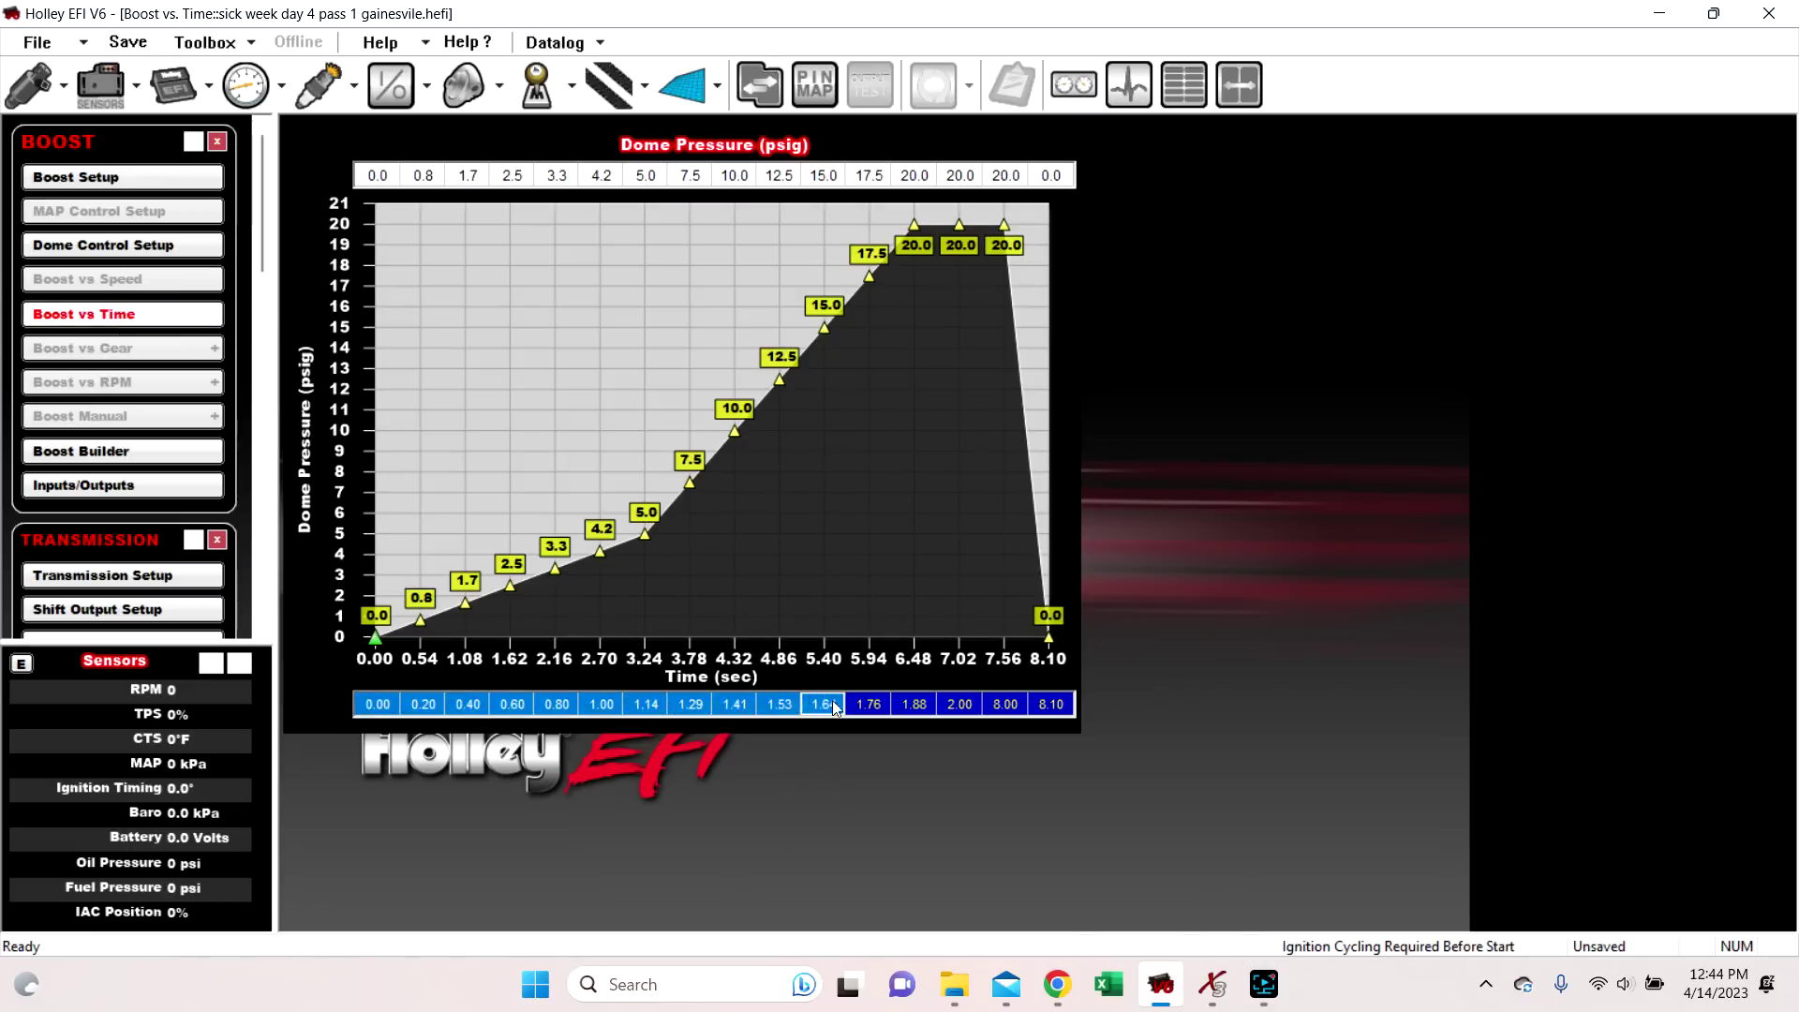
{"action": "key", "text": "Right"}
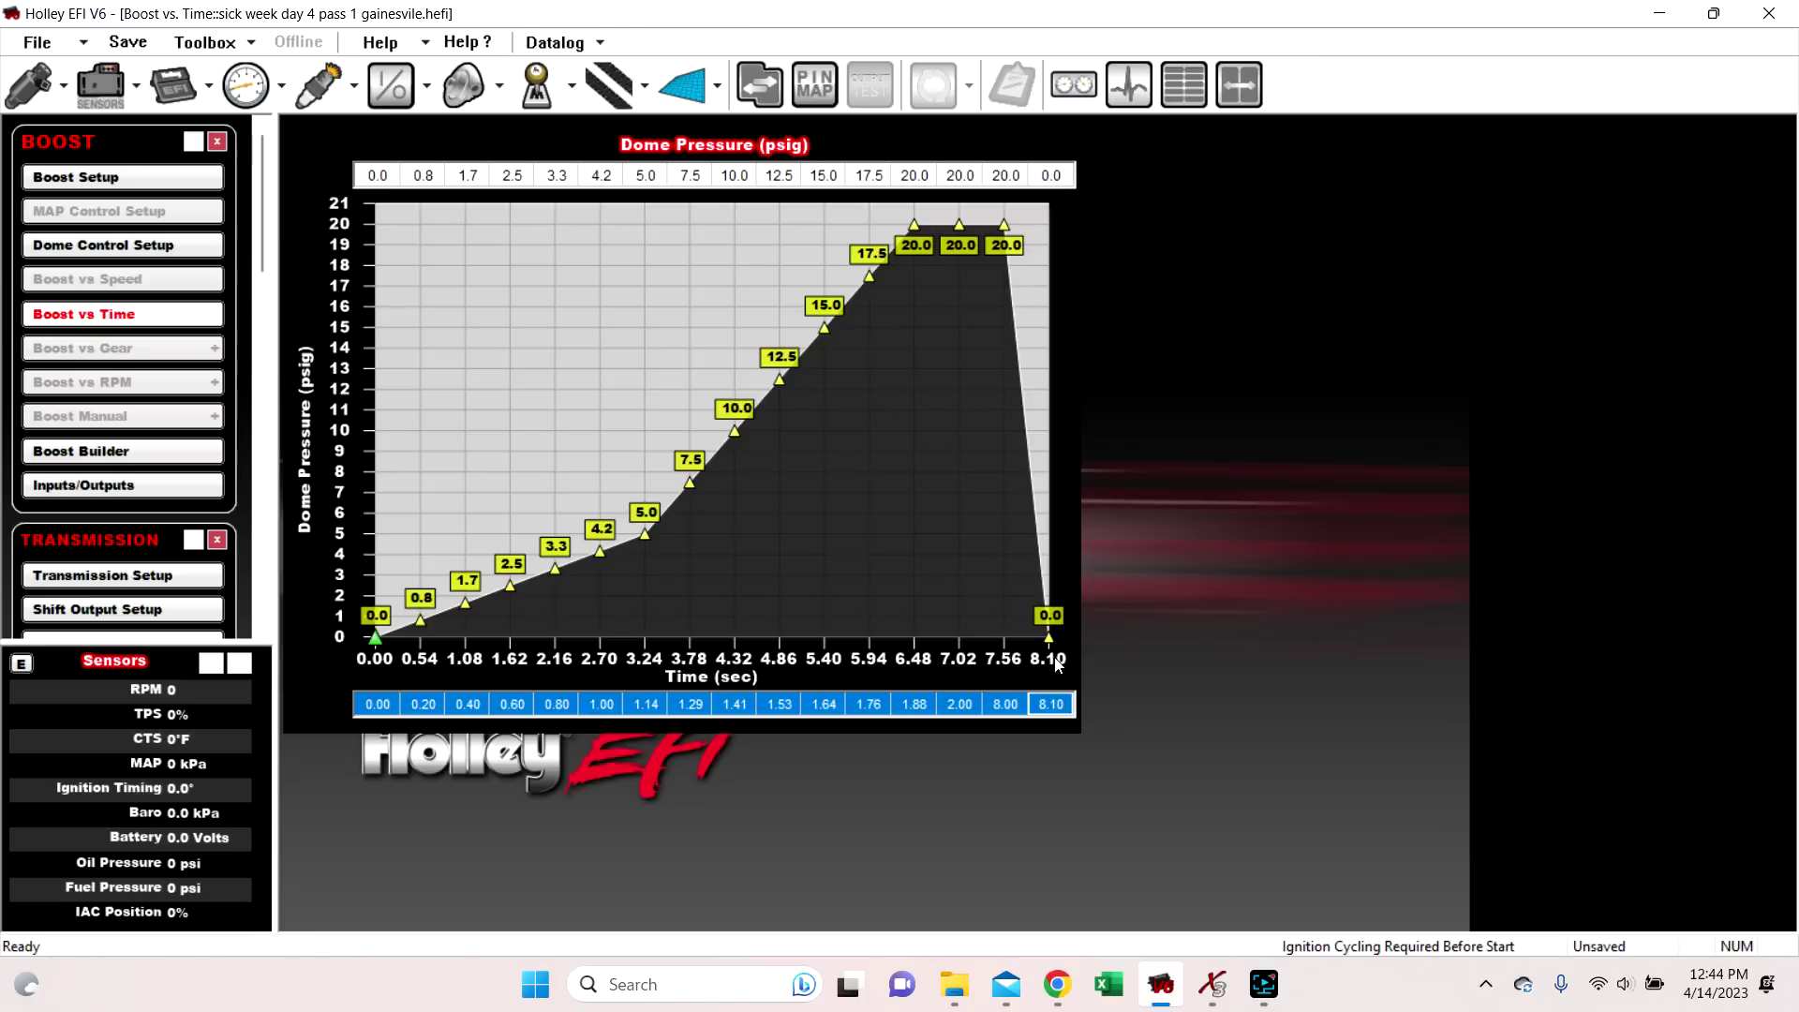
{"action": "left_click", "coordinate": [423, 704], "text": "shift"}
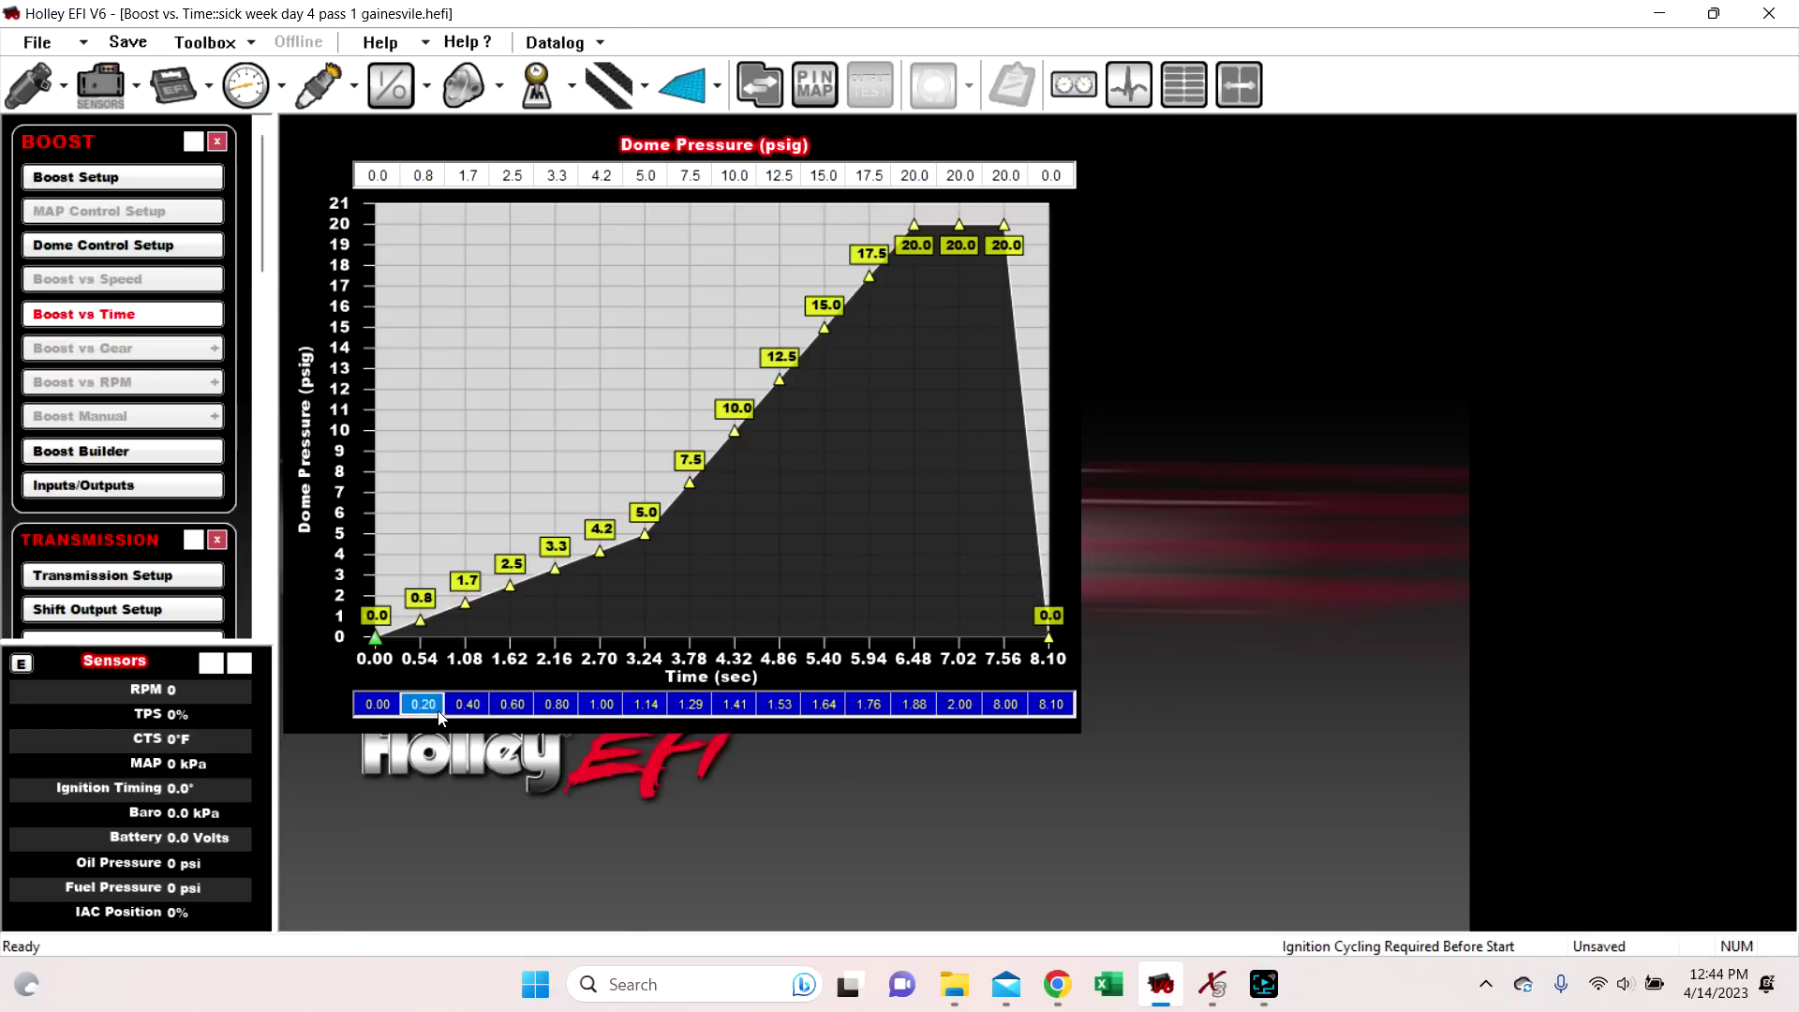
{"action": "left_click", "coordinate": [374, 704], "text": "shift"}
{"action": "left_click", "coordinate": [373, 705]}
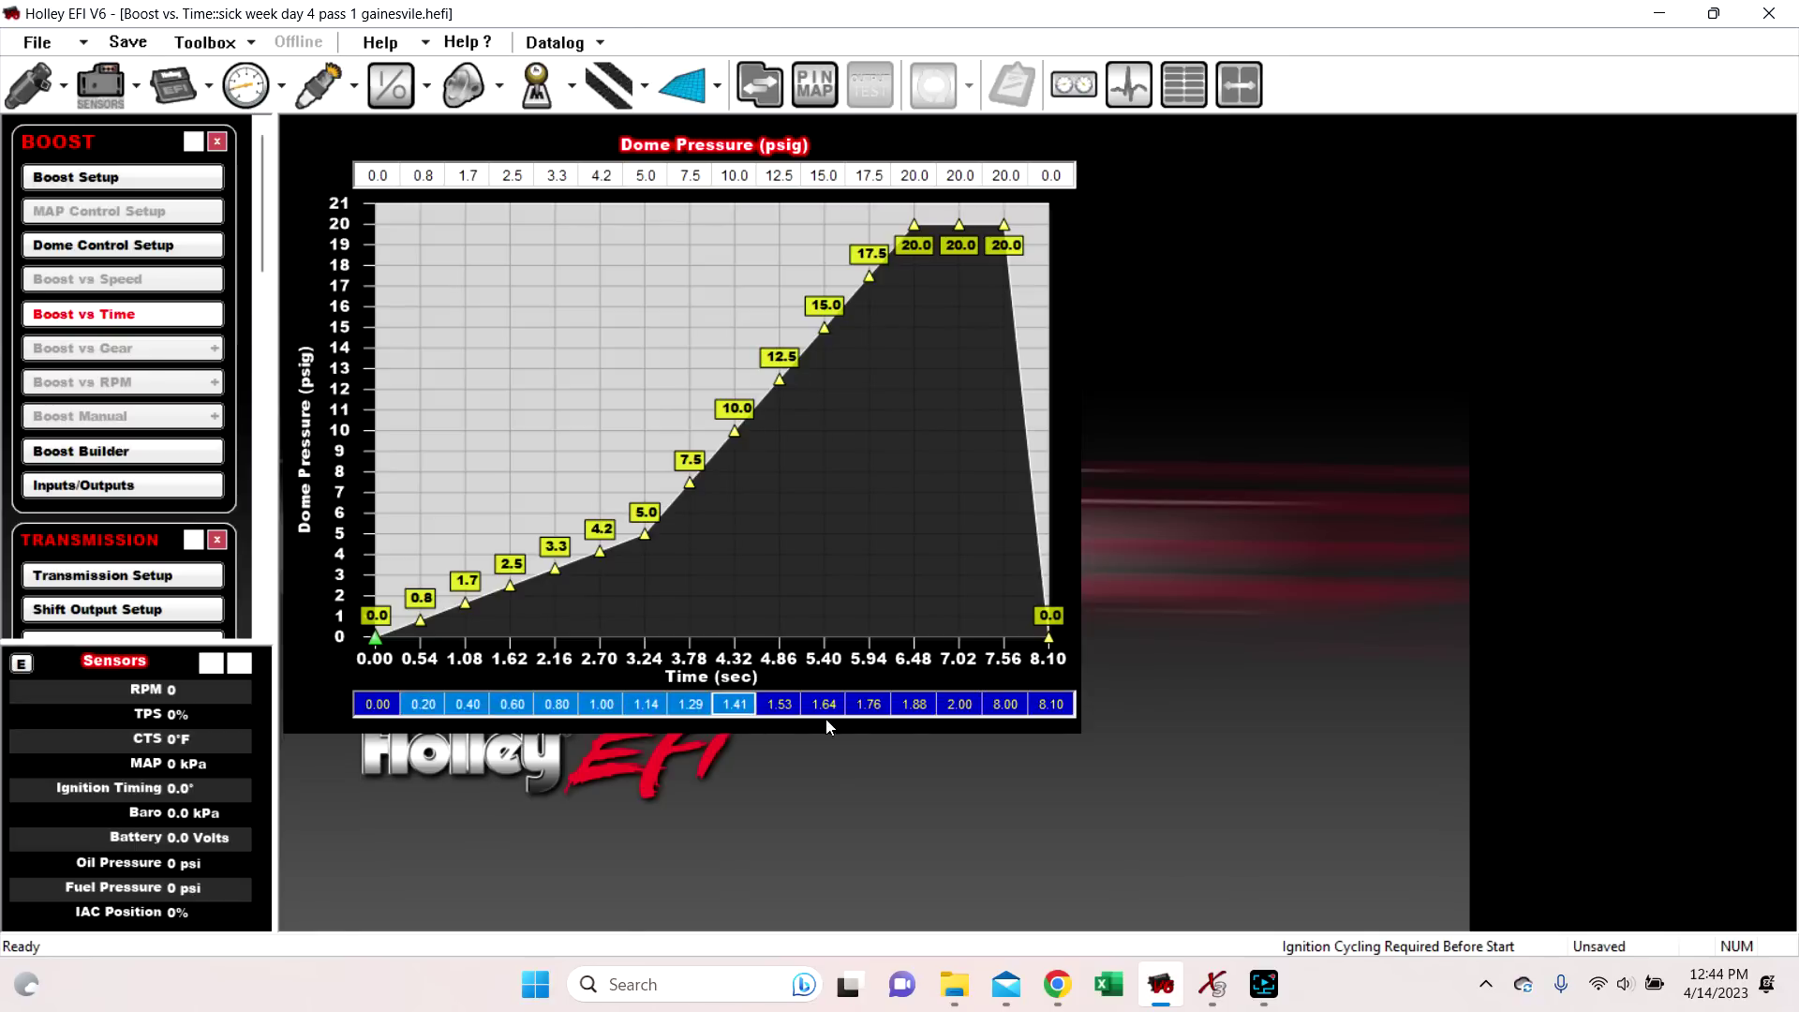
{"action": "left_click", "coordinate": [388, 712], "text": "shift"}
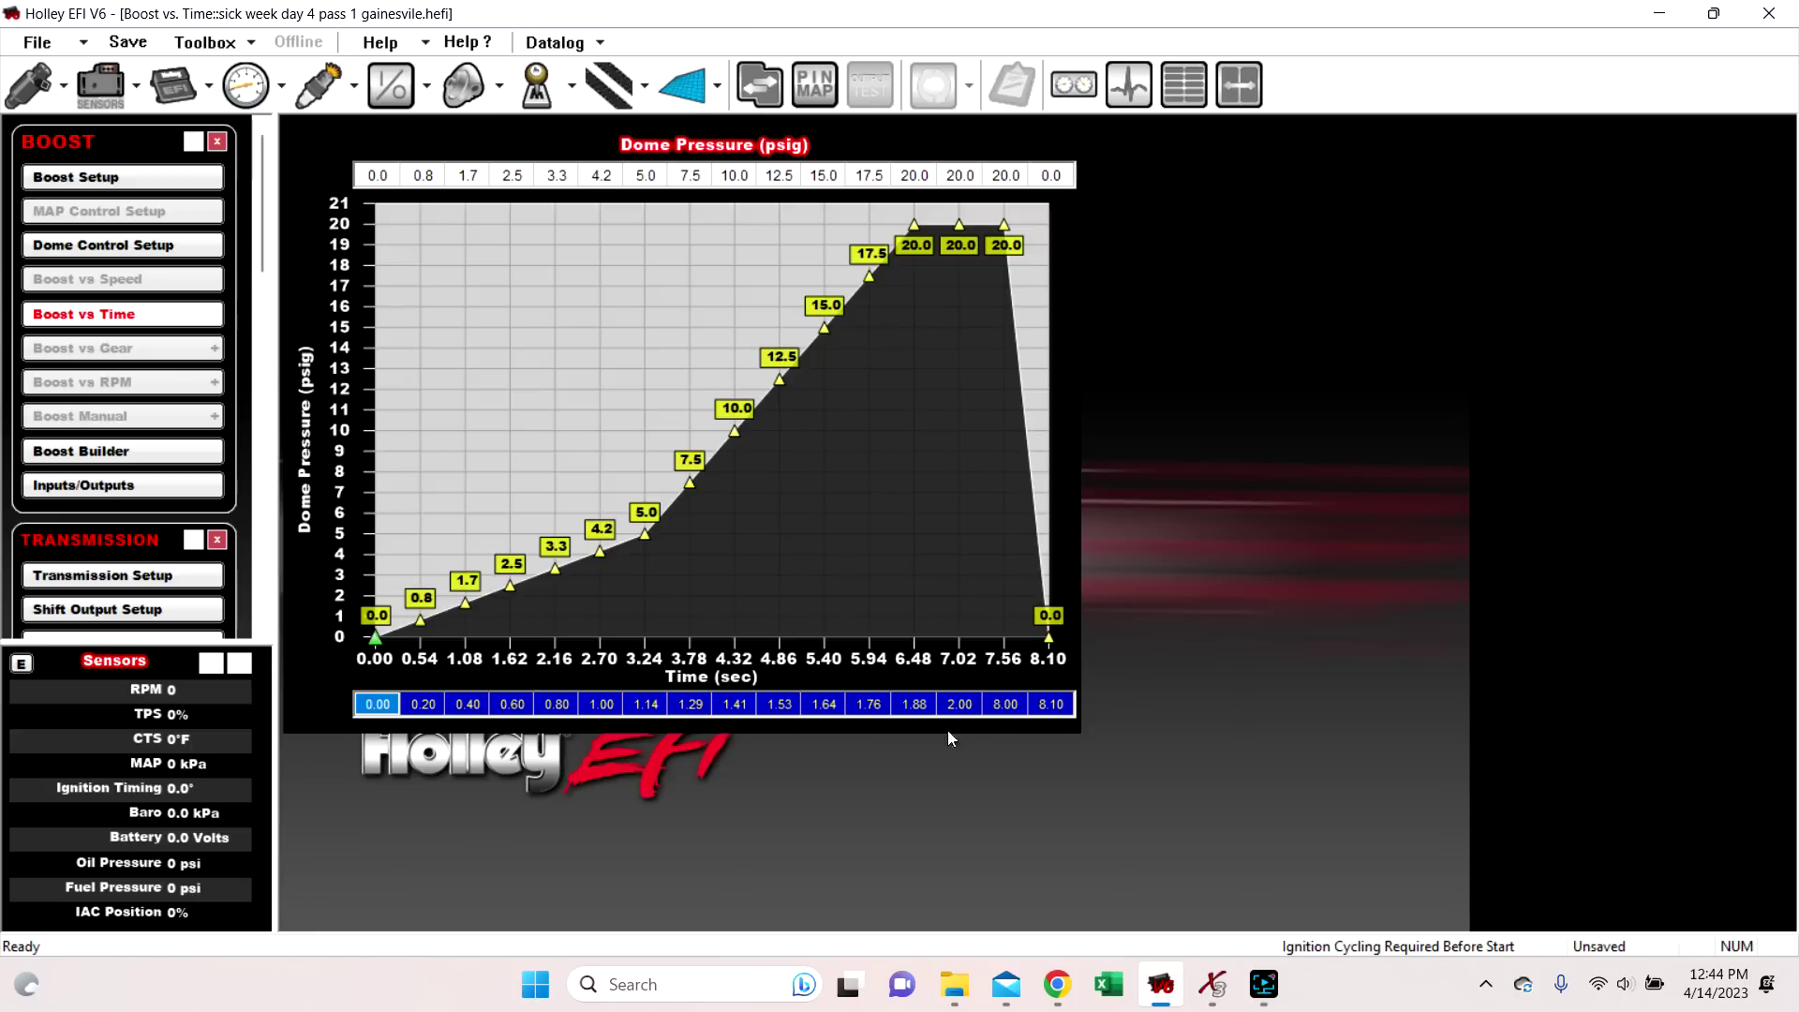
Try 10 seconds as the last time point of the Boost vs Time table, and set it to 5 seconds instead
{"action": "left_click", "coordinate": [1066, 703]}
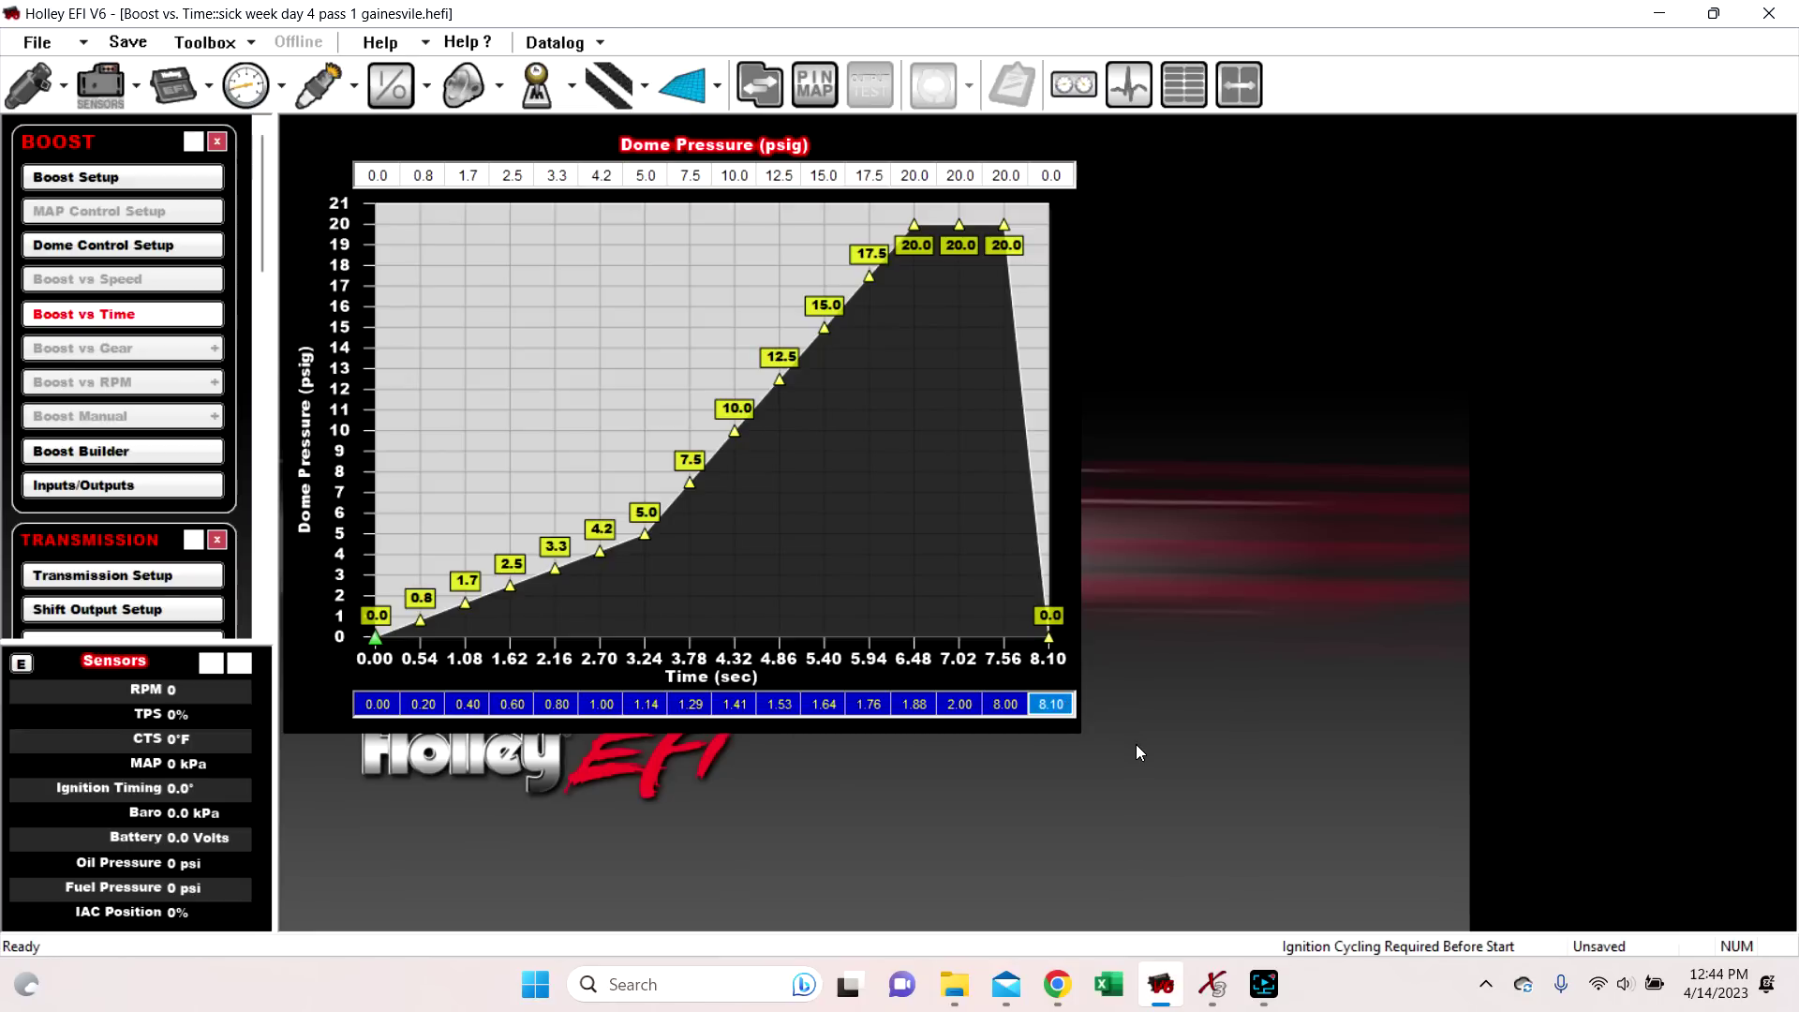
{"action": "type", "text": "10"}
{"action": "key", "text": "Return"}
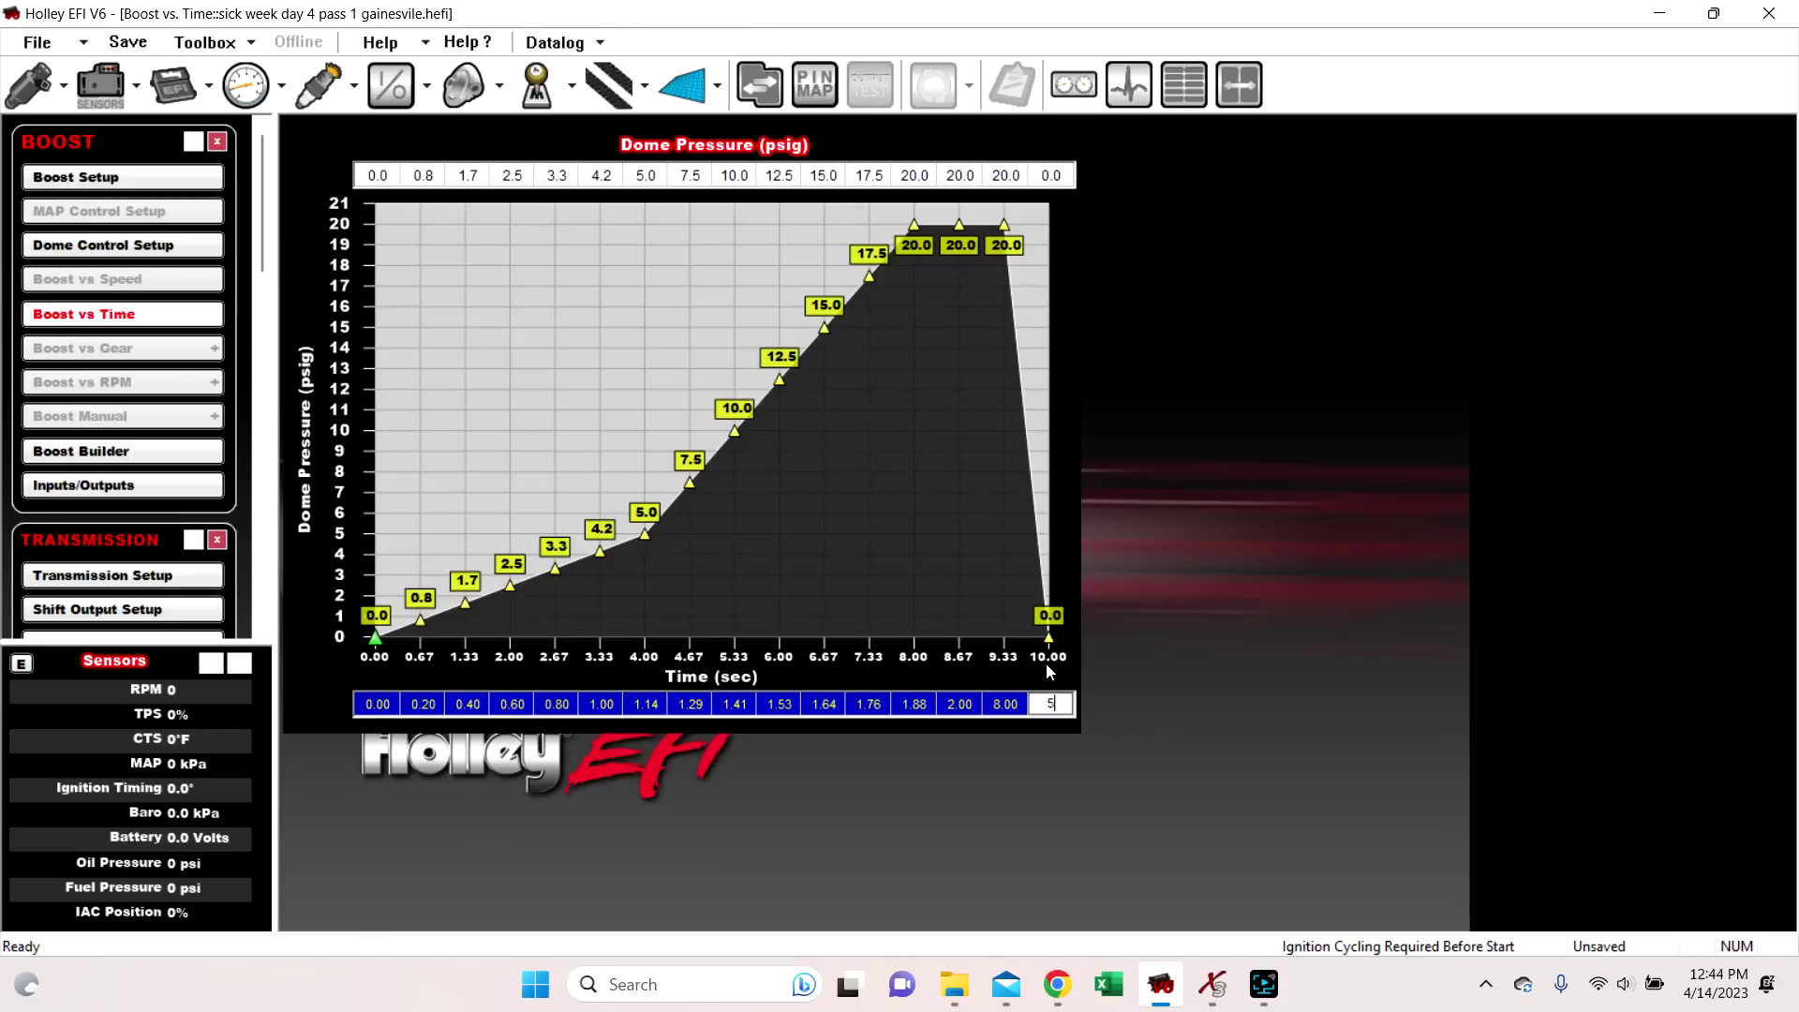
{"action": "type", "text": "5"}
{"action": "key", "text": "Return"}
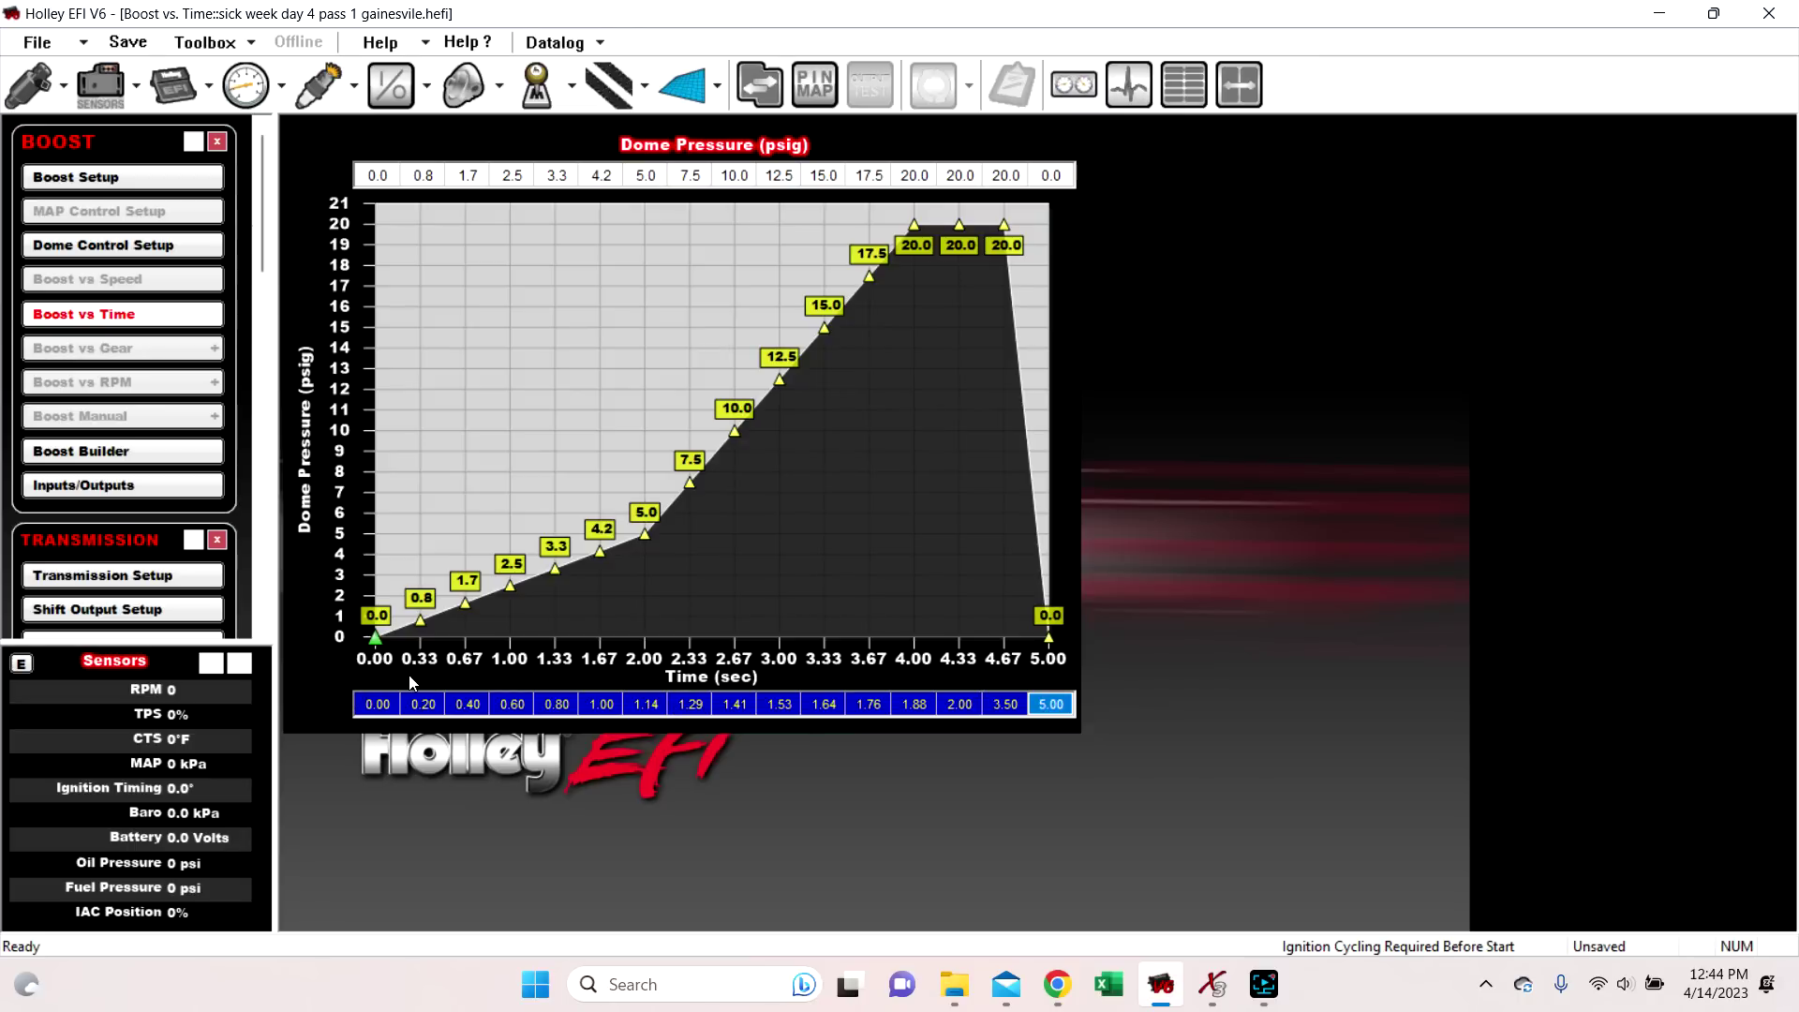
Turn off Space X Axis Evenly on the dome pressure graph, look at its shape and turn the option back on
{"action": "right_click", "coordinate": [648, 339]}
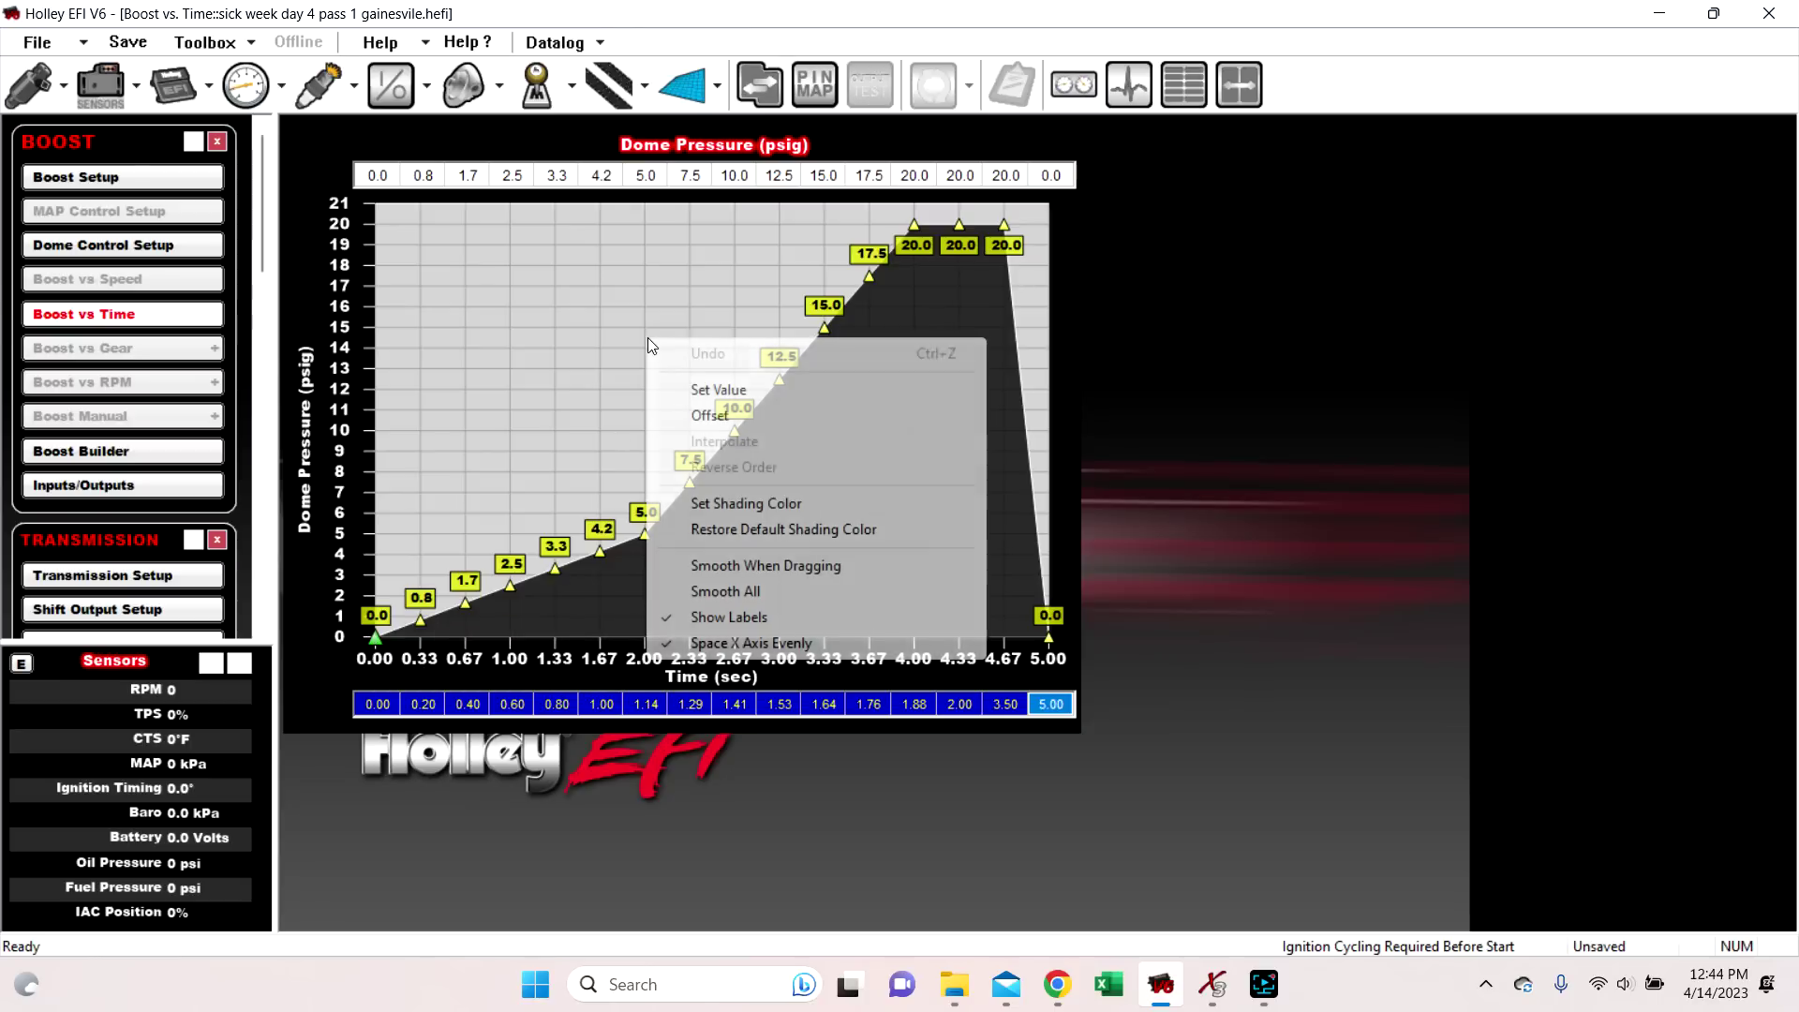
{"action": "left_click", "coordinate": [776, 643]}
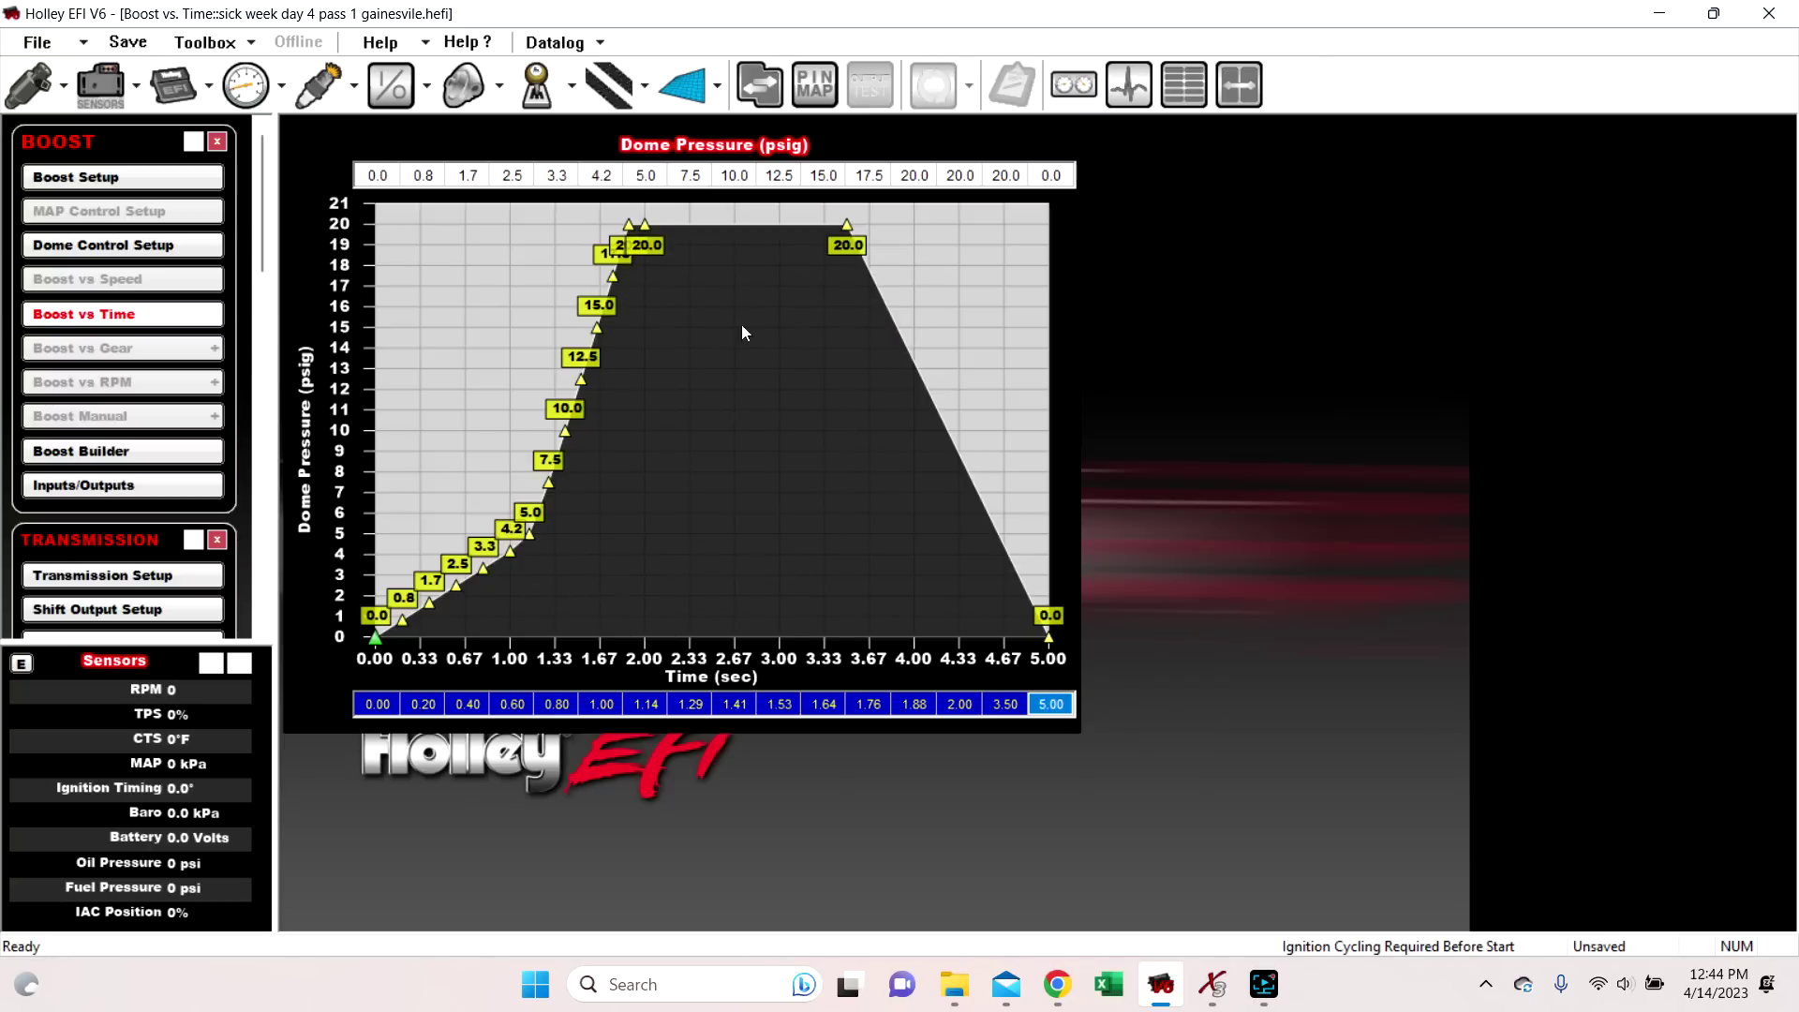
{"action": "right_click", "coordinate": [754, 360]}
{"action": "left_click", "coordinate": [826, 667]}
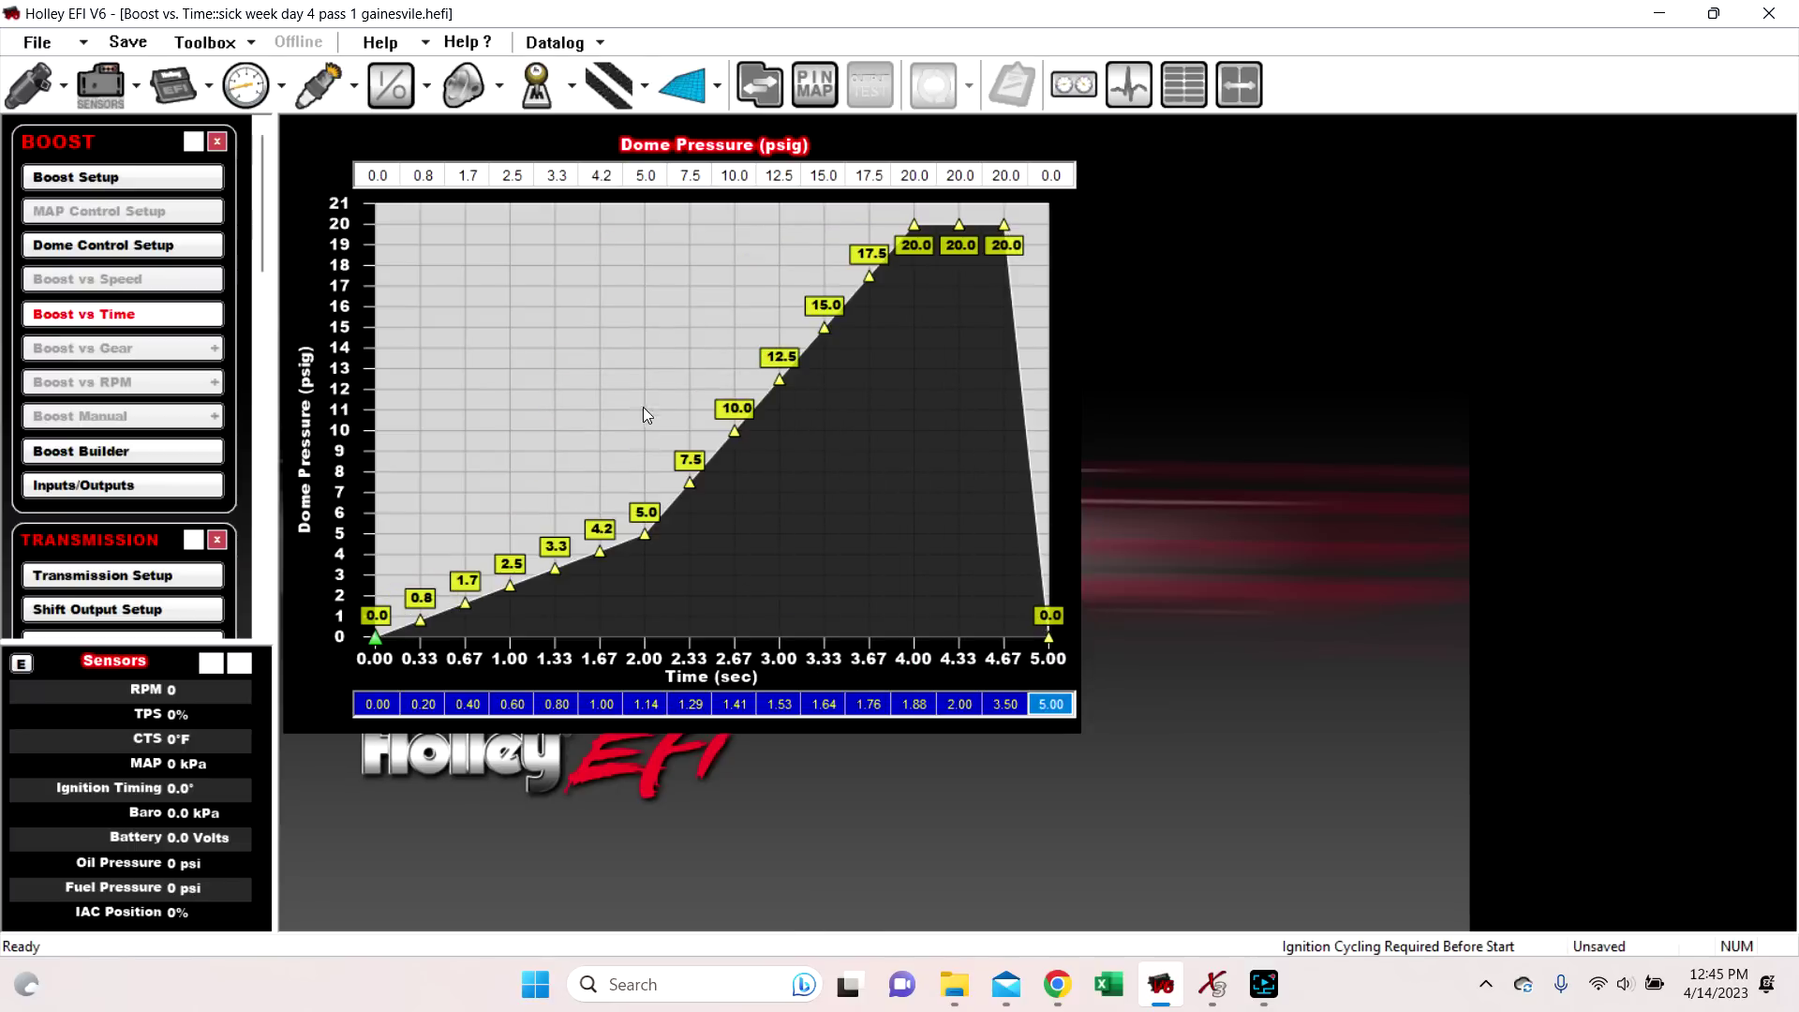
Compare individual time cells with the X axis values drawn under the dome pressure graph
{"action": "left_click", "coordinate": [380, 707]}
{"action": "left_click", "coordinate": [423, 705]}
{"action": "left_click", "coordinate": [465, 705]}
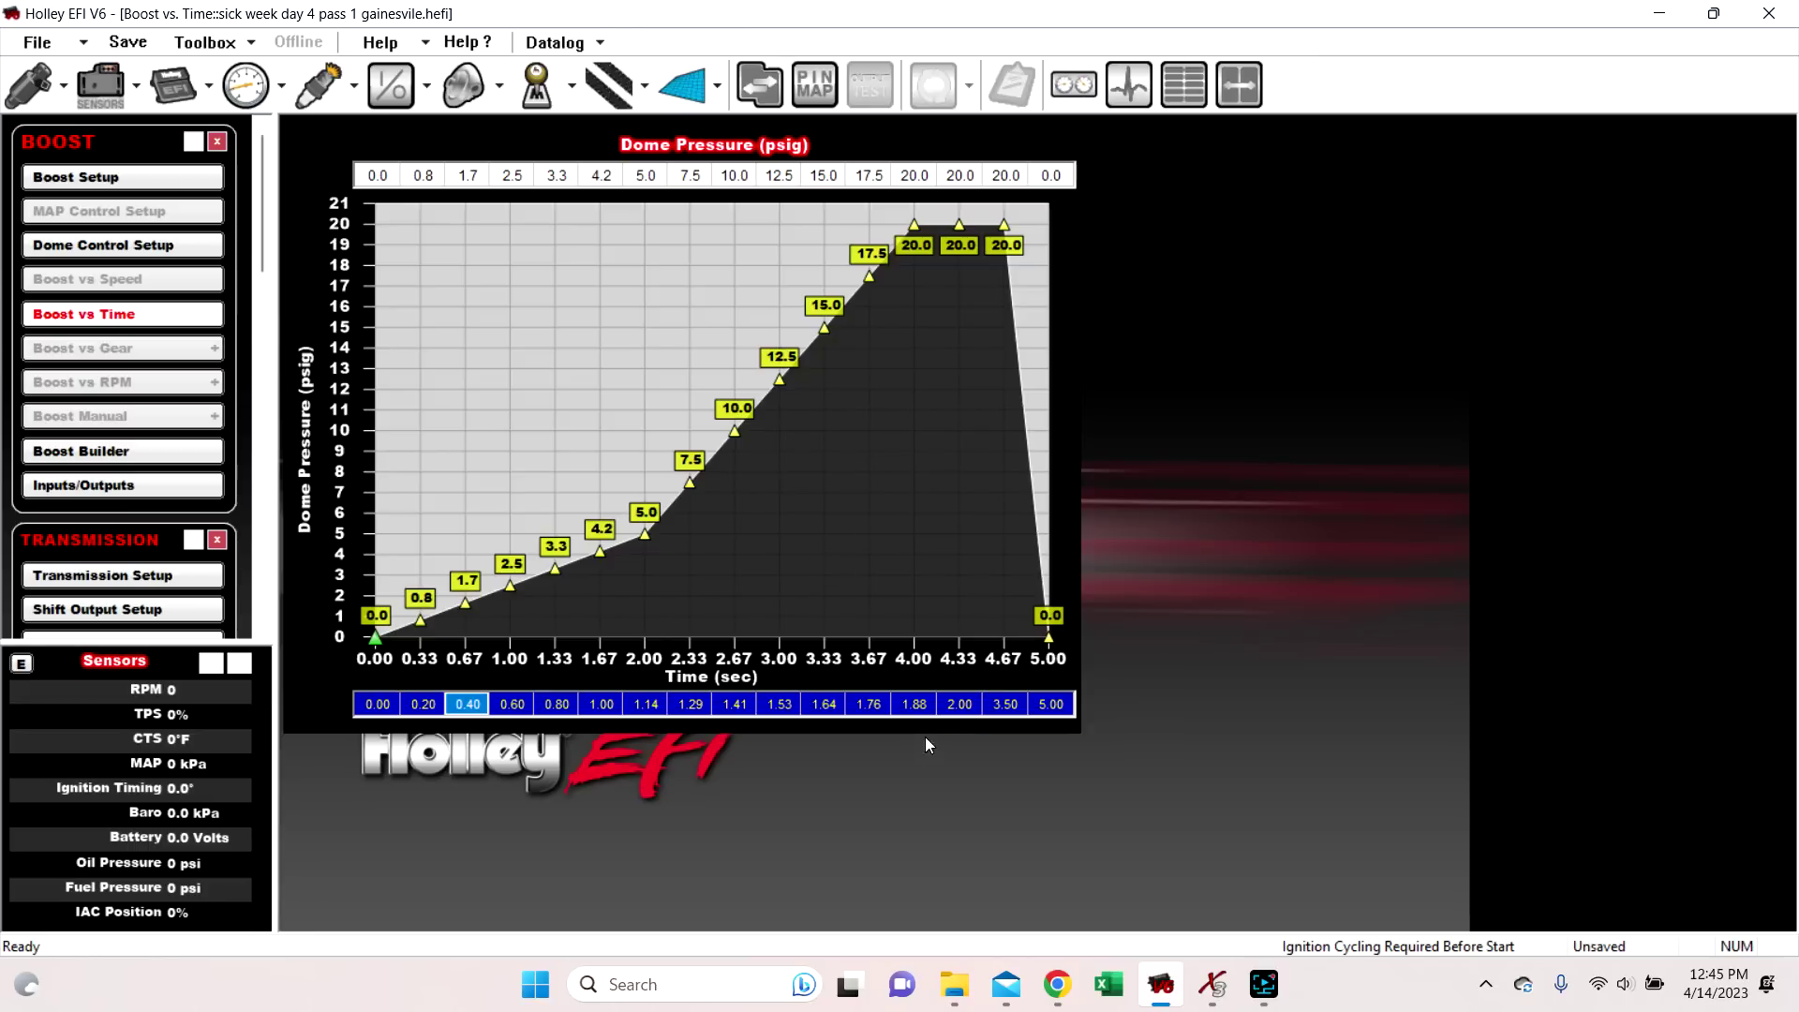
{"action": "left_click", "coordinate": [961, 709]}
{"action": "left_click", "coordinate": [376, 712]}
{"action": "left_click_drag", "start_coordinate": [374, 711], "coordinate": [1051, 705]}
{"action": "left_click", "coordinate": [732, 699]}
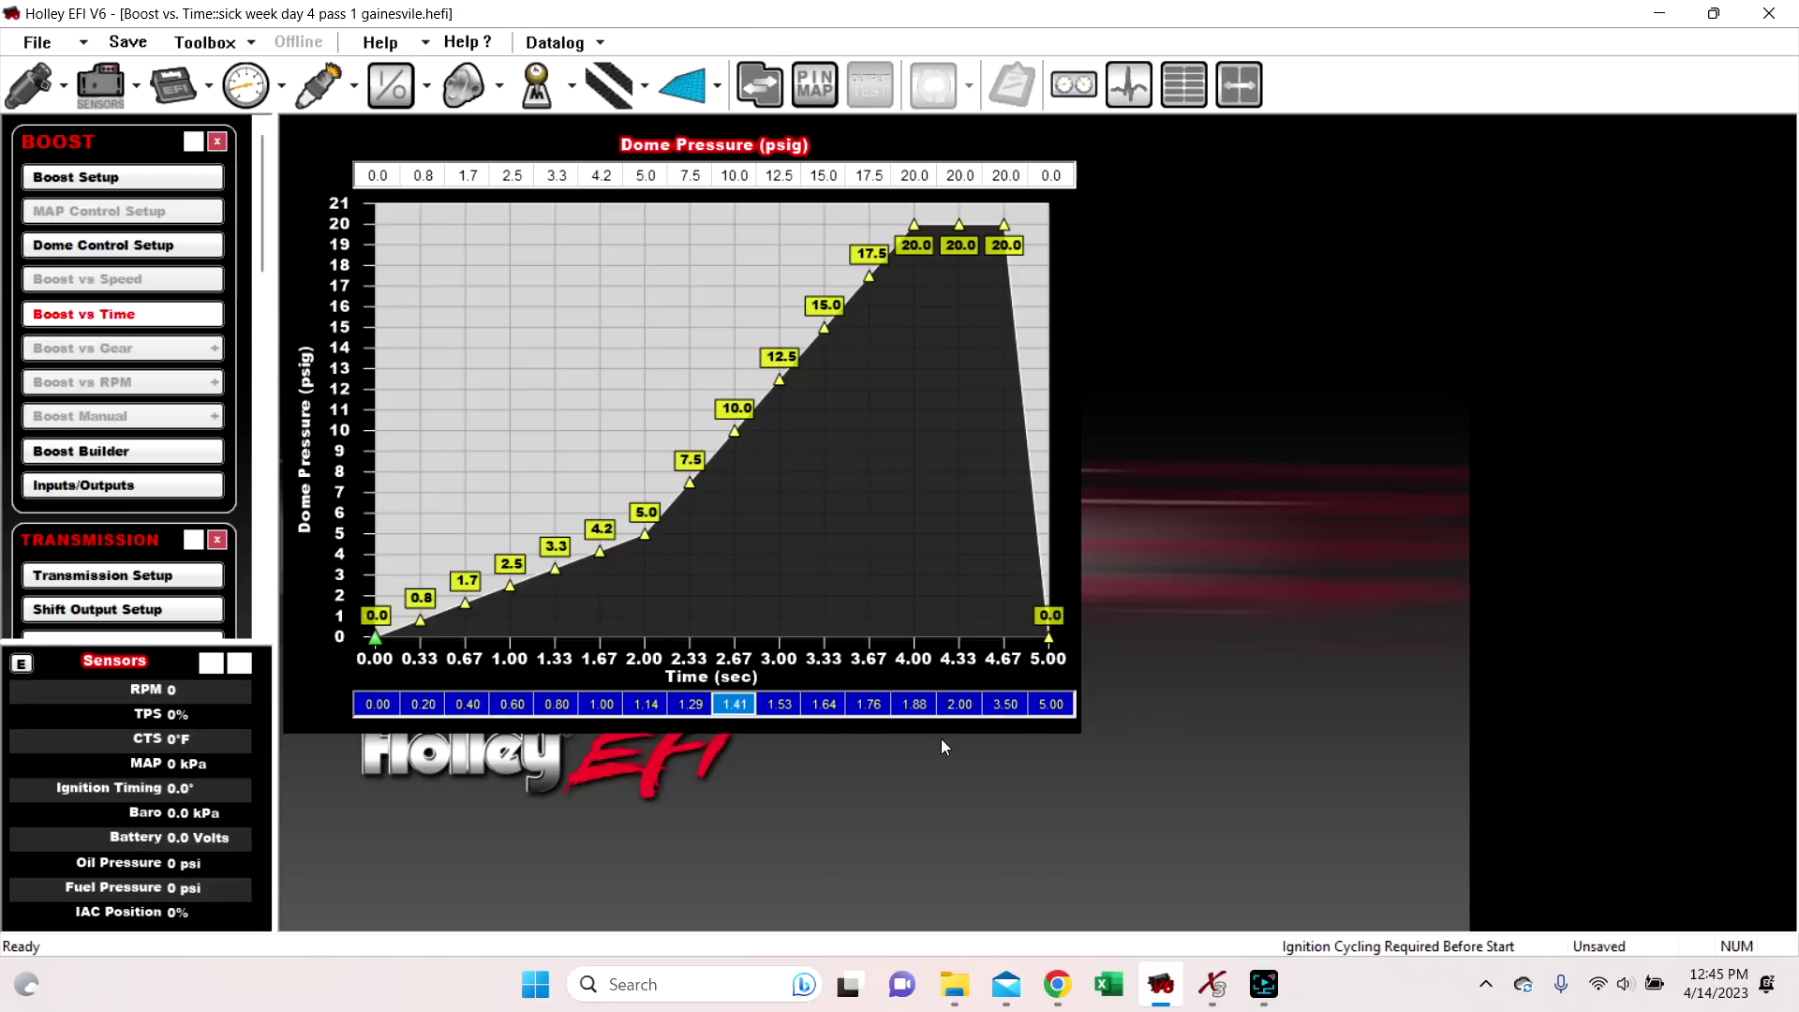
Open the advanced 1D tables and enable Table #1, 60 FOOT TIMING
{"action": "left_click", "coordinate": [683, 84]}
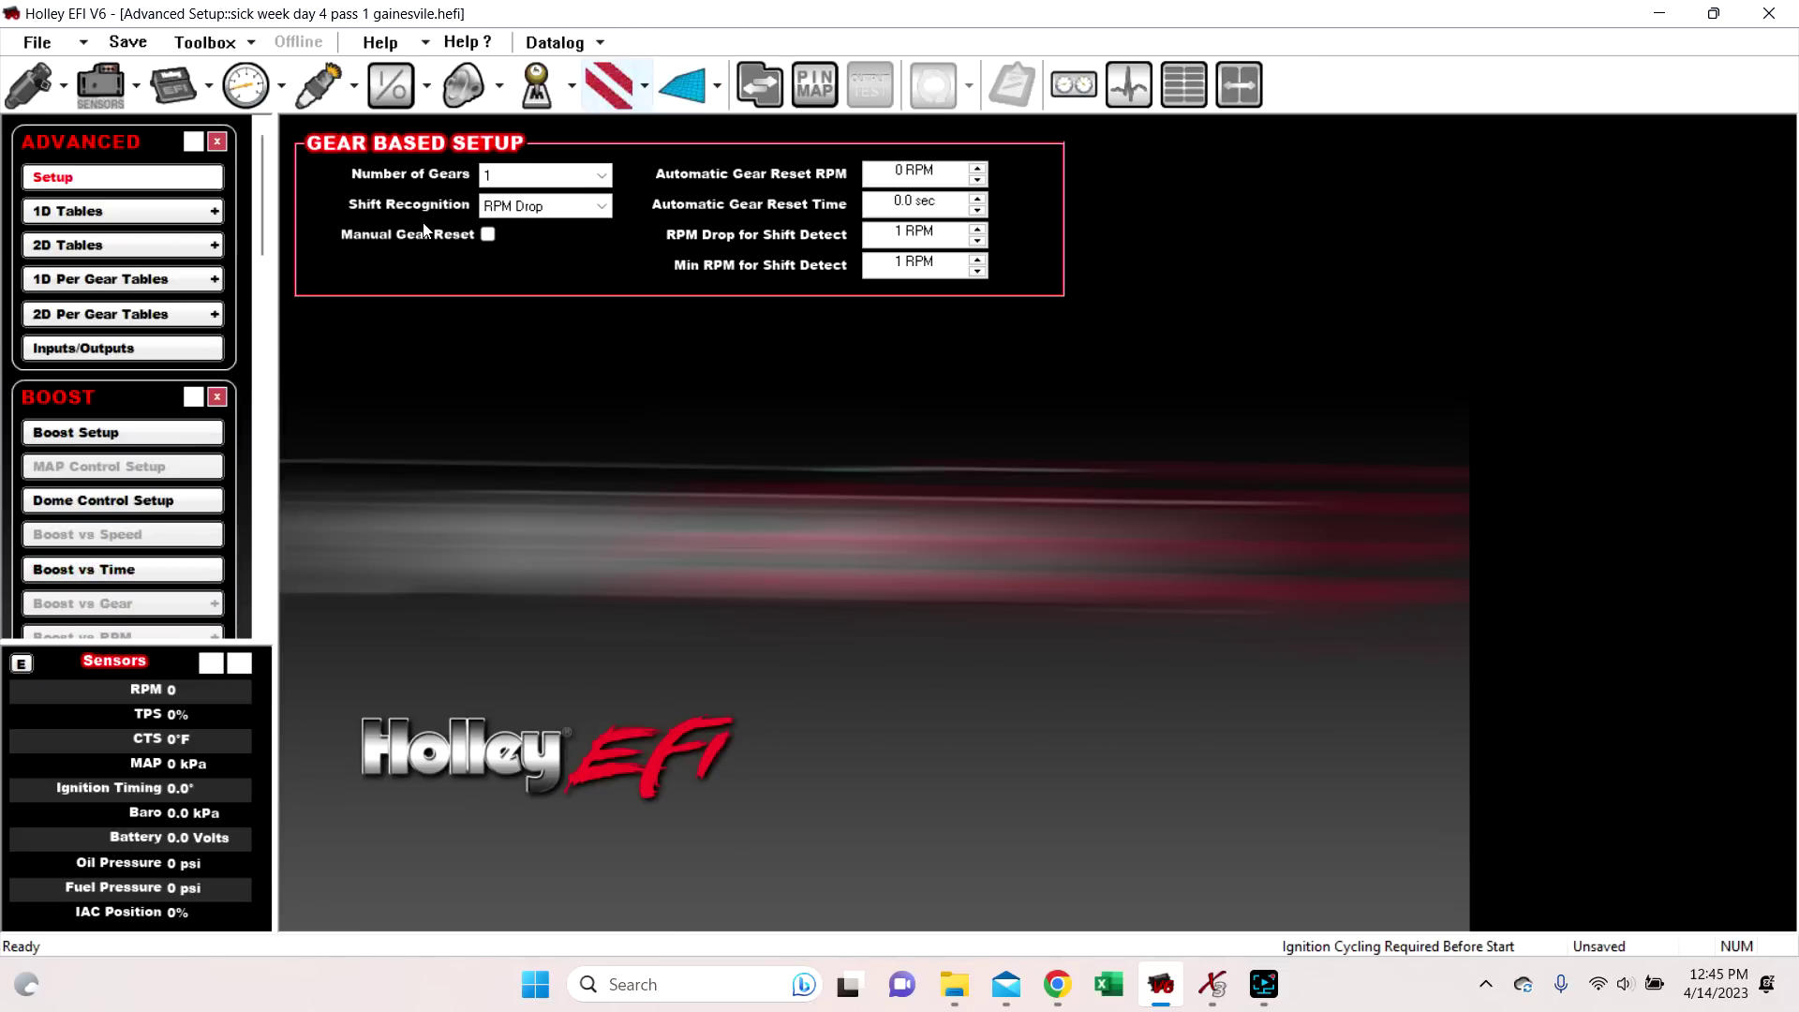
{"action": "left_click", "coordinate": [128, 213]}
{"action": "scroll", "coordinate": [1127, 581], "scroll_direction": "down", "scroll_amount": 4}
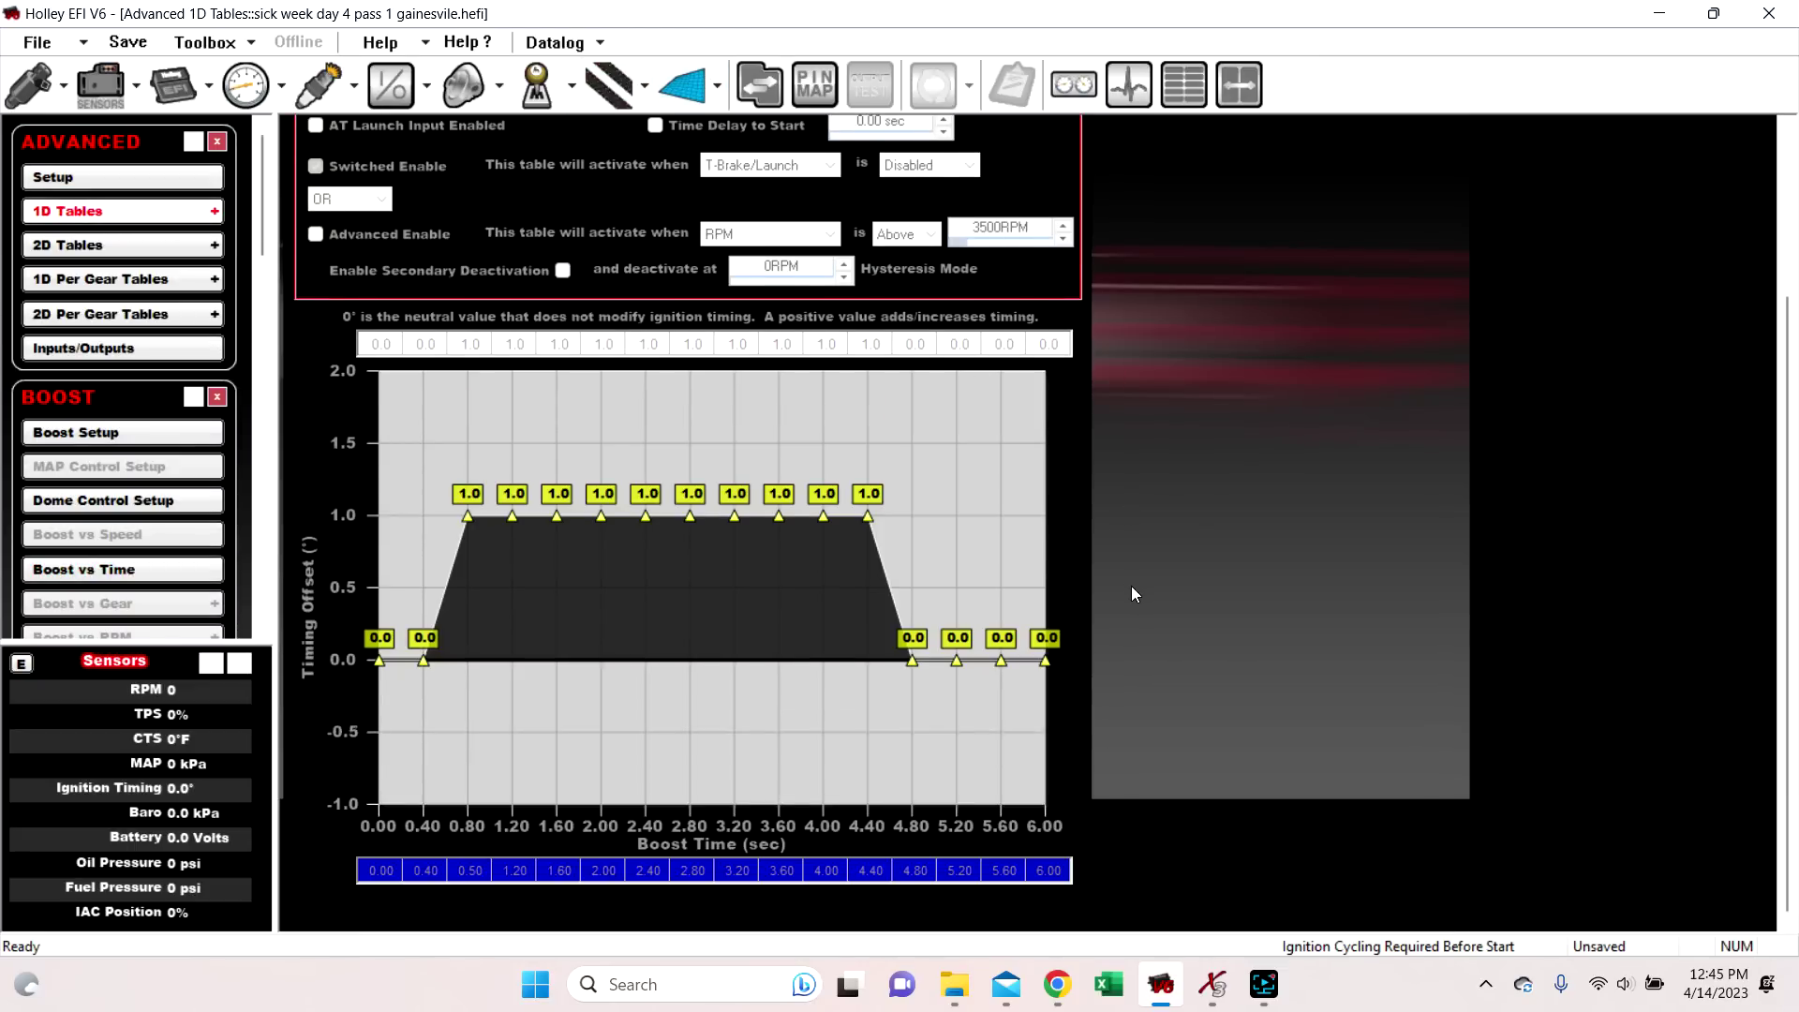
{"action": "scroll", "coordinate": [402, 429], "scroll_direction": "up", "scroll_amount": 4}
{"action": "left_click", "coordinate": [316, 374]}
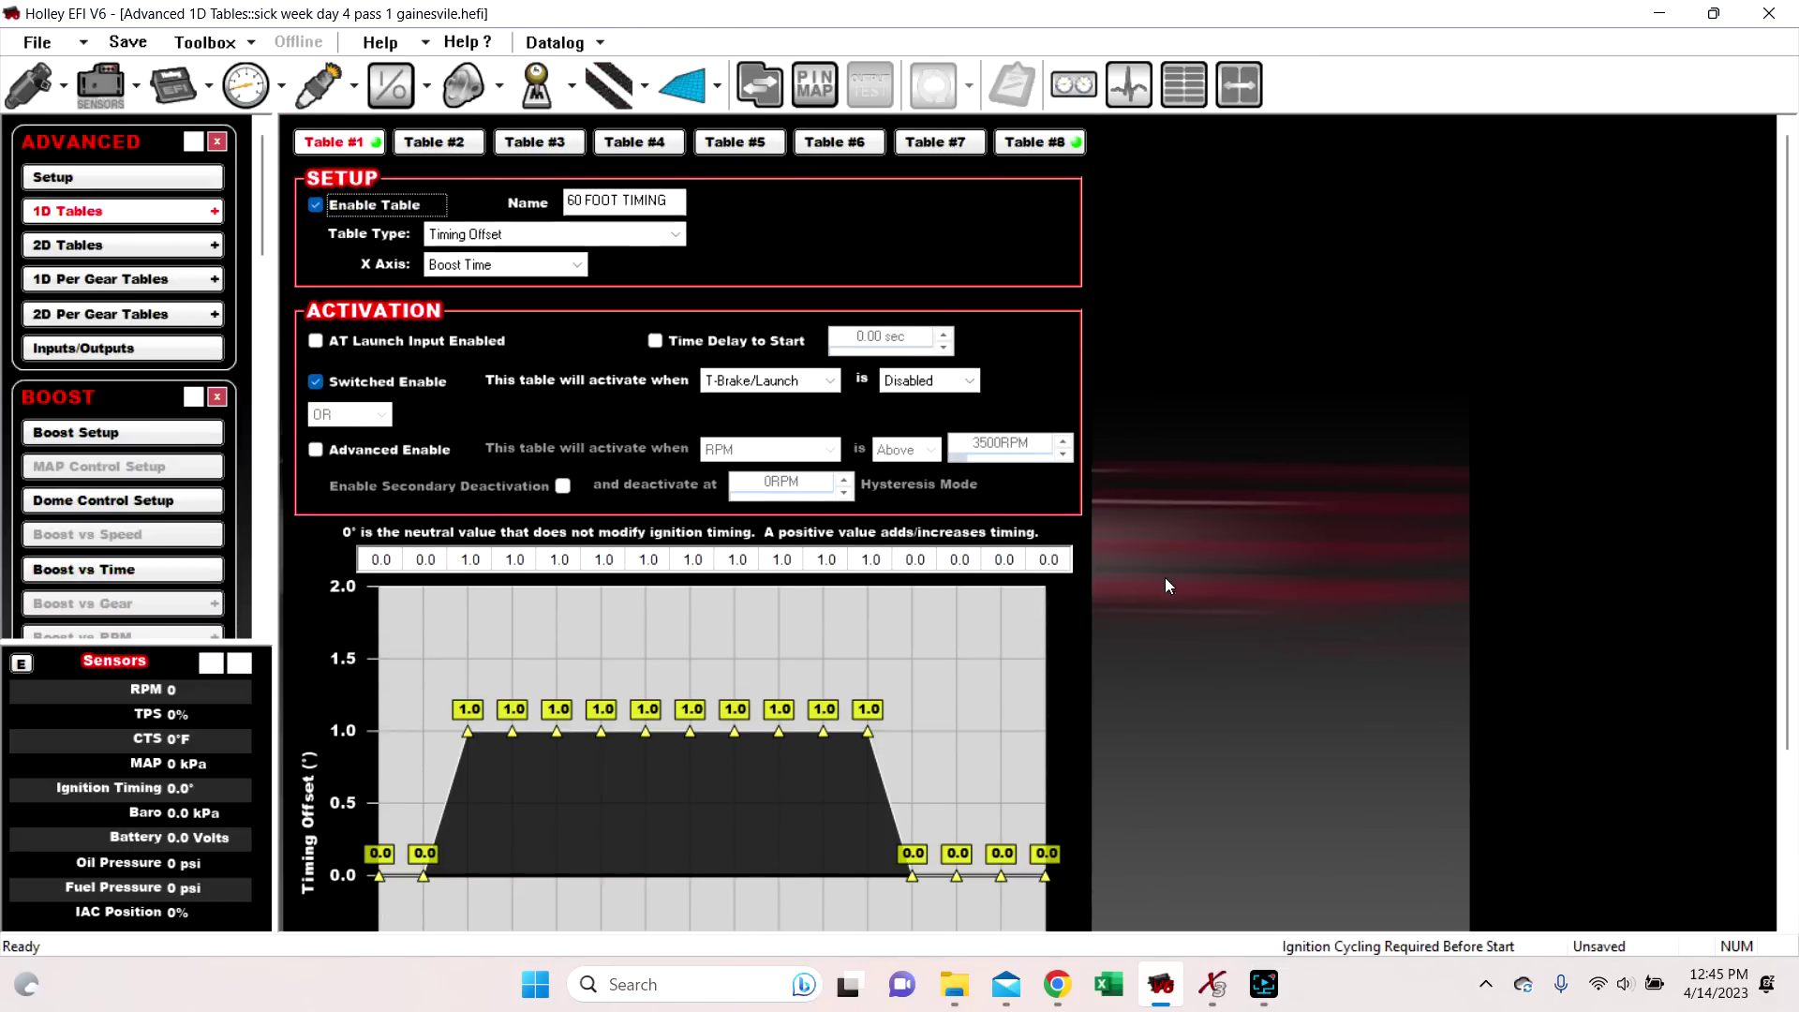
Examine the Boost Time axis and its editable time cells on the 60 FOOT TIMING graph
{"action": "scroll", "coordinate": [1164, 583], "scroll_direction": "down", "scroll_amount": 4}
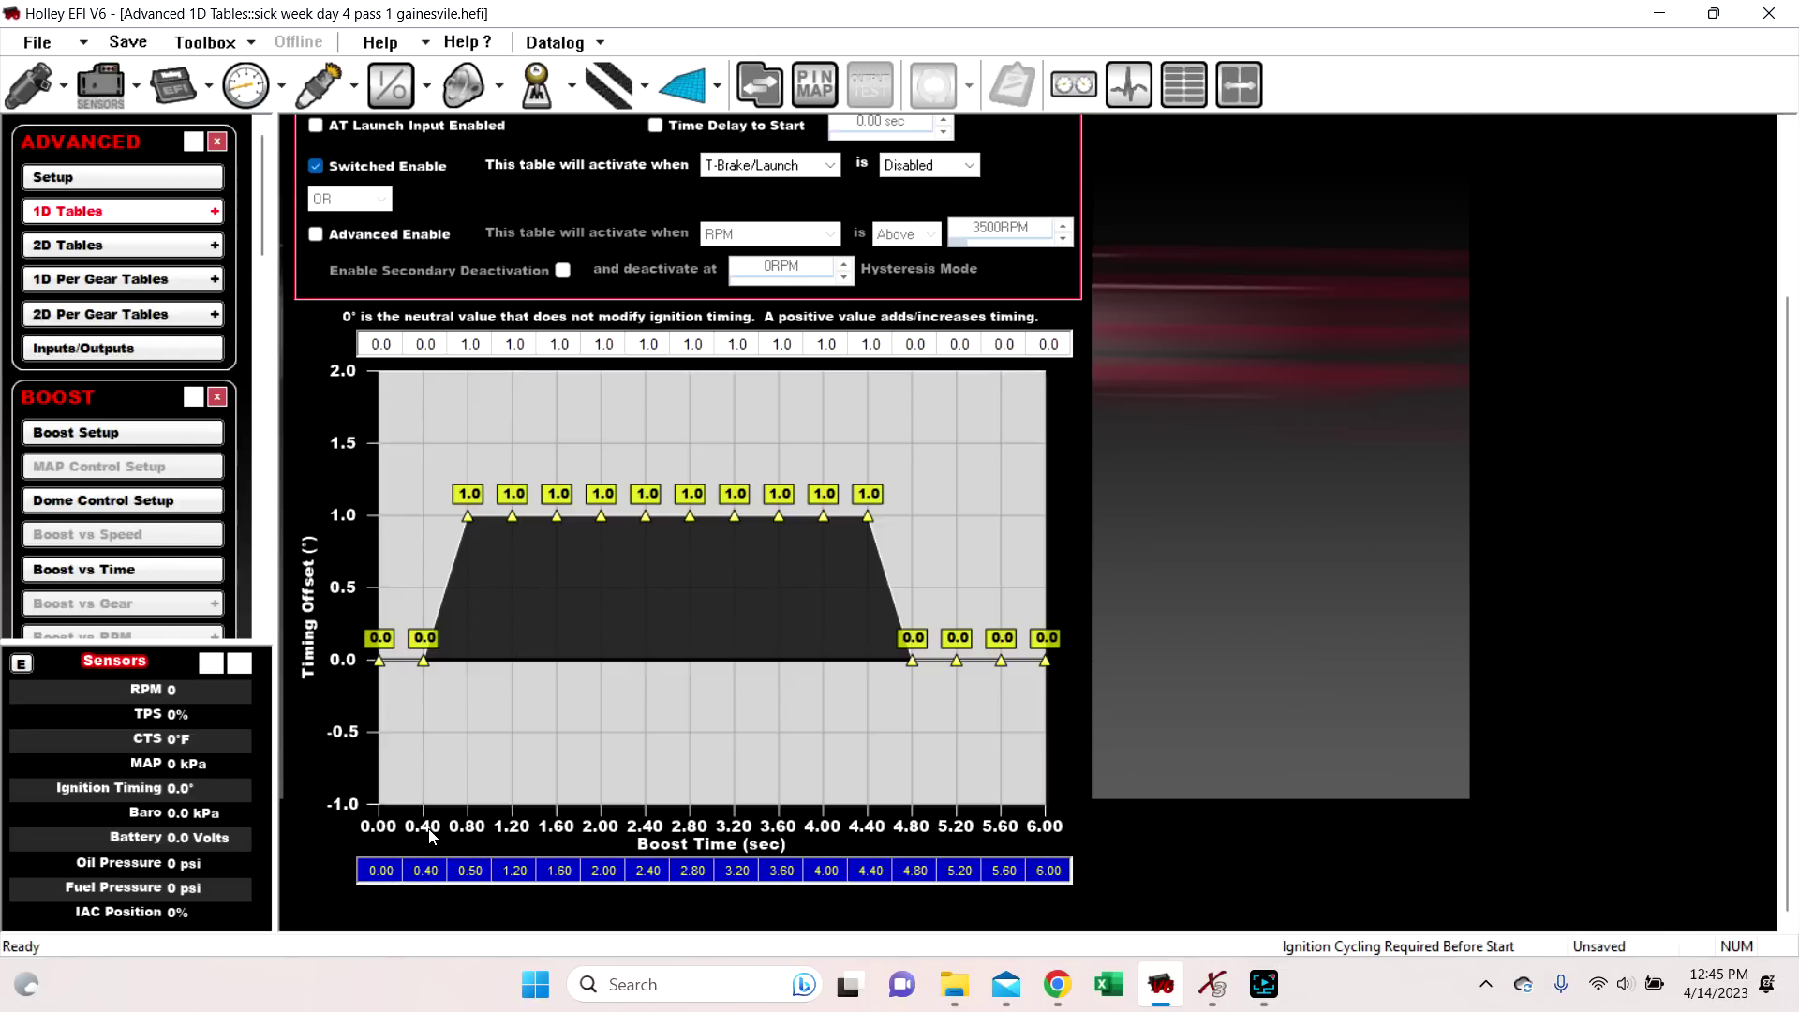
{"action": "left_click", "coordinate": [480, 863]}
{"action": "left_click", "coordinate": [391, 877]}
{"action": "scroll", "coordinate": [1134, 577], "scroll_direction": "up", "scroll_amount": 2}
{"action": "scroll", "coordinate": [1133, 577], "scroll_direction": "up", "scroll_amount": 1}
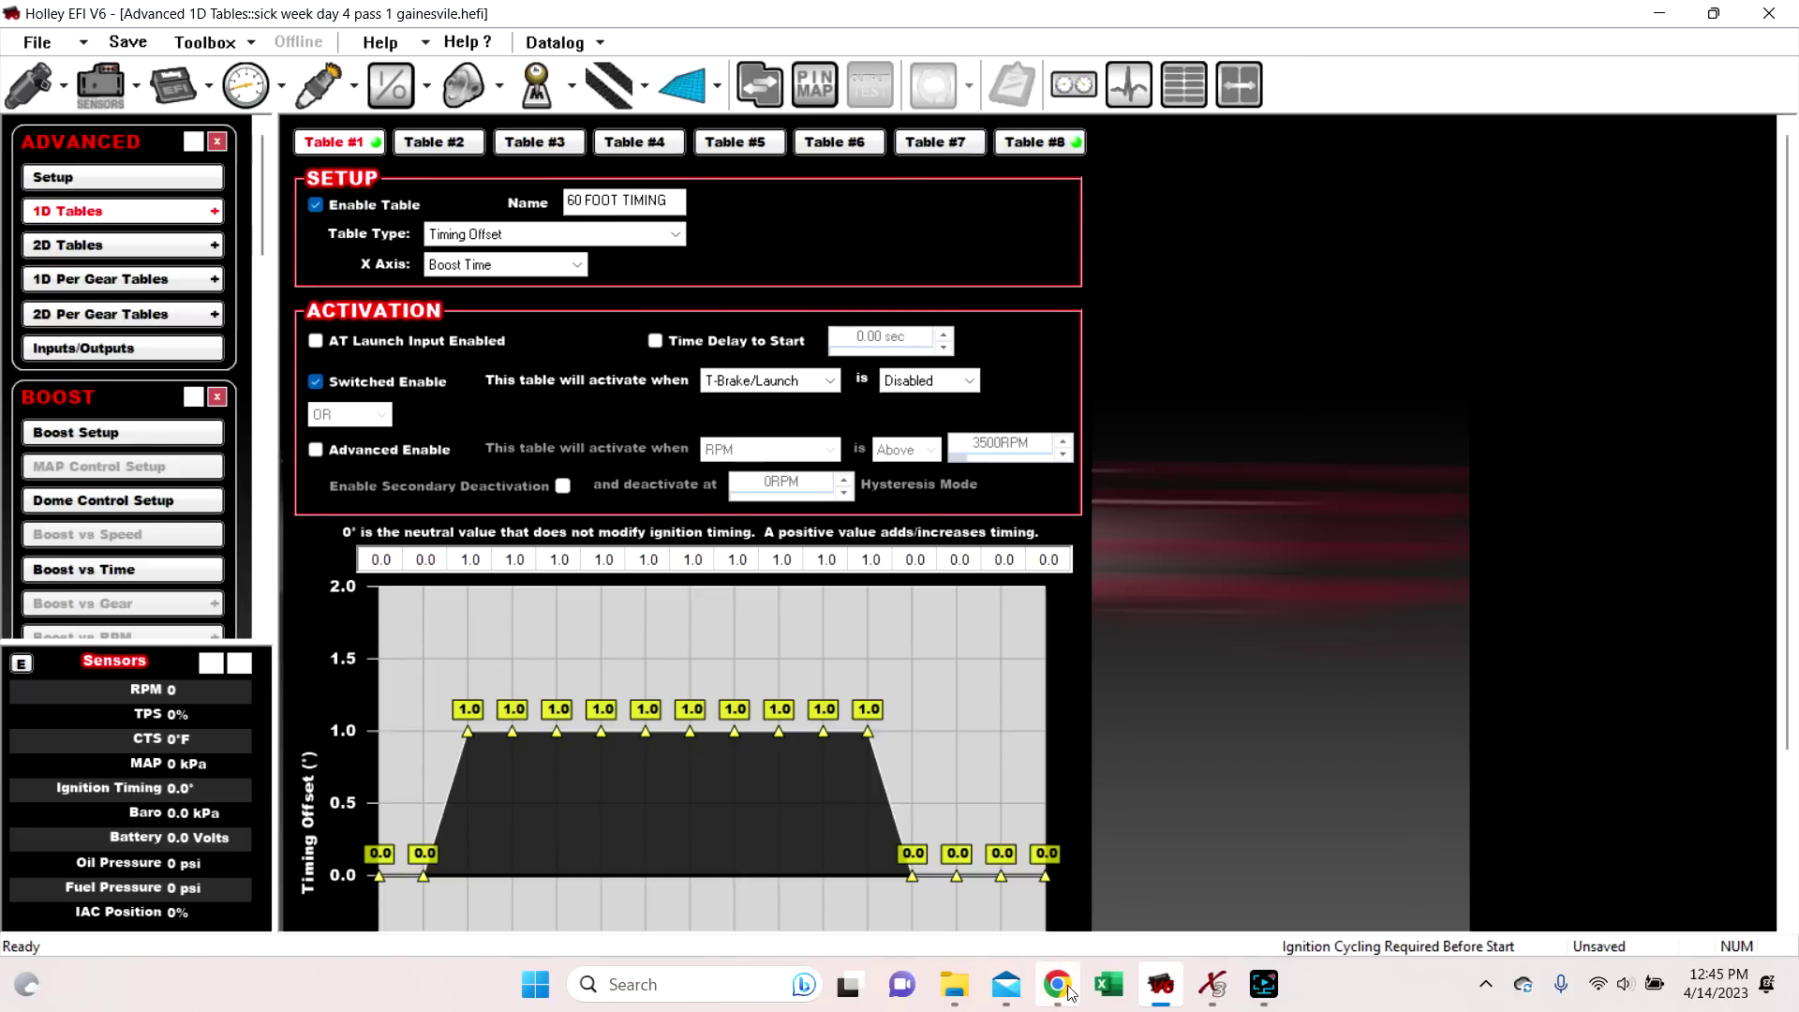
Disable advanced 1D Table #1, 60 FOOT TIMING, and switch to the V6.0 Build 300 Revision Log in Chrome
{"action": "mouse_move", "coordinate": [1053, 1002]}
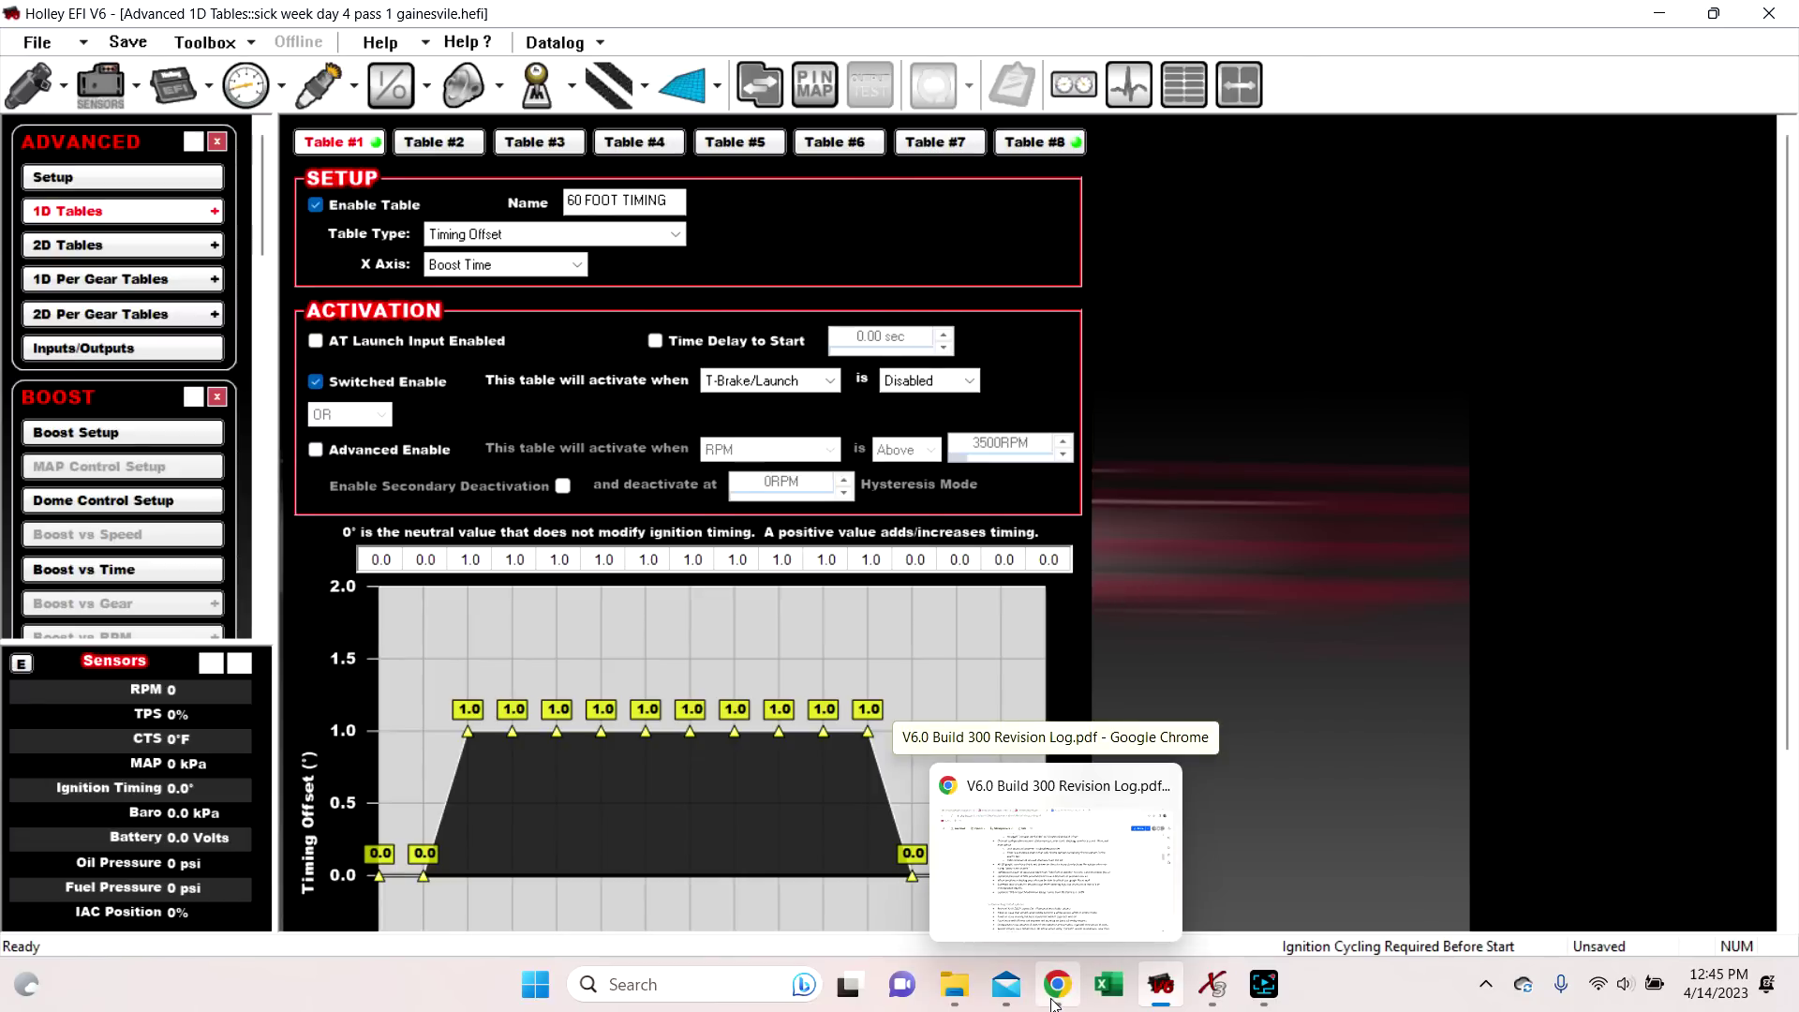
{"action": "left_click", "coordinate": [316, 206]}
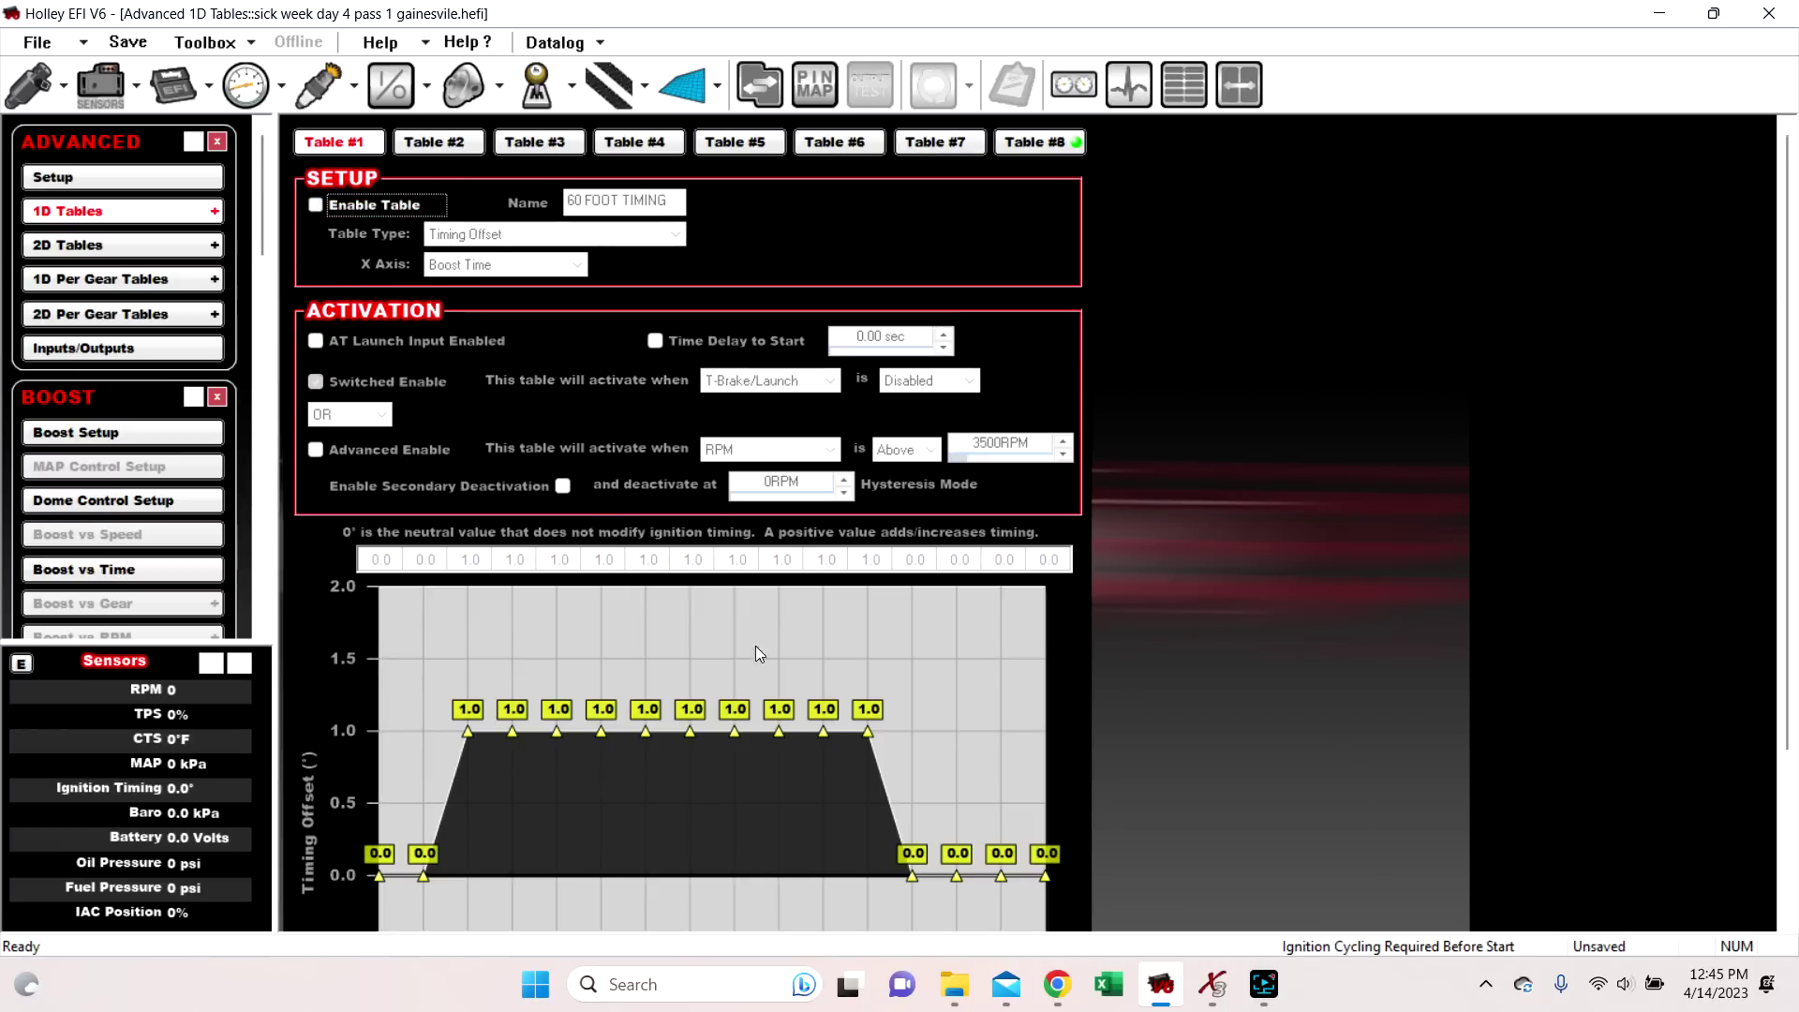
{"action": "left_click", "coordinate": [1053, 1000]}
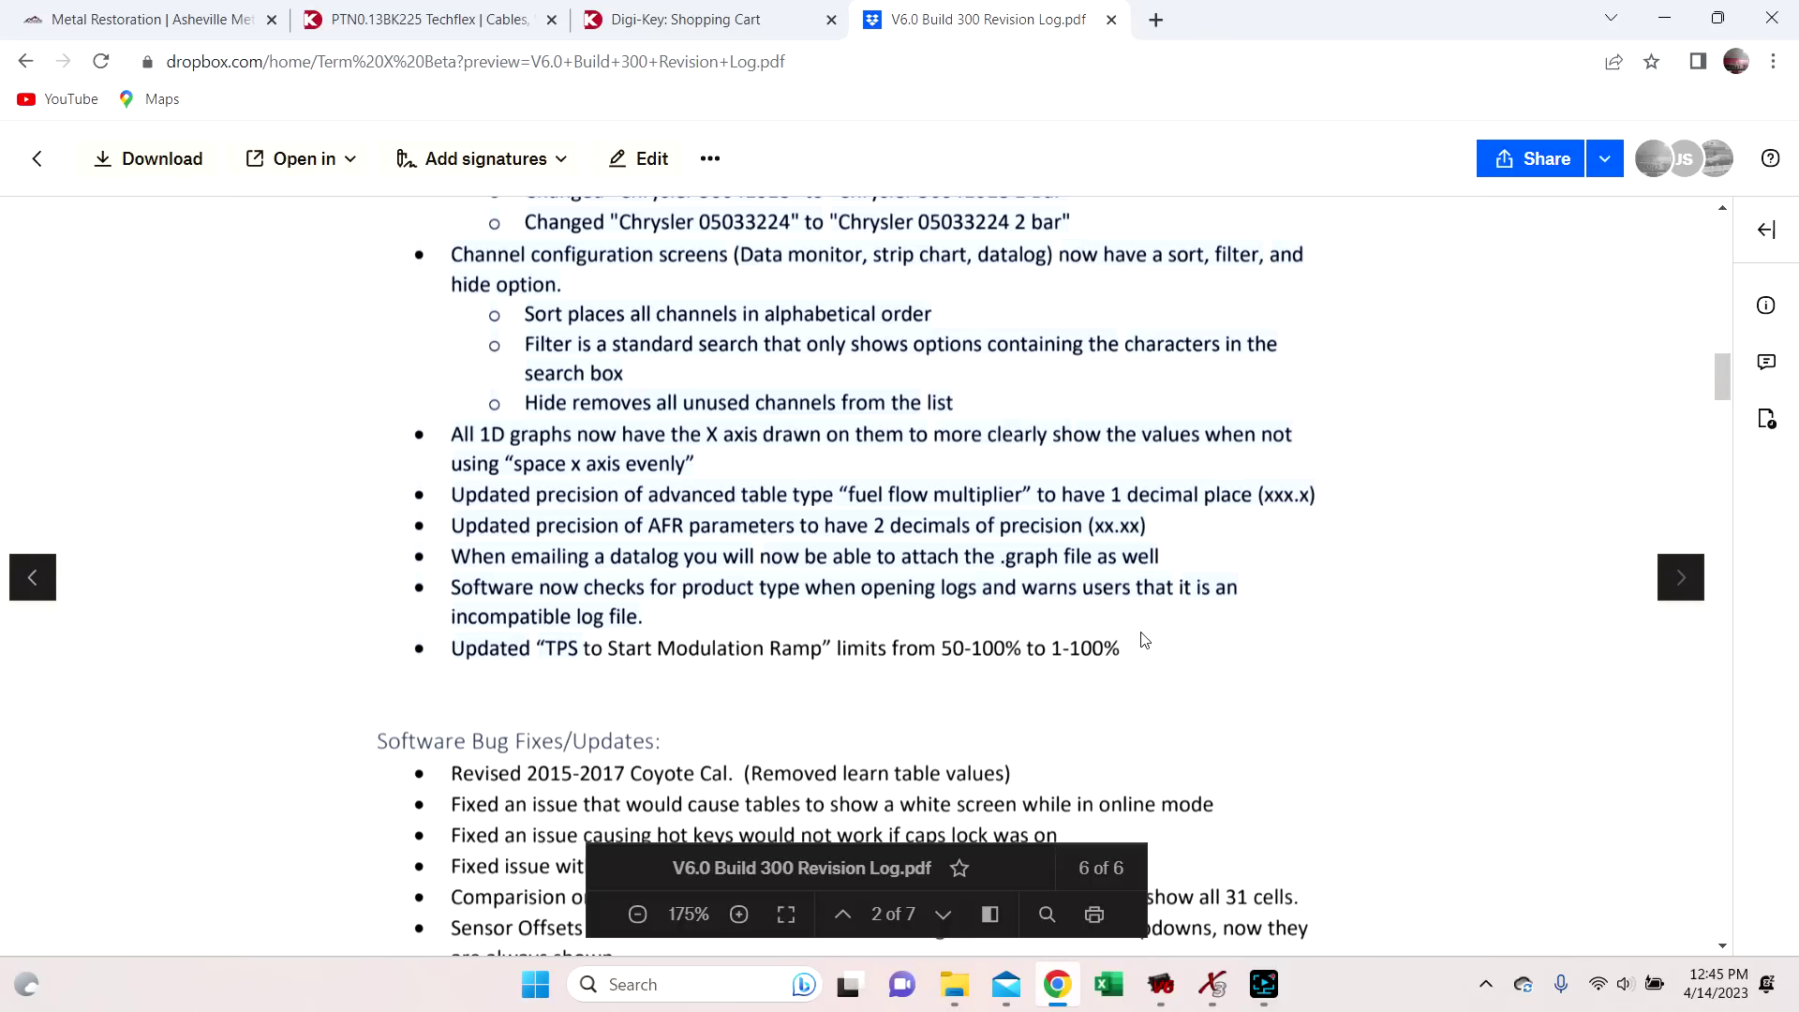
Switch back to Holley EFI V6, open Boost Setup and set TPS to Start Modulation Ramp to 1%
{"action": "left_click", "coordinate": [1161, 984]}
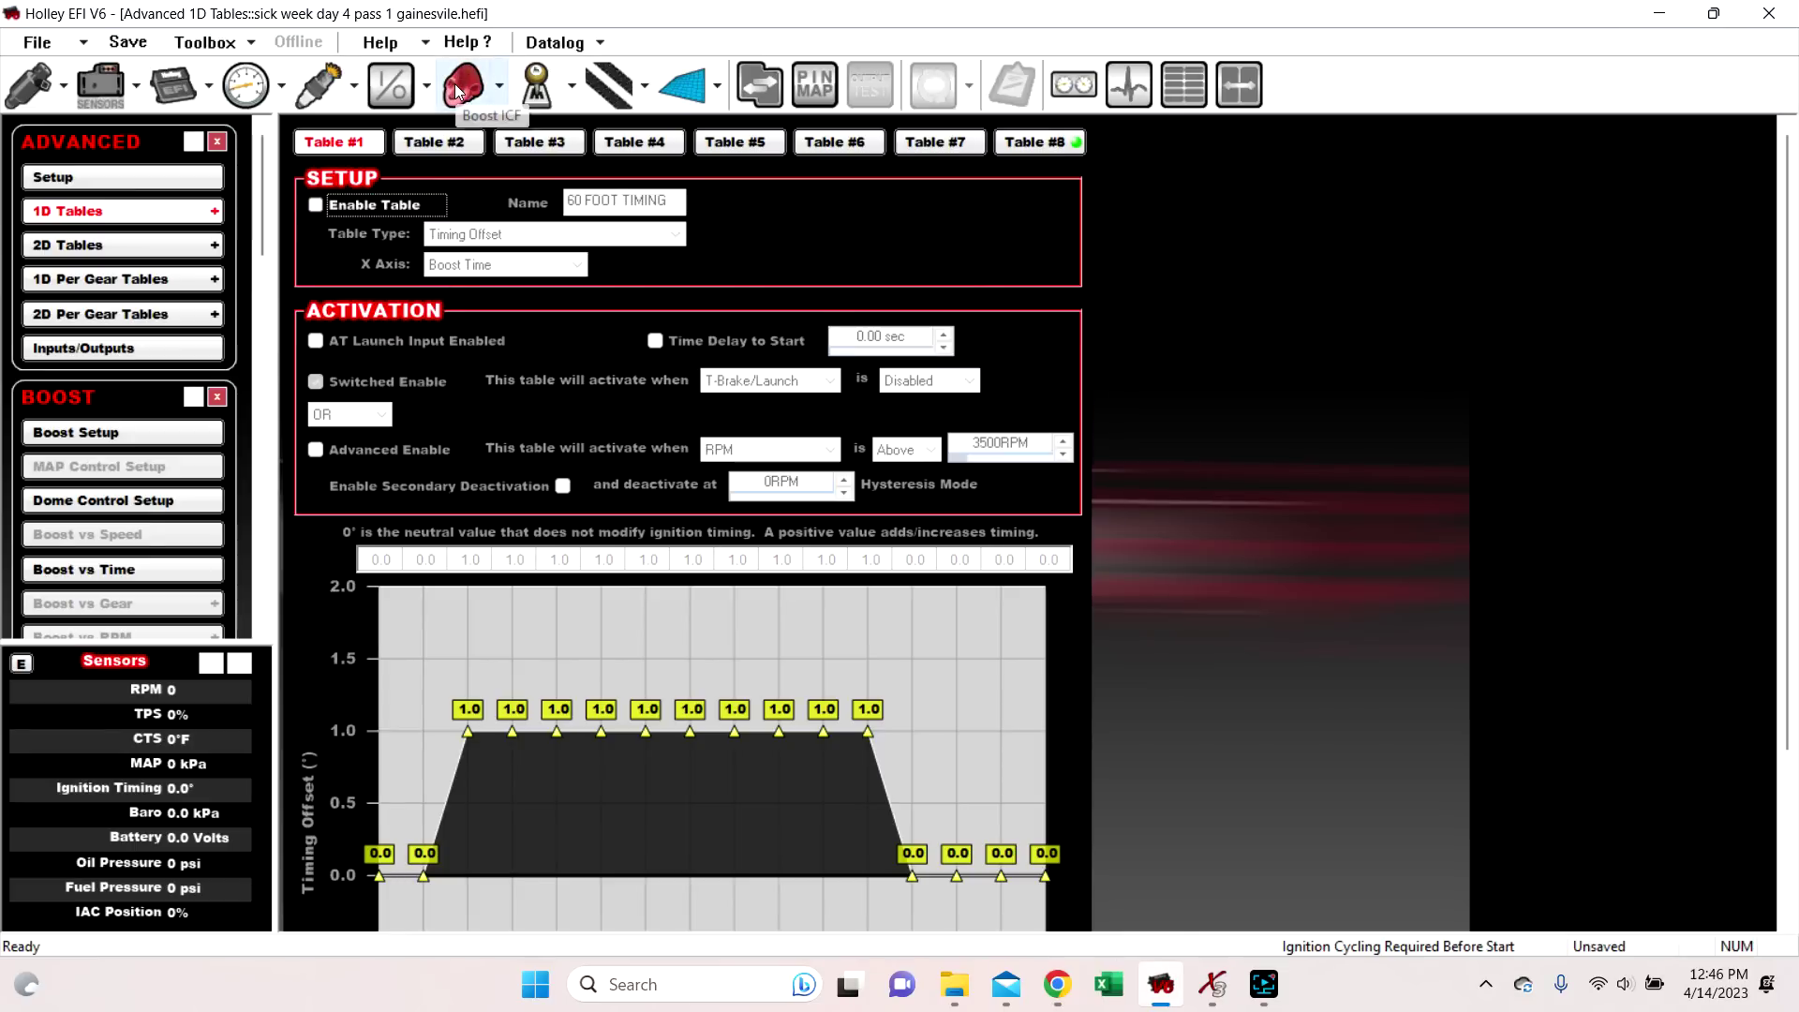
{"action": "left_click", "coordinate": [458, 90]}
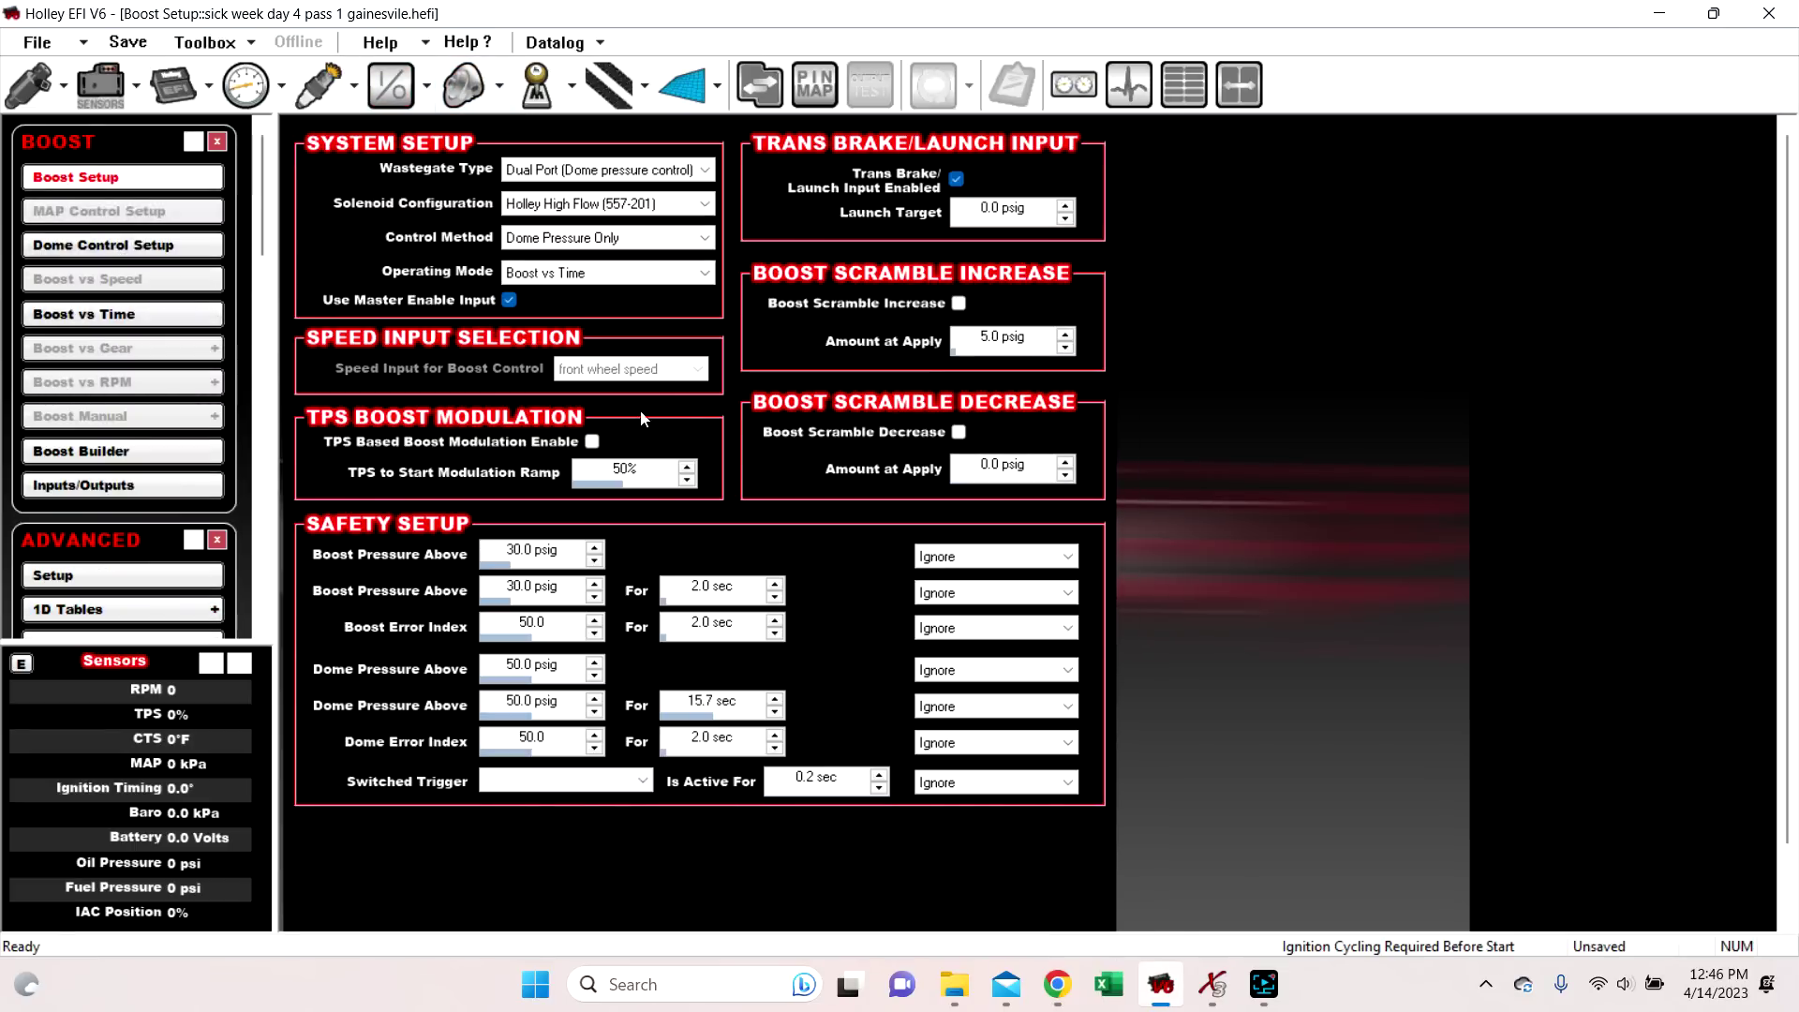
{"action": "double_click", "coordinate": [624, 467]}
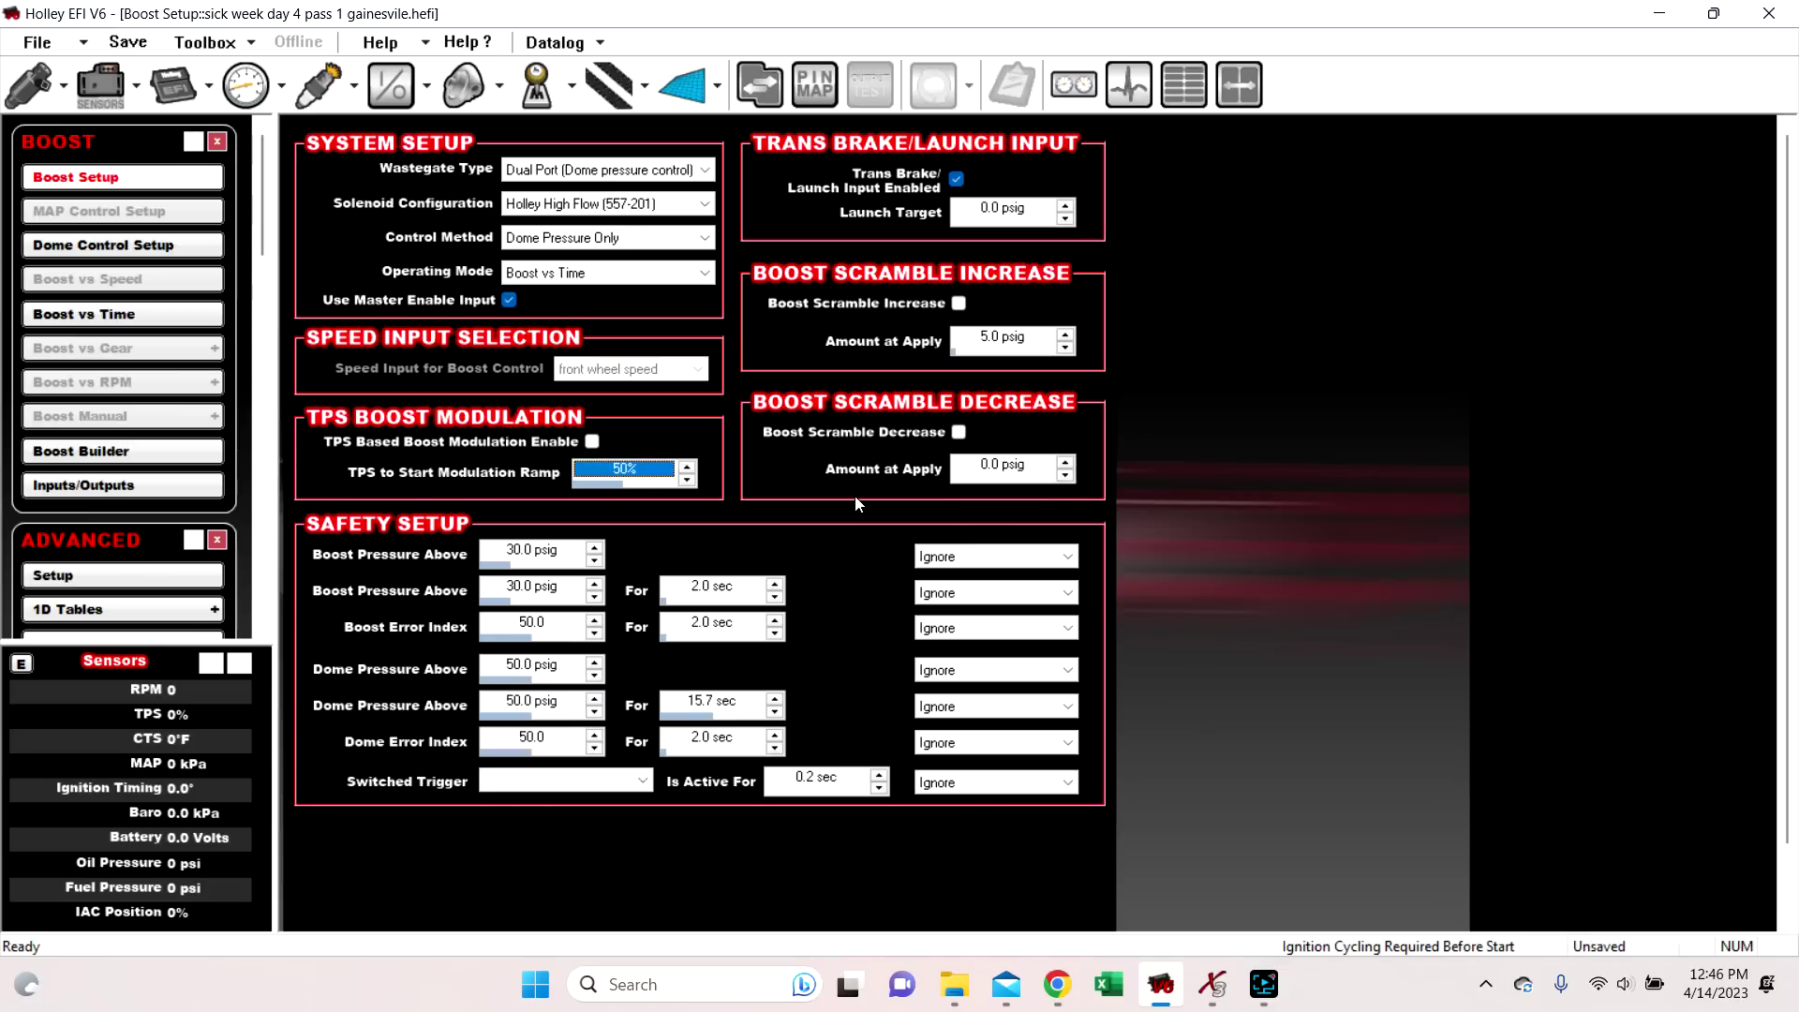
{"action": "type", "text": "1"}
{"action": "key", "text": "Return"}
Switch to the revision log in Chrome and review the Software Bug Fixes/Updates and Software Feature Updates sections
{"action": "left_click", "coordinate": [1055, 995]}
{"action": "scroll", "coordinate": [1224, 497], "scroll_direction": "down", "scroll_amount": 5}
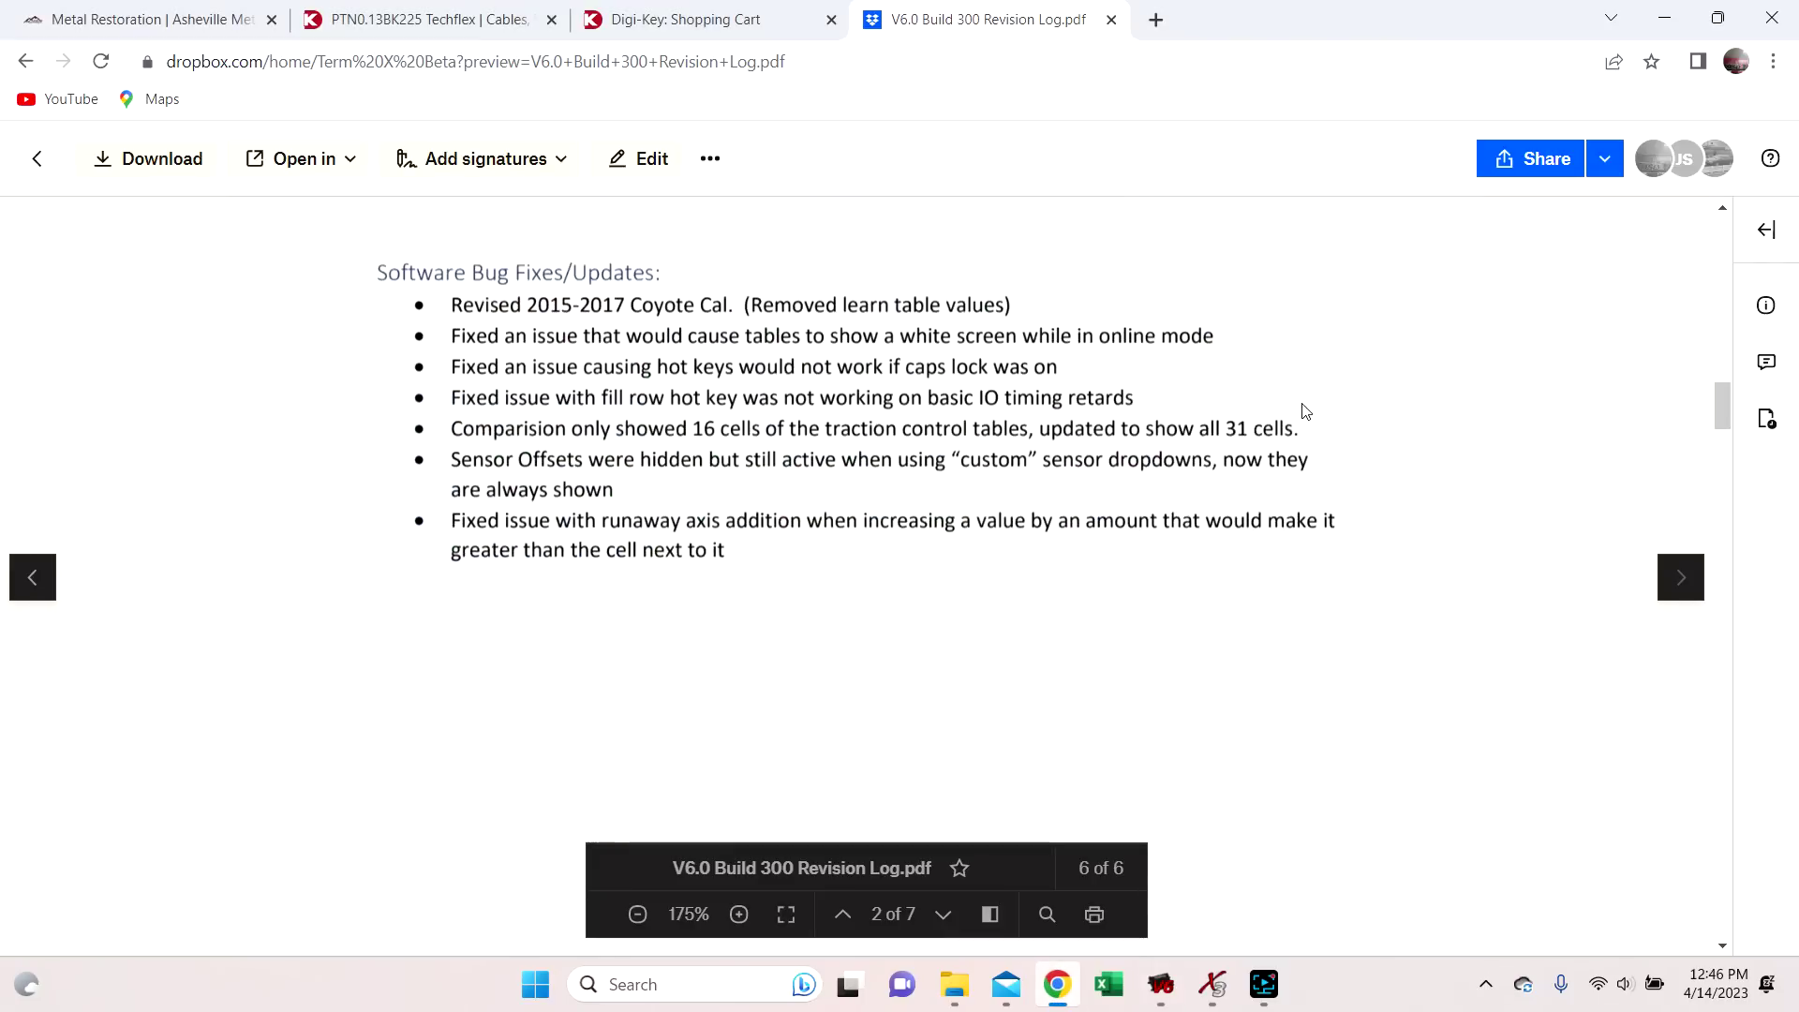
{"action": "scroll", "coordinate": [1355, 423], "scroll_direction": "up", "scroll_amount": 8}
{"action": "scroll", "coordinate": [1357, 389], "scroll_direction": "up", "scroll_amount": 2}
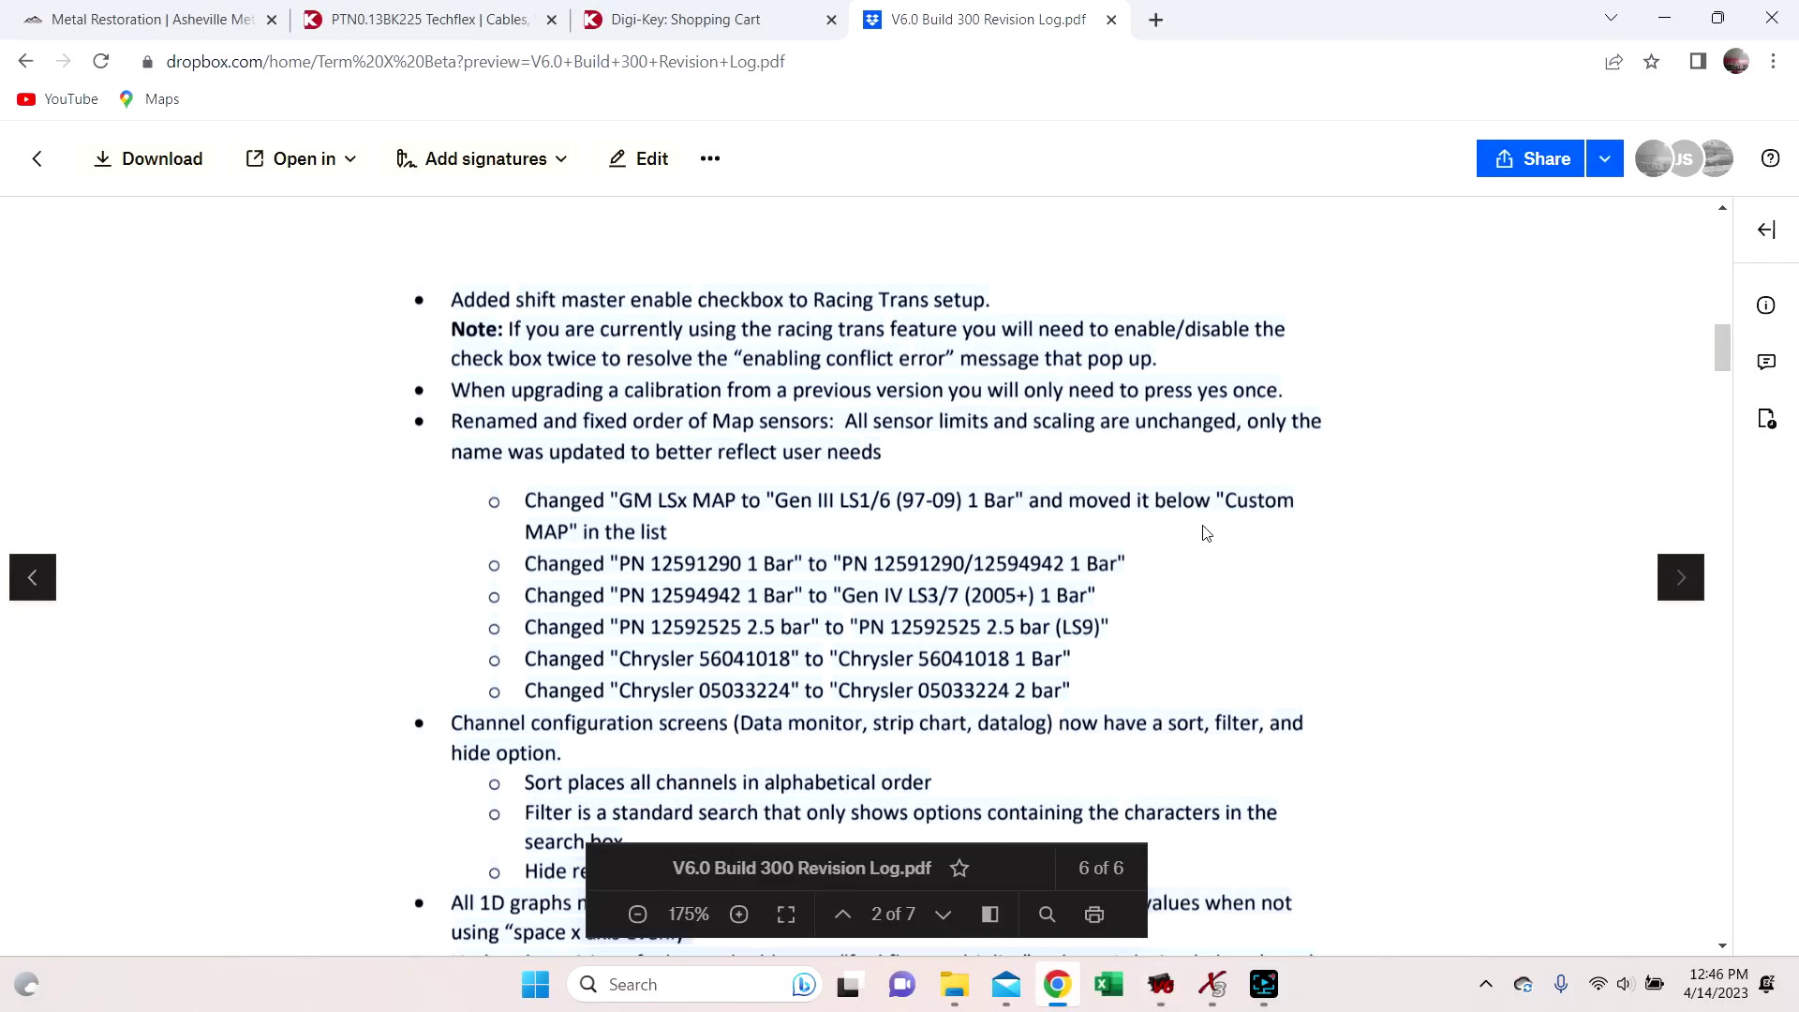
{"action": "scroll", "coordinate": [968, 330], "scroll_direction": "up", "scroll_amount": 9}
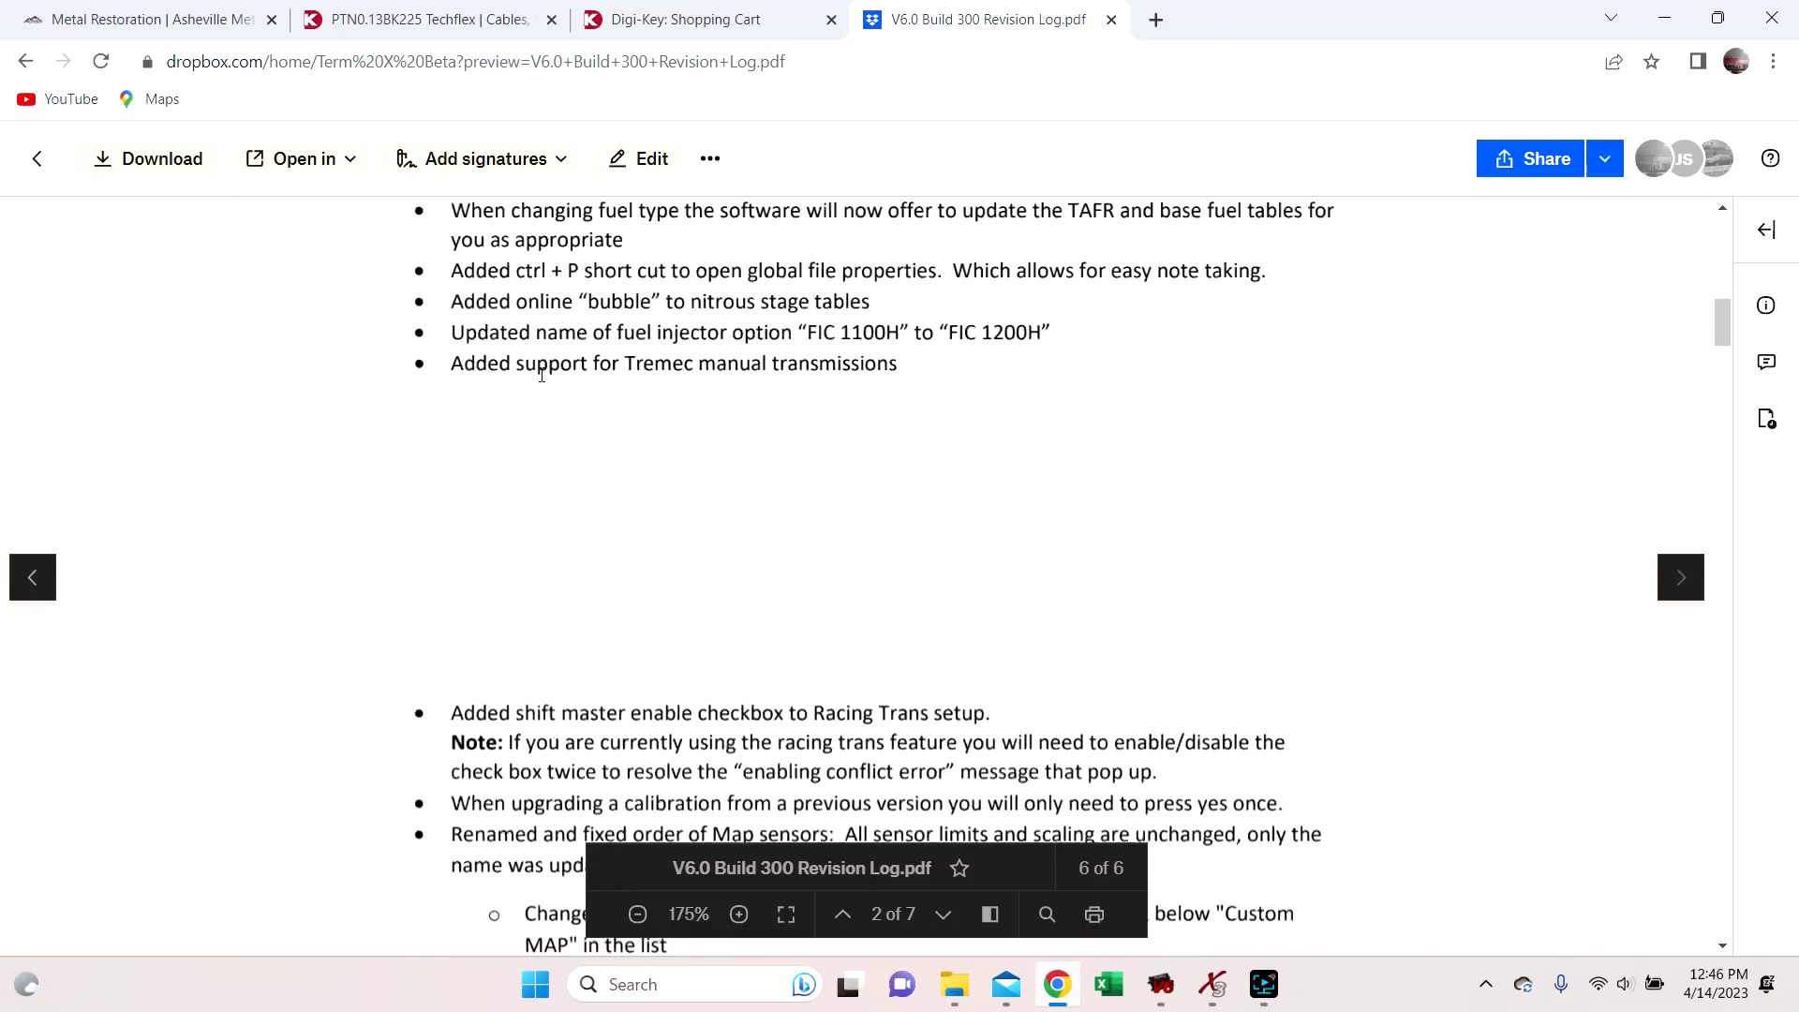
{"action": "scroll", "coordinate": [542, 375], "scroll_direction": "up", "scroll_amount": 5}
{"action": "scroll", "coordinate": [542, 374], "scroll_direction": "down", "scroll_amount": 6}
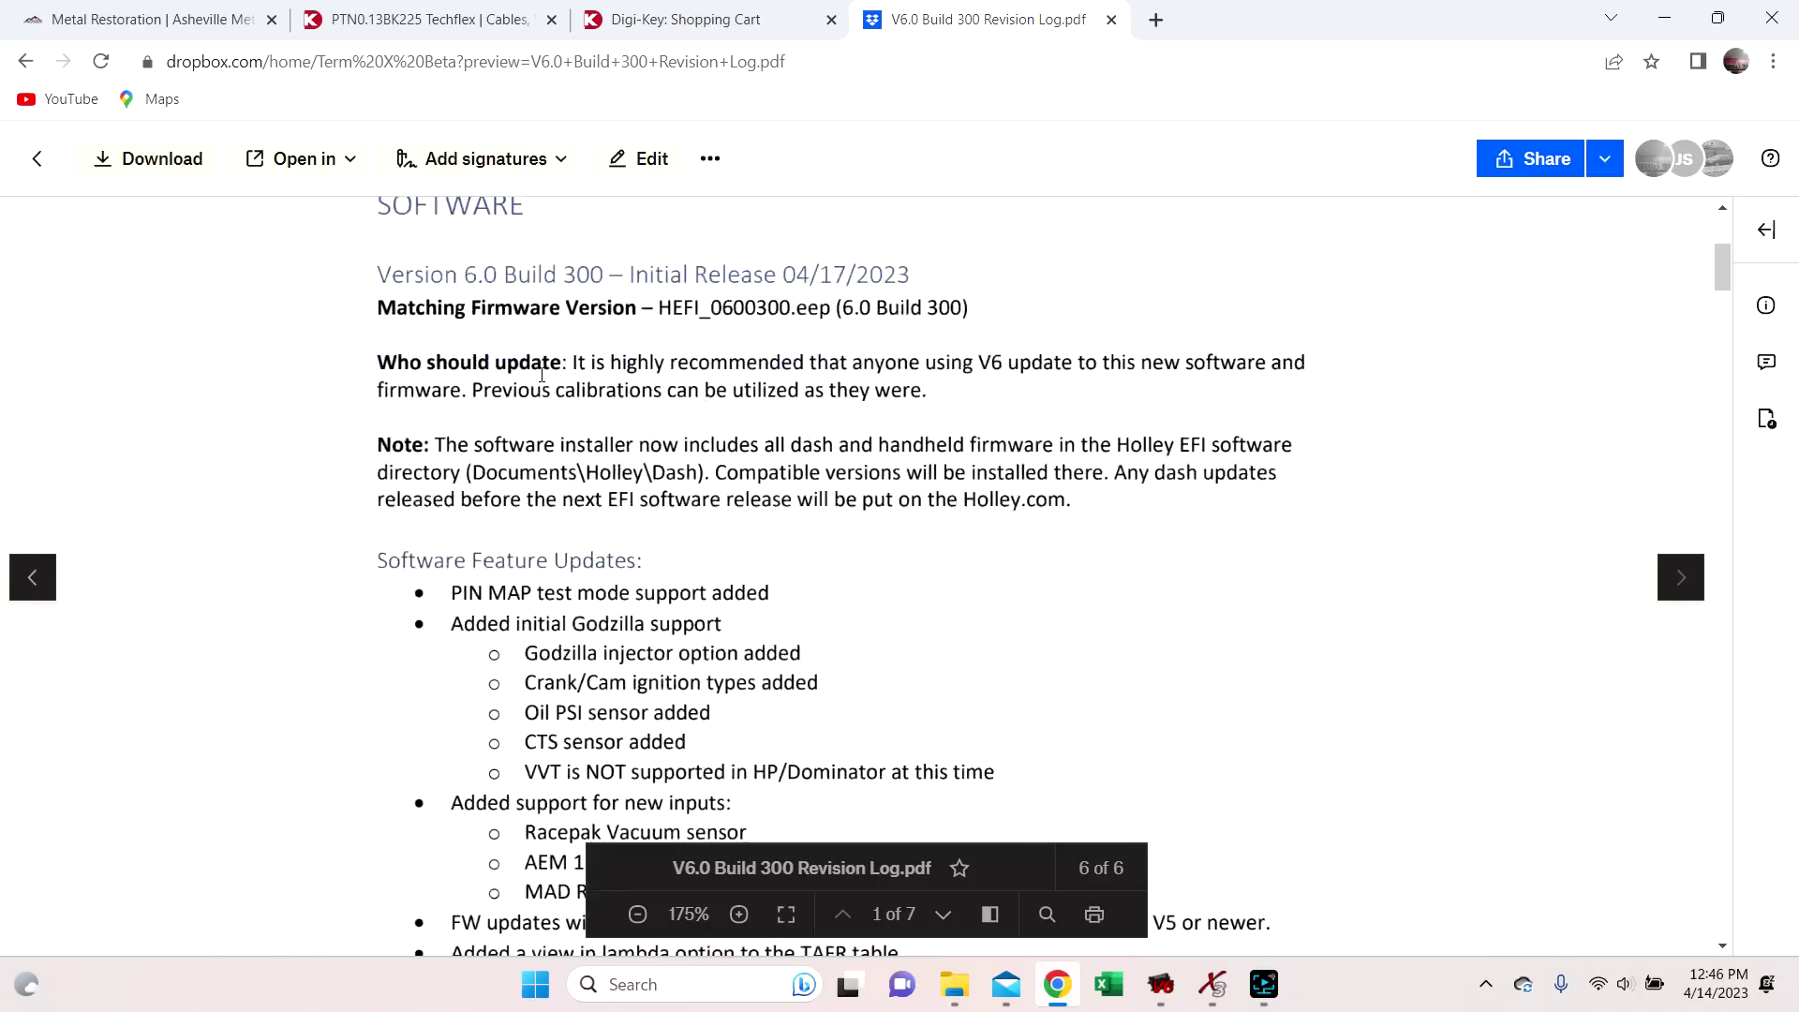
{"action": "scroll", "coordinate": [543, 370], "scroll_direction": "down", "scroll_amount": 4}
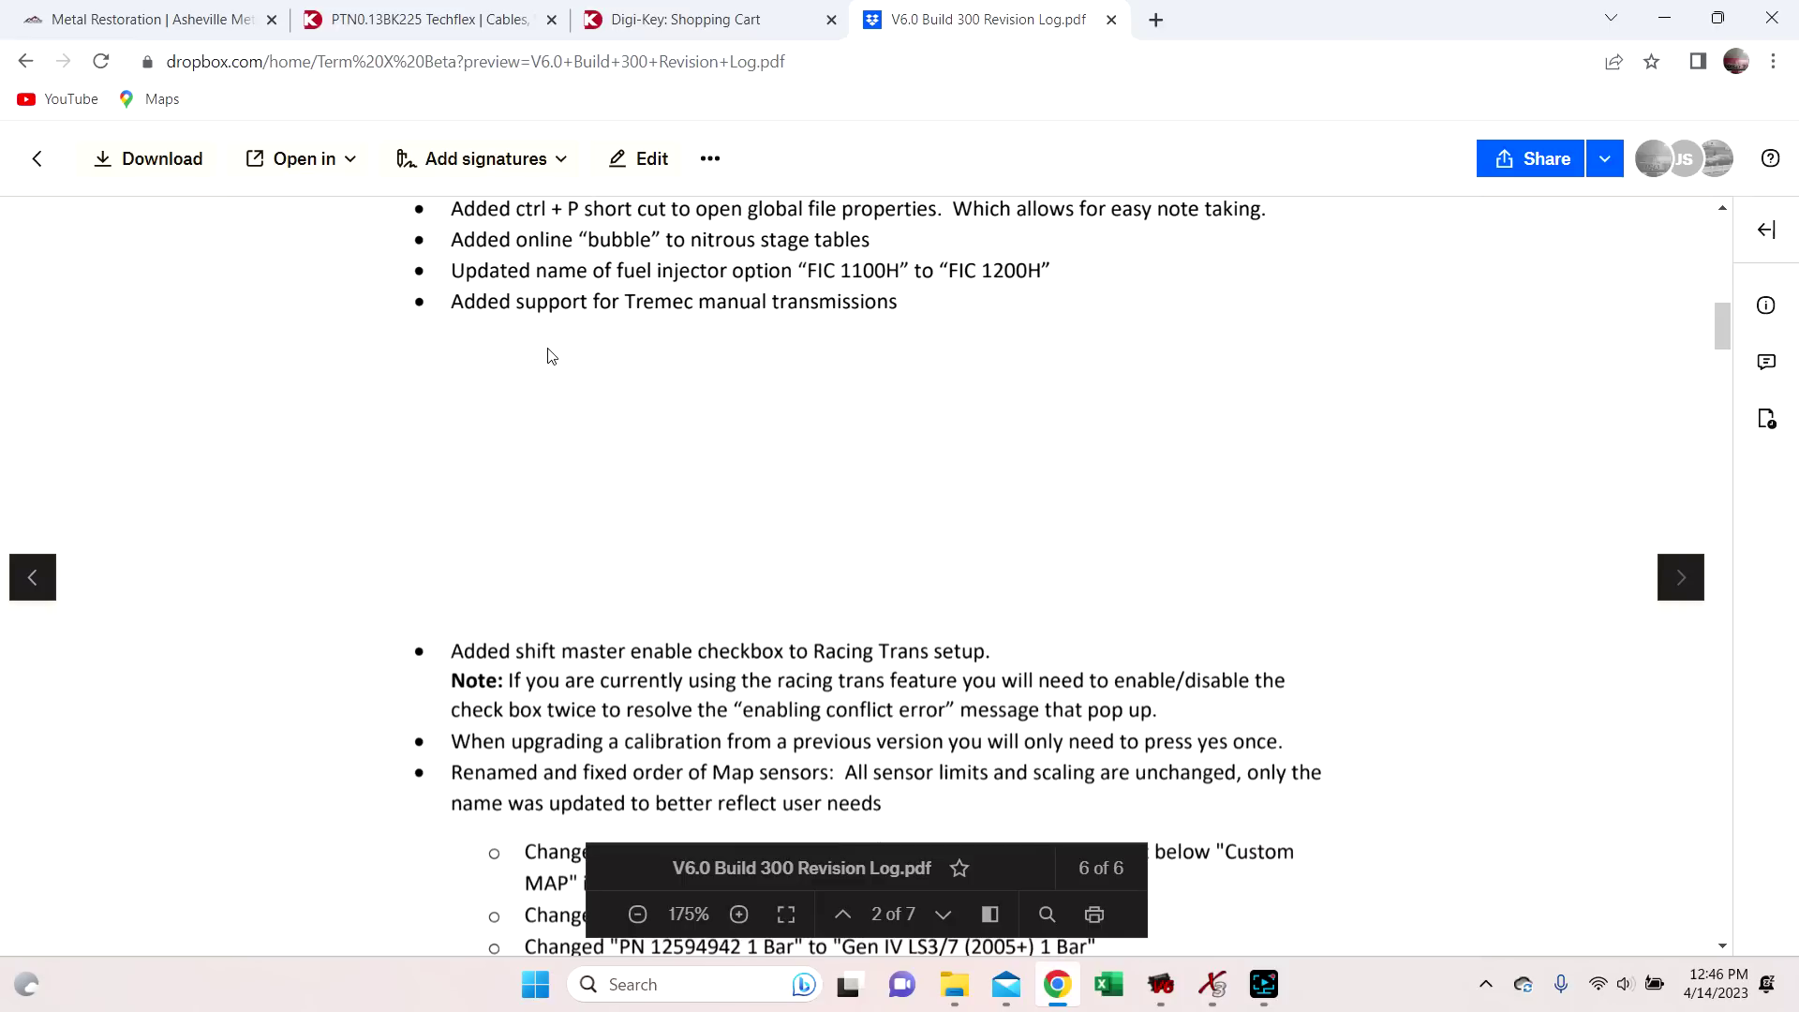